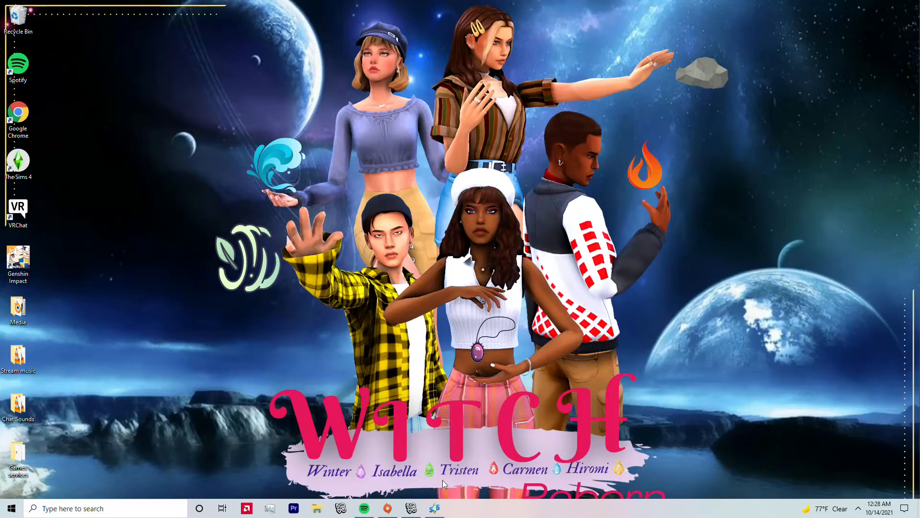
Switch to Sims 4 Studio and start a standalone recolor of an object.
mouse_move(439, 508)
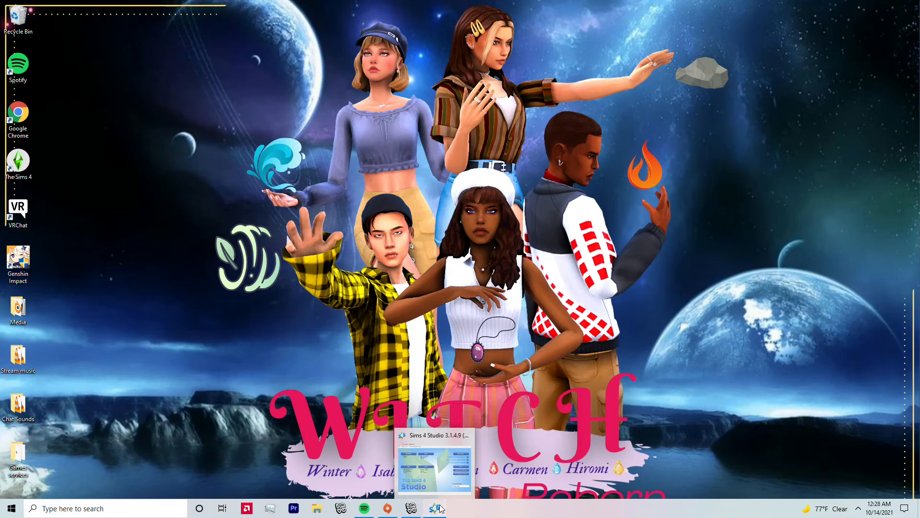
left_click(439, 508)
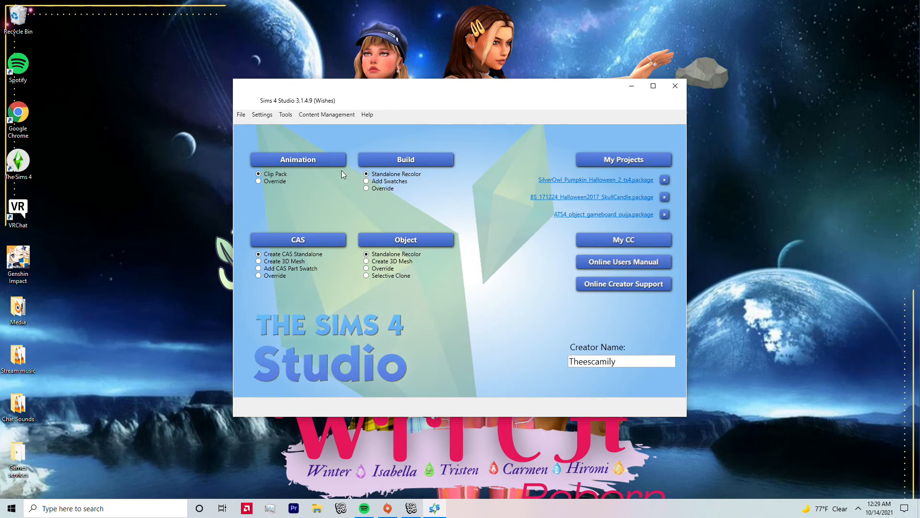
left_click(420, 246)
left_click(402, 244)
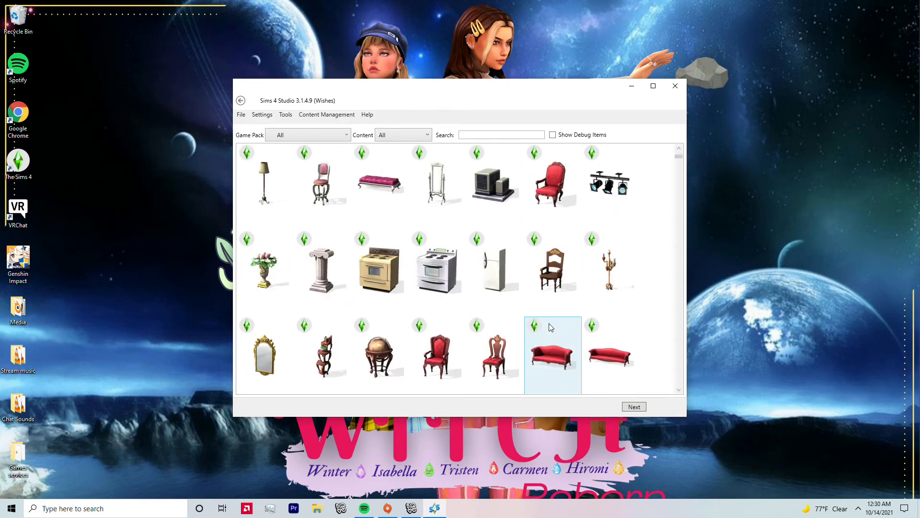
Browse the unfiltered object catalog for an item to extract.
scroll(550, 325, "down", 8)
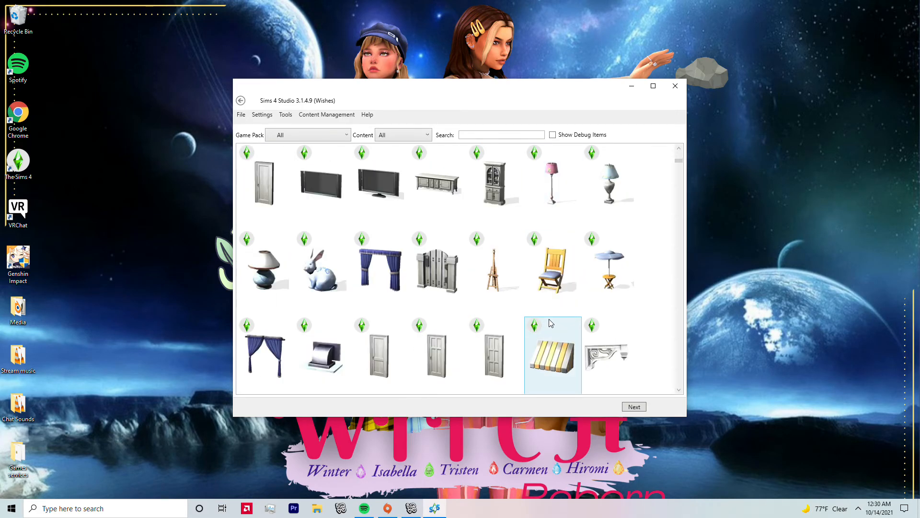
scroll(550, 322, "down", 6)
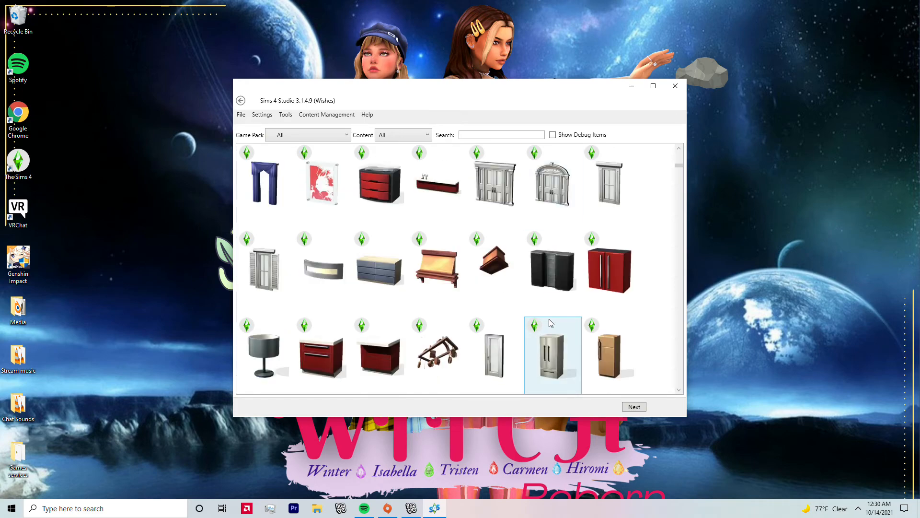
scroll(551, 323, "up", 3)
scroll(550, 323, "down", 2)
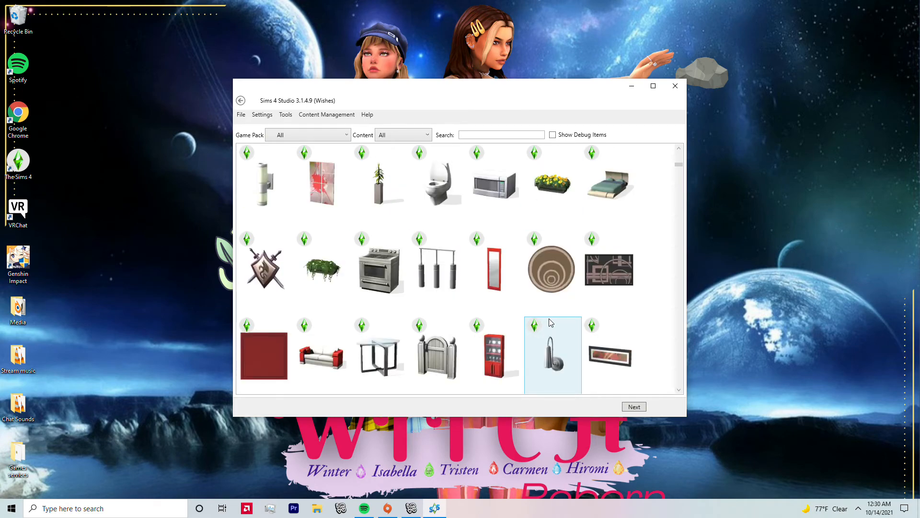
scroll(550, 322, "down", 2)
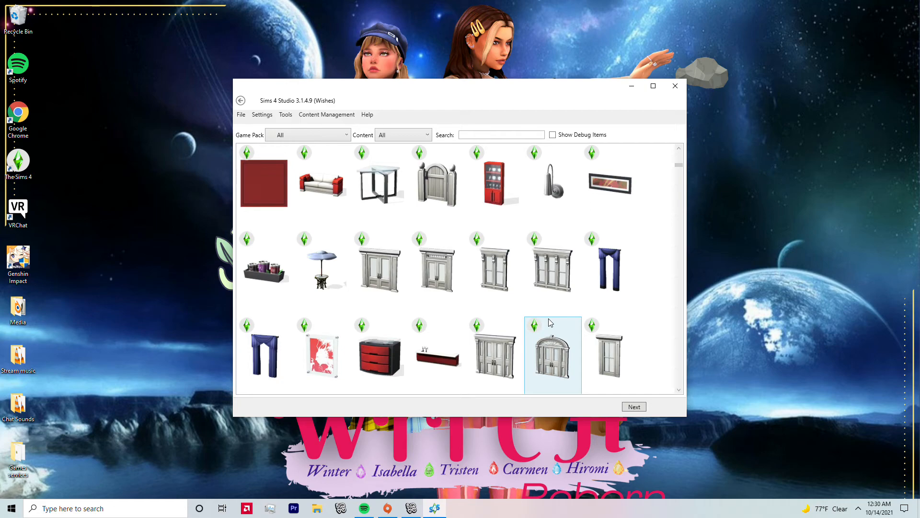
scroll(479, 324, "down", 3)
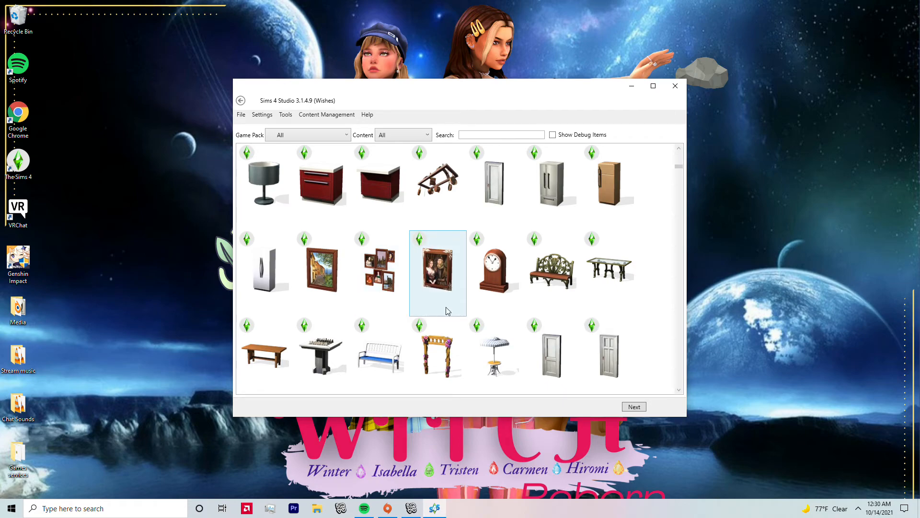
scroll(448, 311, "down", 3)
scroll(446, 311, "down", 3)
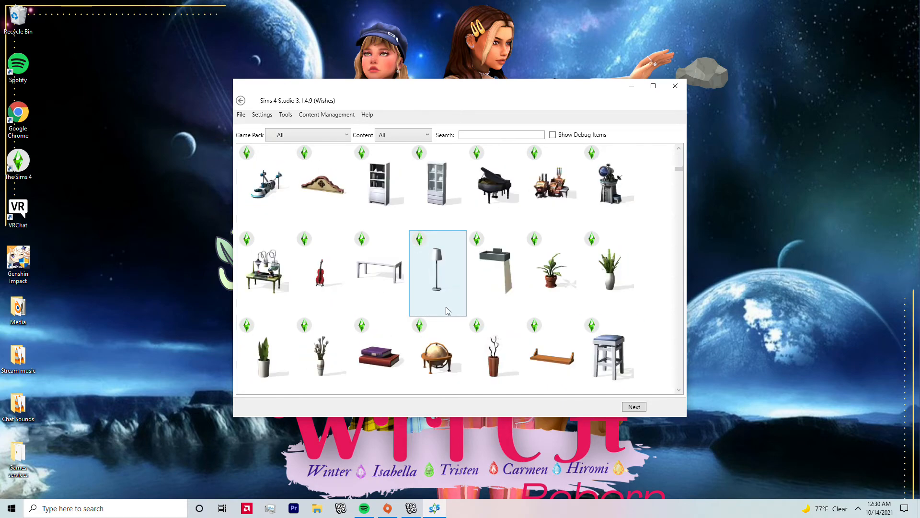
scroll(447, 310, "down", 8)
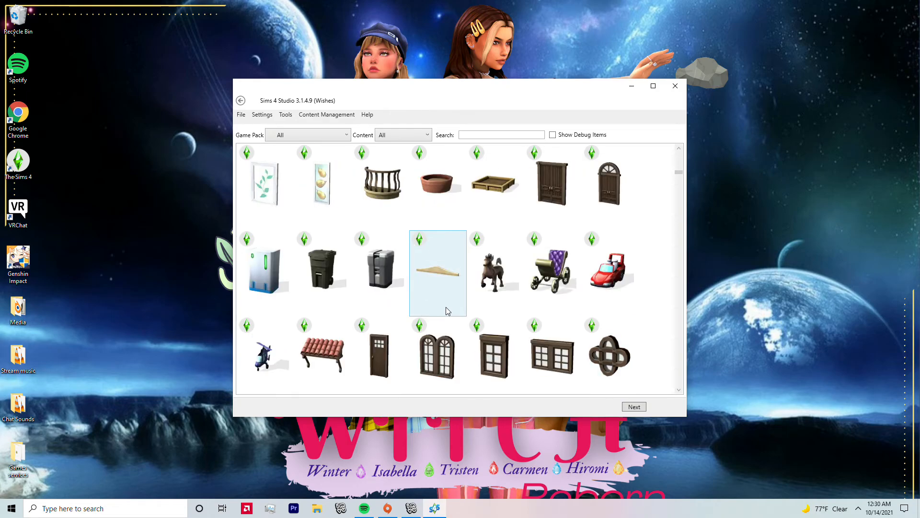
scroll(448, 311, "up", 9)
scroll(449, 311, "down", 4)
scroll(448, 310, "down", 6)
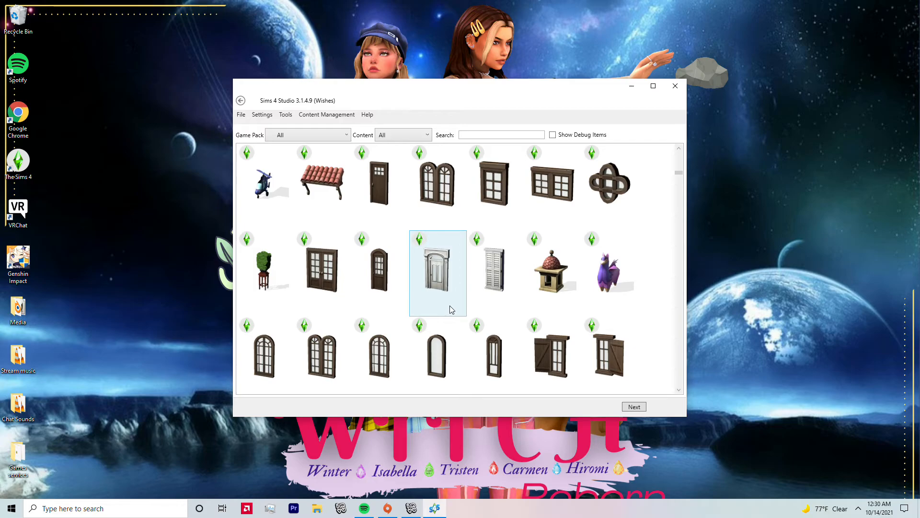
scroll(450, 310, "down", 3)
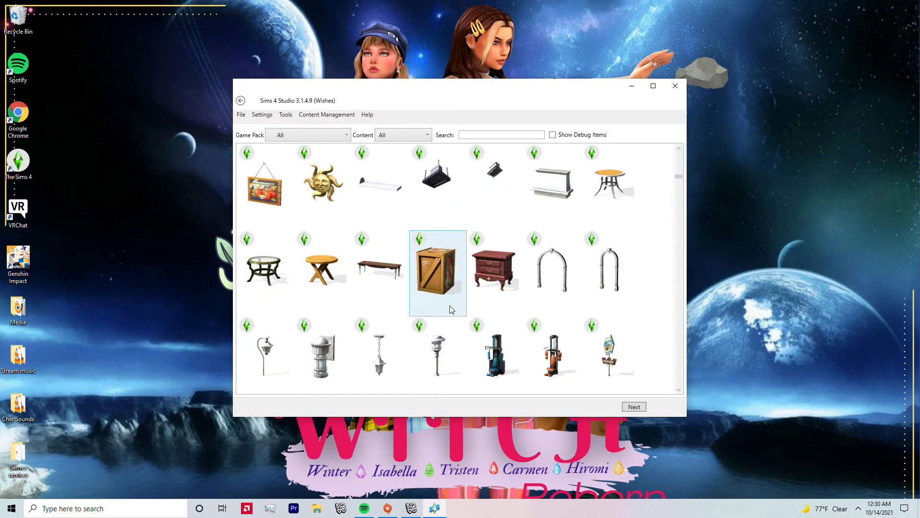
Filter the catalog to the Eco Lifestyle game pack and choose the green dumpster as the object to clone.
left_click(319, 136)
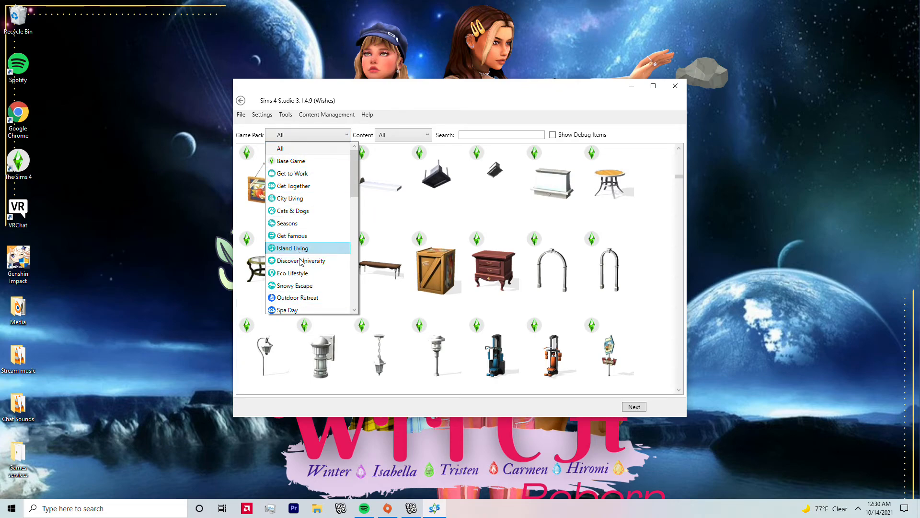
left_click(298, 273)
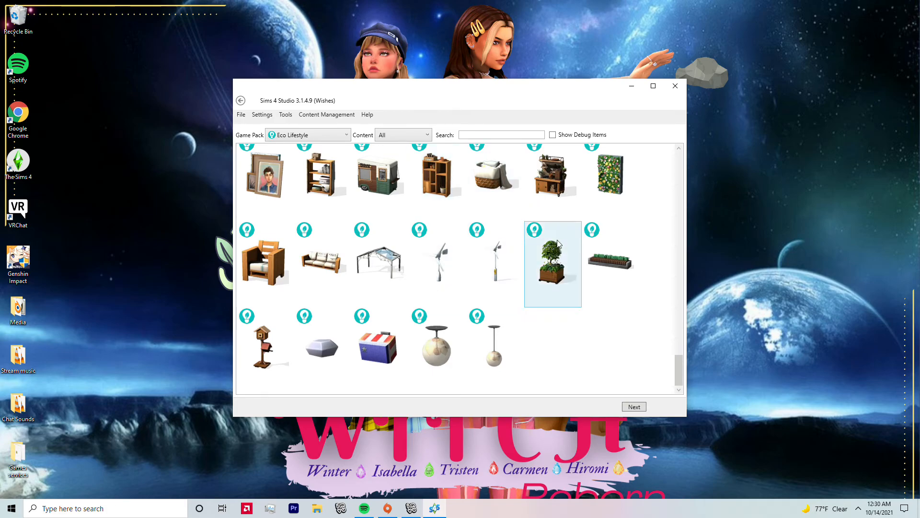
scroll(557, 234, "up", 3)
scroll(558, 234, "up", 6)
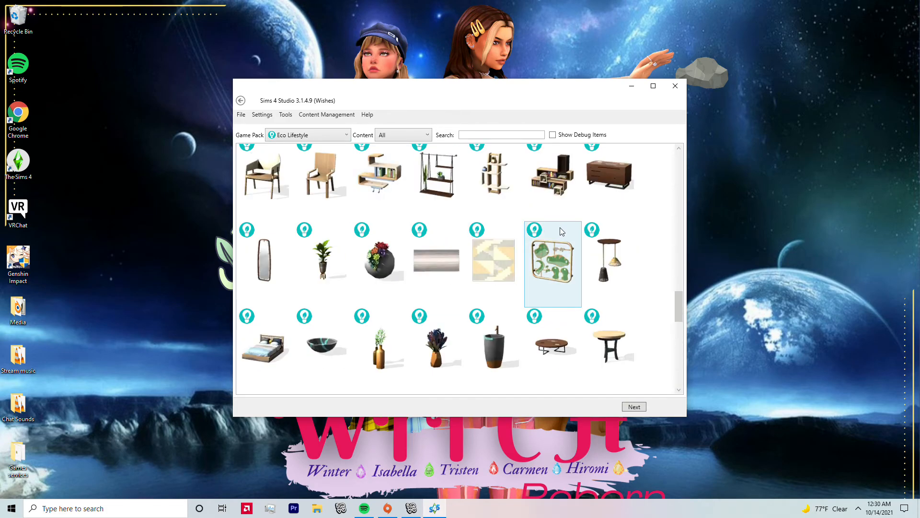
scroll(419, 214, "up", 10)
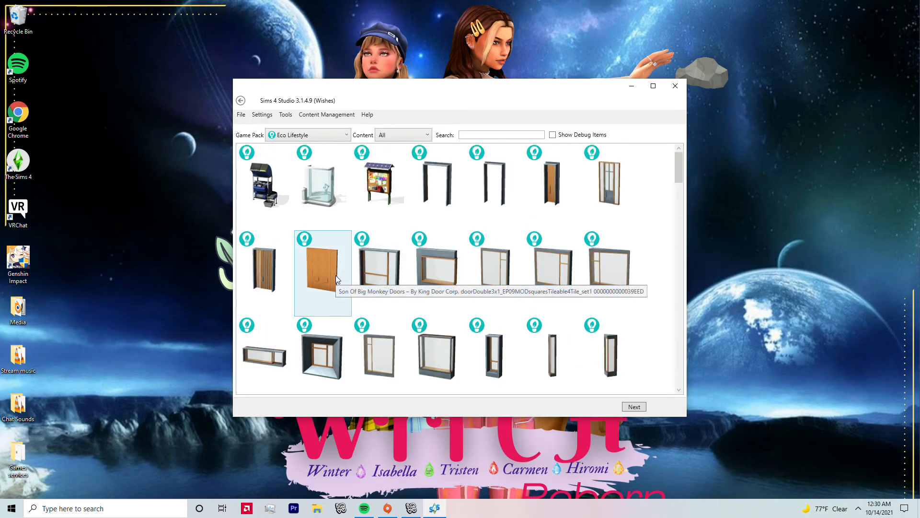
scroll(531, 197, "down", 10)
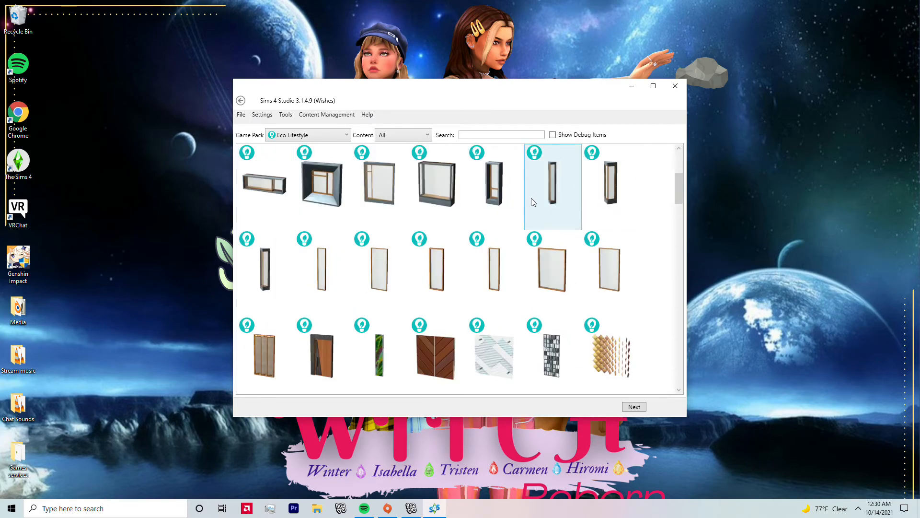
left_click(264, 276)
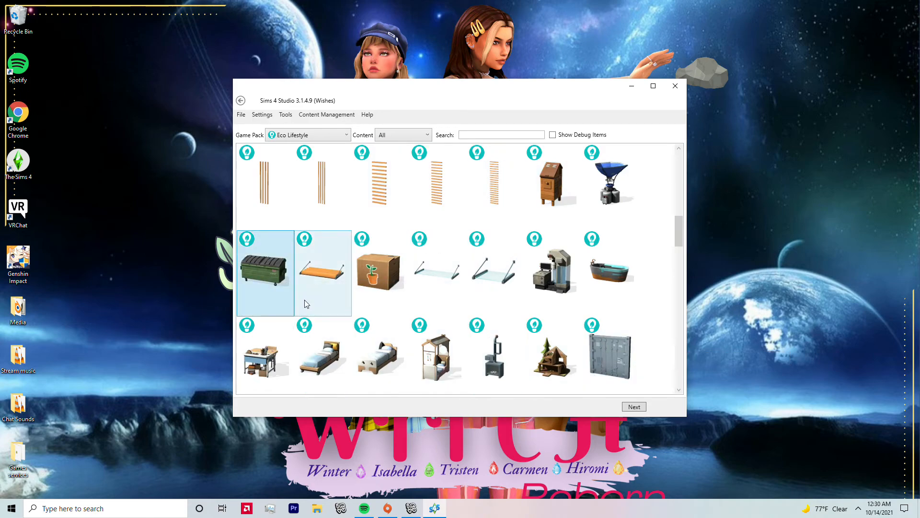
left_click(633, 407)
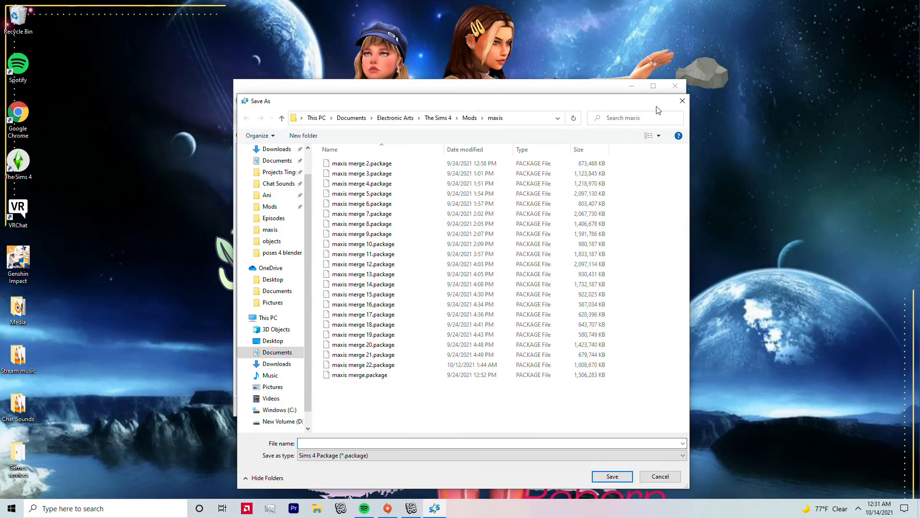
Set the save location of the new package to the objects folder inside Desktop > Media.
left_click(281, 200)
left_click(371, 119)
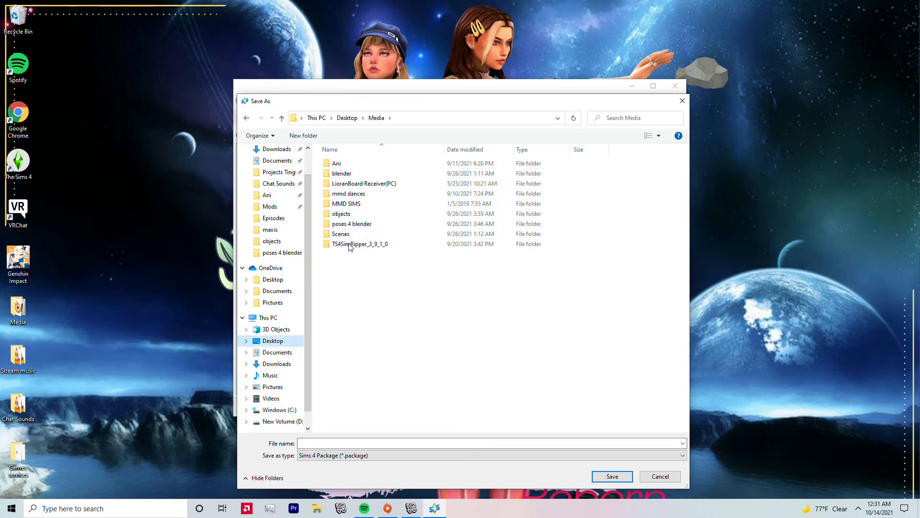
left_click(355, 214)
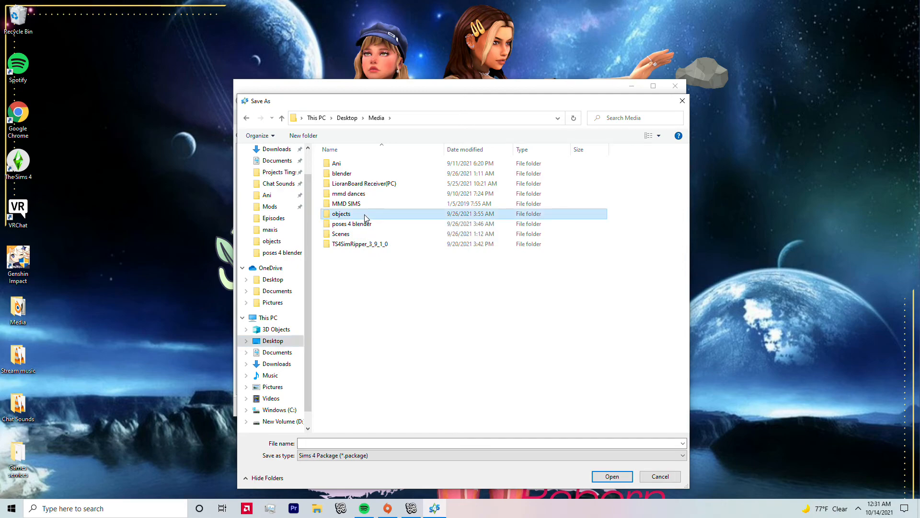
double_click(365, 218)
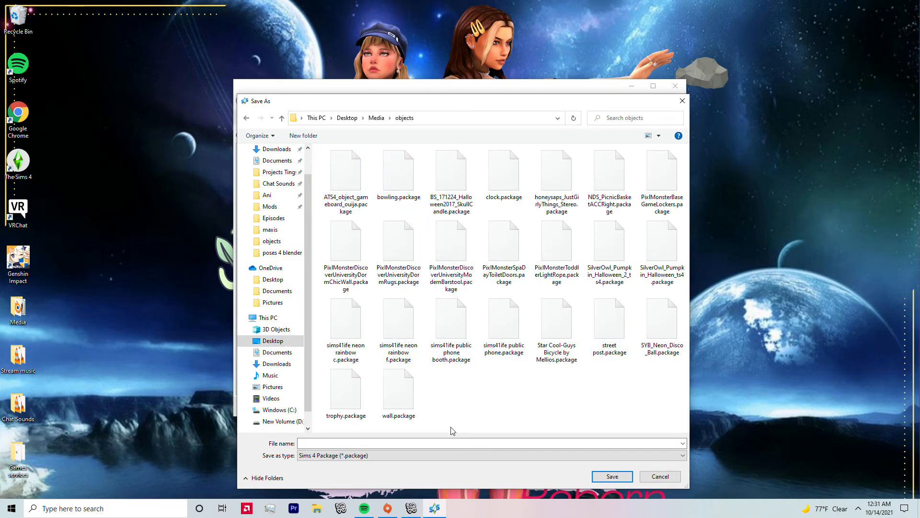
Name the Sims 4 package dumpster and save it in the objects folder.
left_click(413, 440)
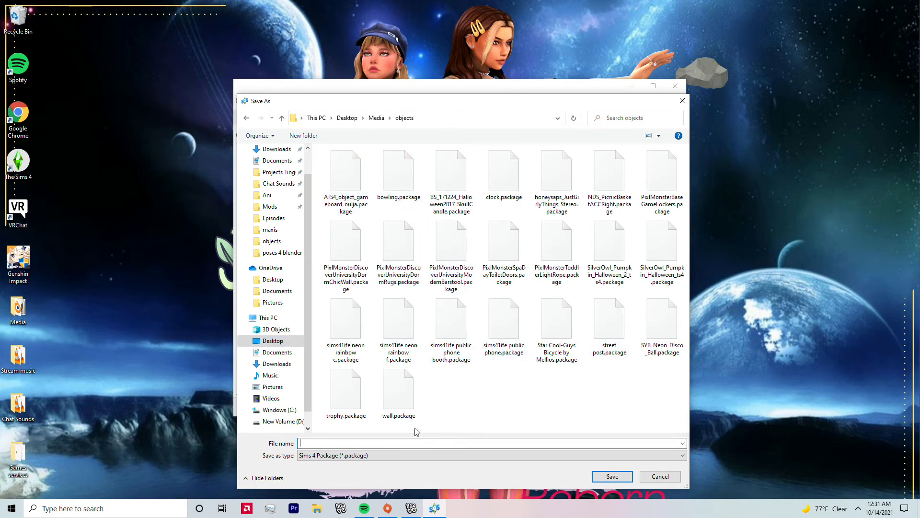
type("ga")
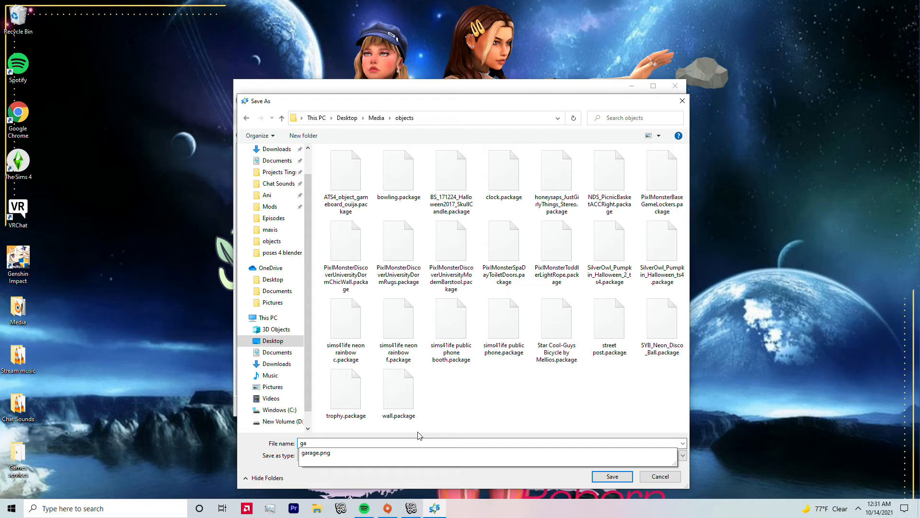
key("BackSpace")
key("BackSpace")
type("tab")
key("BackSpace")
key("BackSpace")
key("BackSpace")
type("du")
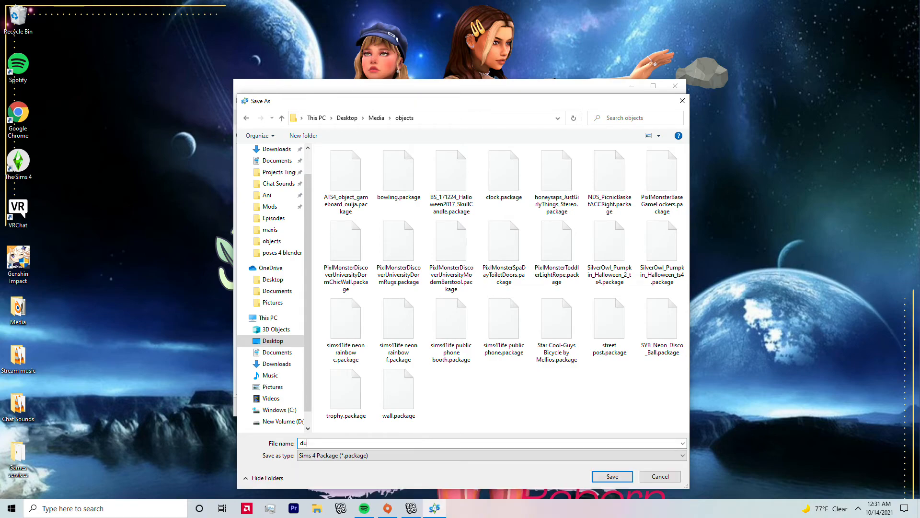
type("mpster")
left_click(606, 474)
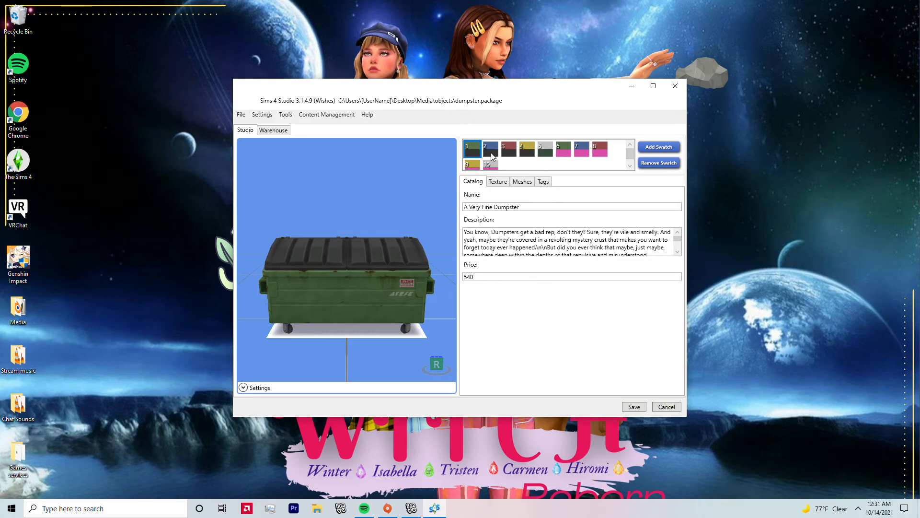
Preview several of the dumpster's color swatches and select swatch 6, the green one with graffiti.
left_click(509, 149)
left_click(546, 149)
left_click(560, 150)
left_click(581, 151)
left_click(562, 155)
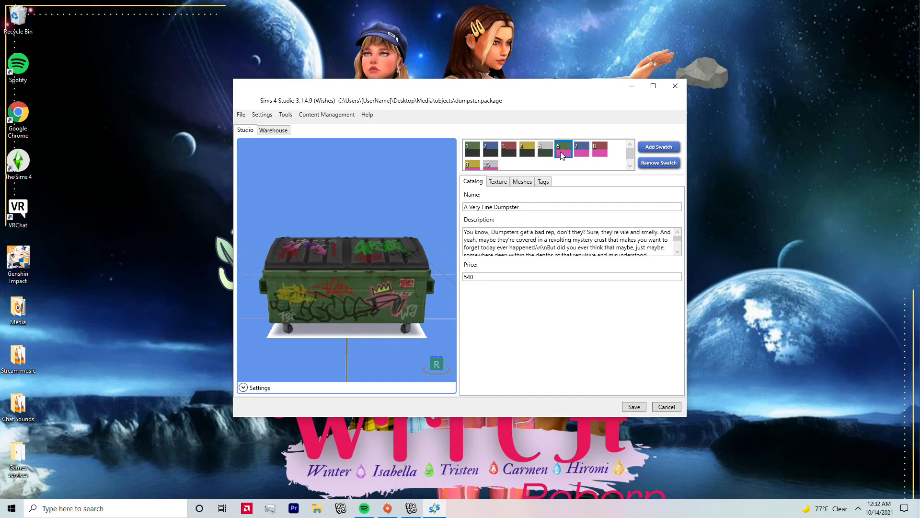
Examine the three textures of the graffiti dumpster swatch and compare them with the 3D preview.
left_click(491, 183)
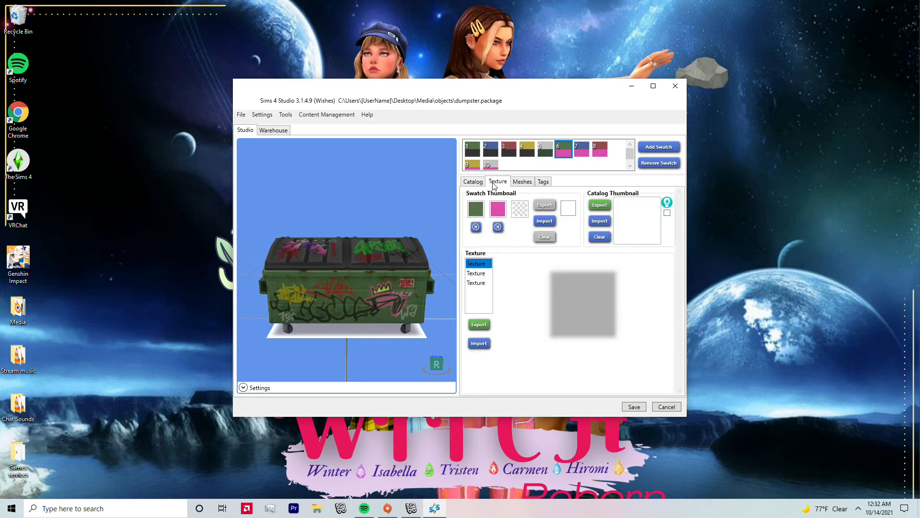
left_click(484, 275)
left_click(484, 282)
left_click(480, 275)
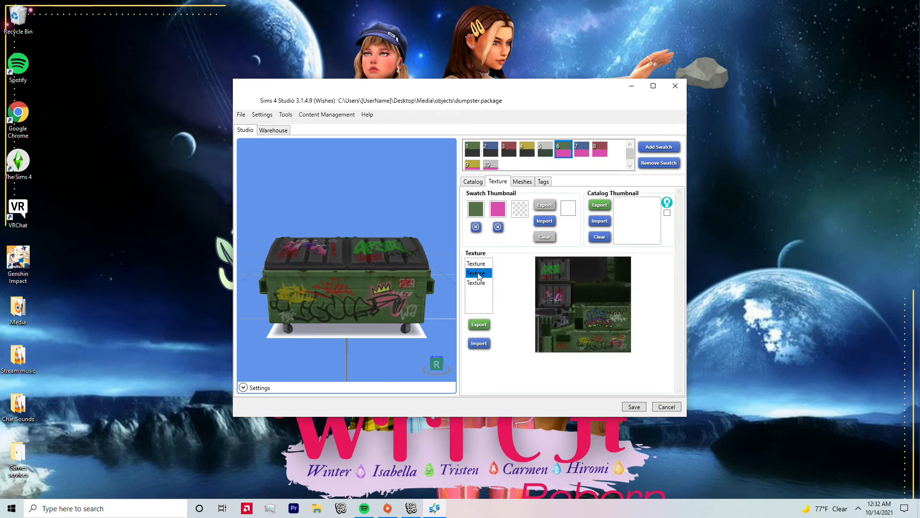
left_click(478, 265)
left_click(478, 274)
left_click(479, 283)
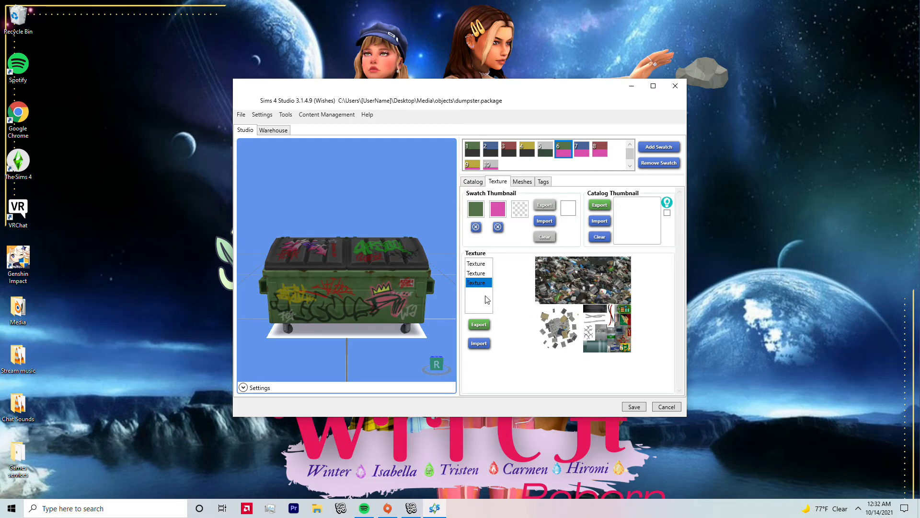
middle_click_drag(443, 299, 411, 306)
right_click_drag(410, 305, 421, 324)
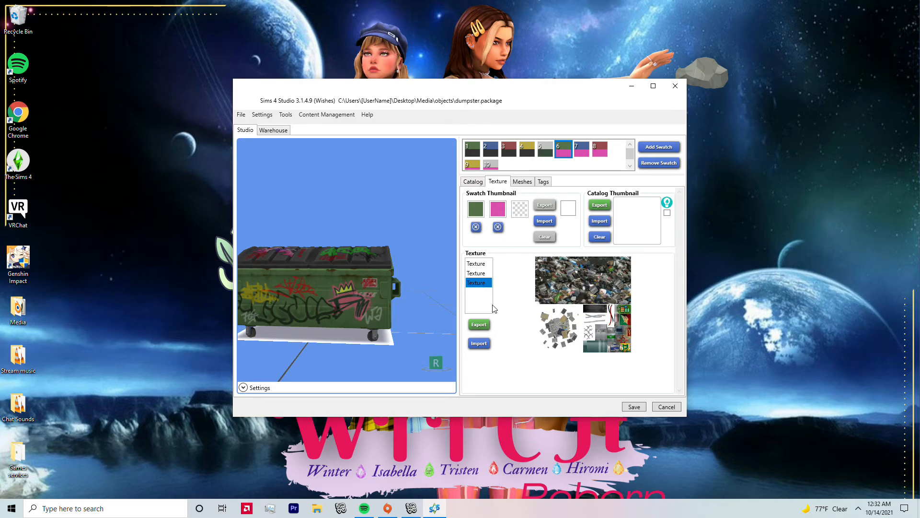
Export the second texture, the green graffiti dumpster image, as a PNG named dumpster in the objects folder.
left_click(480, 273)
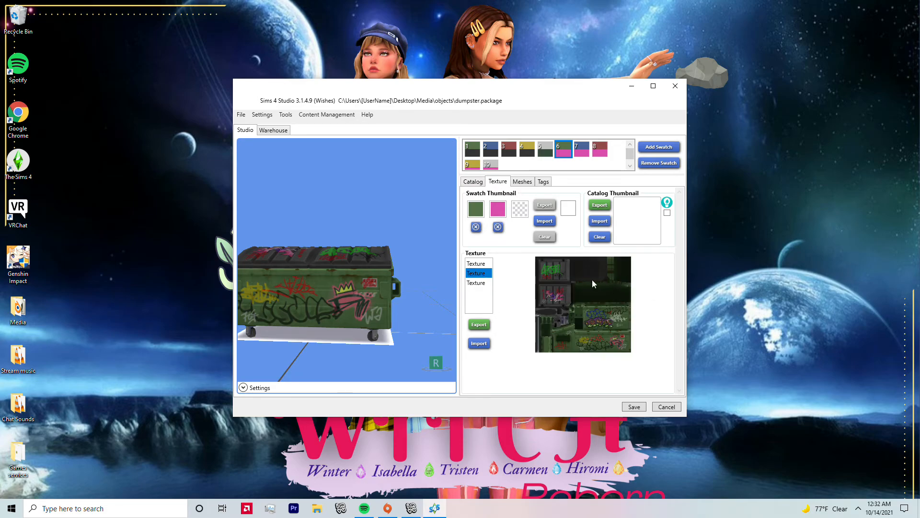
left_click(480, 325)
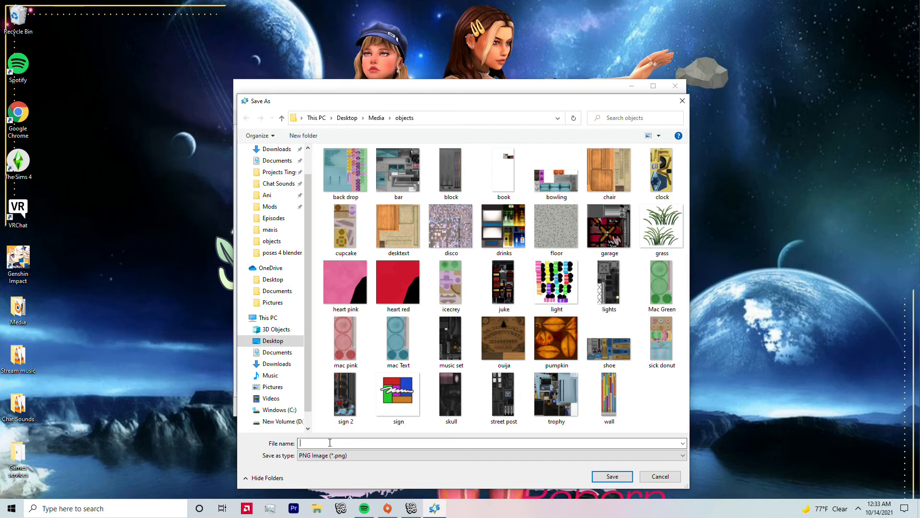
type("dumpster")
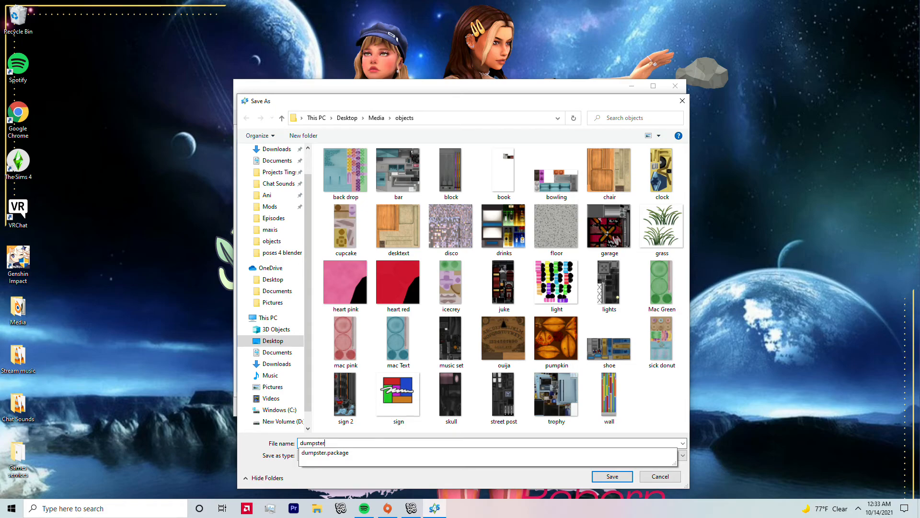
key("Return")
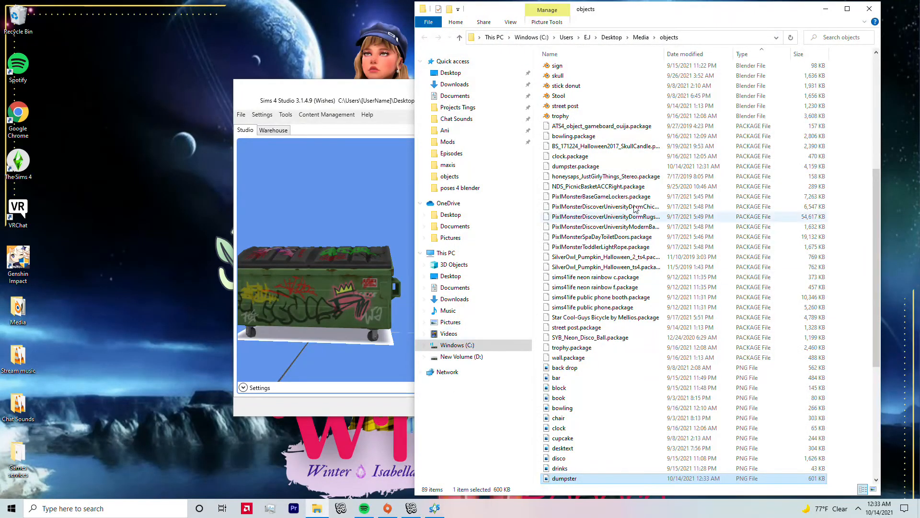
Compare the dumpster's Empty, Medium, Full and Overflowing geometry states in the 3D preview.
left_click(824, 8)
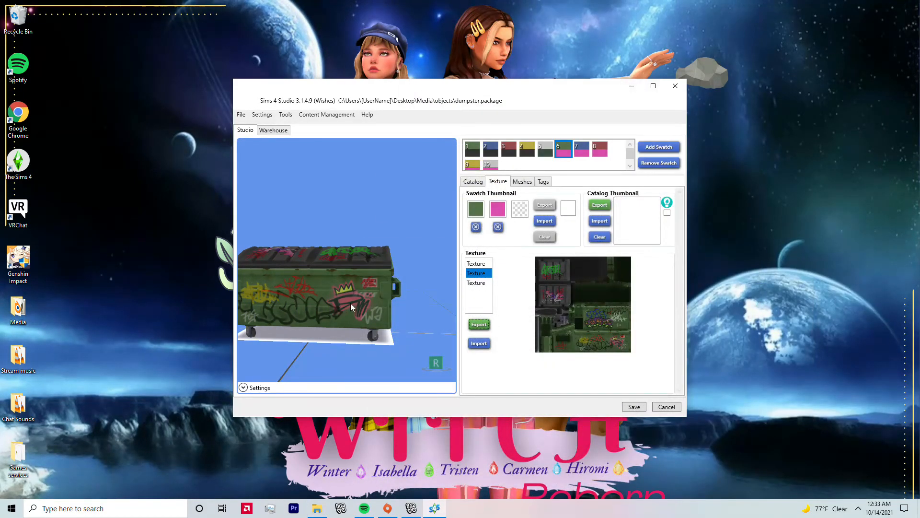
left_click_drag(320, 245, 356, 251)
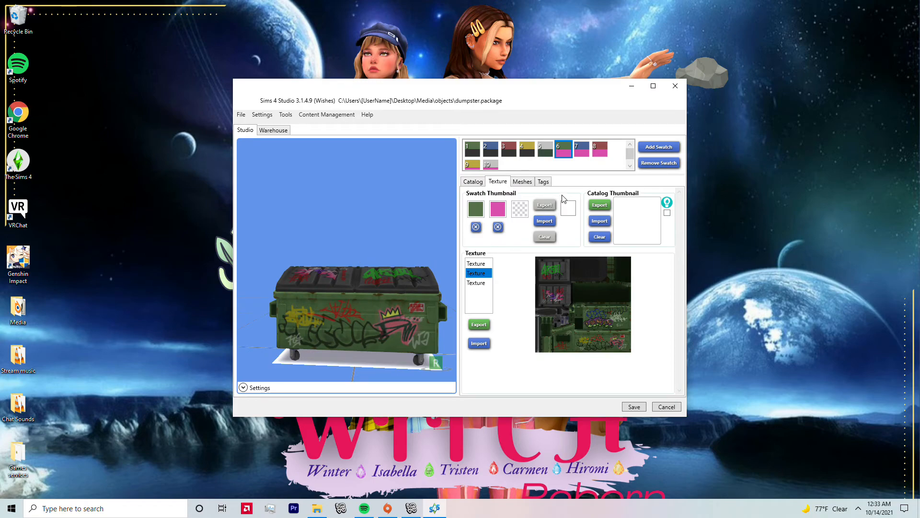
left_click(522, 182)
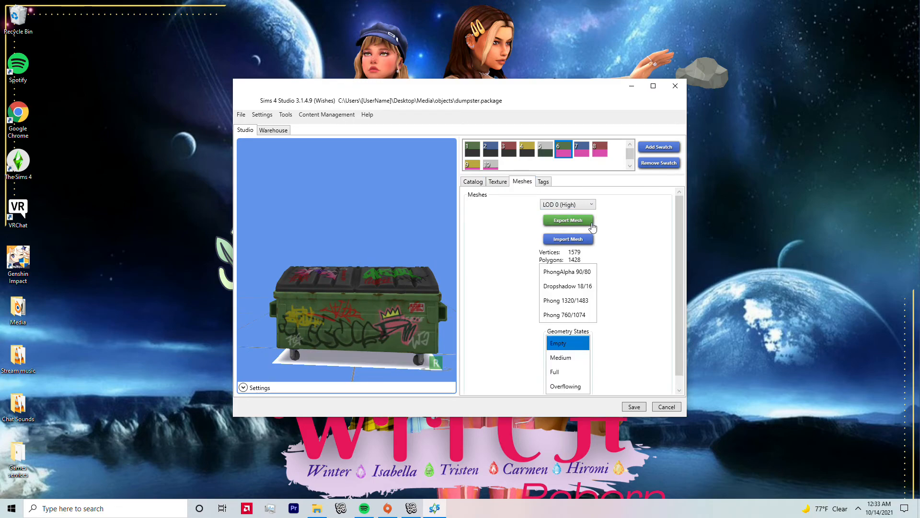
scroll(642, 311, "down", 1)
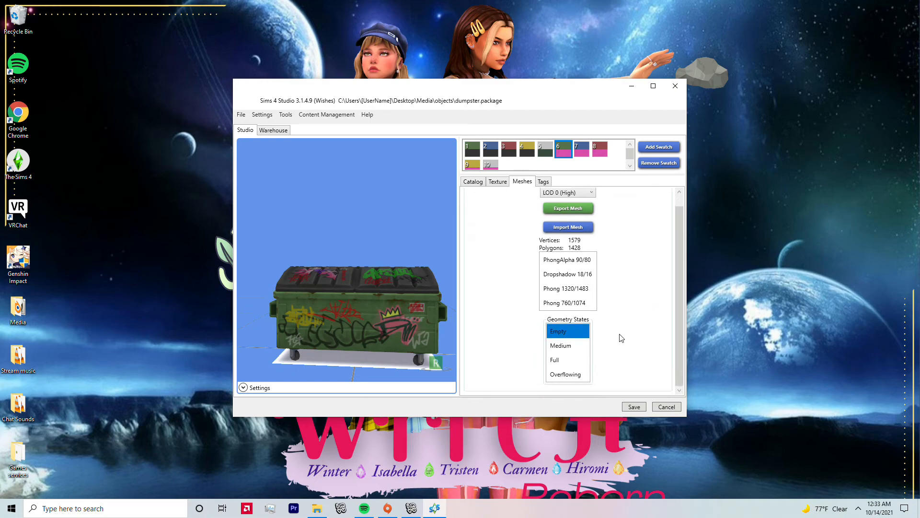
left_click(570, 346)
left_click(575, 360)
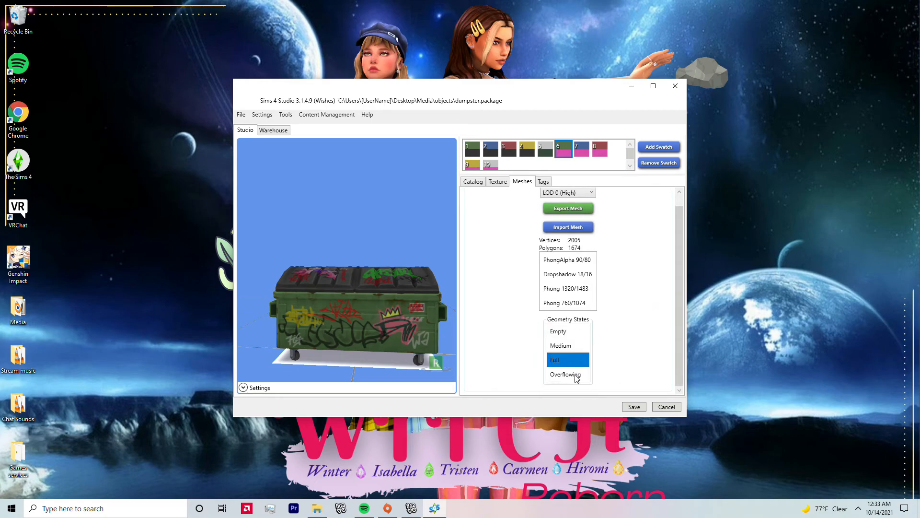
left_click(575, 375)
left_click(569, 360)
left_click(566, 345)
left_click(565, 332)
left_click(568, 360)
left_click(573, 374)
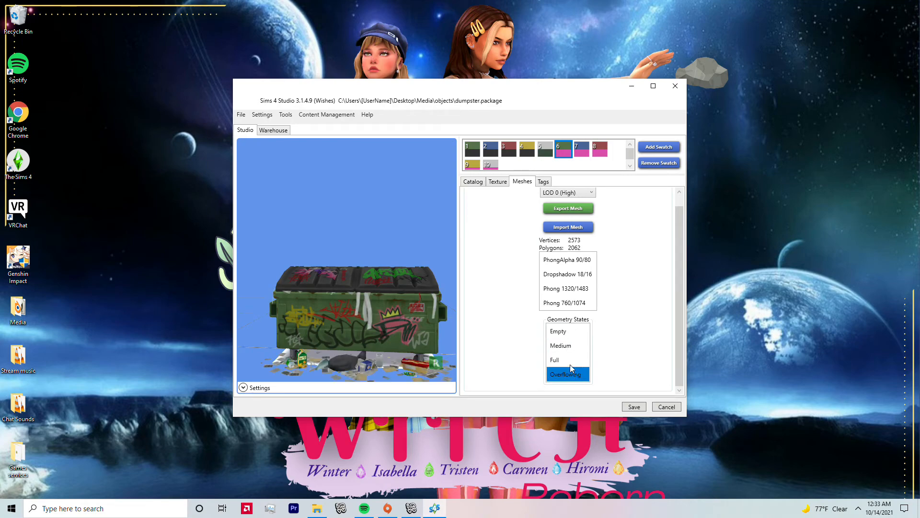
left_click(568, 360)
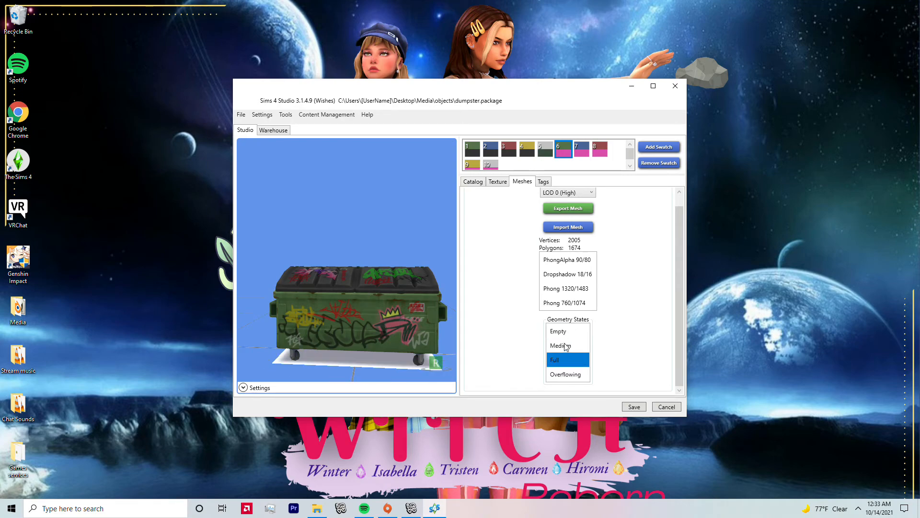
left_click(566, 346)
left_click(566, 361)
left_click(566, 345)
left_click(565, 331)
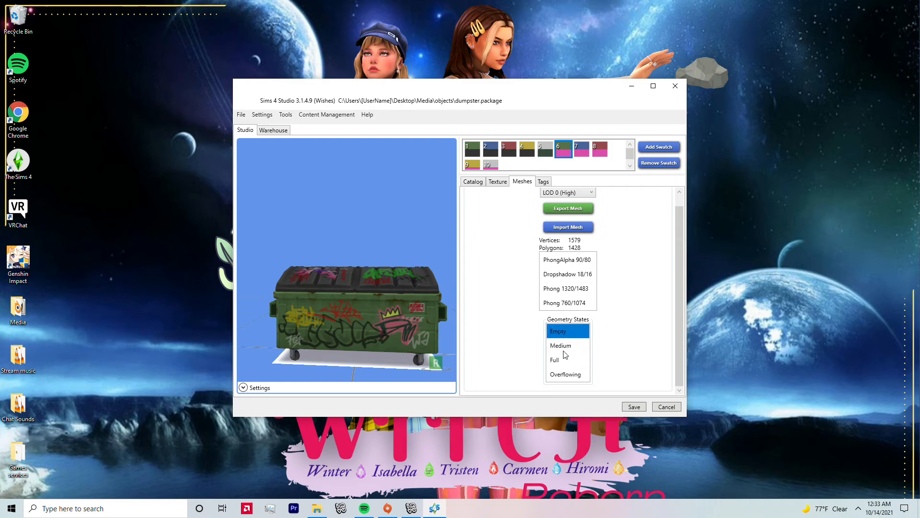
Choose the Overflowing geometry state and export the mesh as a Blender file named dumpster in the objects folder.
left_click(567, 373)
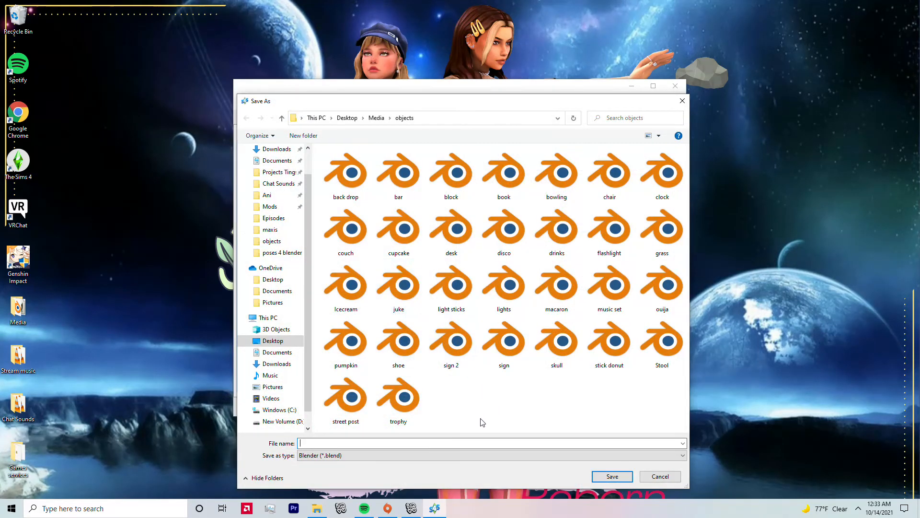
type("dumpster")
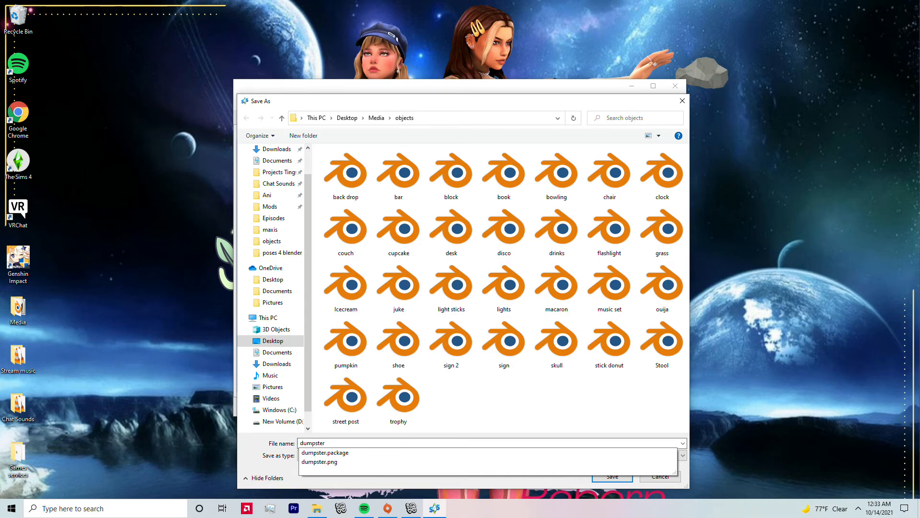
key("Return")
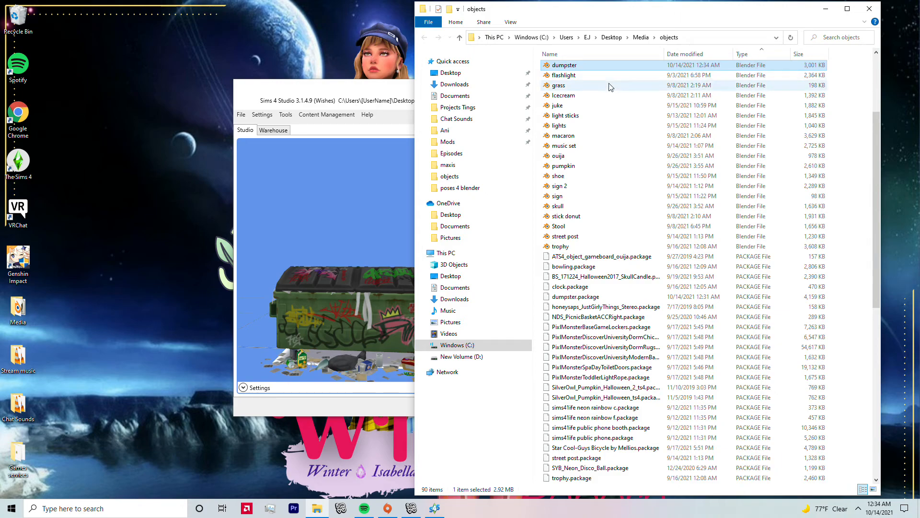
Export the third texture, the trash image, as a PNG named dumpster 2 in the objects folder.
left_click(359, 197)
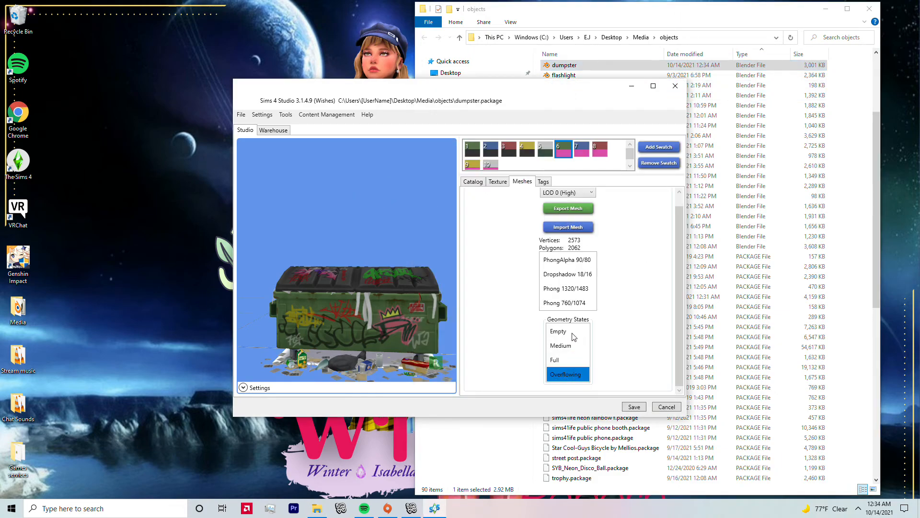
left_click(500, 182)
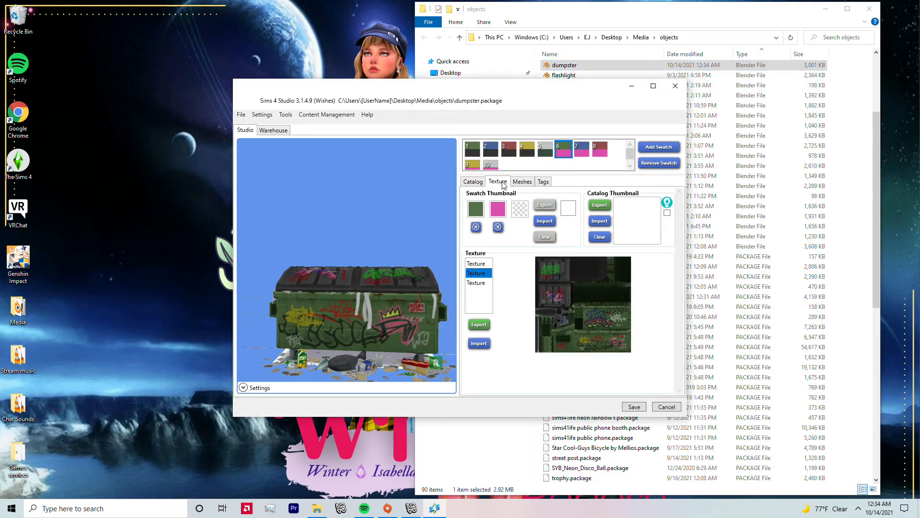
left_click(476, 282)
left_click(479, 324)
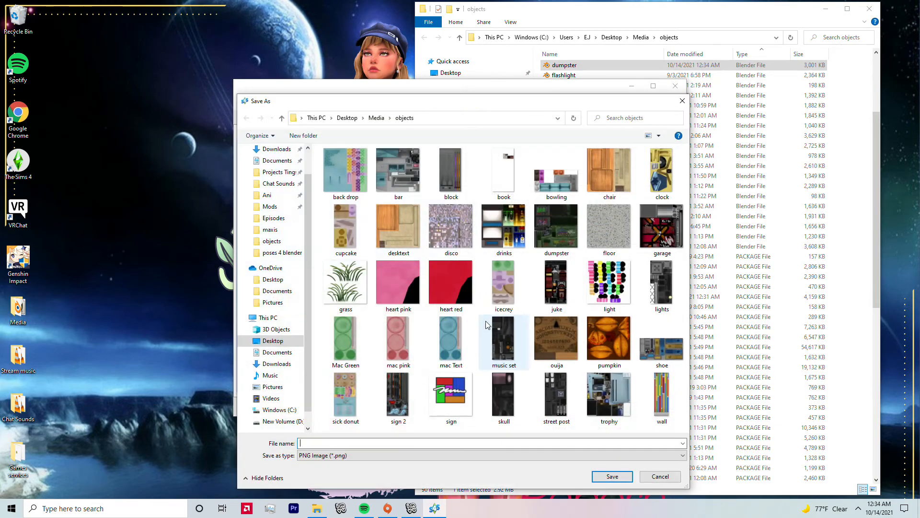
type("d")
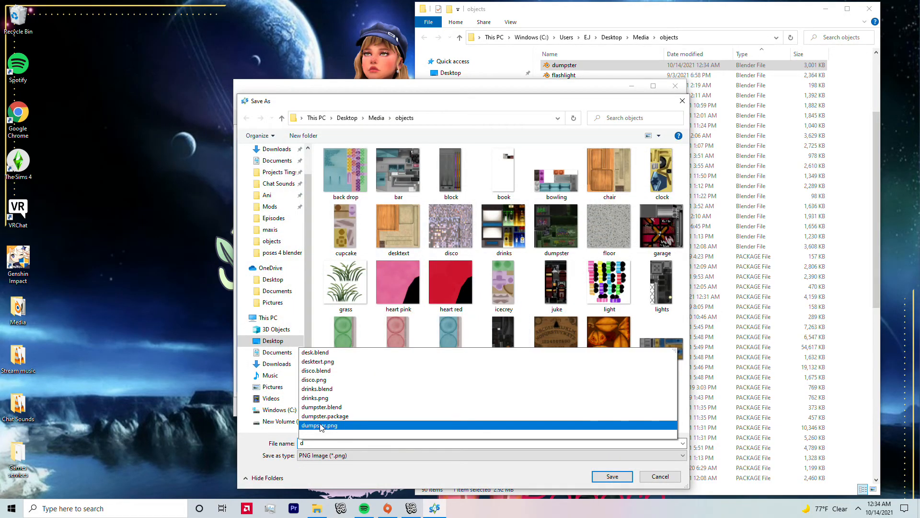
type("ump")
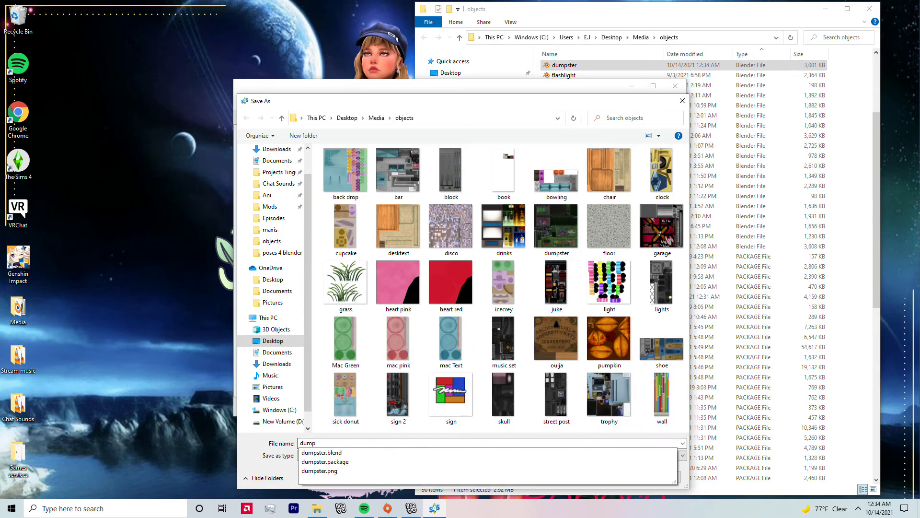
type("ster 2")
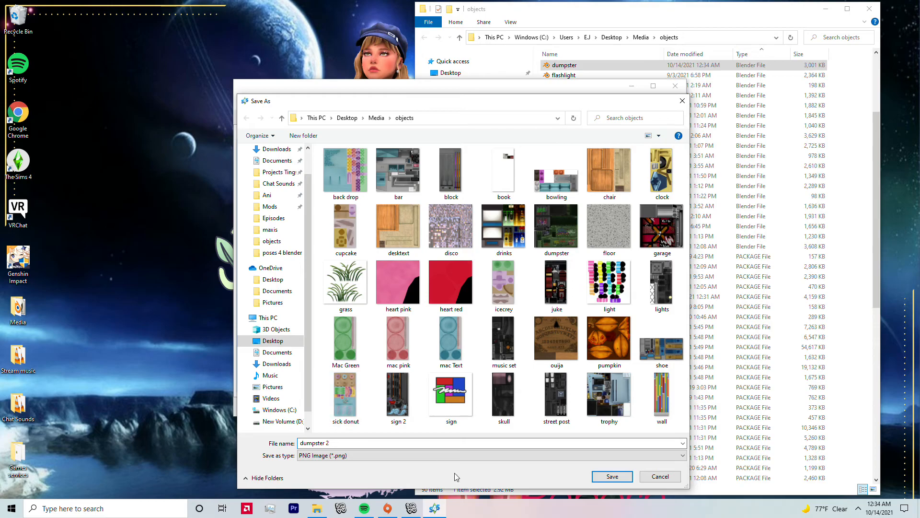
left_click(612, 476)
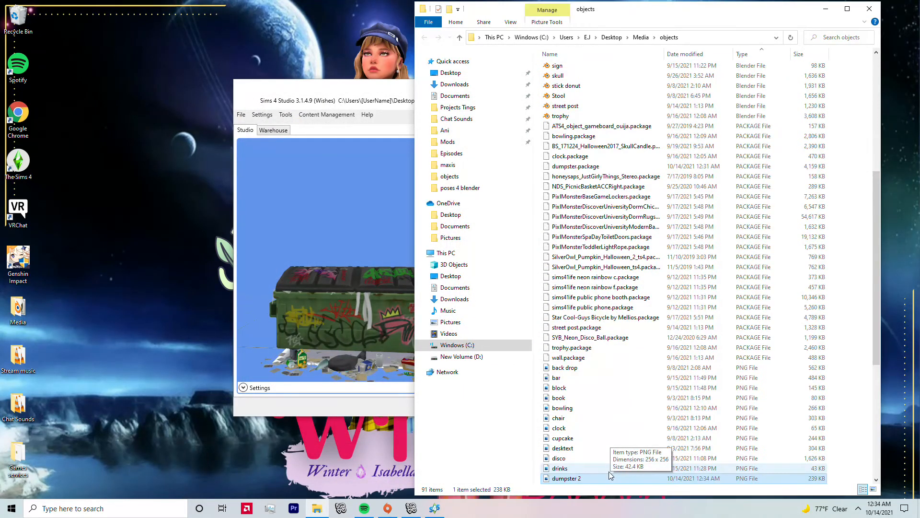
Close the dumpster package and return to the Eco Lifestyle object catalog.
left_click(386, 93)
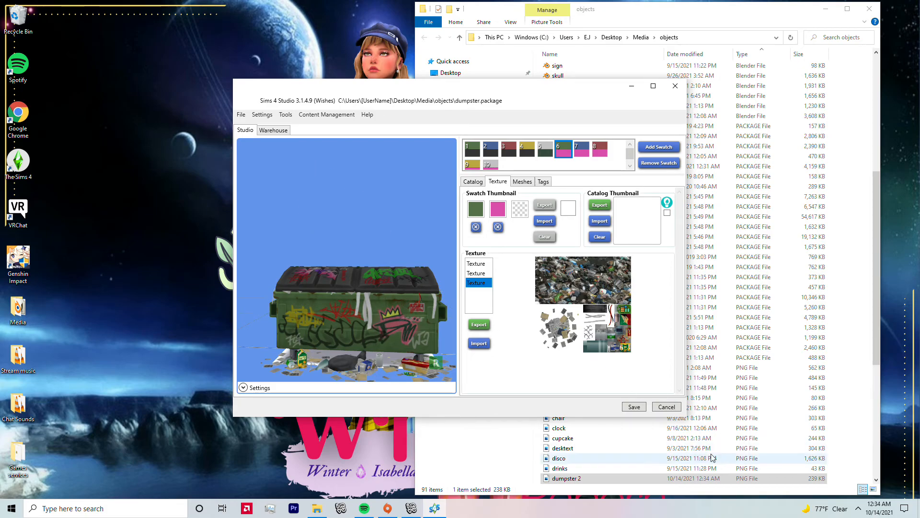
left_click(666, 407)
left_click(405, 240)
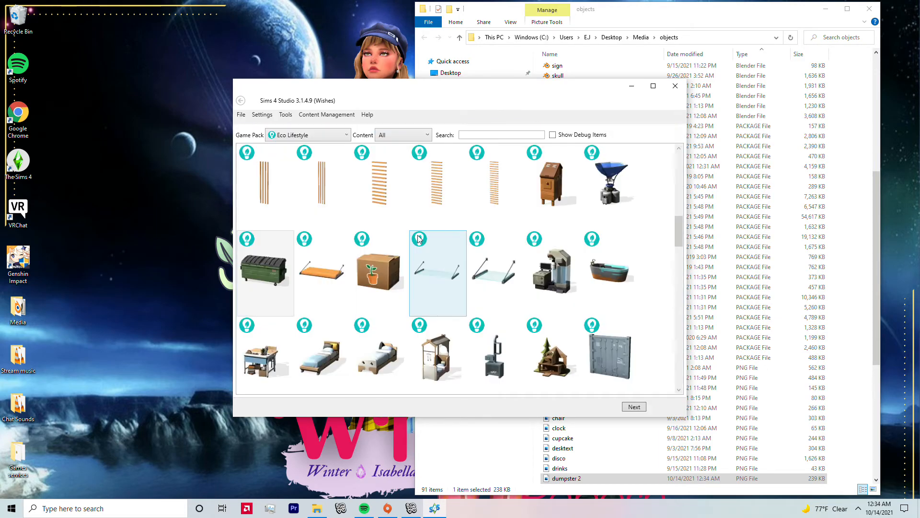
Browse the Eco Lifestyle objects and search them for boxes.
scroll(484, 297, "down", 3)
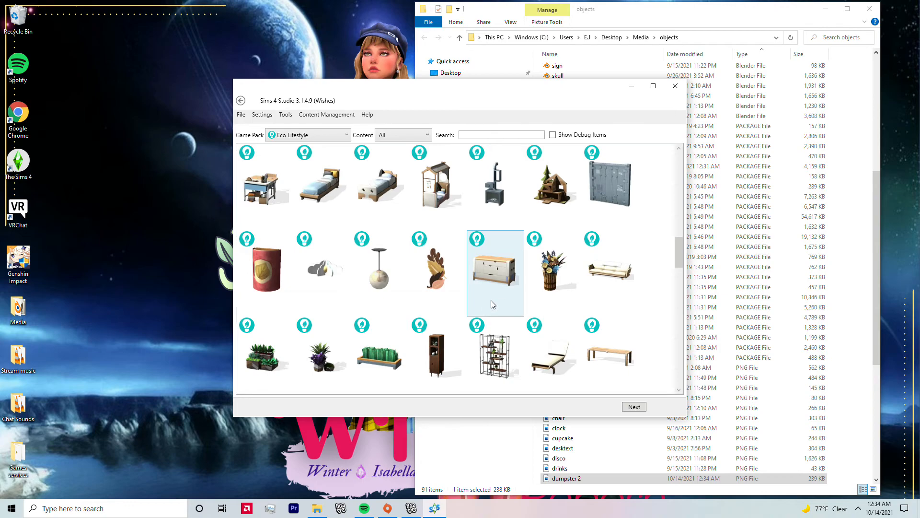
scroll(493, 324, "down", 3)
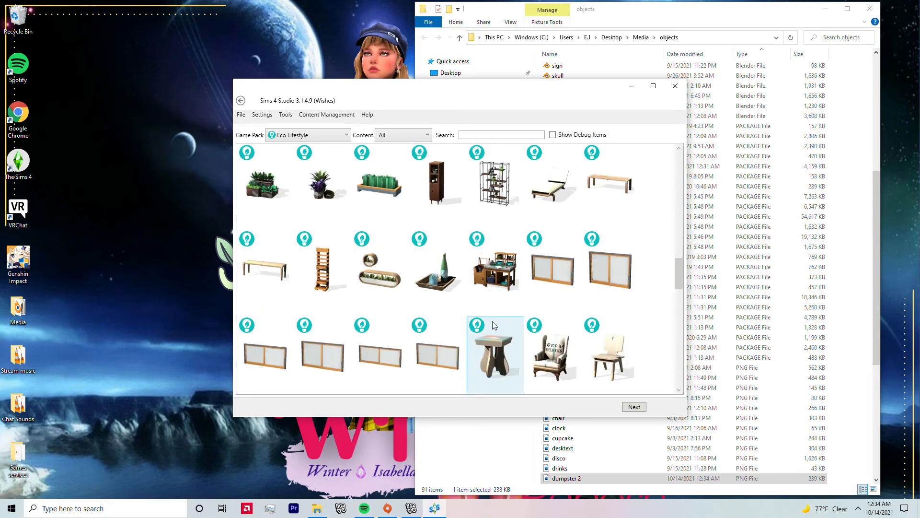
scroll(312, 303, "down", 3)
scroll(312, 300, "down", 3)
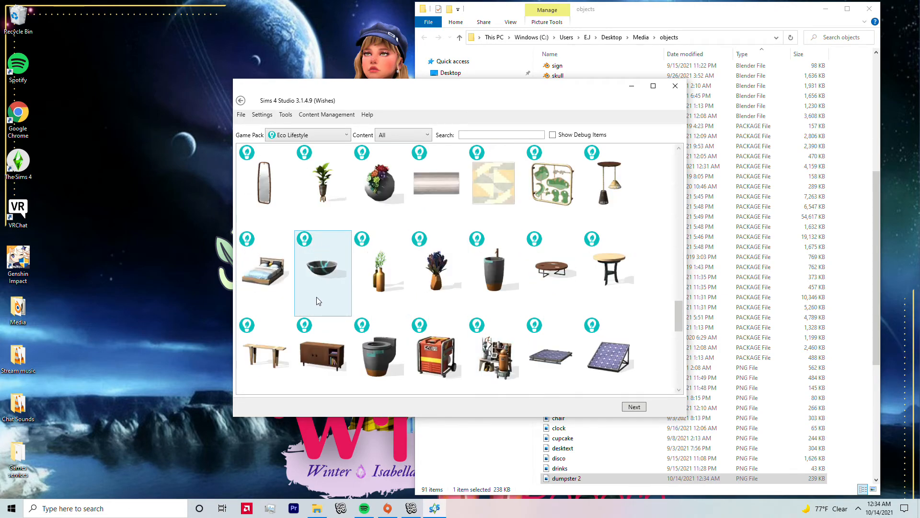
scroll(479, 321, "down", 5)
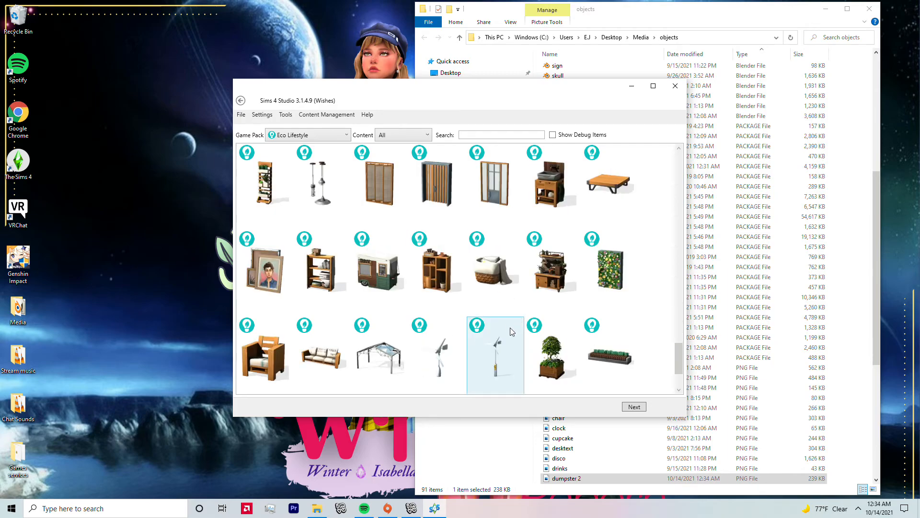
scroll(503, 331, "up", 20)
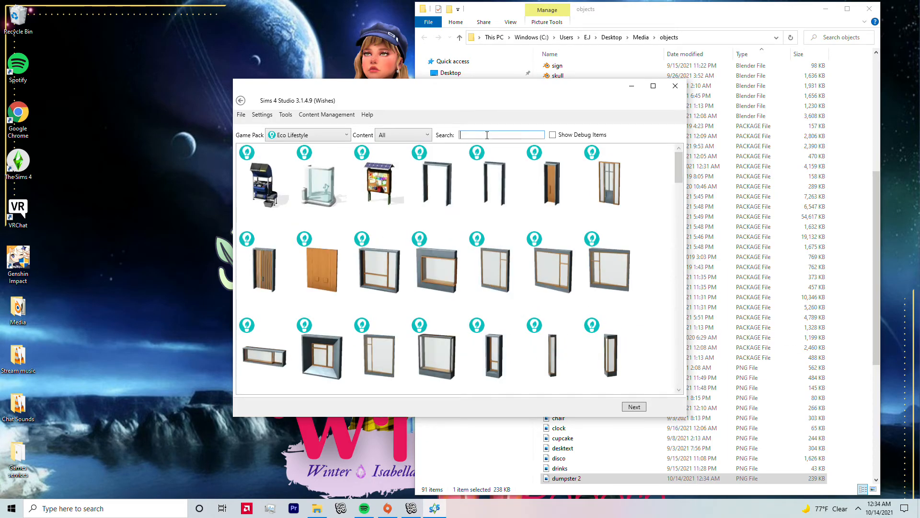
left_click(487, 136)
type("bo")
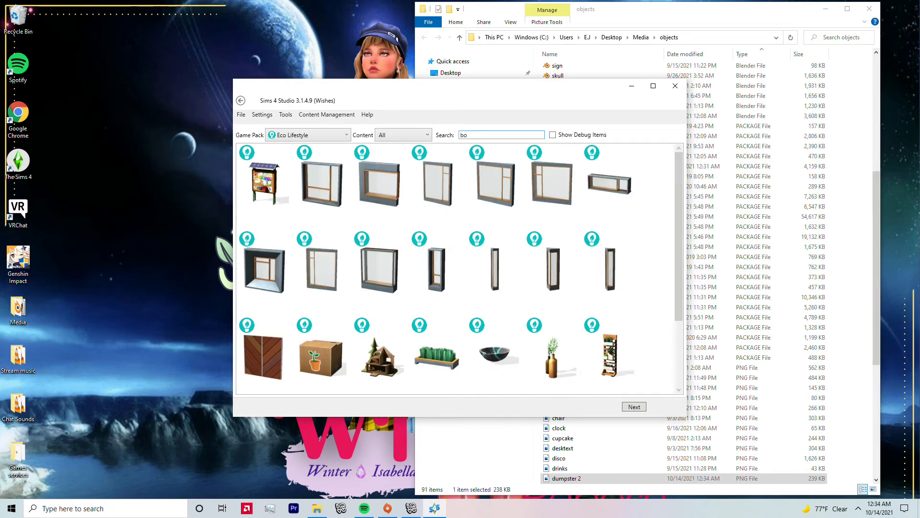
type("xes")
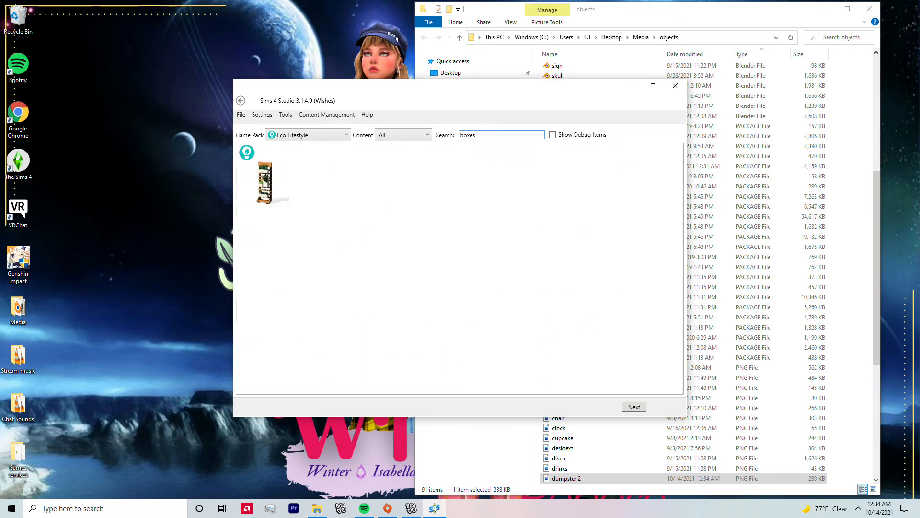
Show objects from all game packs and shorten the search term to box.
left_click(331, 135)
scroll(325, 158, "up", 4)
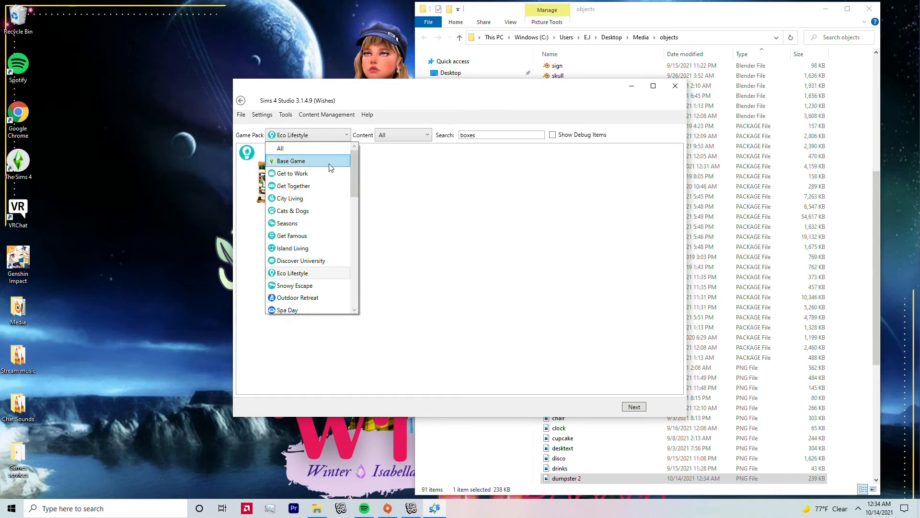
left_click(325, 152)
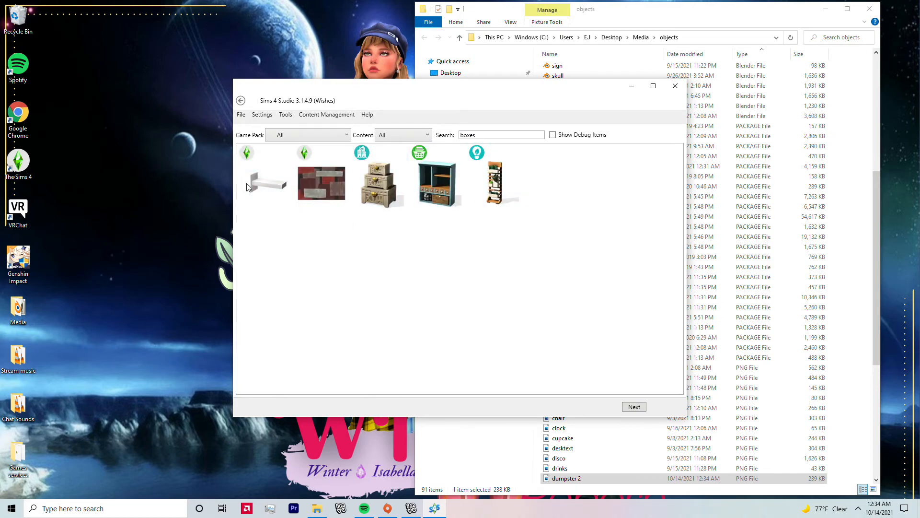
left_click(490, 136)
key("BackSpace")
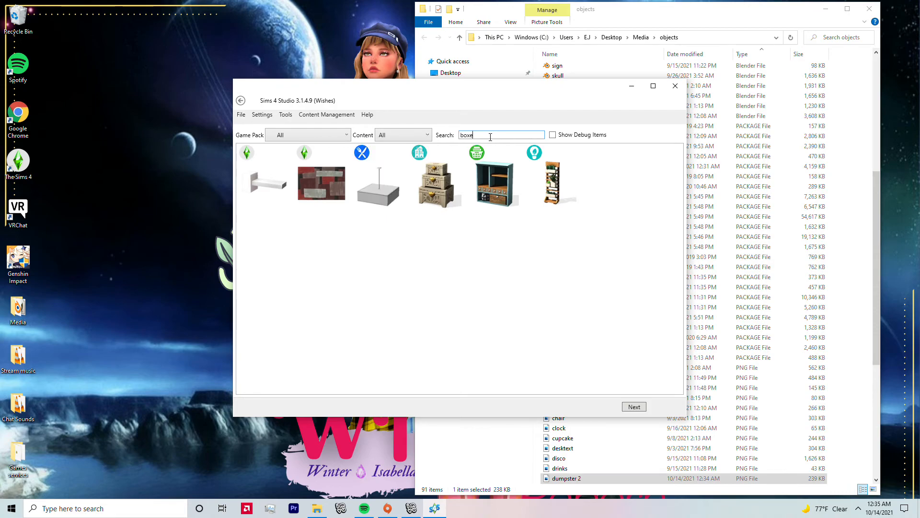
key("BackSpace")
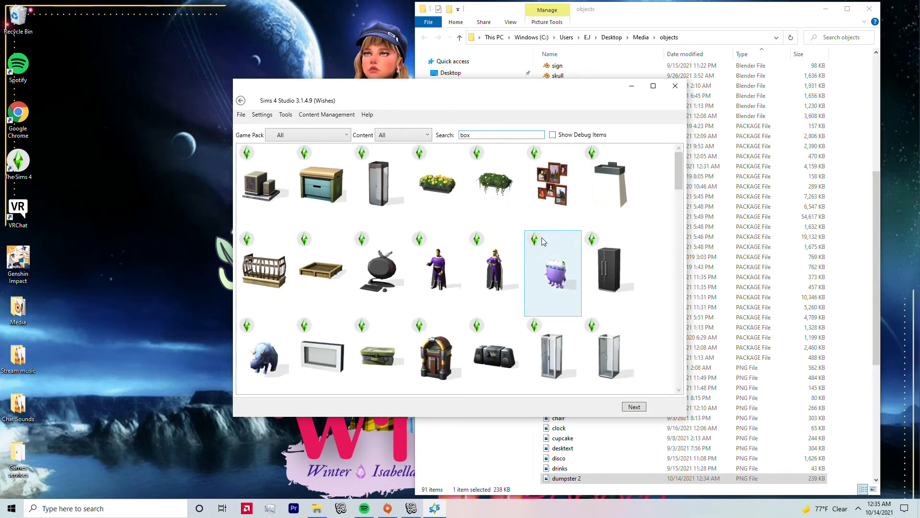
Look through the box search results across all game packs for a suitable object to extract.
scroll(520, 252, "down", 5)
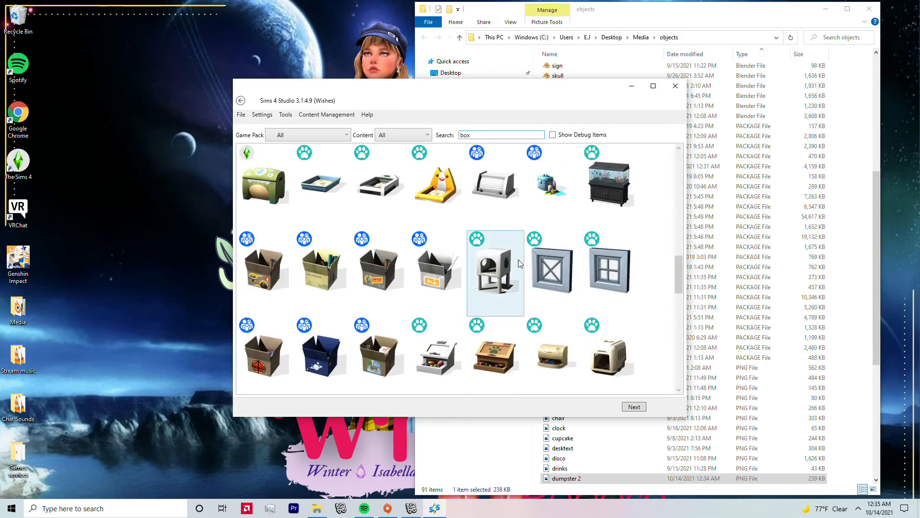
scroll(519, 263, "down", 5)
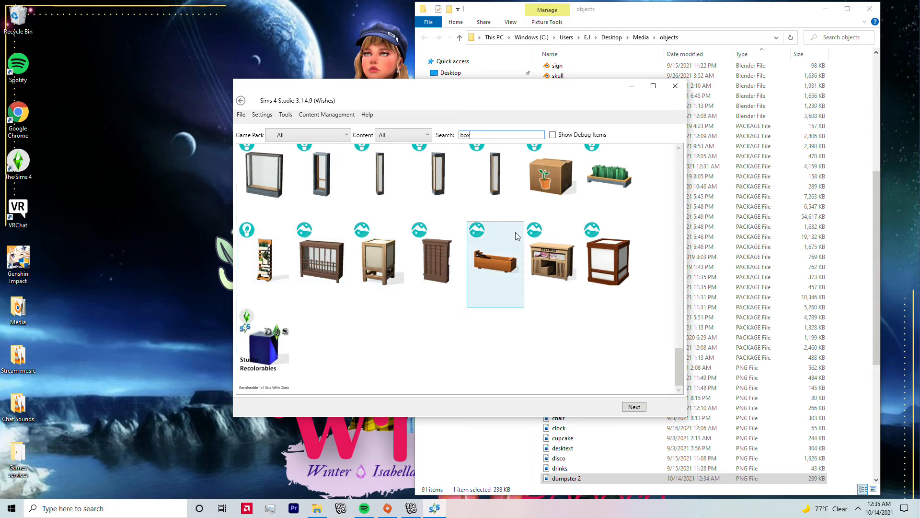
scroll(528, 258, "up", 3)
scroll(561, 278, "down", 3)
scroll(559, 199, "up", 2)
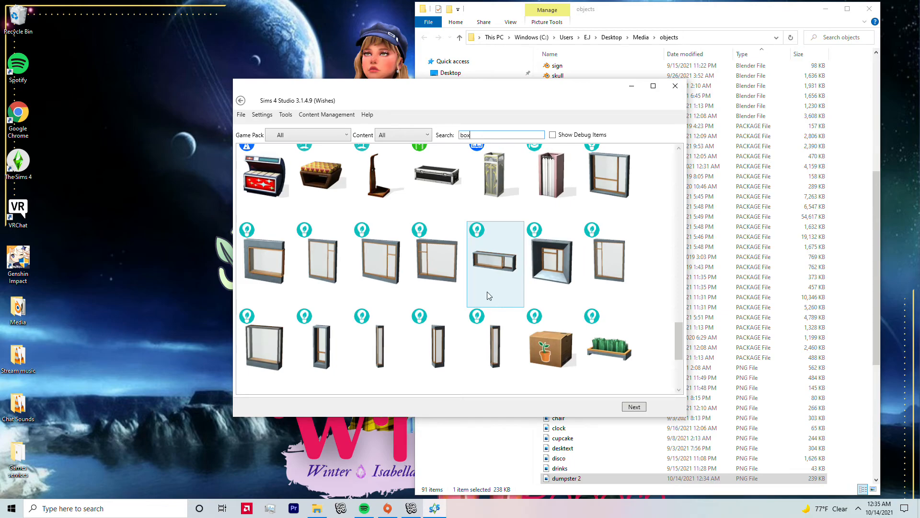
scroll(488, 295, "up", 5)
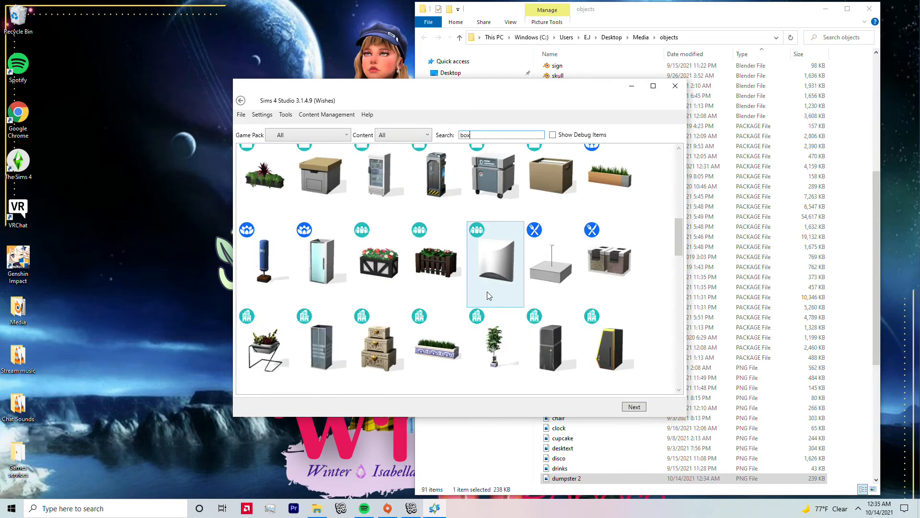
scroll(488, 295, "up", 5)
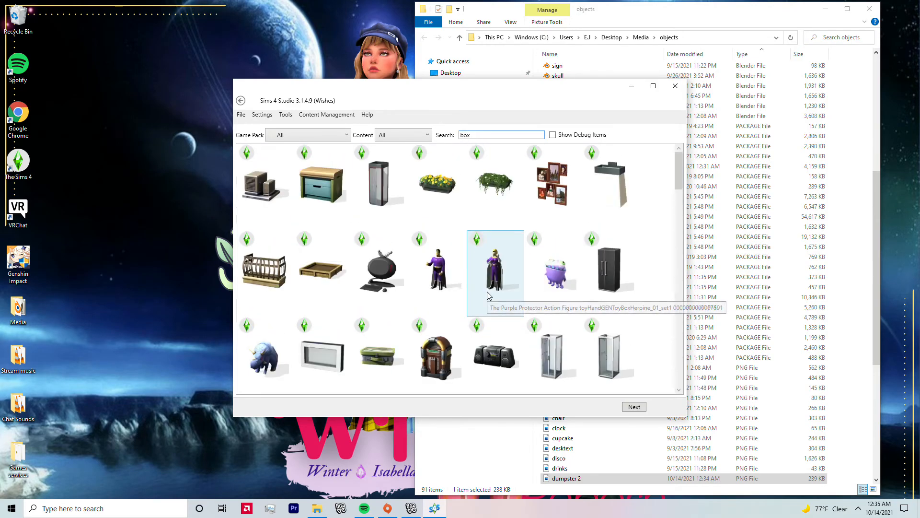
scroll(496, 285, "down", 4)
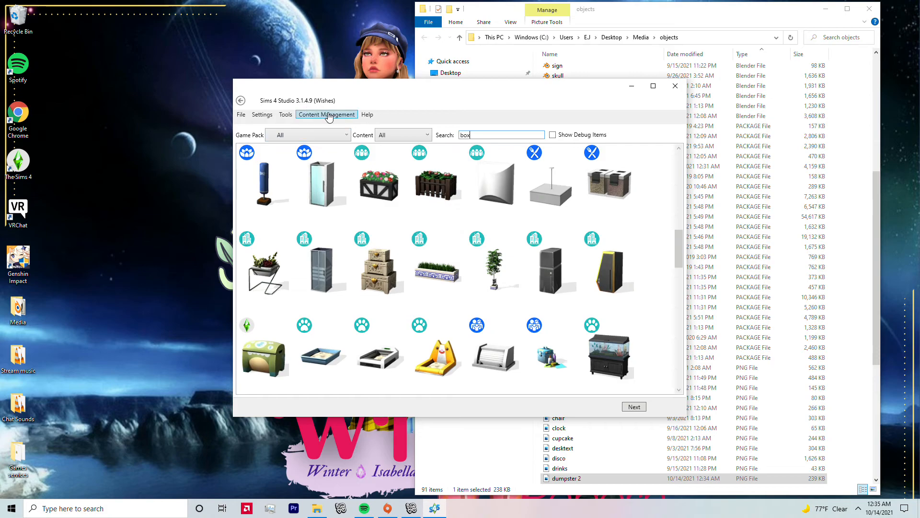
scroll(584, 299, "down", 3)
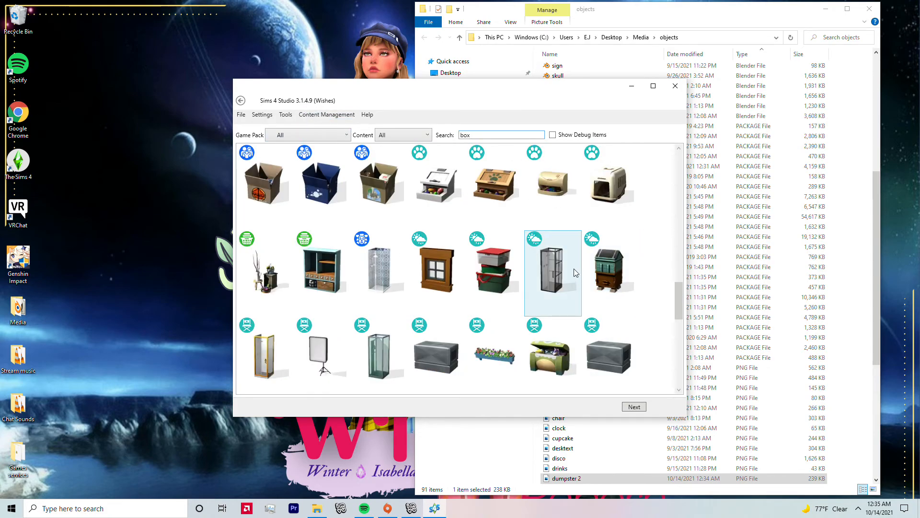
scroll(512, 347, "down", 2)
scroll(518, 341, "down", 3)
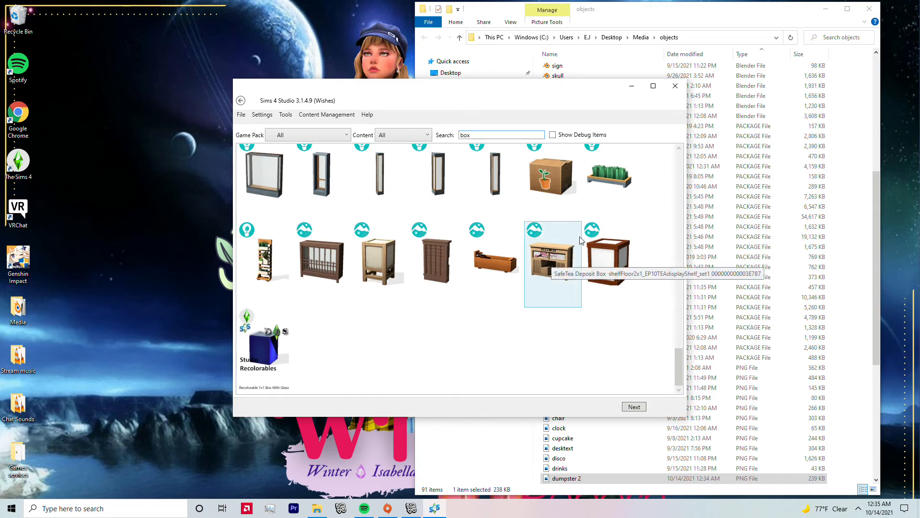
scroll(578, 264, "up", 3)
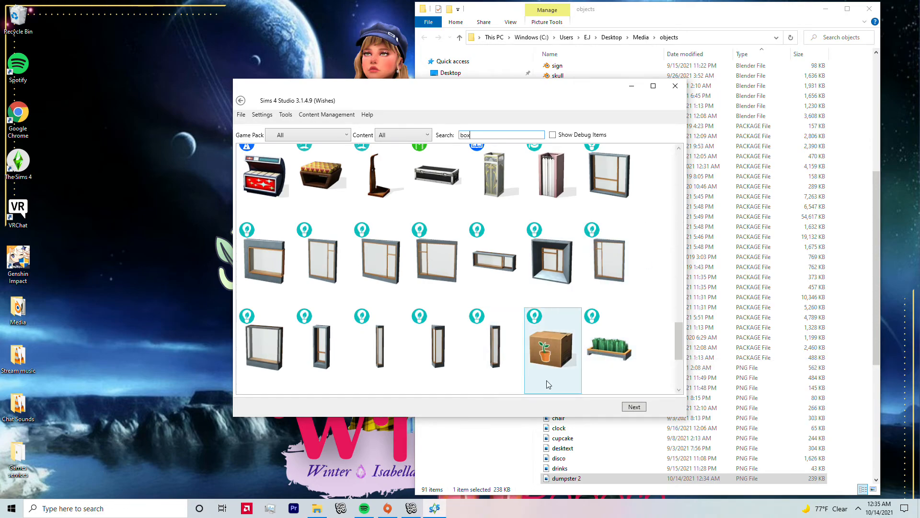
scroll(568, 254, "down", 1)
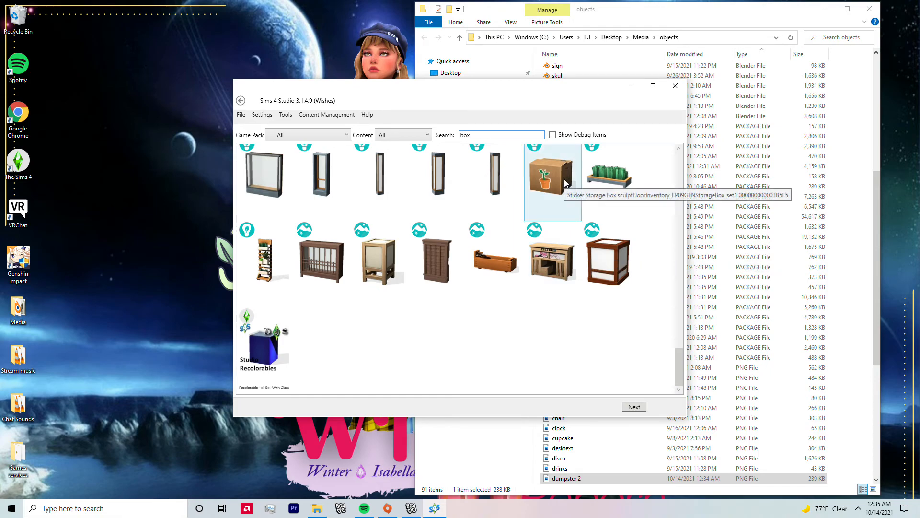
Clear the box search term and filter the catalog to the Get Famous game pack.
left_click(337, 136)
left_click(479, 134)
left_click(479, 135)
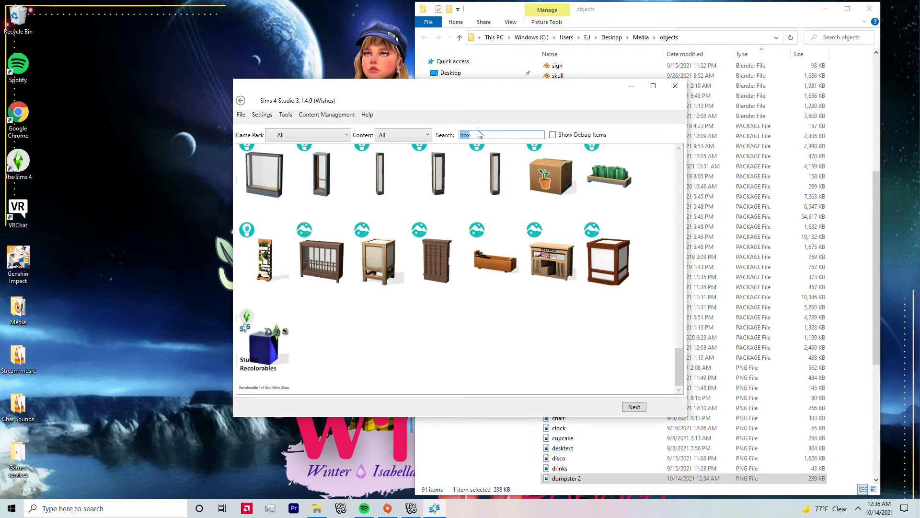
key("BackSpace")
left_click(335, 136)
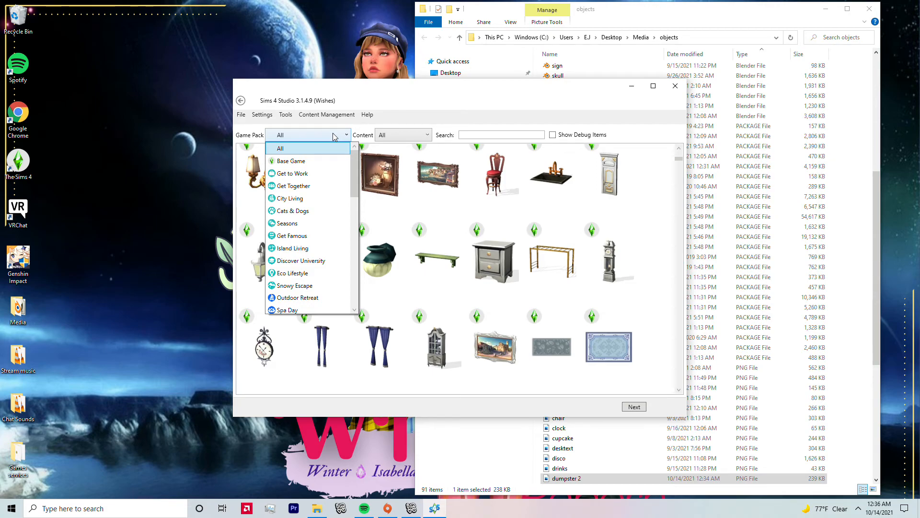
left_click(309, 236)
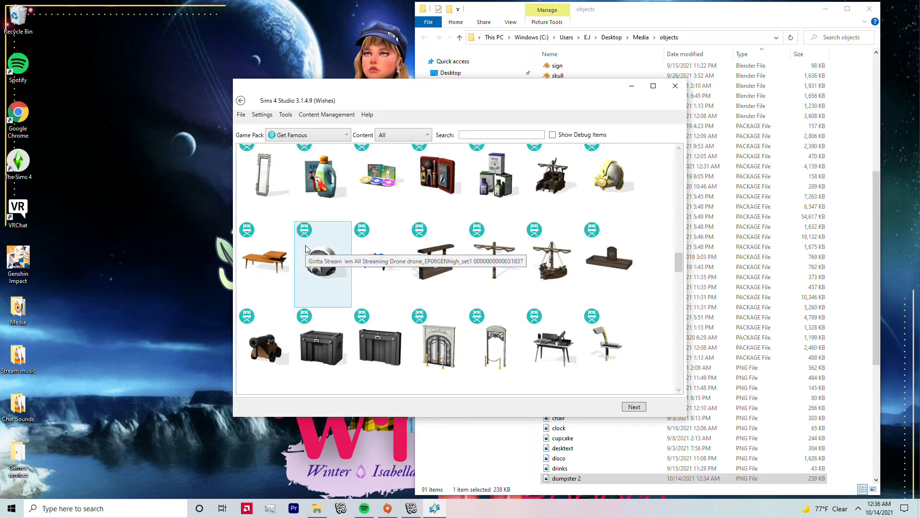
Browse the Get Famous objects for another object to extract, including the building stage props.
scroll(527, 201, "up", 5)
scroll(521, 303, "down", 3)
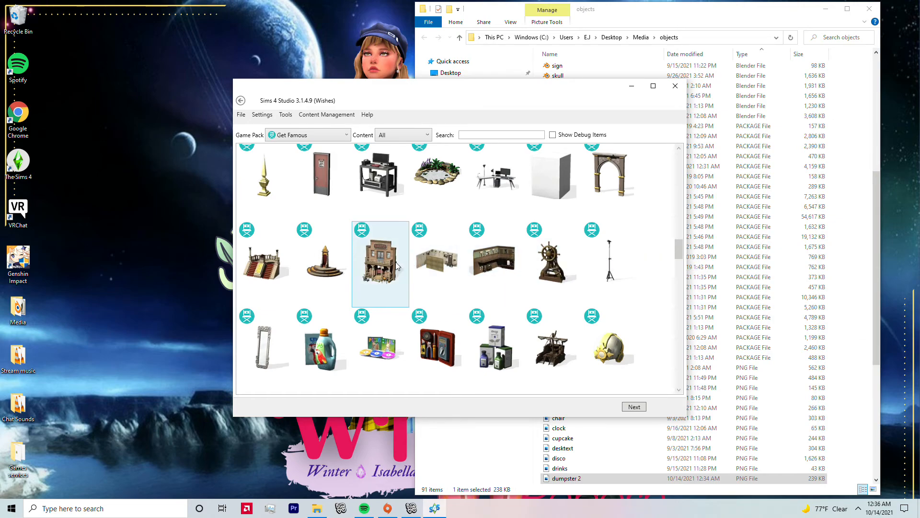
scroll(482, 324, "down", 5)
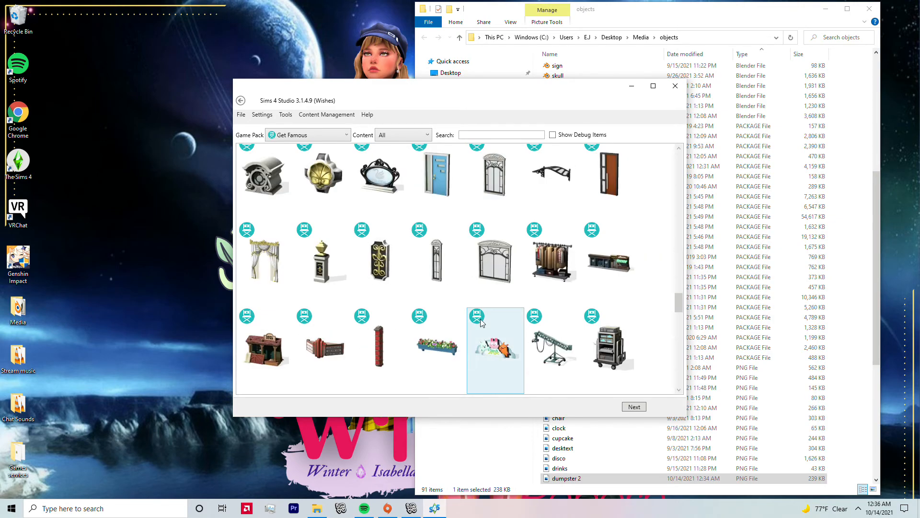
scroll(481, 321, "down", 5)
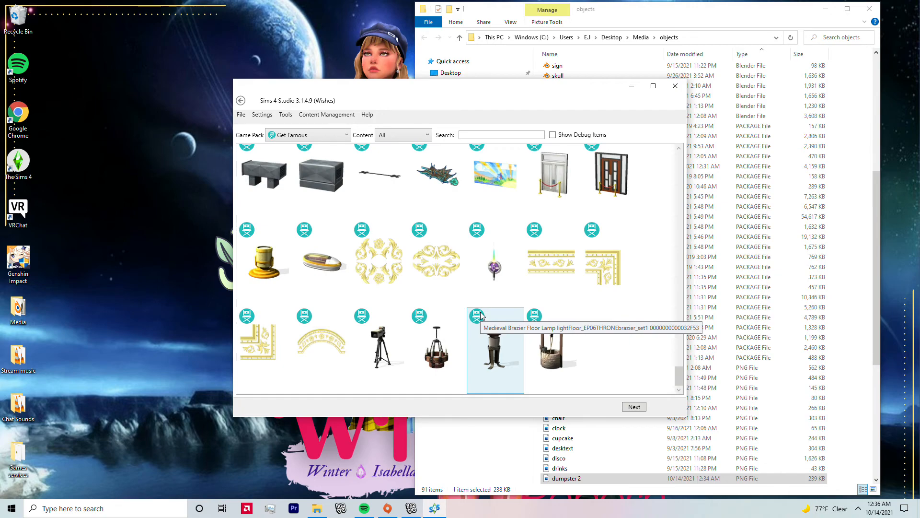
left_click(509, 301)
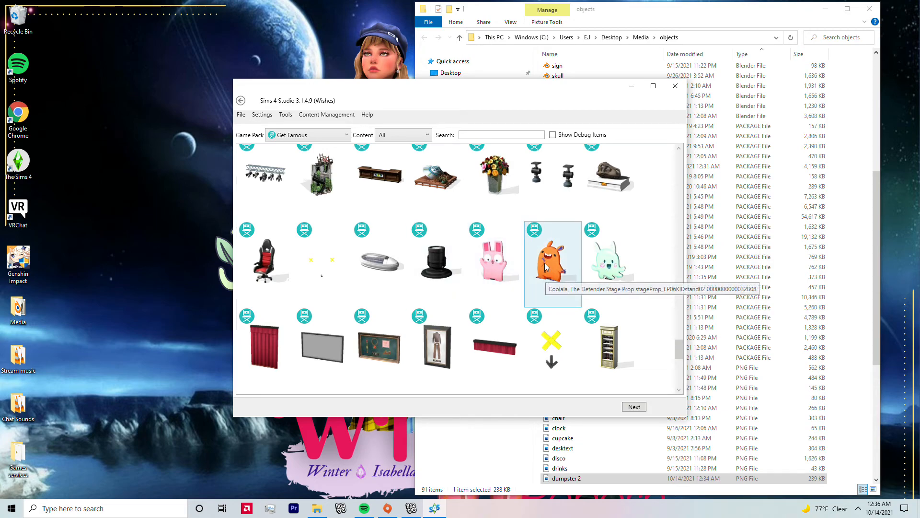
scroll(419, 217, "up", 3)
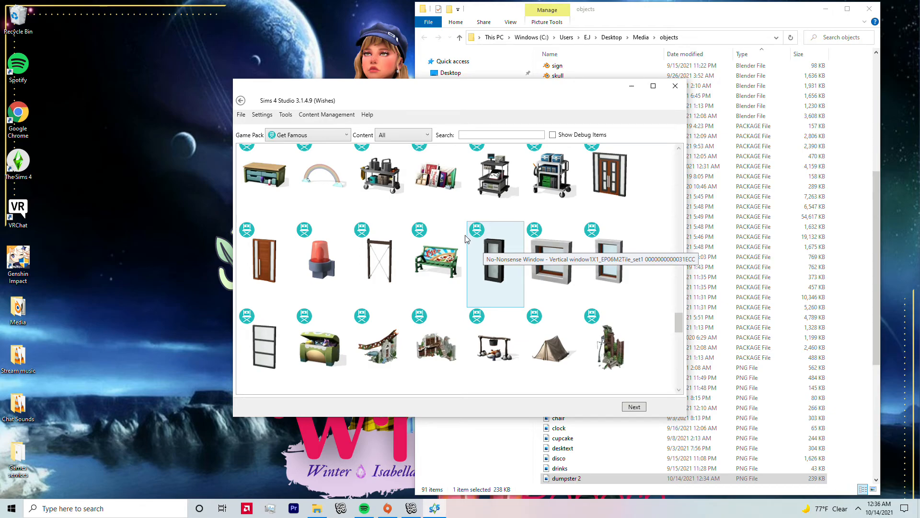
scroll(467, 241, "up", 3)
scroll(537, 253, "up", 4)
scroll(537, 251, "down", 4)
scroll(551, 287, "up", 2)
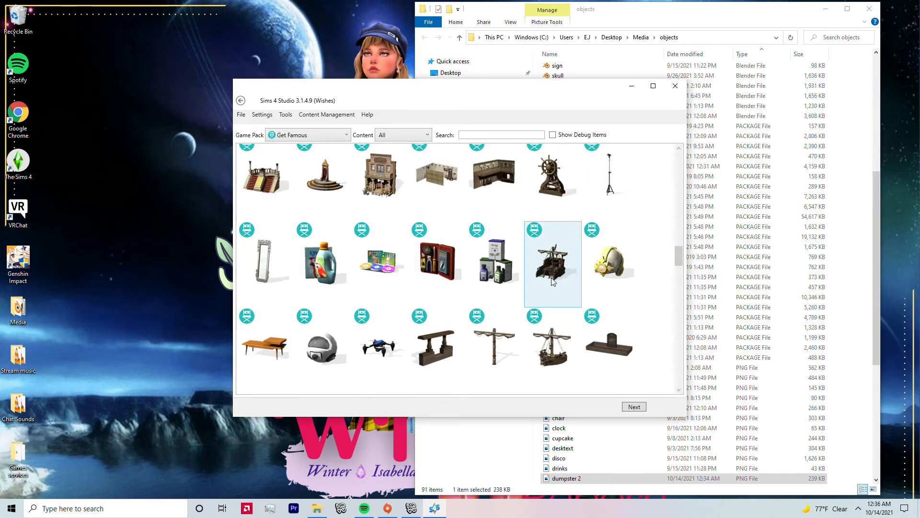
scroll(552, 282, "up", 2)
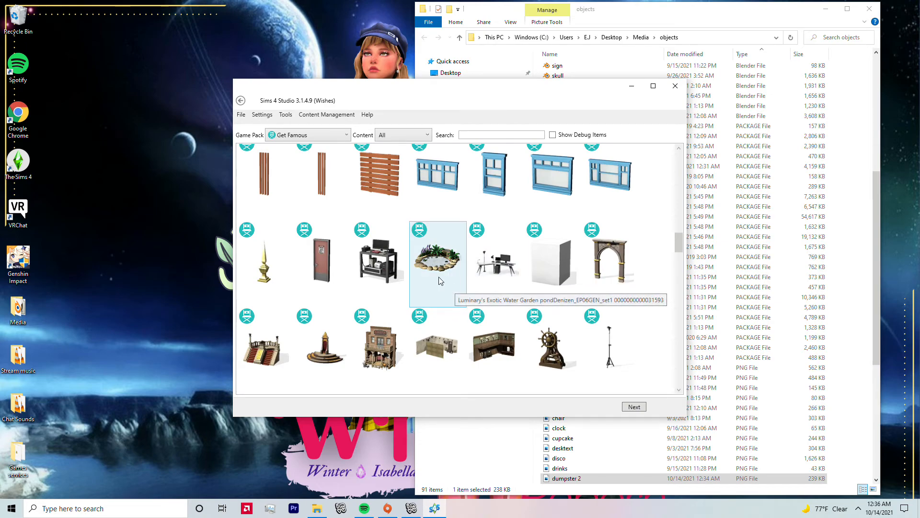
scroll(440, 274, "up", 3)
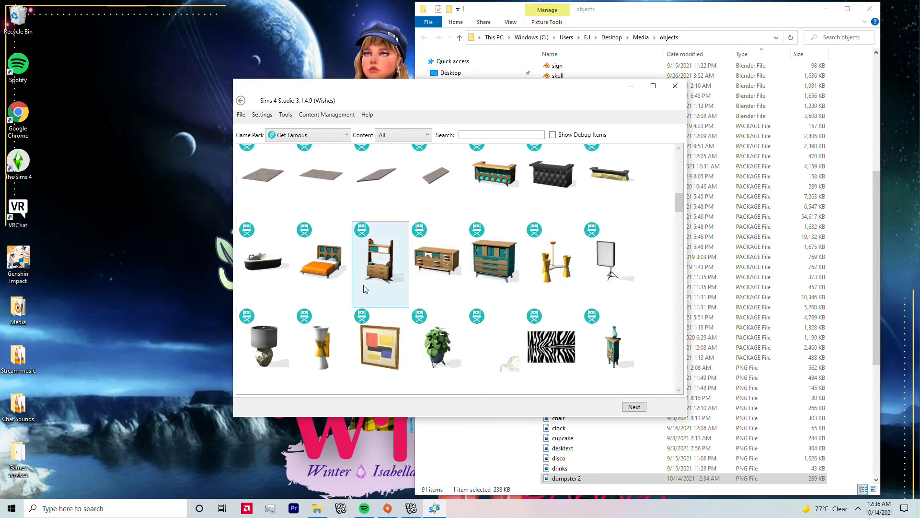
scroll(379, 269, "up", 5)
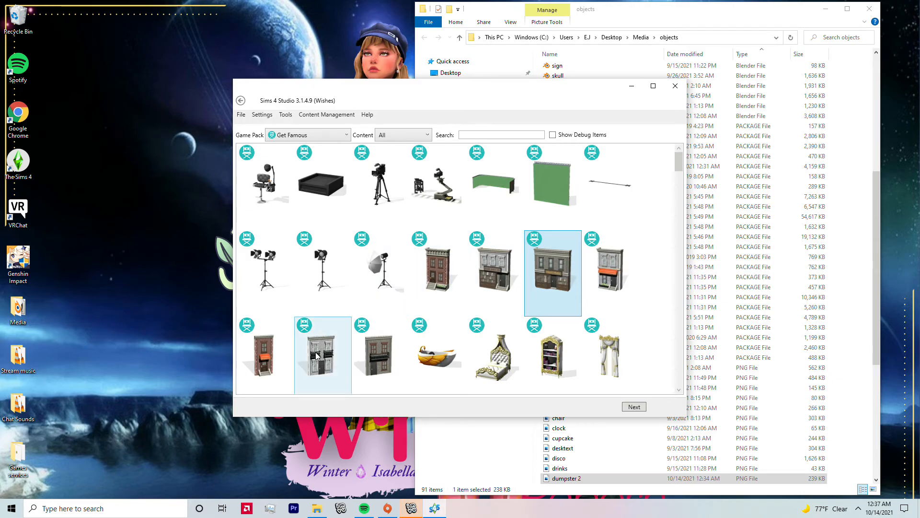
left_click(447, 270)
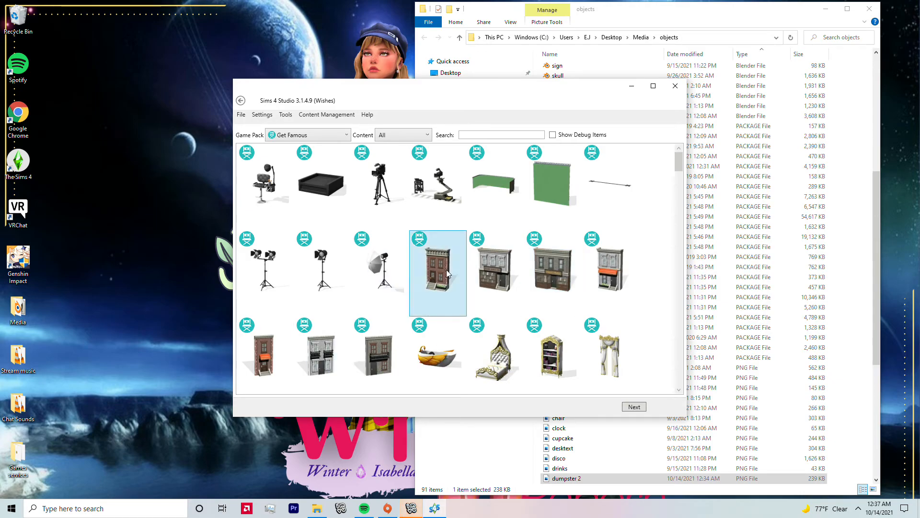
left_click(563, 270)
left_click(634, 407)
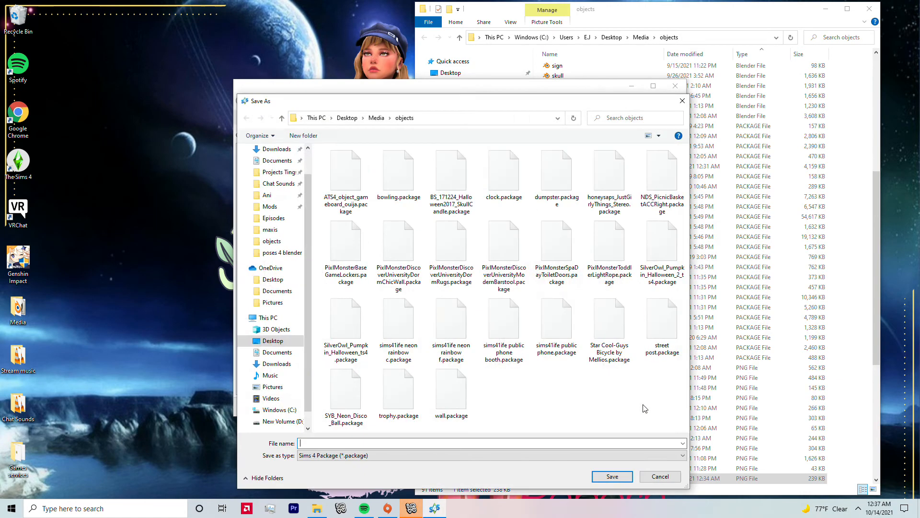
left_click(679, 102)
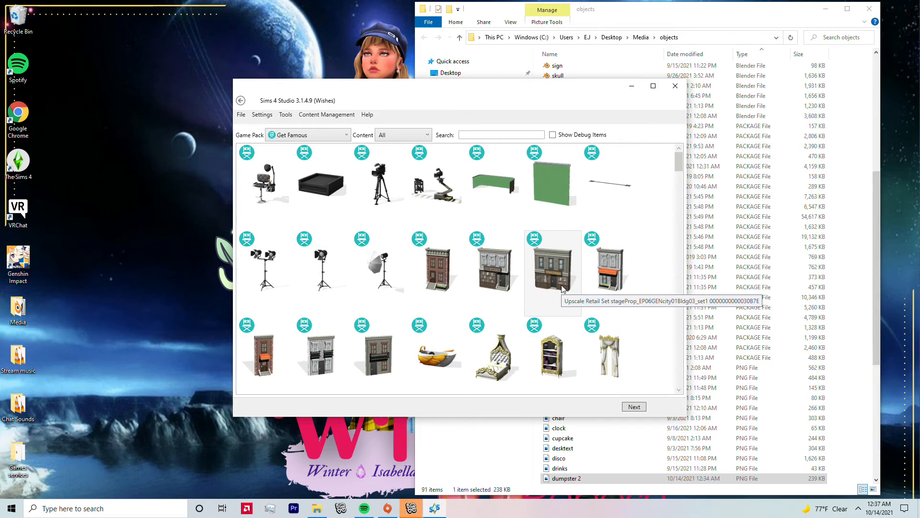
Create a package from the Upscale Retail Set building and save it as retail in the objects folder.
left_click(539, 269)
left_click(633, 407)
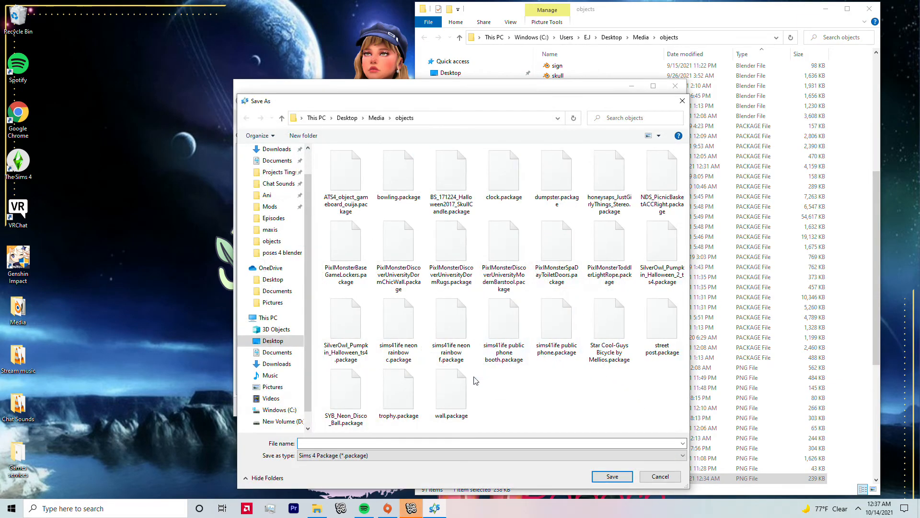
type("re")
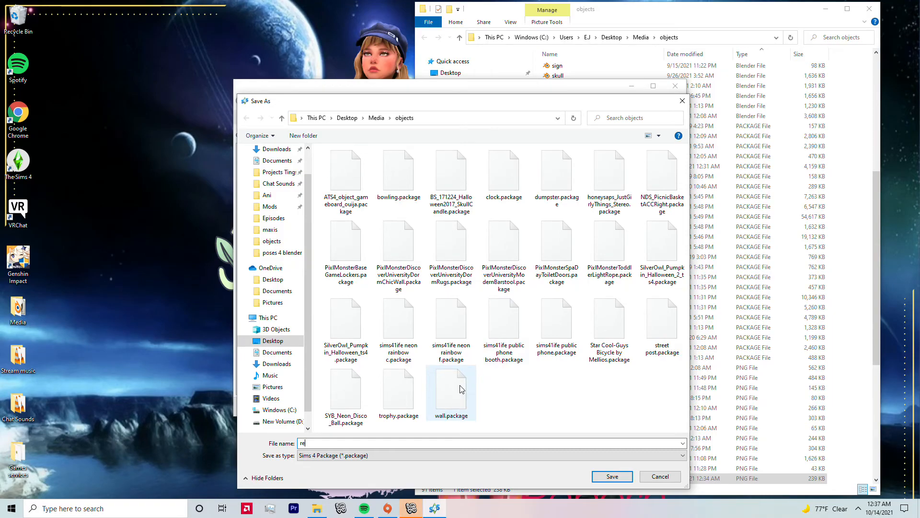
type("tail")
key("Return")
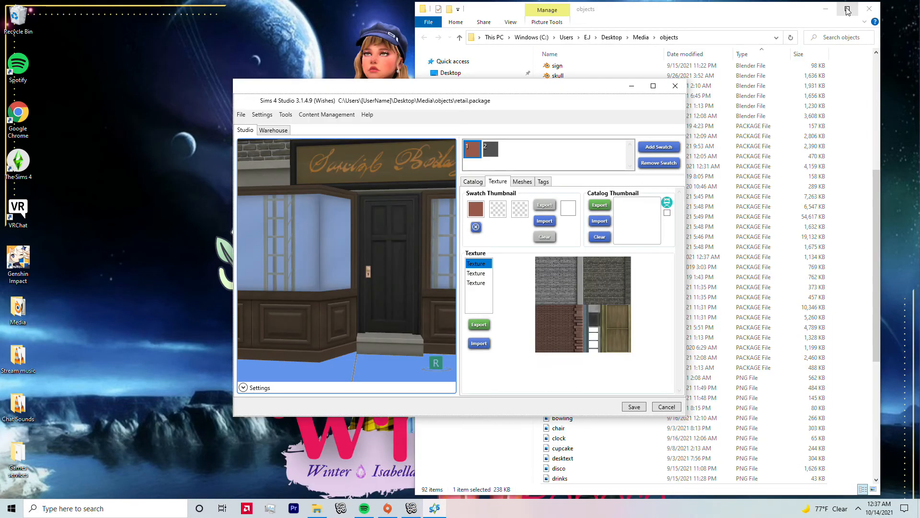
Examine the whole retail building in the 3D preview and compare its three textures.
scroll(407, 300, "down", 3)
left_click_drag(407, 300, 382, 288)
scroll(382, 288, "down", 6)
middle_click_drag(352, 275, 367, 289)
right_click_drag(286, 293, 379, 294)
left_click(470, 274)
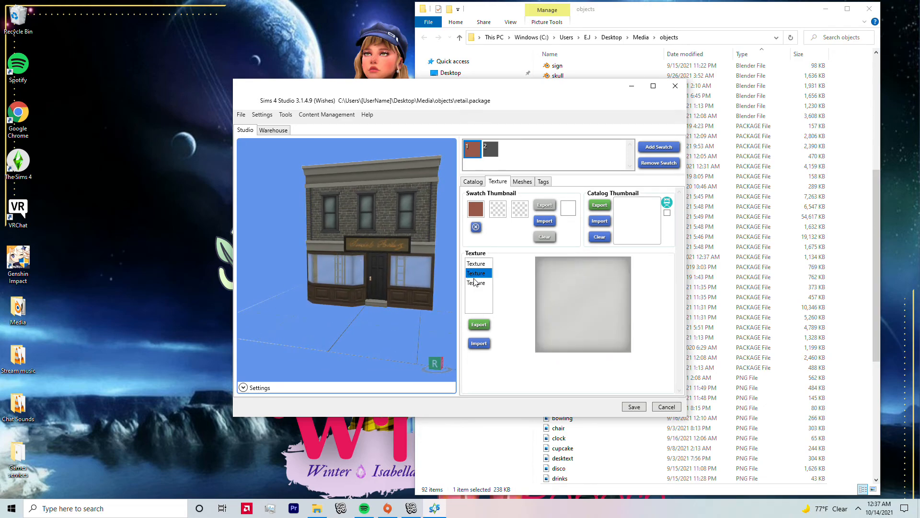
left_click(474, 282)
left_click(477, 276)
left_click(484, 264)
left_click(481, 284)
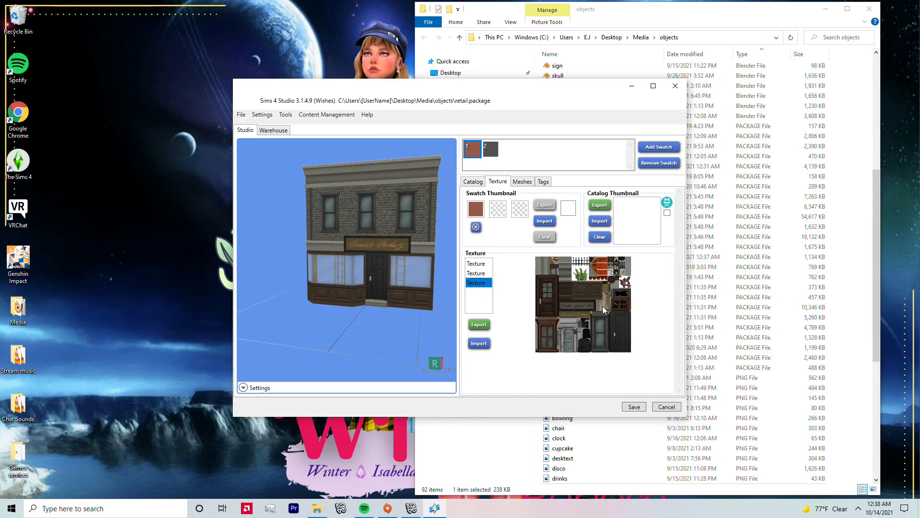
Export the retail building's LOD 0 (High) mesh as a Blender file named retail in the objects folder.
left_click(522, 182)
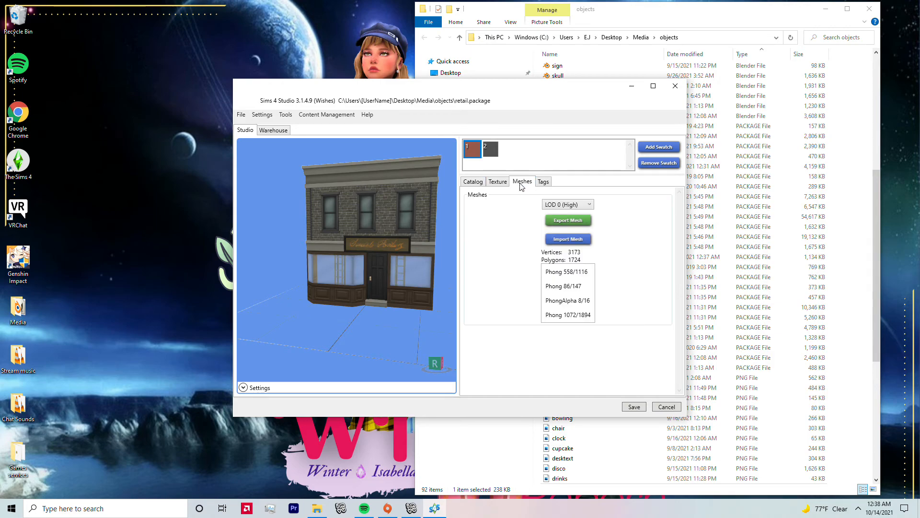
left_click(572, 226)
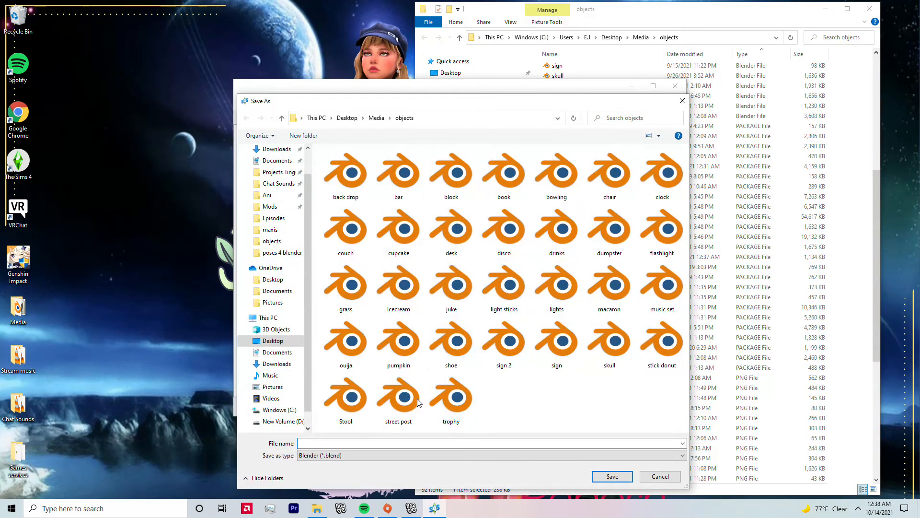
type("ret")
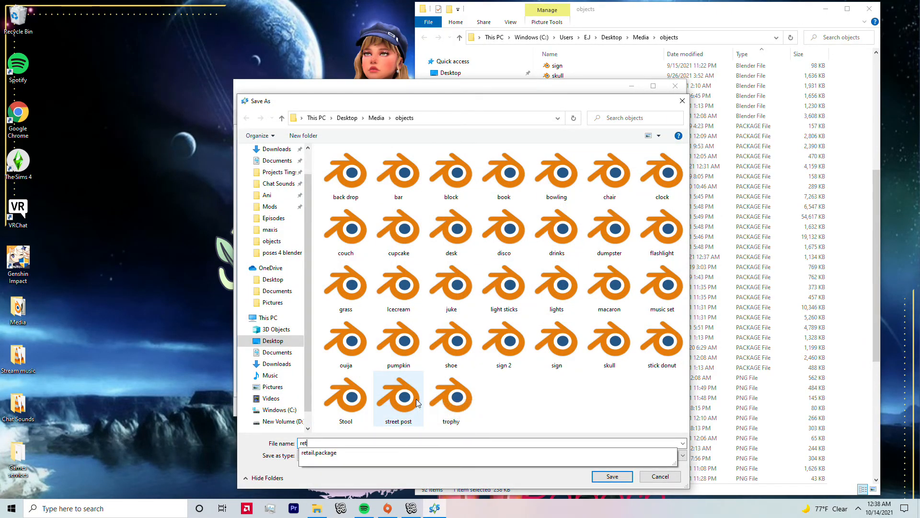
type("aul")
key("BackSpace")
key("BackSpace")
type("il")
left_click(613, 475)
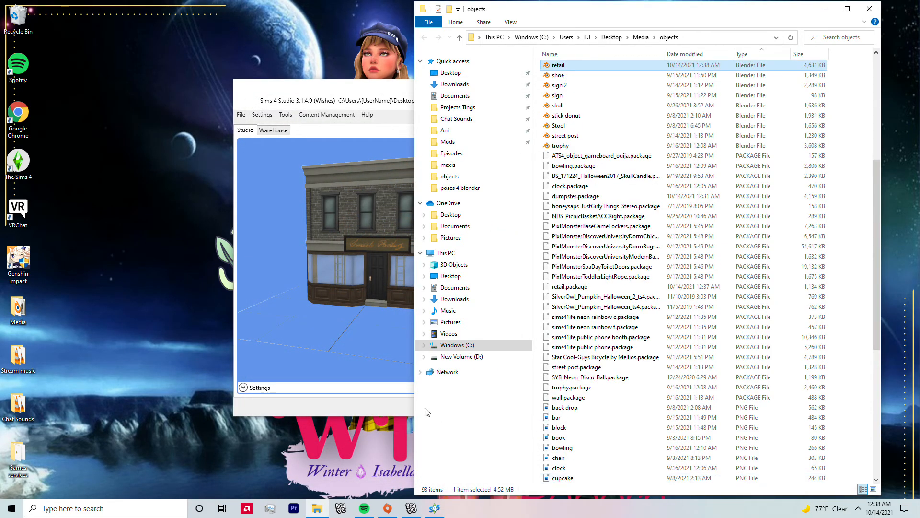
Export the retail building's third texture, with the doors and awnings, as a PNG named retail in the objects folder.
left_click(334, 309)
left_click(497, 182)
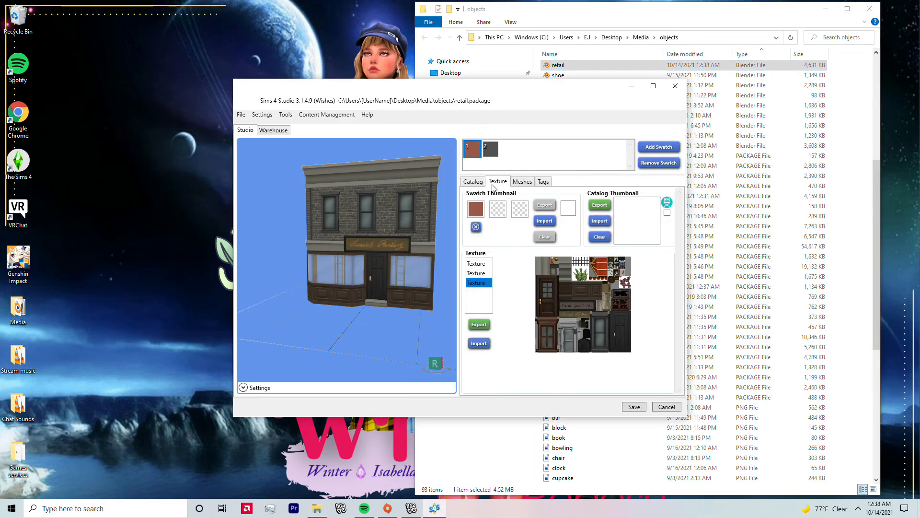
left_click(479, 325)
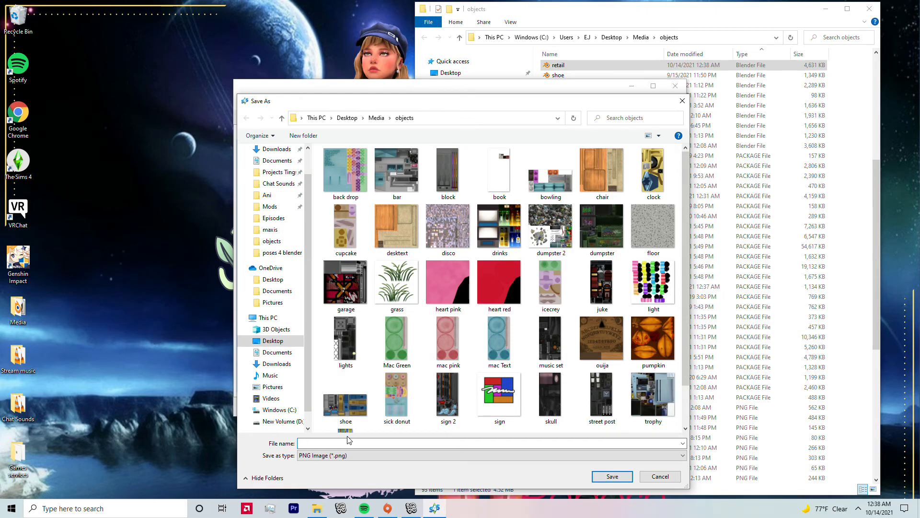
type("retail")
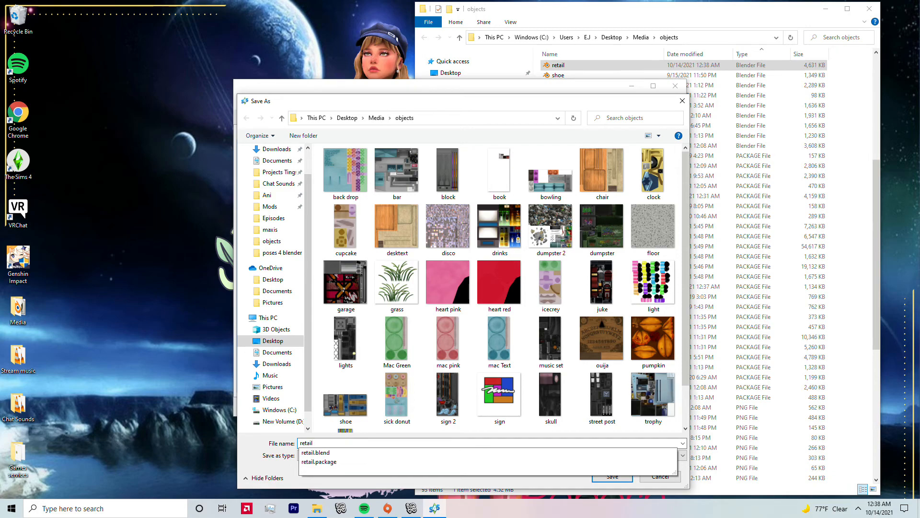
key("Return")
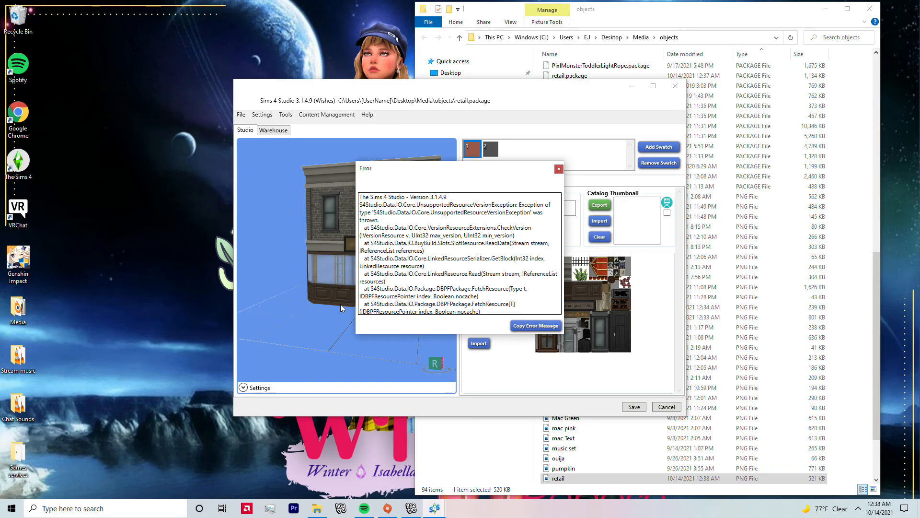
left_click(558, 169)
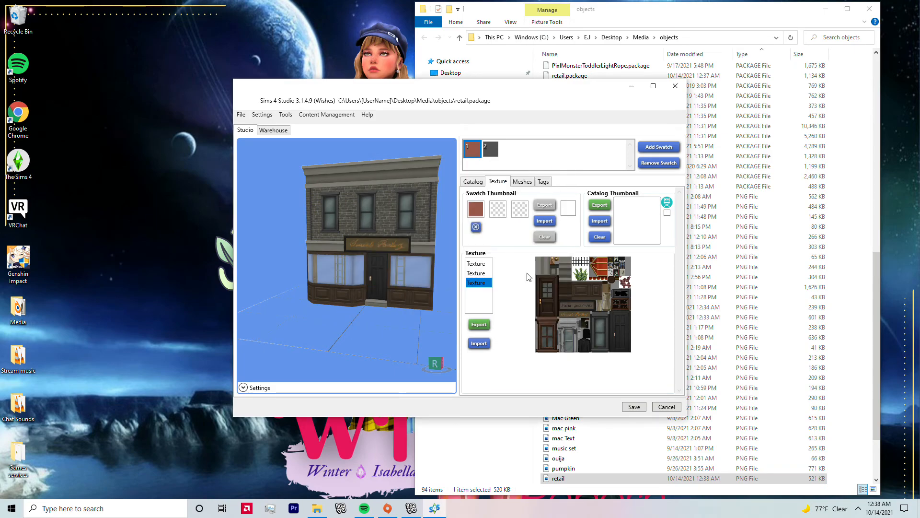
Export the retail building's first texture, with the brick and stone walls, as a PNG named retail2.
left_click(481, 264)
left_click(479, 272)
left_click(478, 267)
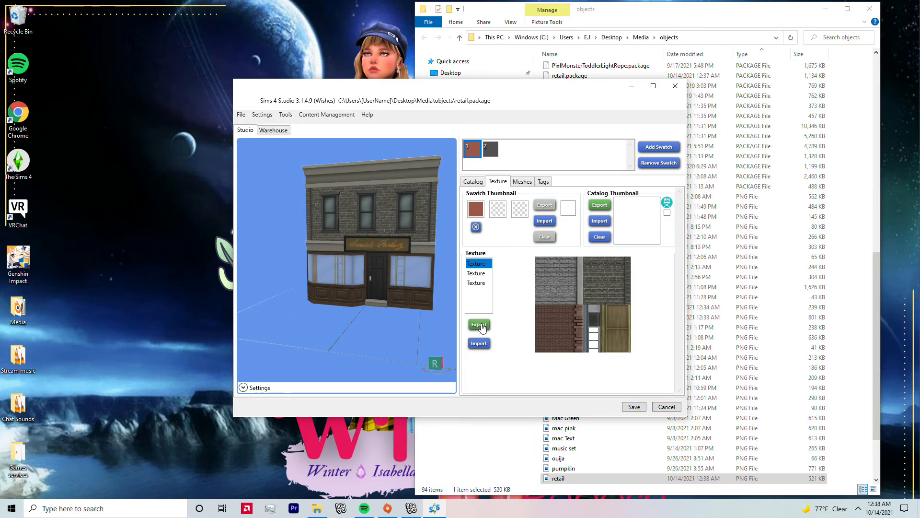
left_click(479, 325)
type("re")
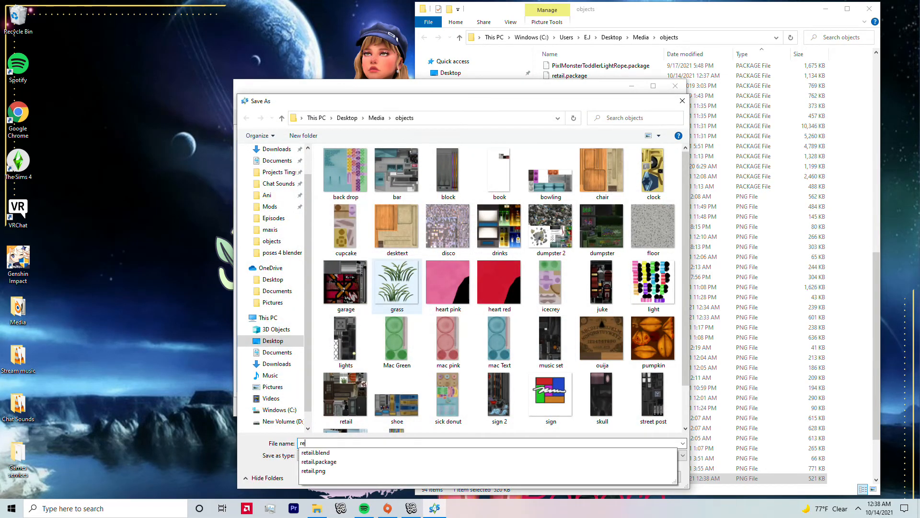
type("tail.com")
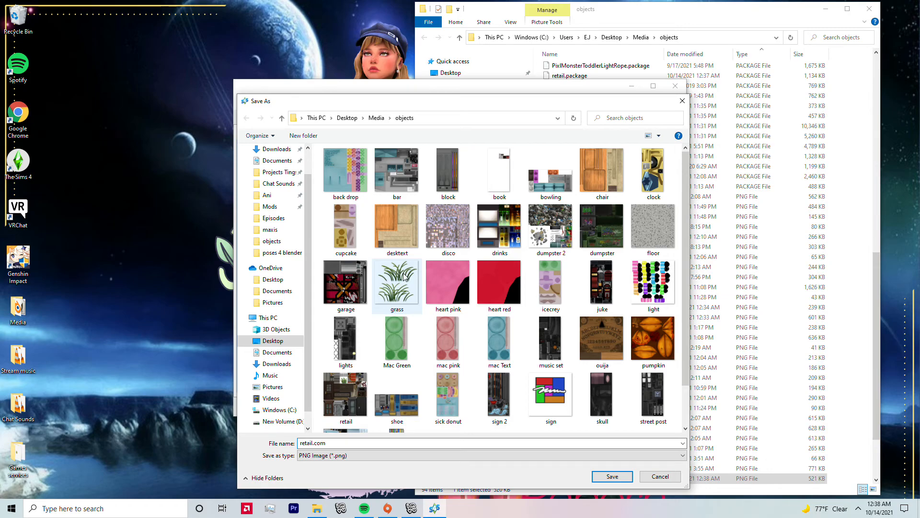
key("BackSpace")
key("BackSpace")
key("BackSpace")
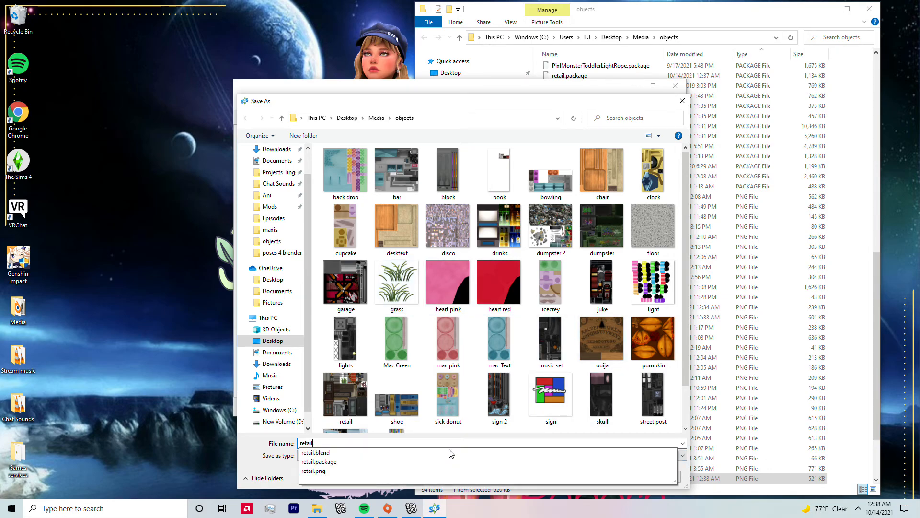
type("2")
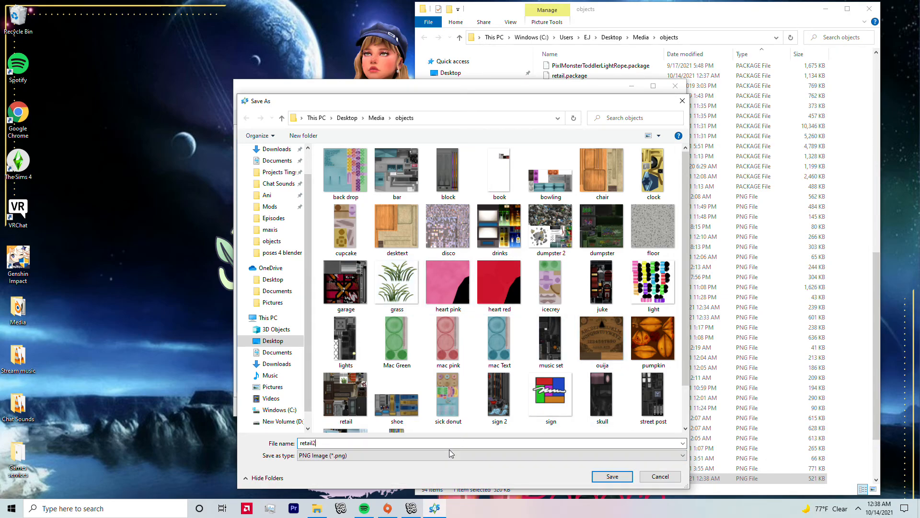
left_click(627, 476)
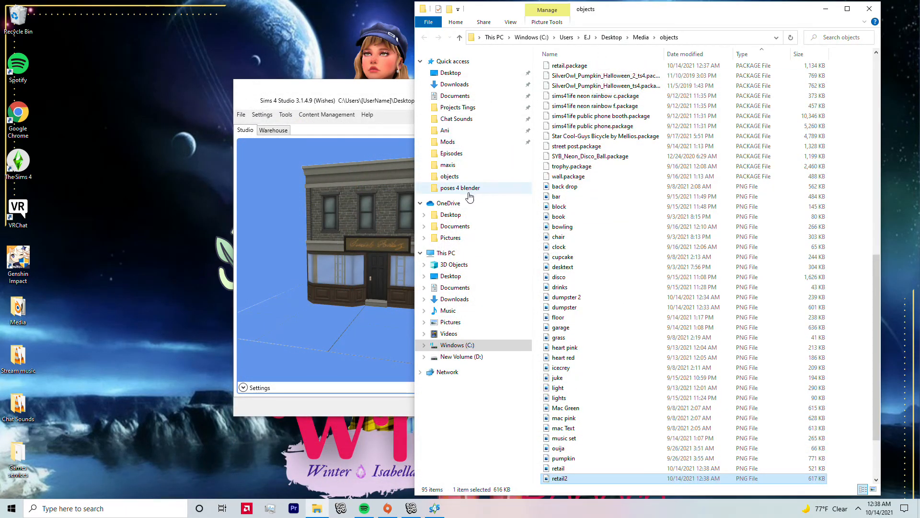
Close the retail package and create a package named apt from the narrow Get Famous brick building with the orange awning.
left_click(343, 160)
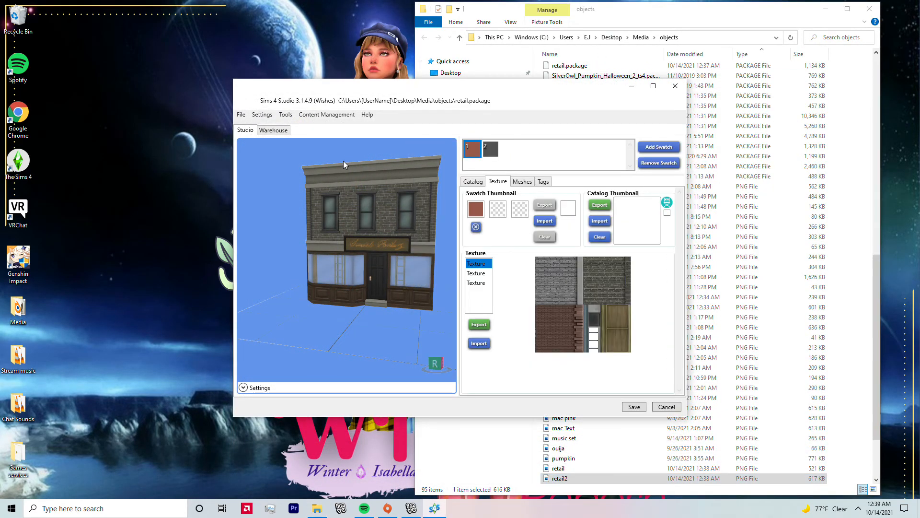
left_click(667, 406)
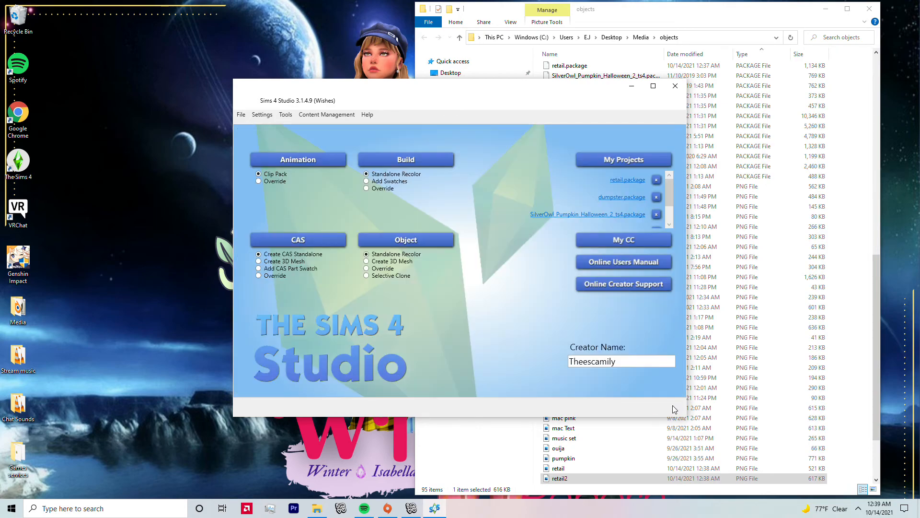
left_click(421, 240)
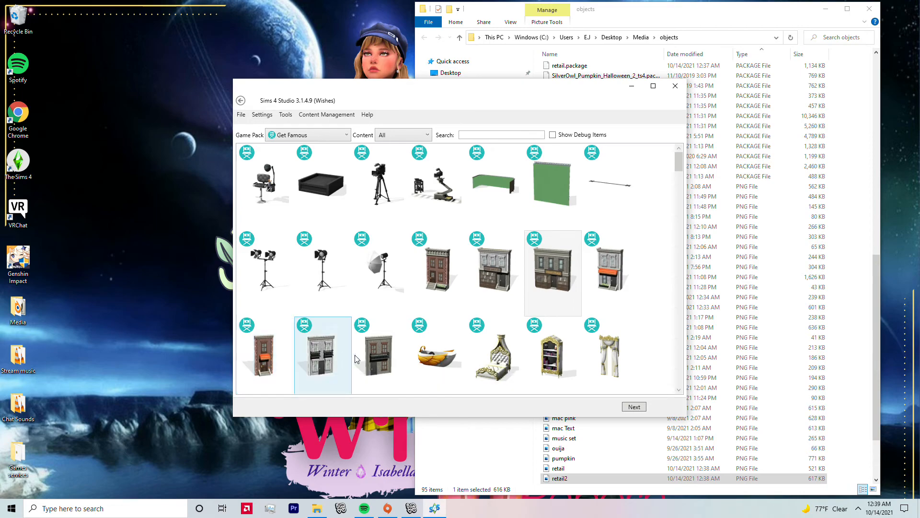
left_click(259, 366)
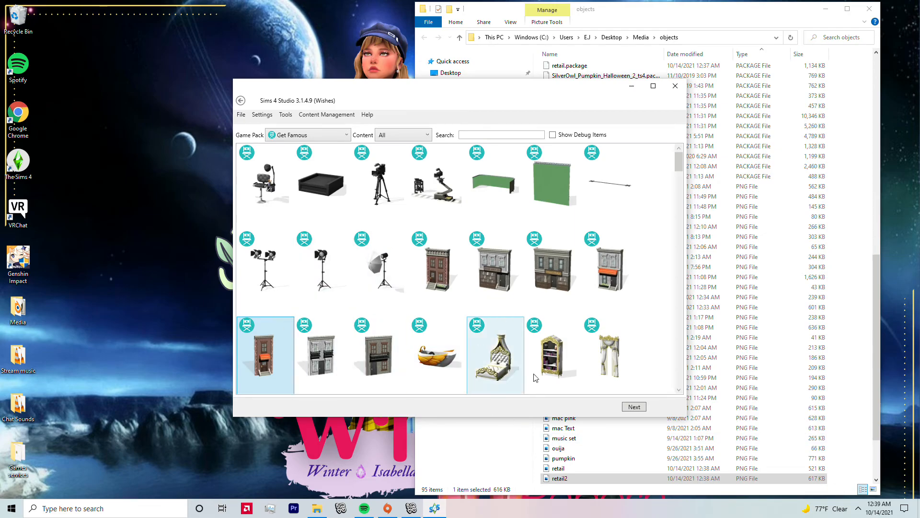
left_click(634, 407)
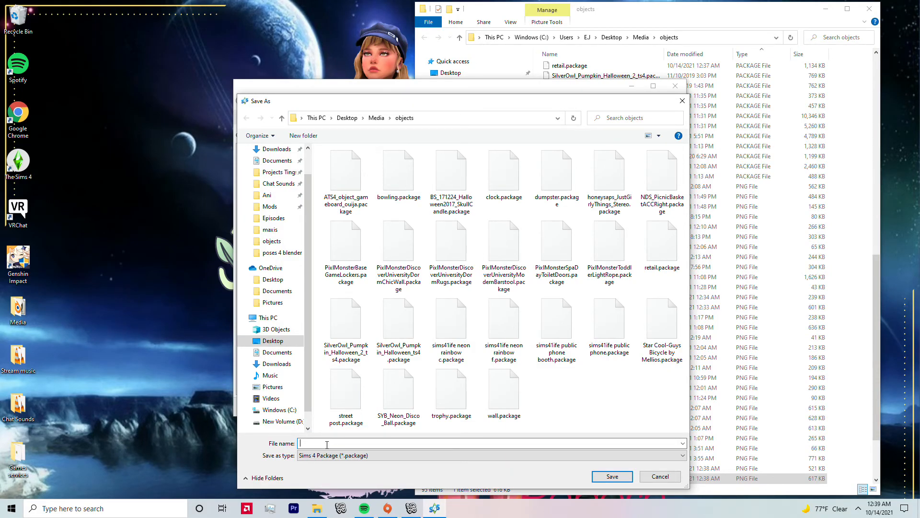
type("a")
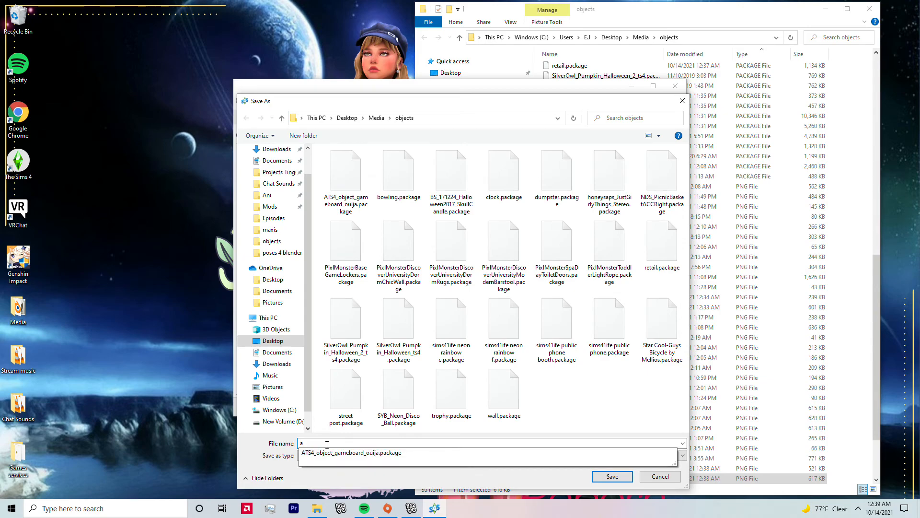
type("p")
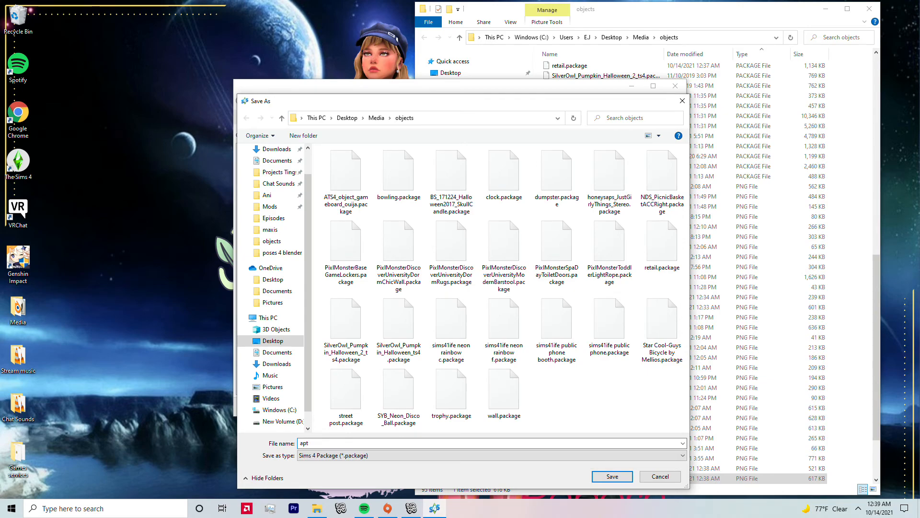
type("t")
left_click(613, 476)
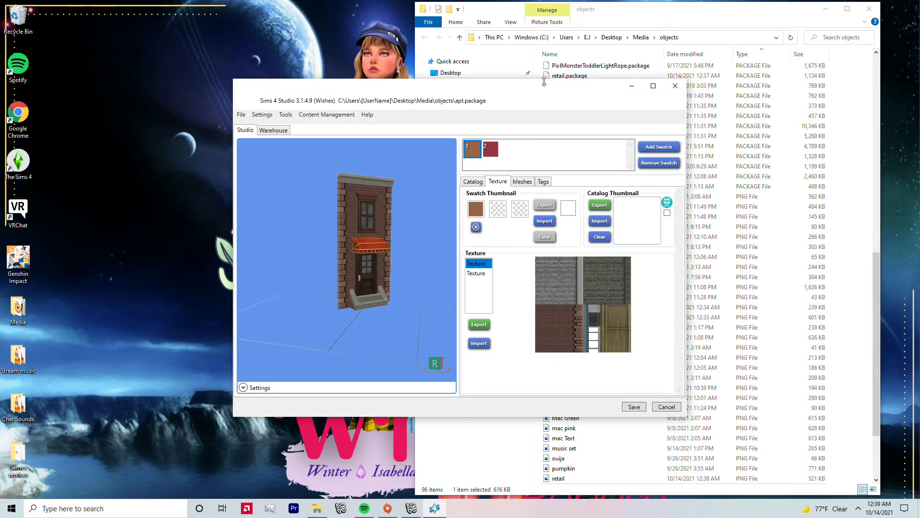
Export the apartment building's first texture, with the brick and stone walls, as a PNG named apt2.
left_click(475, 274)
left_click(482, 266)
left_click(482, 326)
type("apt")
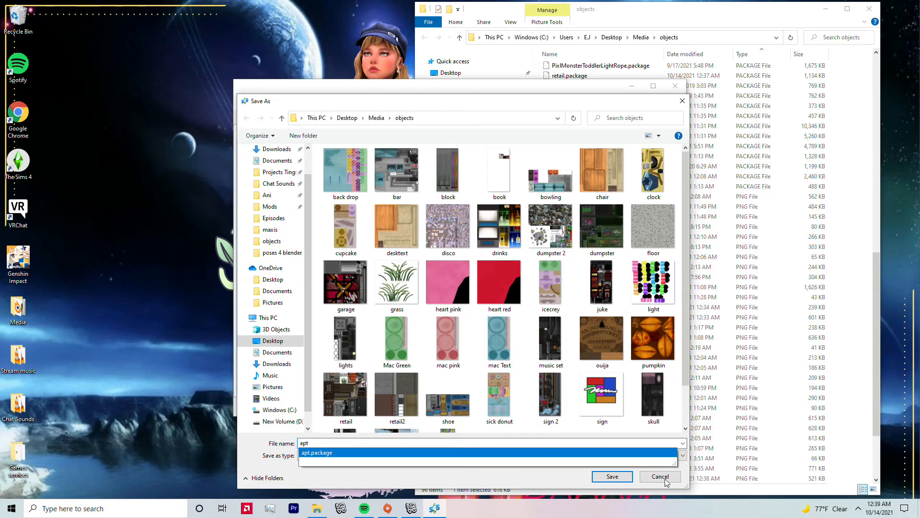
type("2")
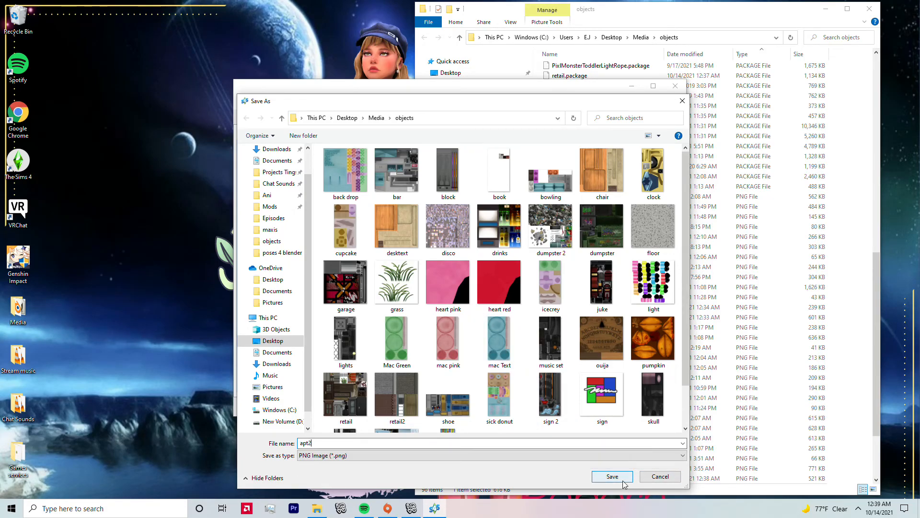
left_click(622, 480)
left_click(621, 486)
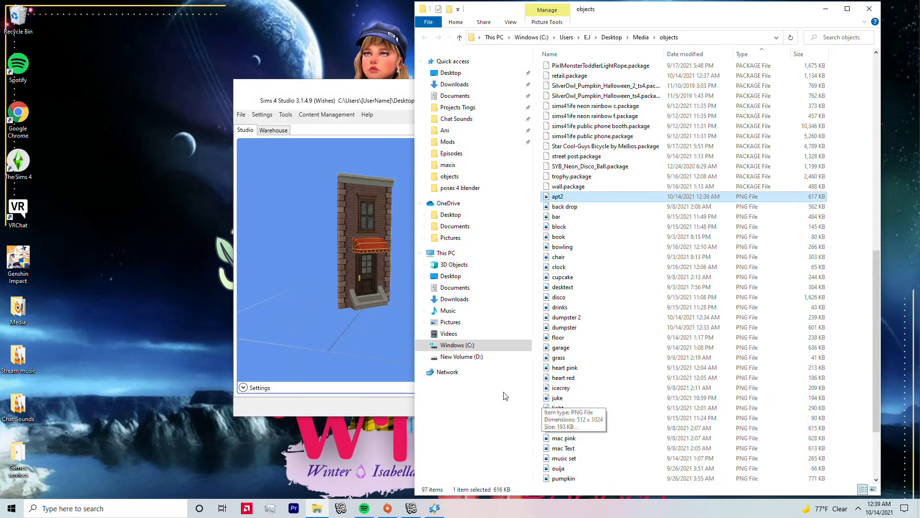
Export the apartment building's second texture as a PNG named apt and its mesh as a Blender file named apt.
left_click(331, 331)
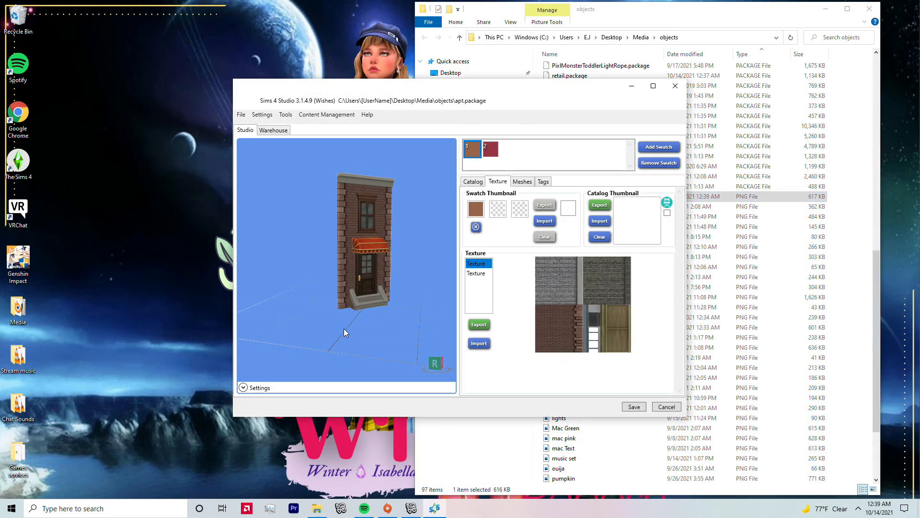
left_click(479, 273)
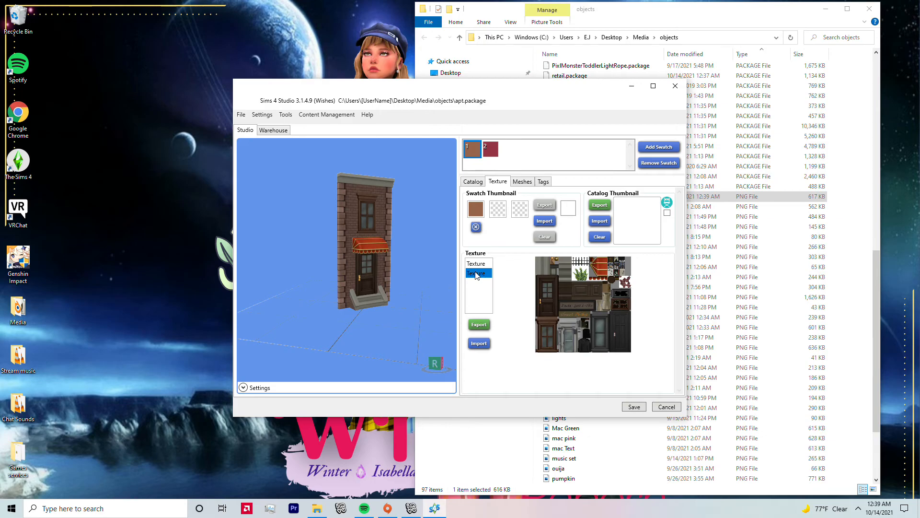
left_click(483, 326)
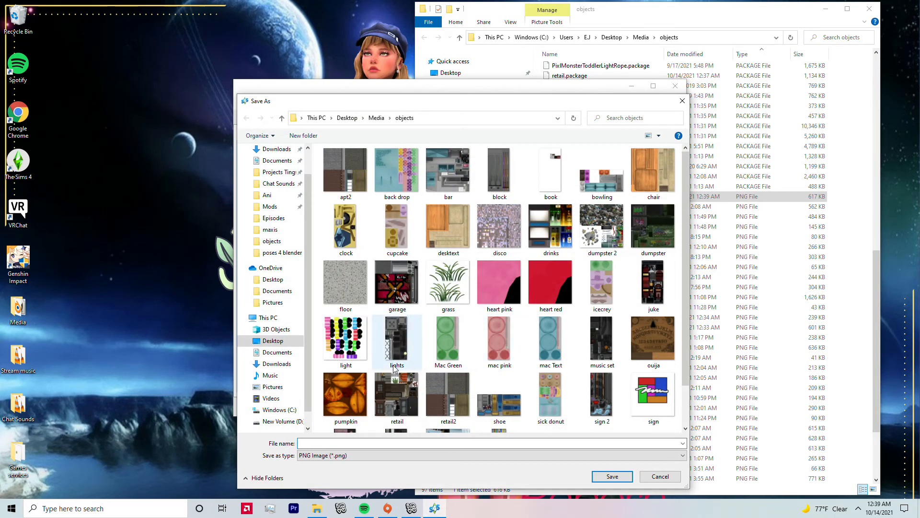
type("a")
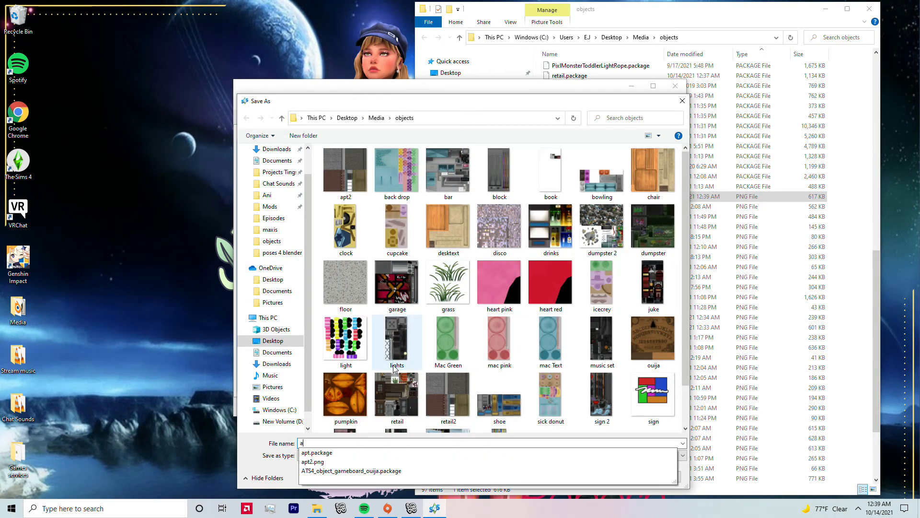
type("pt")
key("Return")
left_click(521, 181)
left_click(569, 221)
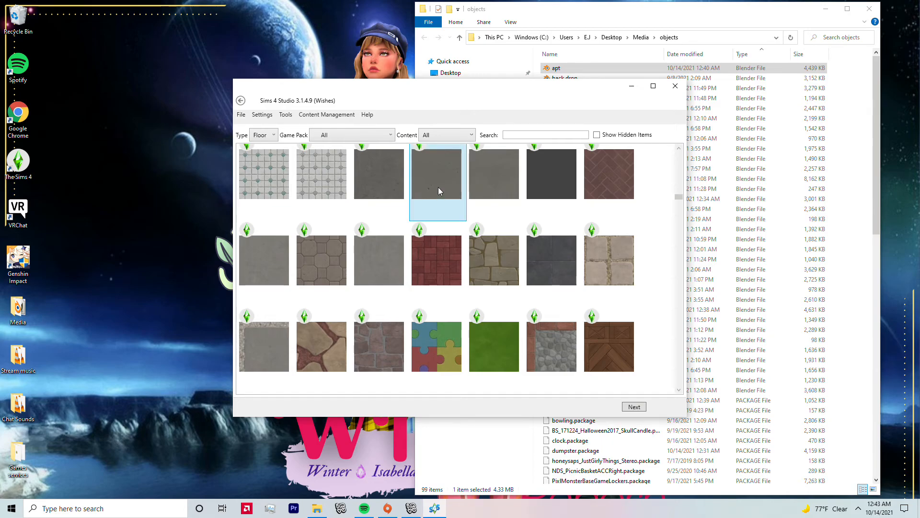
Create a package from the selected Slab o' Concrete floor and save it as concrete in the objects folder.
left_click(634, 407)
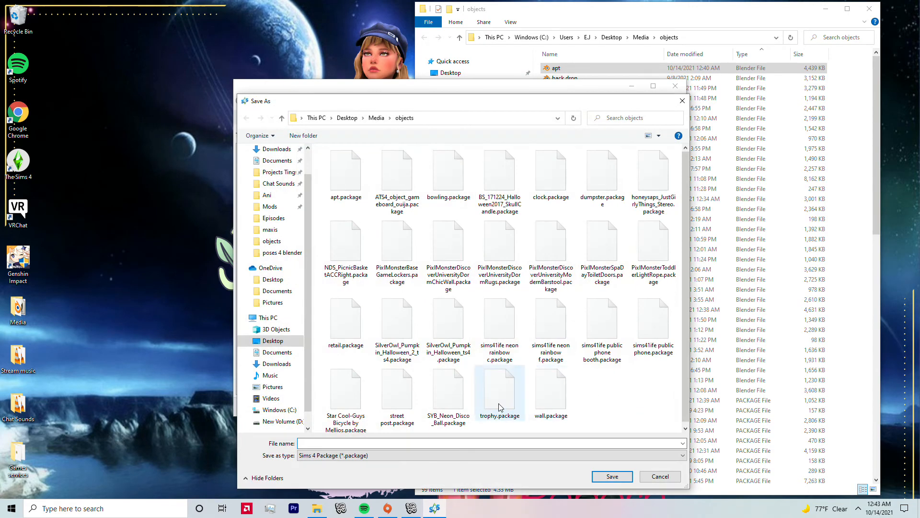
type("co")
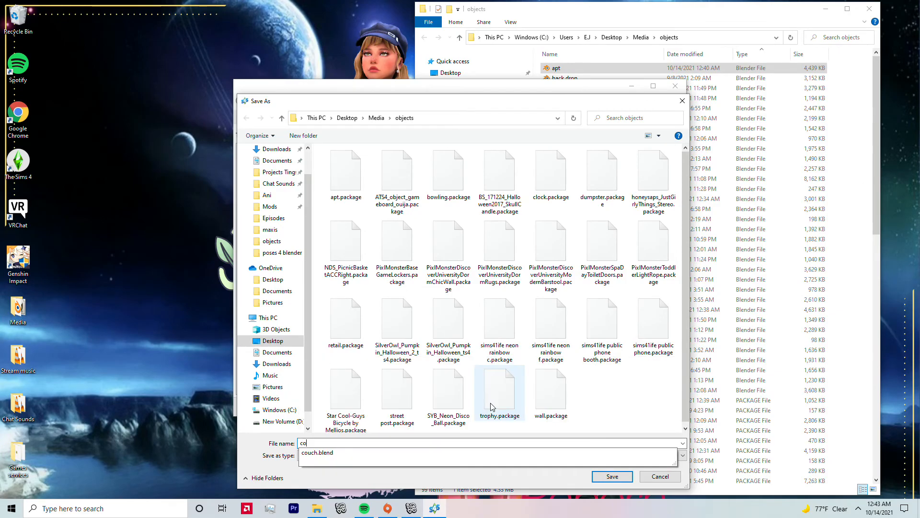
type("ncrete")
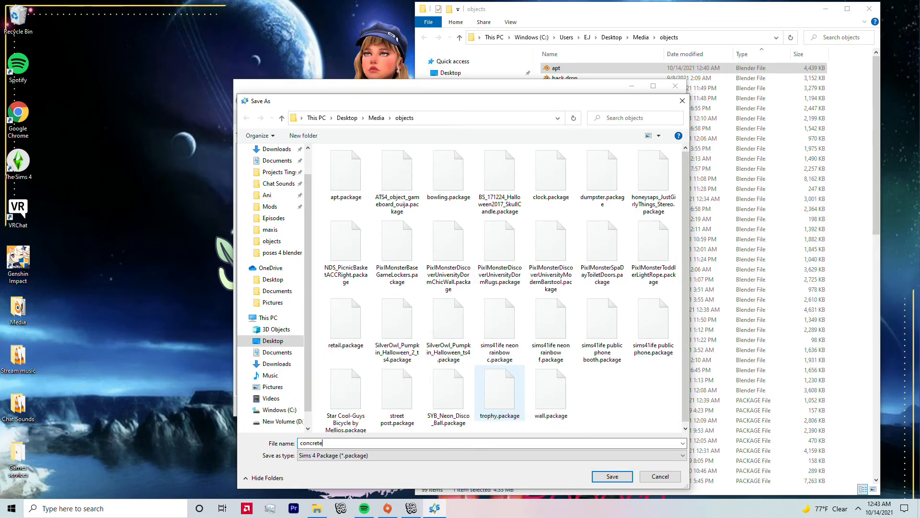
key("Return")
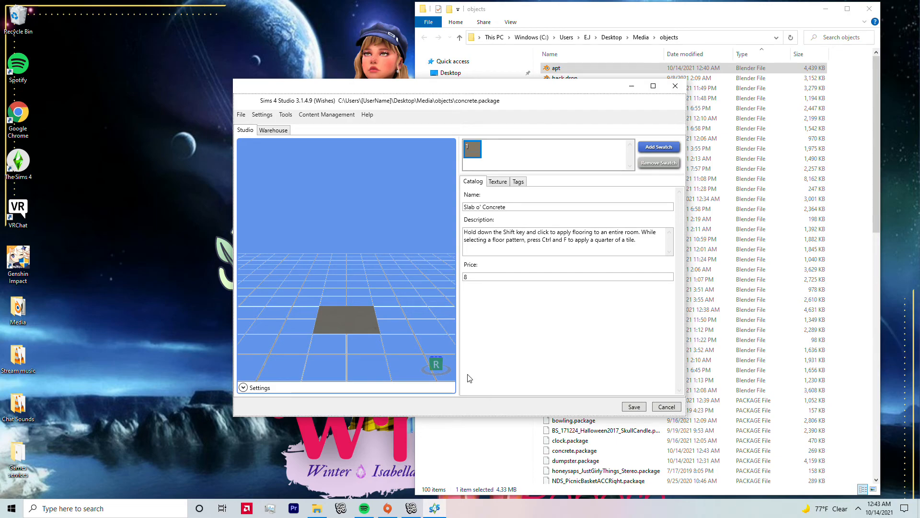
Export the concrete floor's Diffuse texture as a PNG named concrete in the objects folder.
left_click(497, 181)
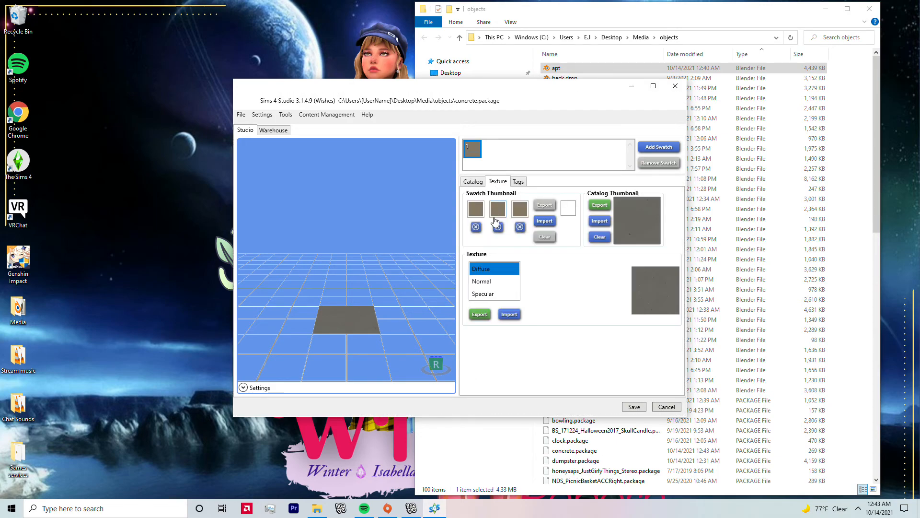
left_click(494, 293)
left_click(485, 282)
left_click(479, 272)
left_click(479, 314)
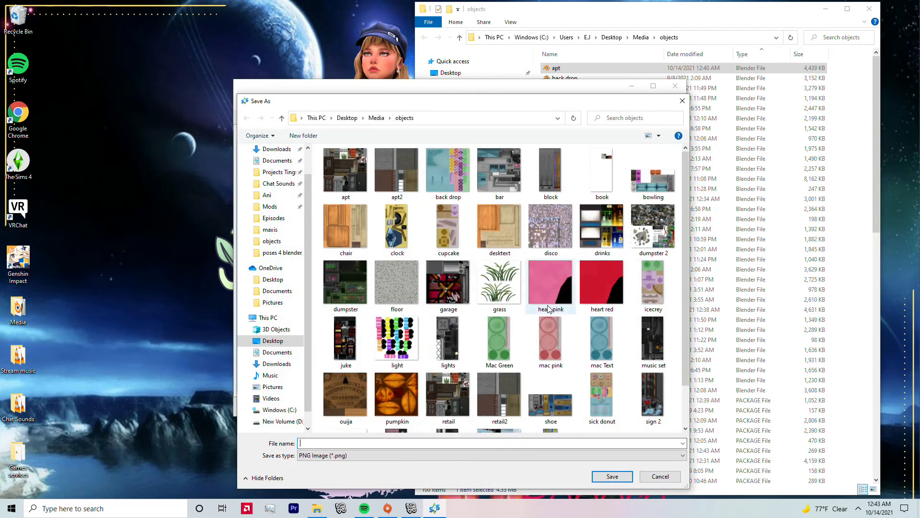
type("co")
type("uch")
key("Return")
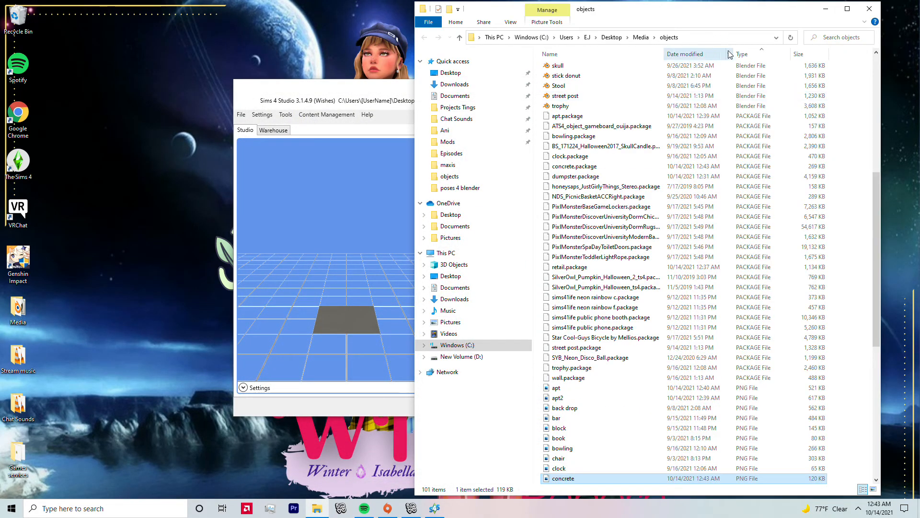
left_click(869, 9)
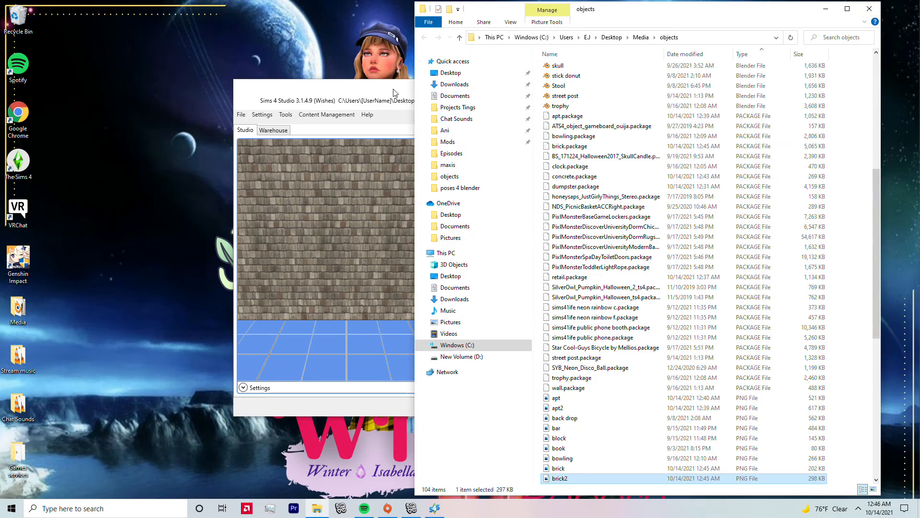
left_click(393, 92)
left_click(675, 87)
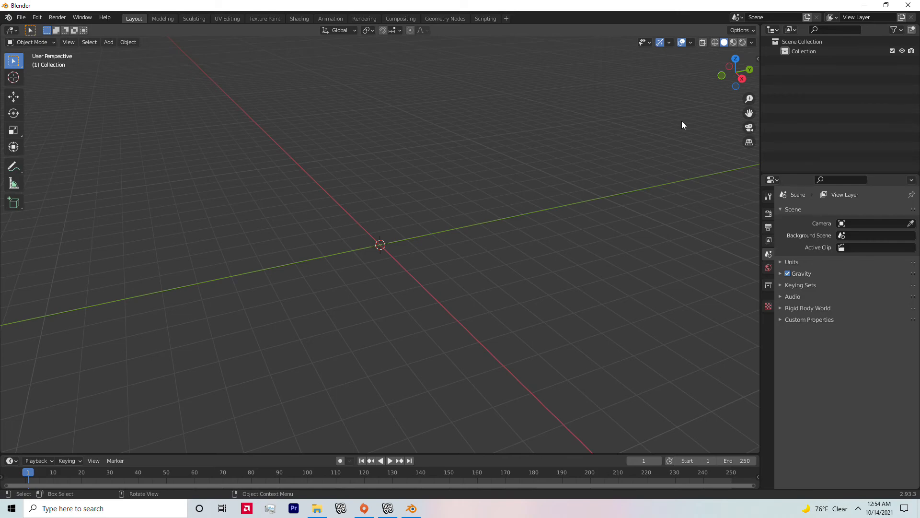
In Blender, start appending from a file and browse to the Media objects folder, sorting its files newest first.
middle_click_drag(456, 164, 361, 136)
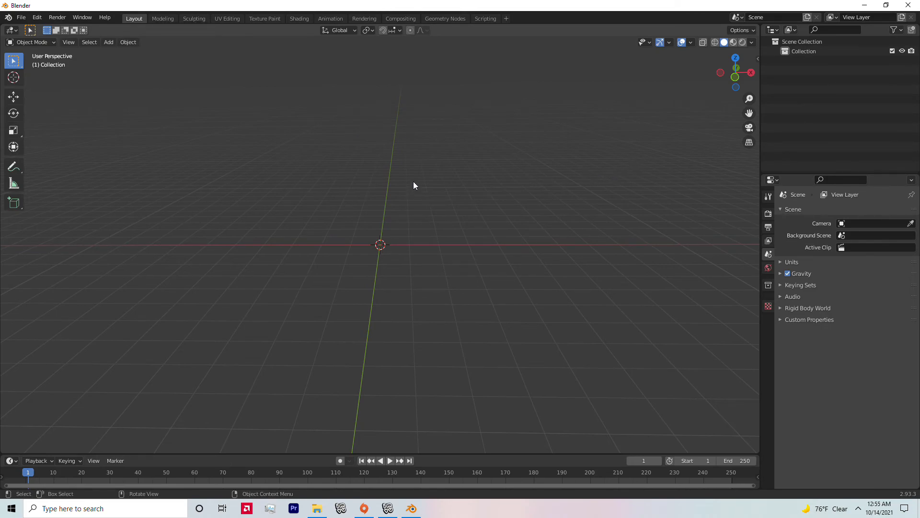
mouse_move(417, 183)
middle_mouse_down()
mouse_move(423, 166)
mouse_move(414, 172)
middle_mouse_up()
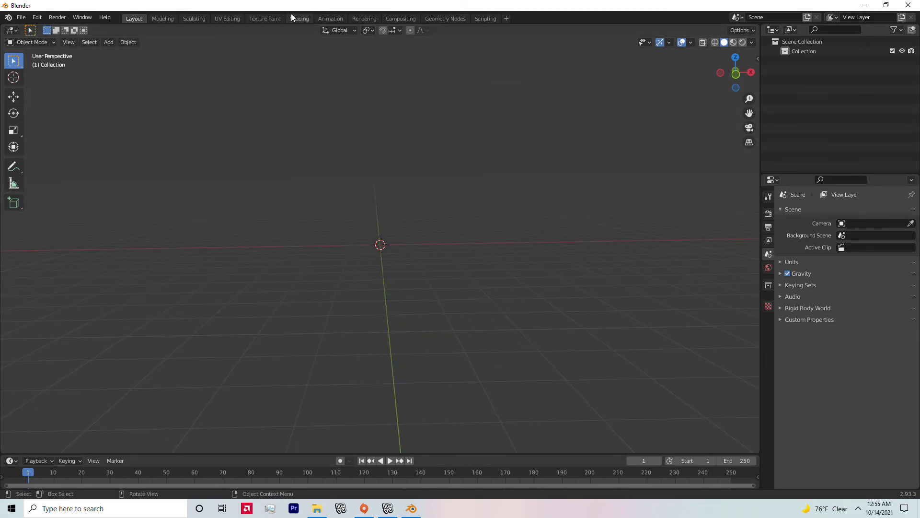
left_click(22, 17)
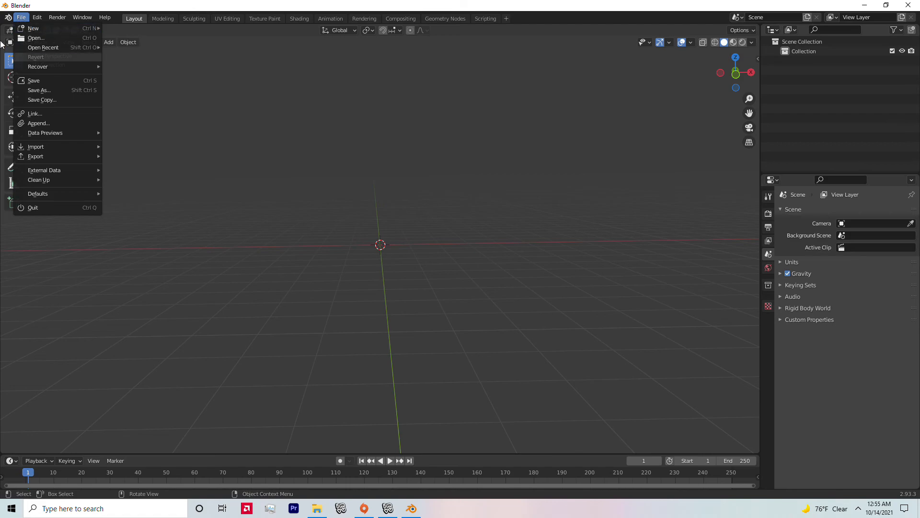
left_click(22, 18)
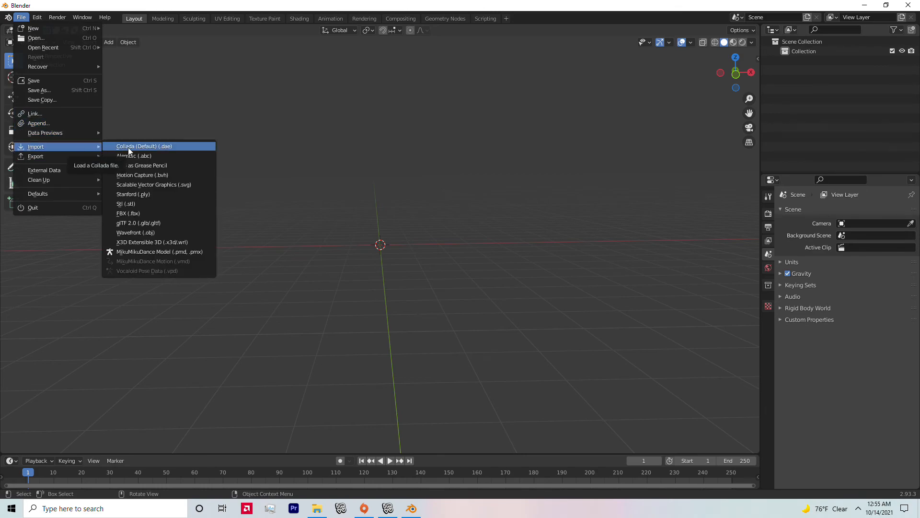
left_click(65, 124)
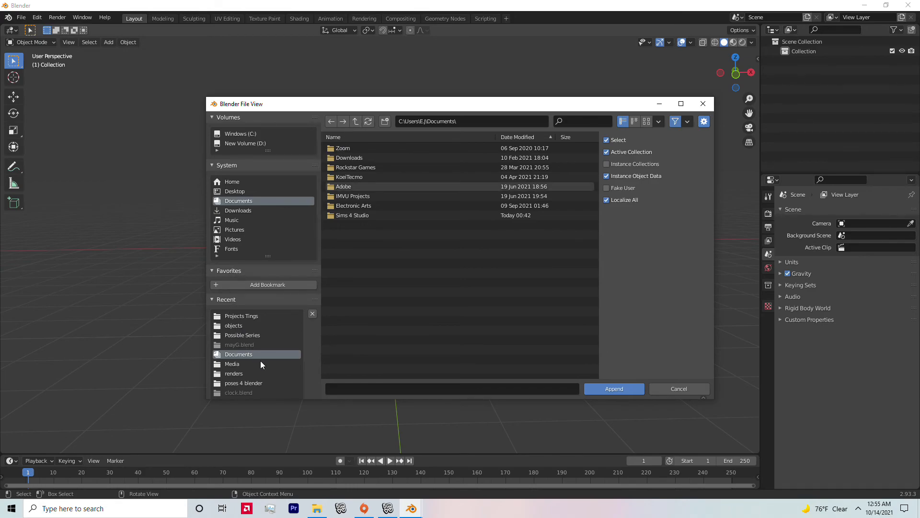
left_click(252, 382)
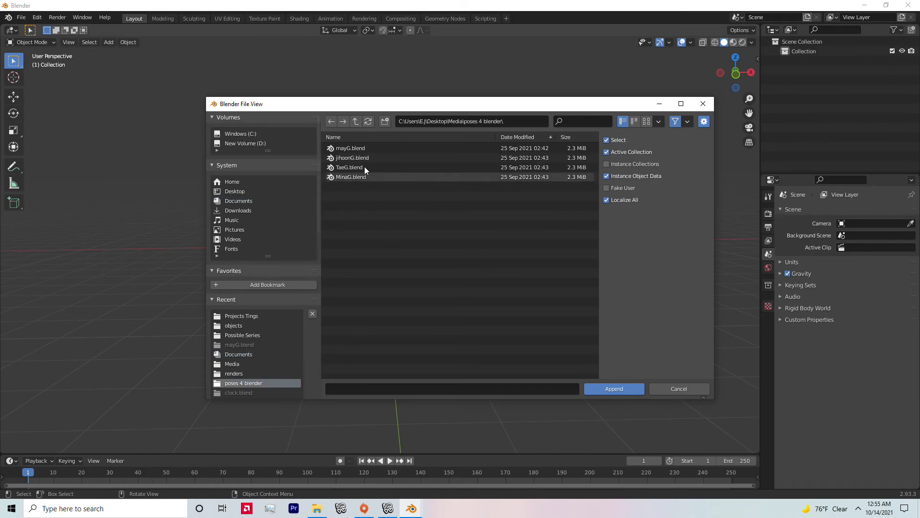
left_click(358, 123)
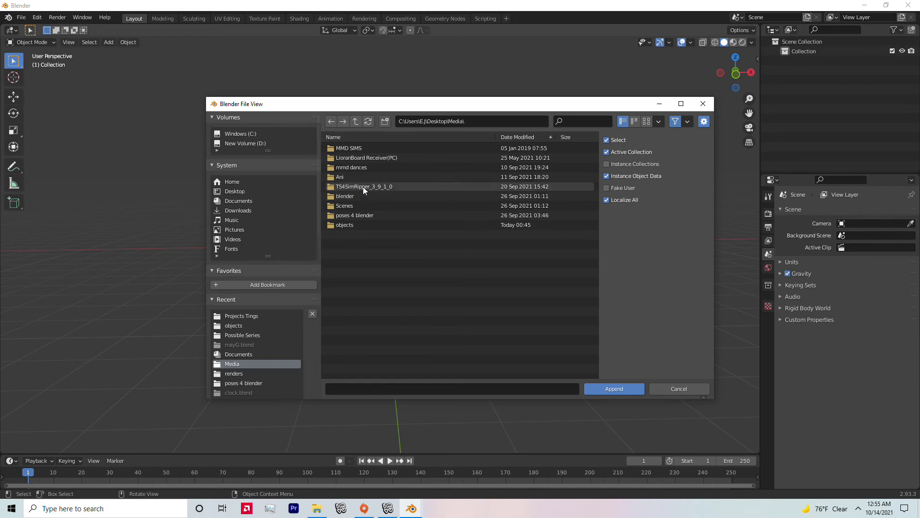
double_click(365, 225)
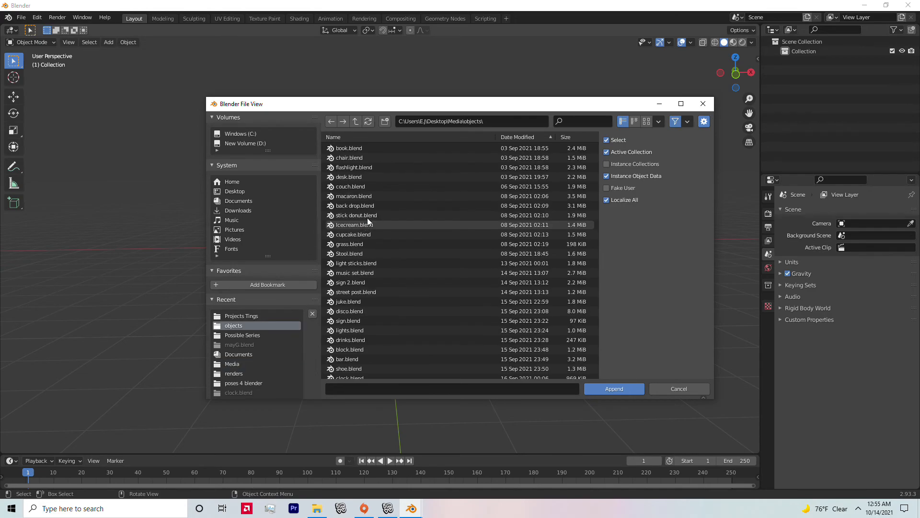
left_click(536, 136)
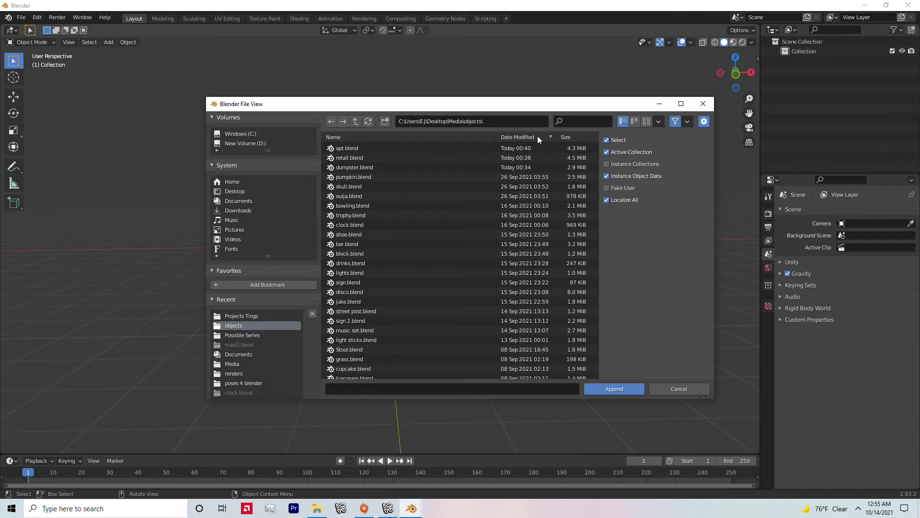
Append the objects s4studio_mesh_0 through s4studio_mesh_3 from dumpster.blend.
left_click(374, 166)
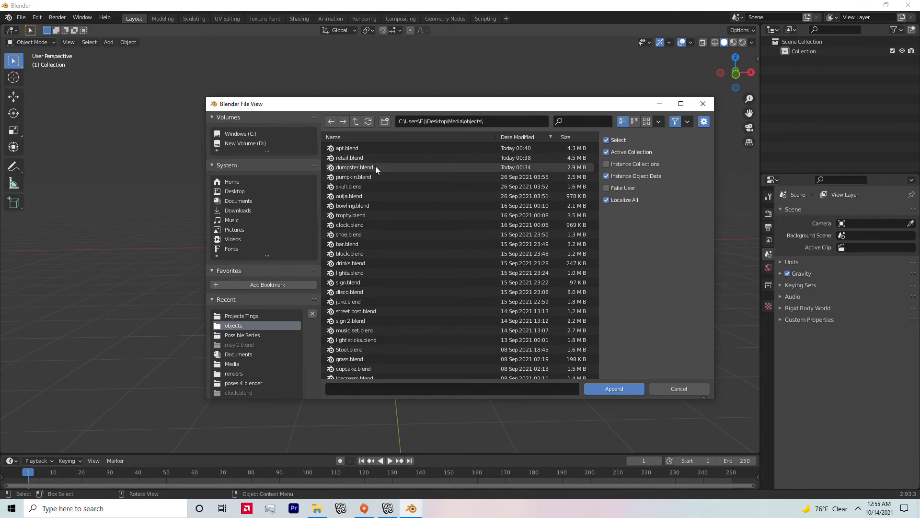
left_click(615, 390)
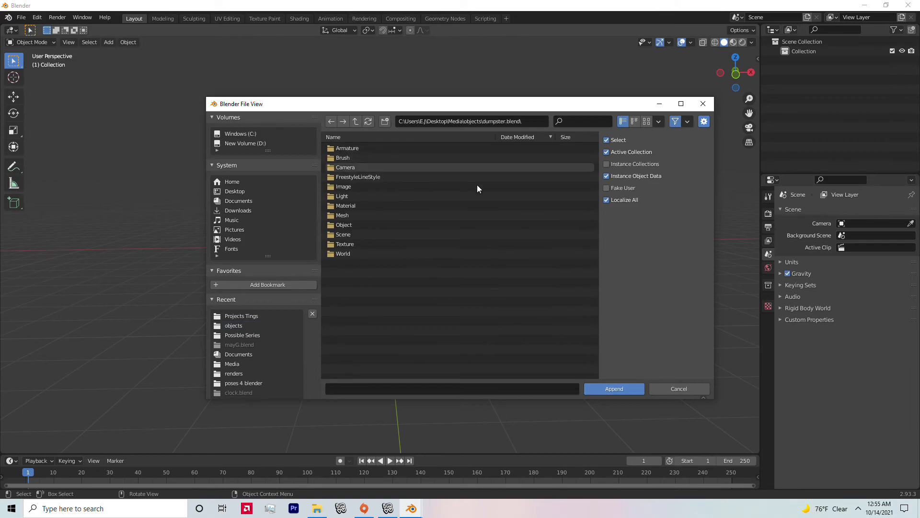
double_click(380, 224)
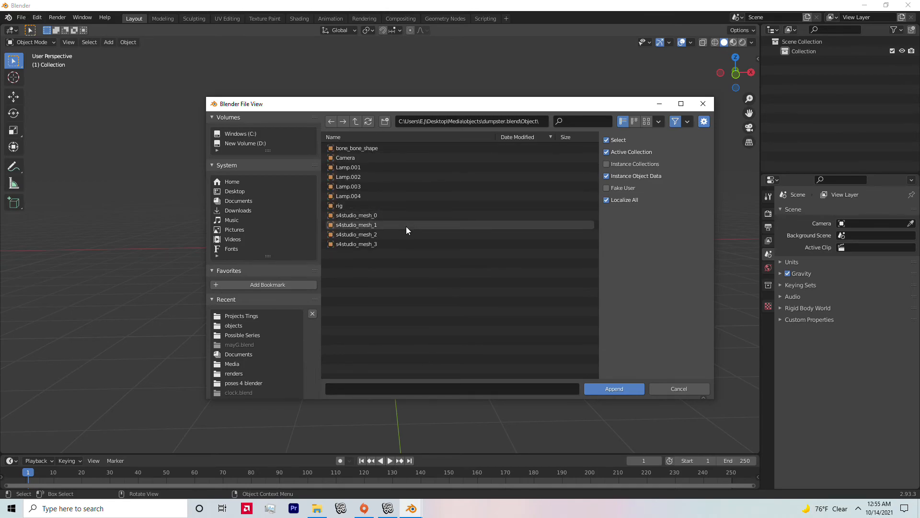
left_click(376, 214)
left_click(377, 224, "shift")
left_click(379, 234, "shift")
left_click(378, 243, "shift")
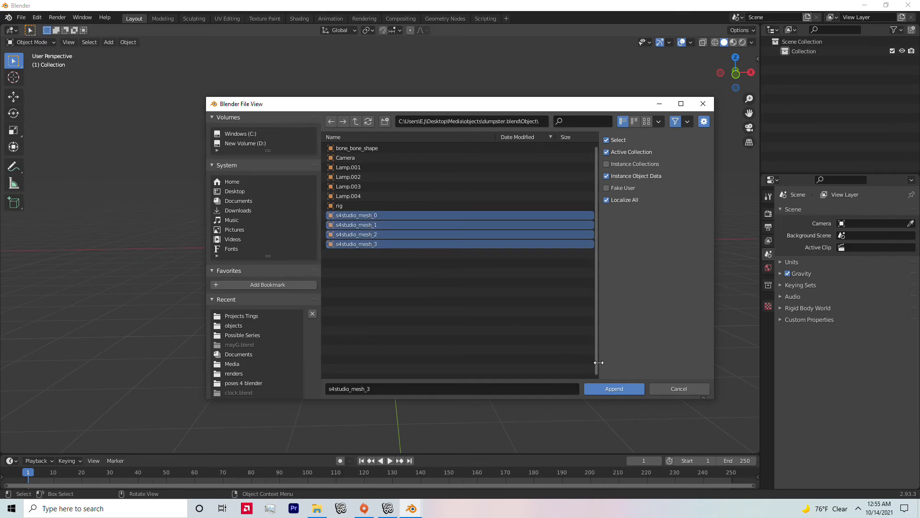
left_click(619, 388)
Delete the large circular bone_bone_shape object and the s4studio_mesh_1 mesh from the scene.
scroll(464, 184, "up", 4)
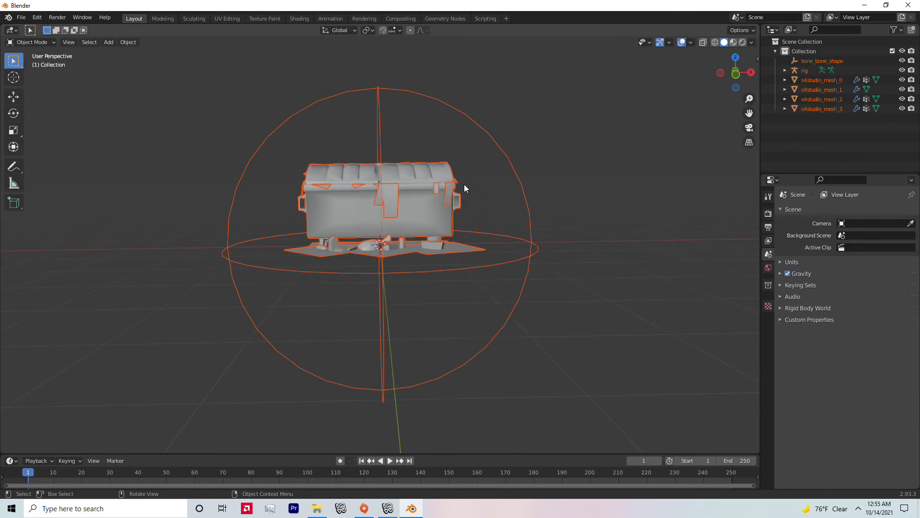
middle_click_drag(464, 184, 438, 122)
left_click(366, 54)
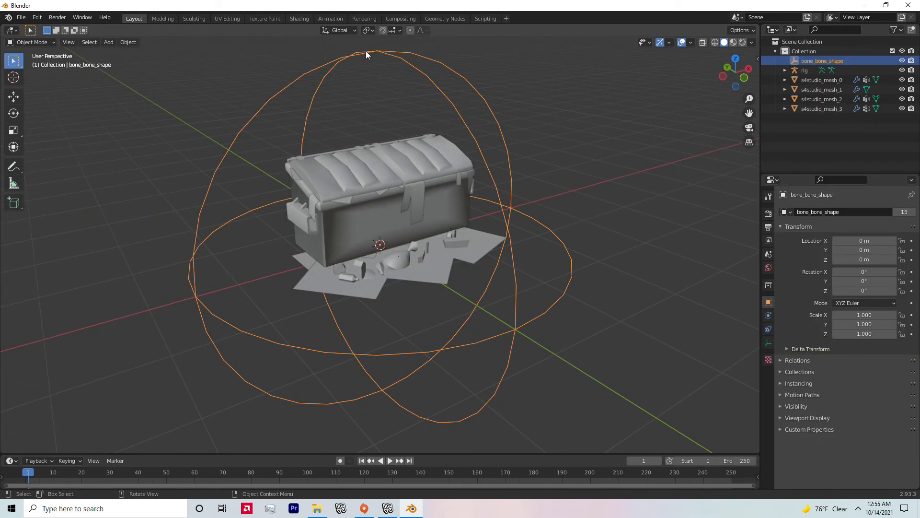
key("Delete")
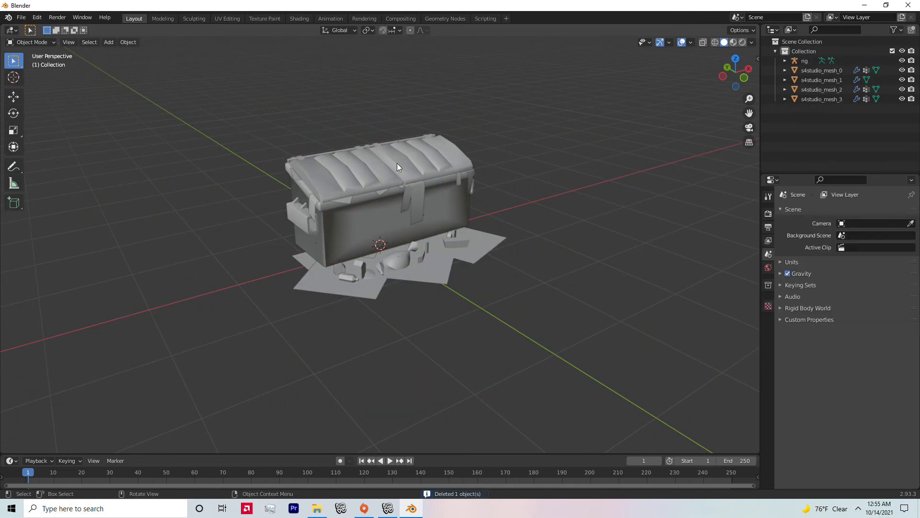
left_click(310, 287)
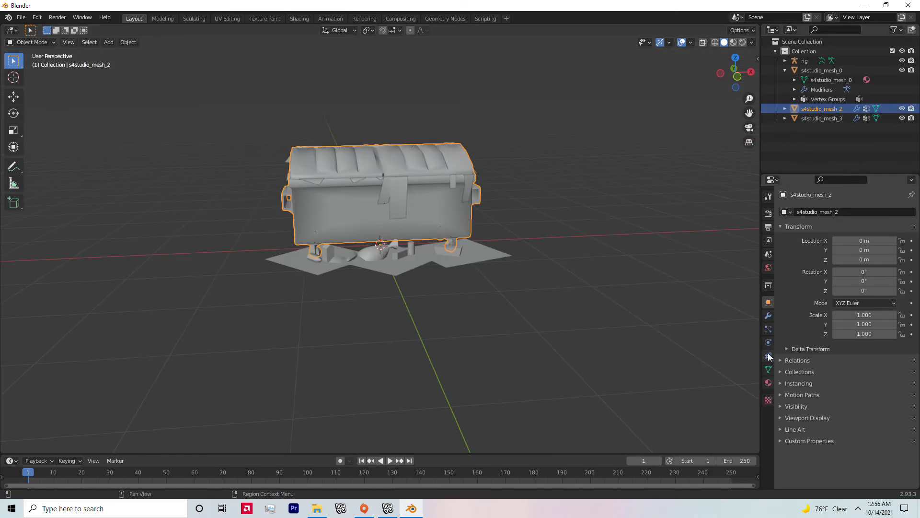
Remove the existing material from the dumpster mesh s4studio_mesh_2 and give it a new node-based material.
left_click(768, 382)
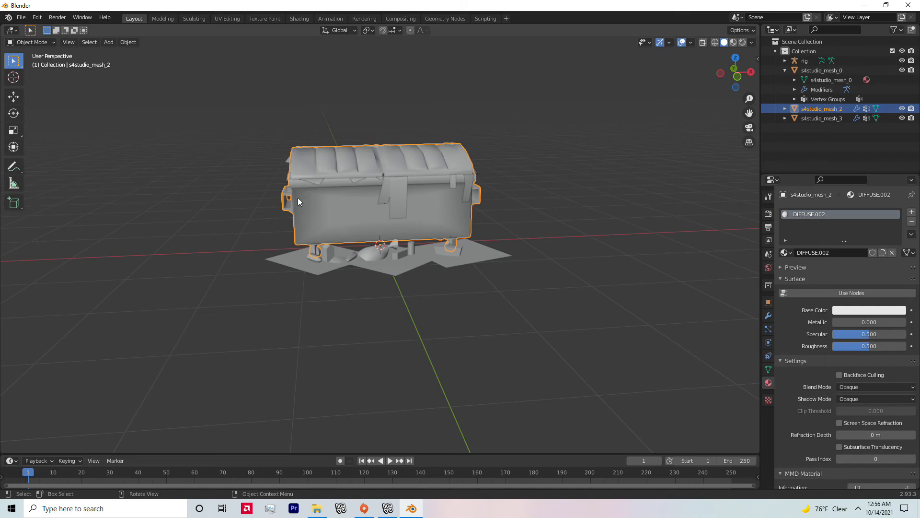
left_click(911, 221)
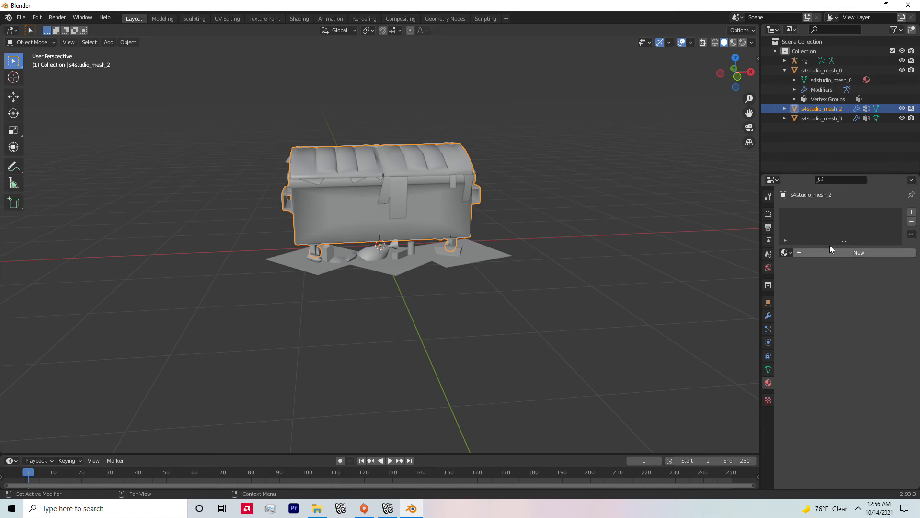
left_click(911, 224)
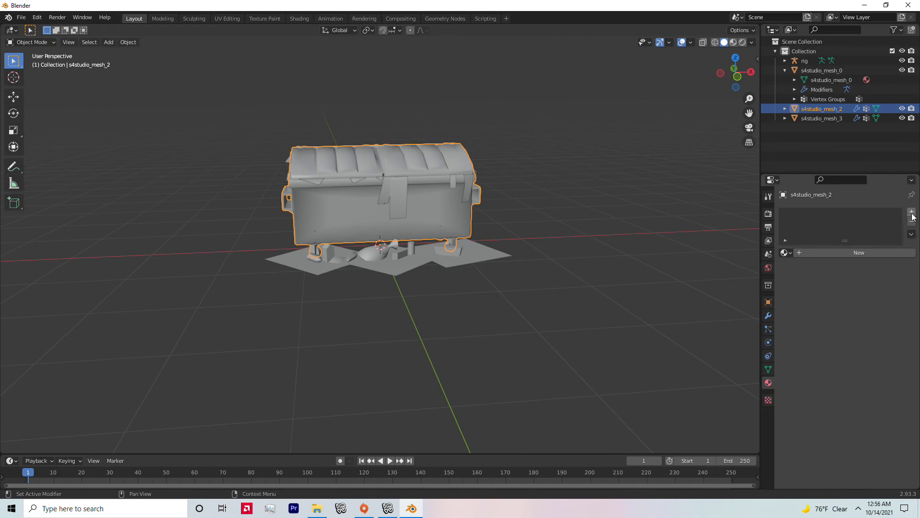
left_click(881, 252)
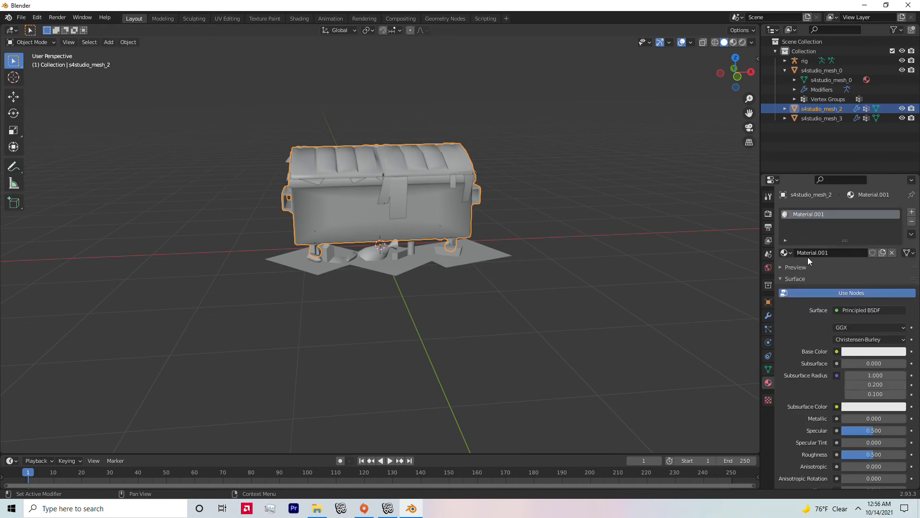
left_click(846, 293)
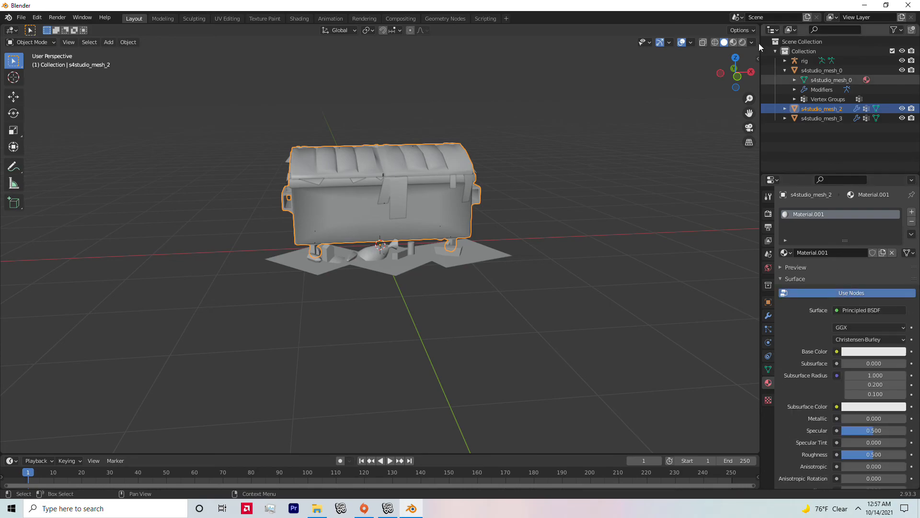
Split the 3D viewport into two side-by-side areas and show the new material's nodes in a Shader Editor.
left_click_drag(759, 23, 363, 22)
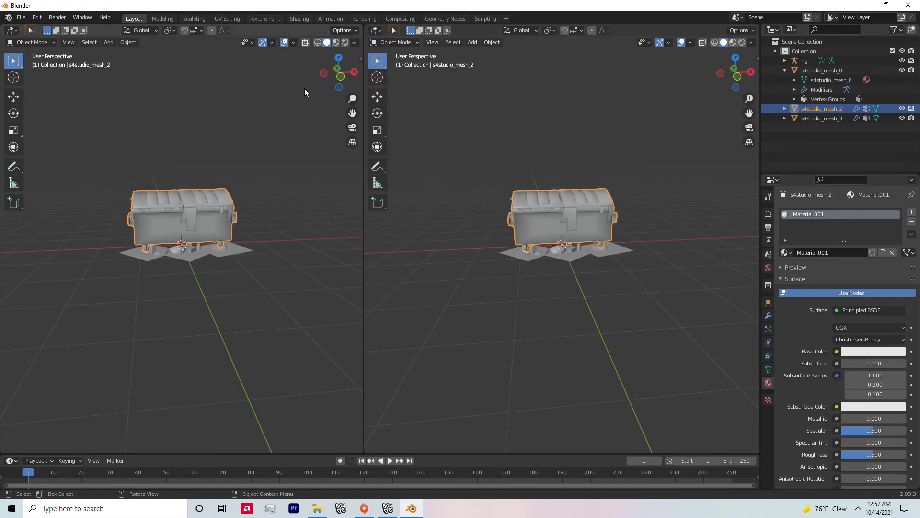
left_click(10, 30)
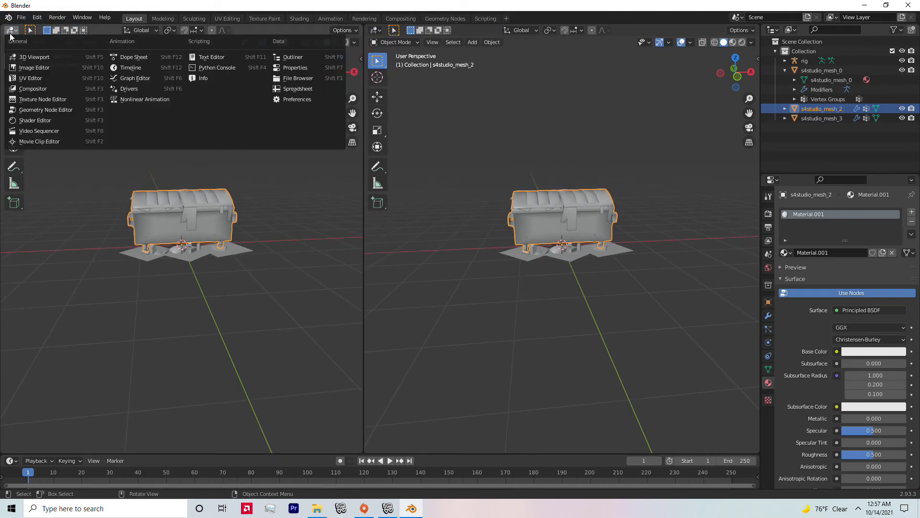
left_click(64, 120)
left_click_drag(111, 237, 147, 187)
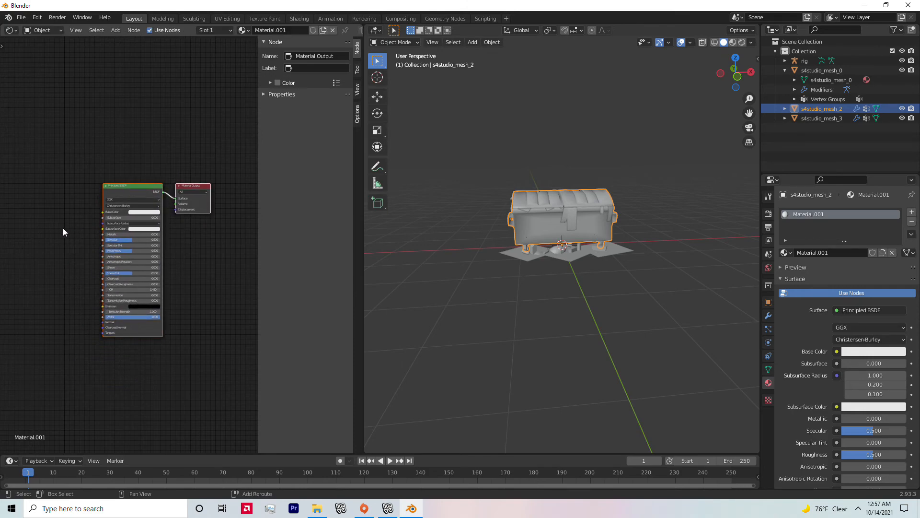
Try placing an Image Texture node beside the Principled BSDF node.
key("shift+a")
mouse_move(57, 274)
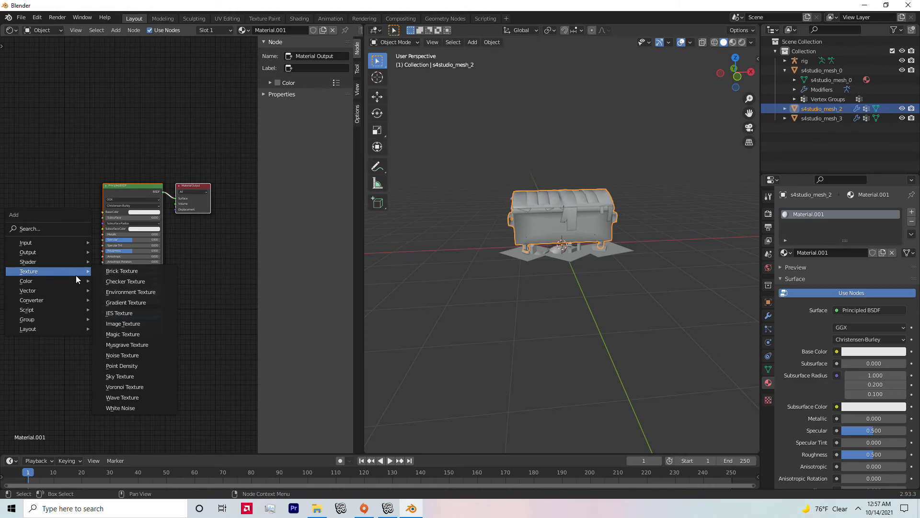
left_click(124, 322)
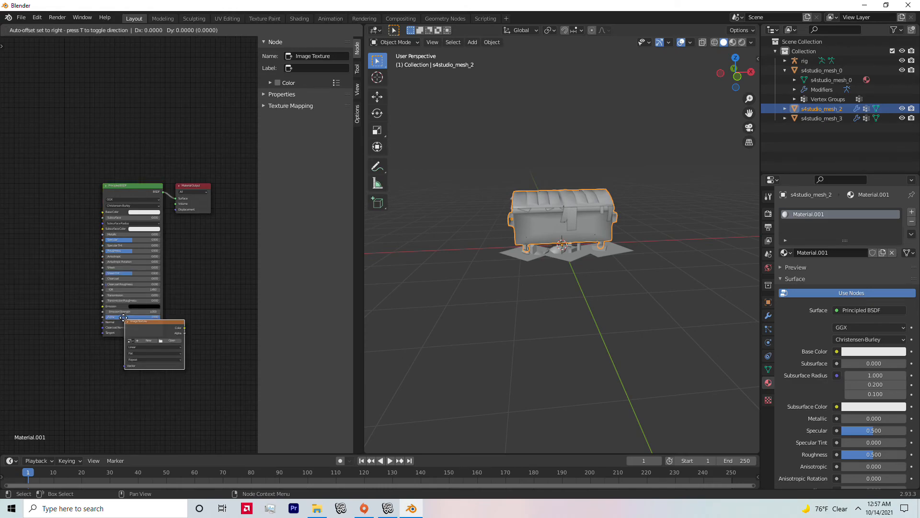
left_click(19, 217)
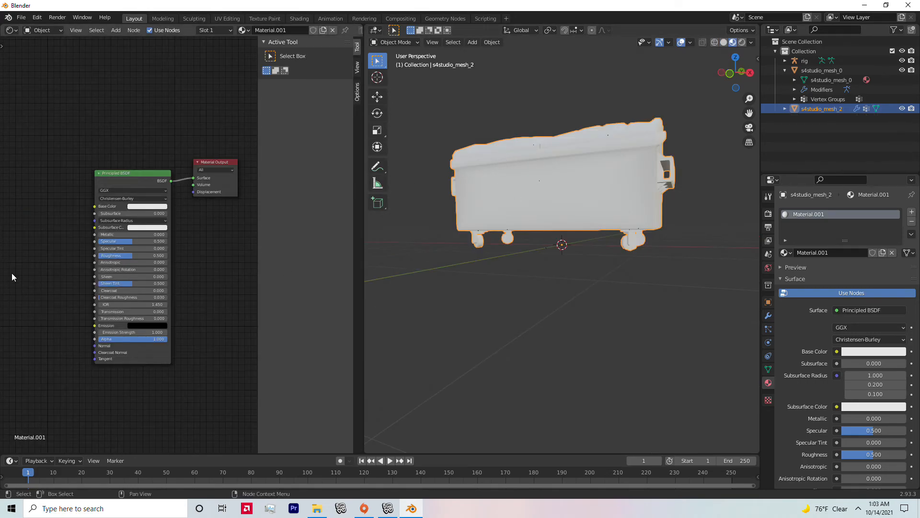
Add an Image Texture node to the dumpster's material and connect its Color output to the Principled BSDF's Base Color.
key("shift+a")
mouse_move(29, 259)
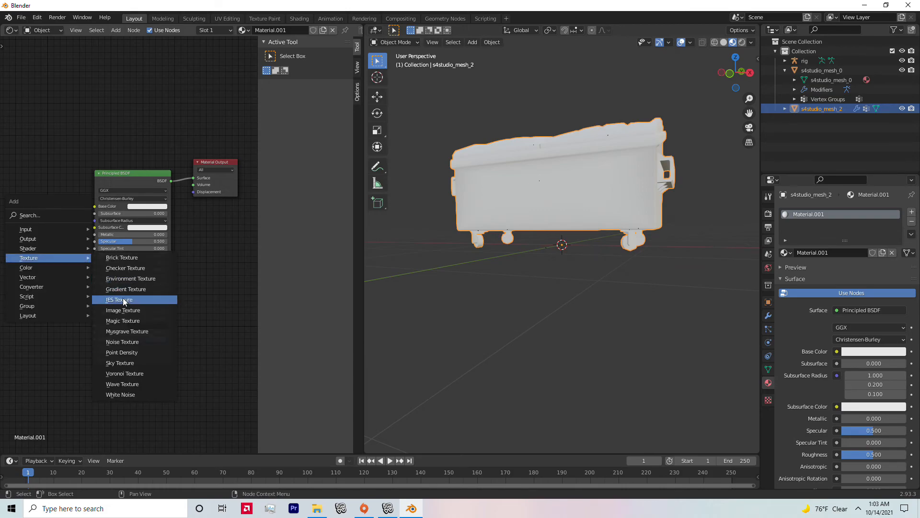
left_click(123, 310)
left_click(38, 240)
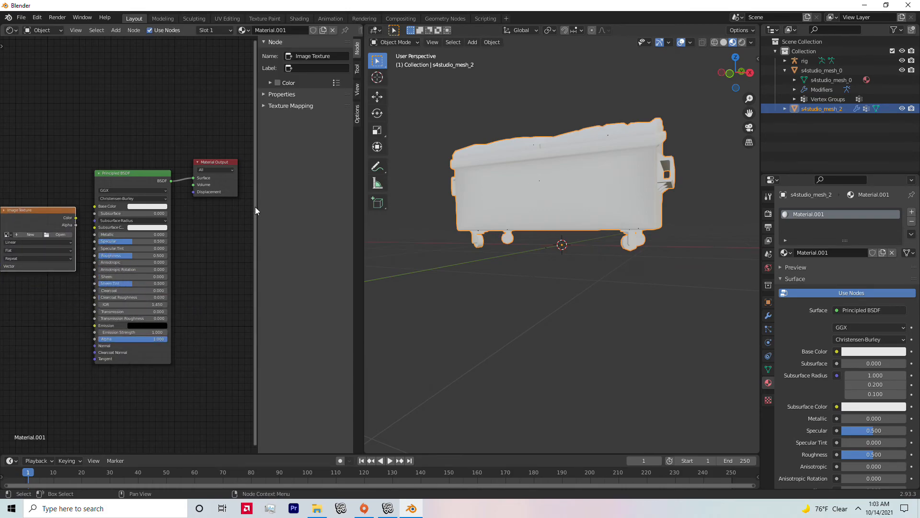
left_click_drag(75, 218, 95, 210)
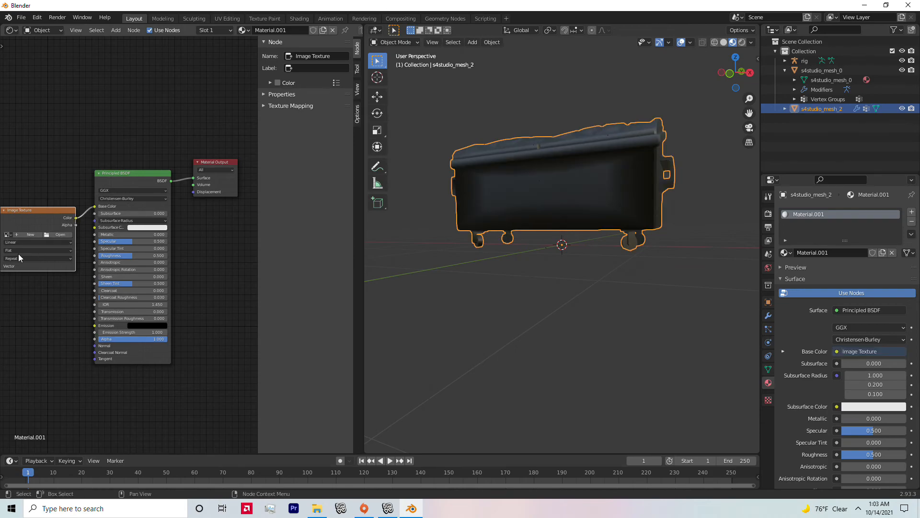
Load dumpster 2.png from the objects folder into the Image Texture node.
left_click(50, 234)
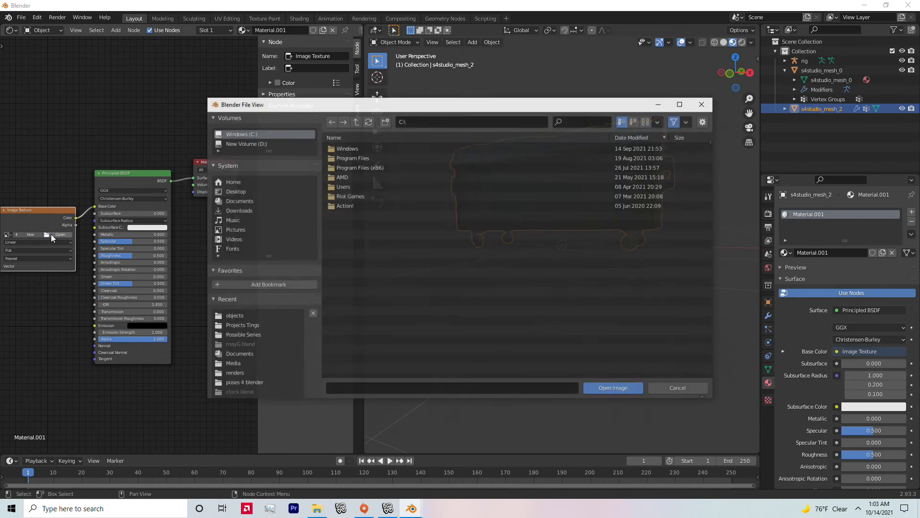
left_click(232, 316)
left_click(393, 226)
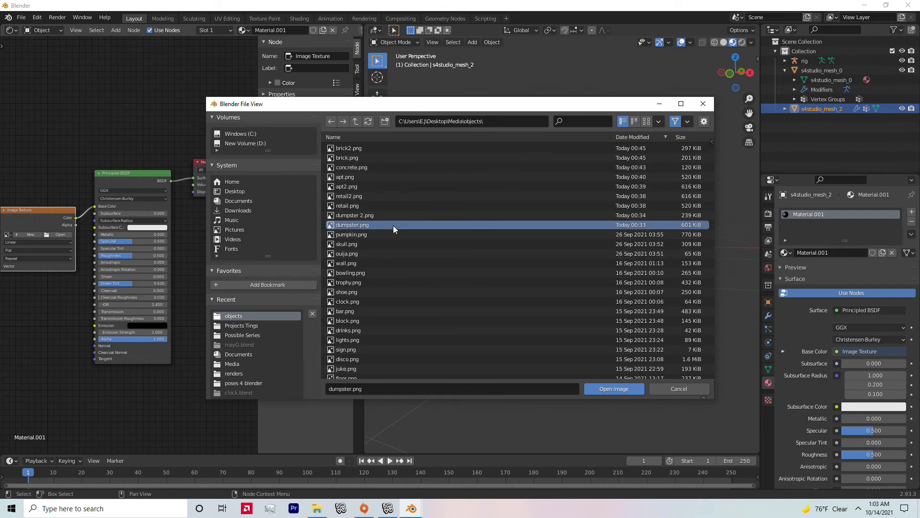
left_click(393, 216)
left_click(599, 388)
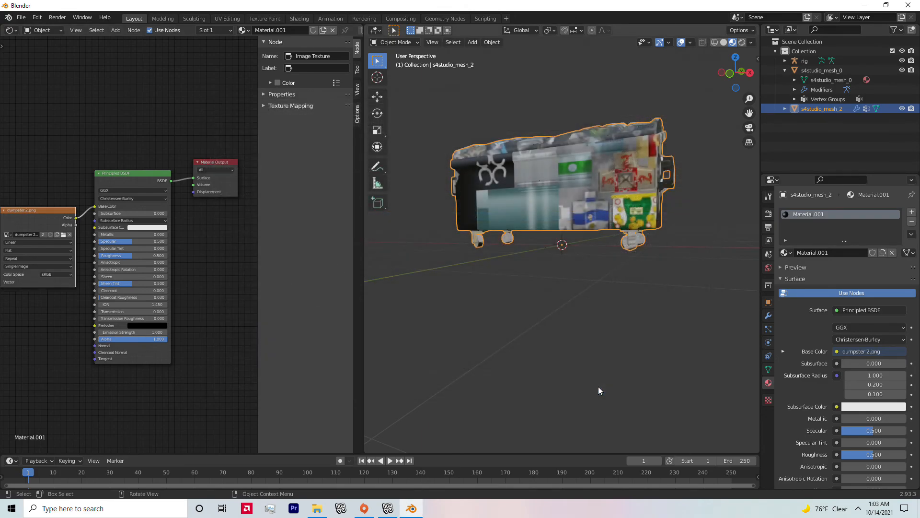
Replace the image in the dumpster's Image Texture node with dumpster.png from the objects folder.
left_click(57, 236)
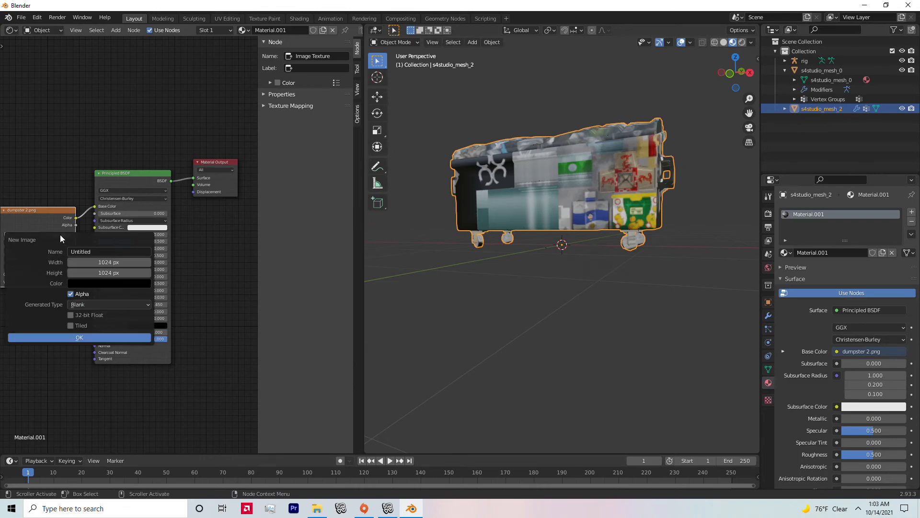
left_click(61, 226)
left_click(63, 235)
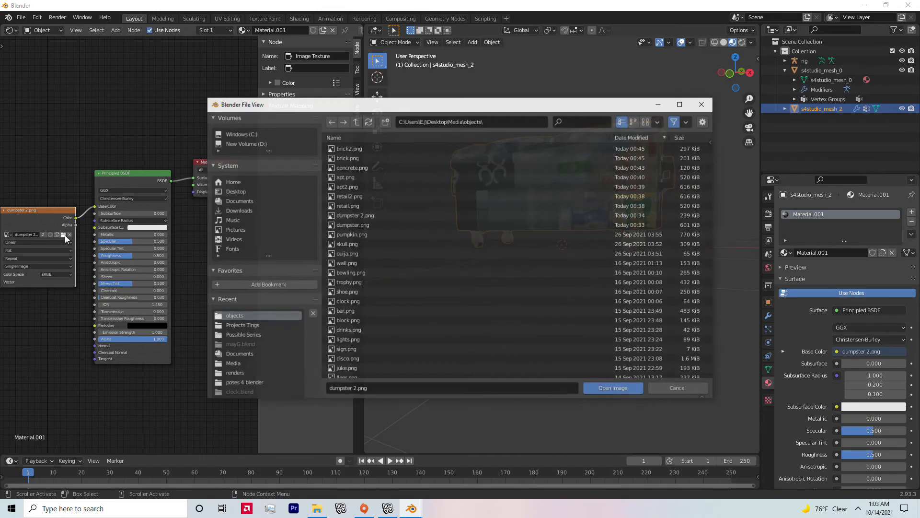
left_click(376, 223)
left_click(602, 388)
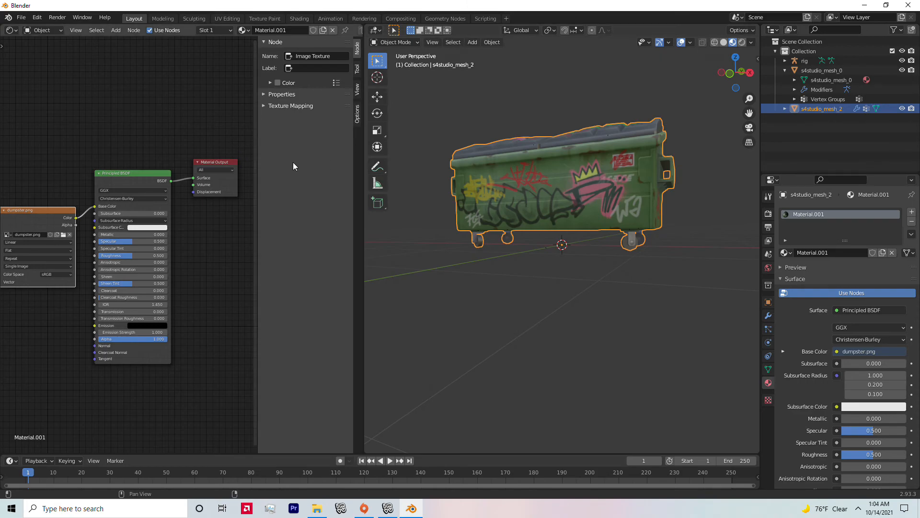
Rotate the dumpster around its vertical axis so its end faces front, and move it along the positive X axis away from the origin.
left_click(472, 268)
middle_click_drag(563, 198, 571, 223)
left_click(567, 223)
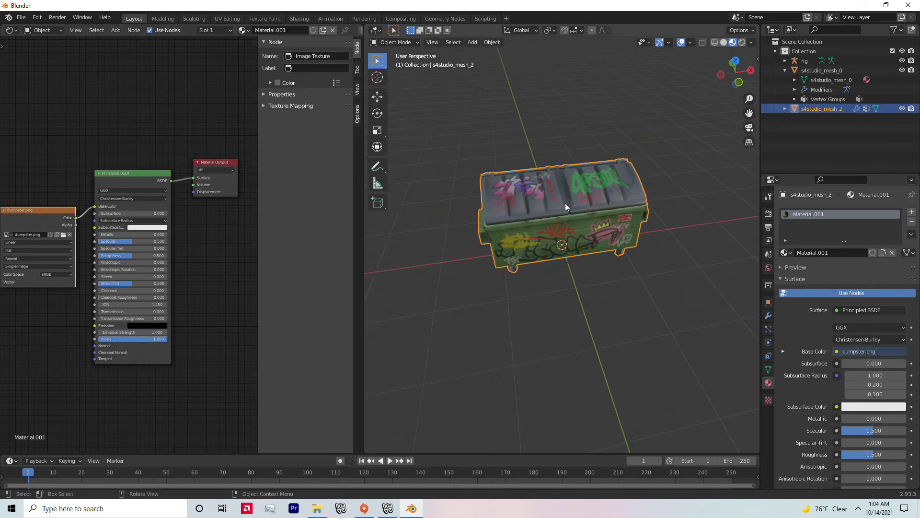
scroll(558, 205, "down", 3)
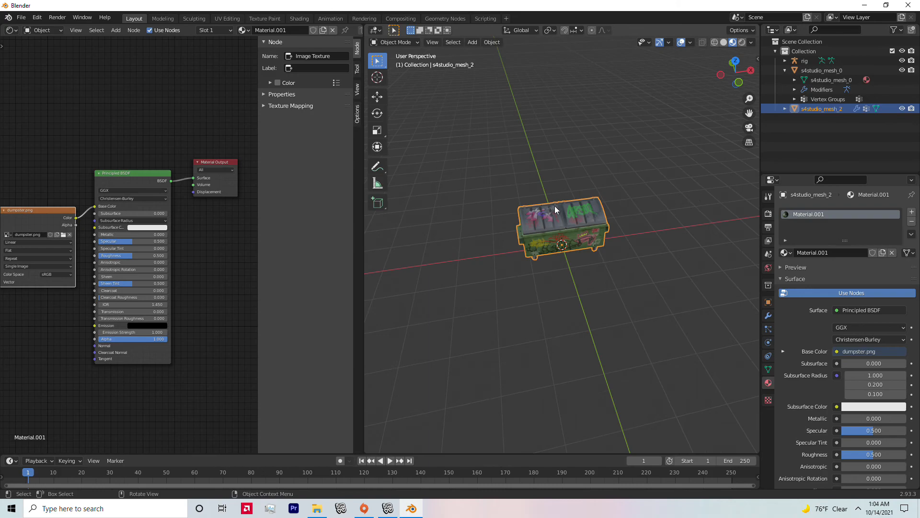
left_click(378, 113)
left_click_drag(579, 263, 576, 267)
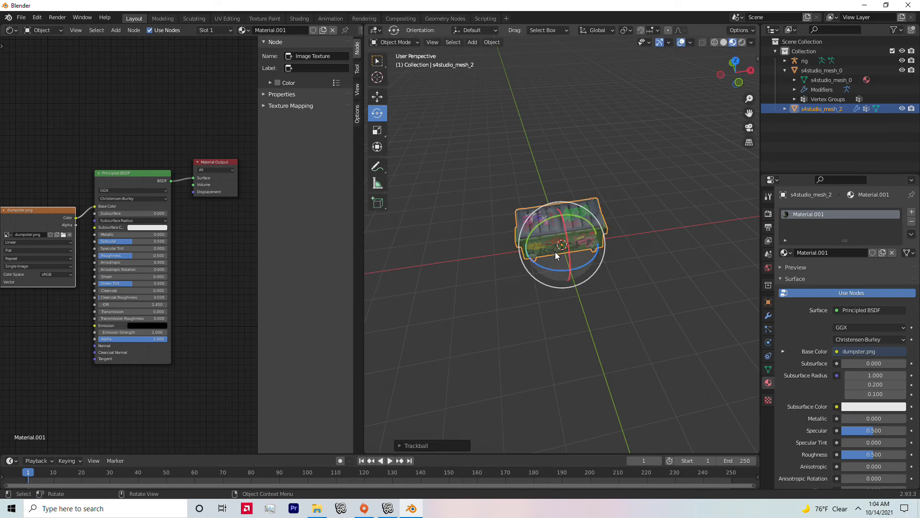
key("ctrl+z")
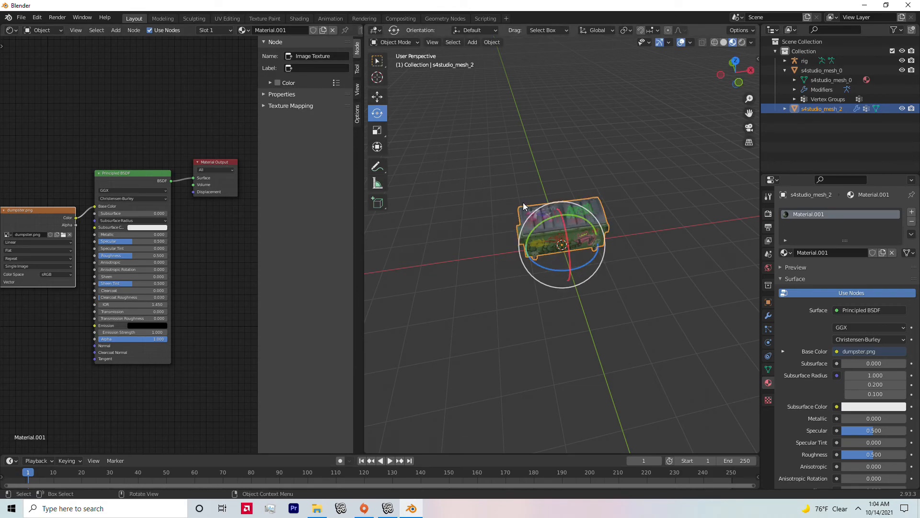
left_click_drag(587, 266, 541, 268)
left_click(377, 97)
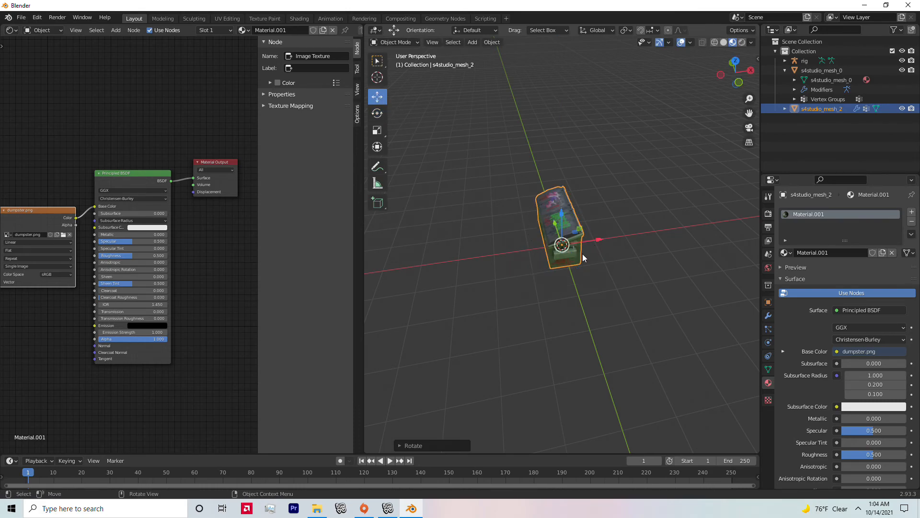
left_click_drag(589, 242, 631, 238)
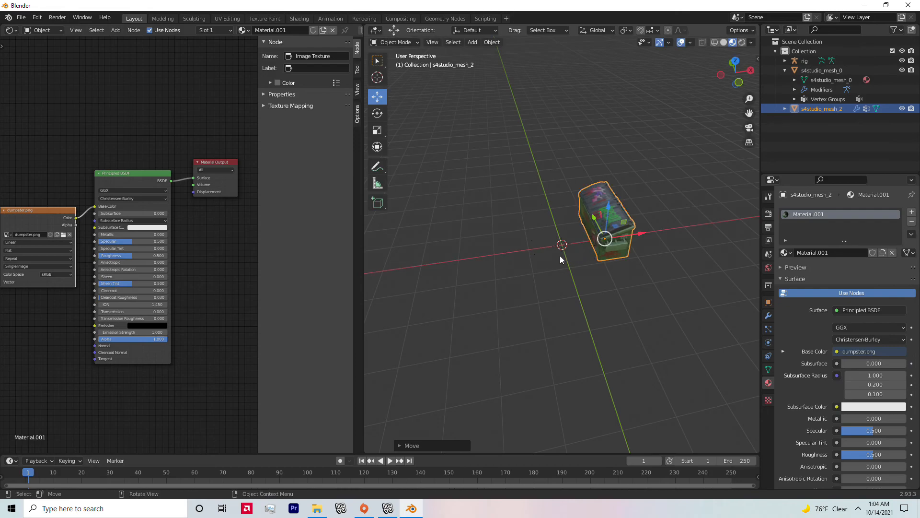
Delete the rig armature that was appended with the dumpster.
left_click(534, 240)
key("Delete")
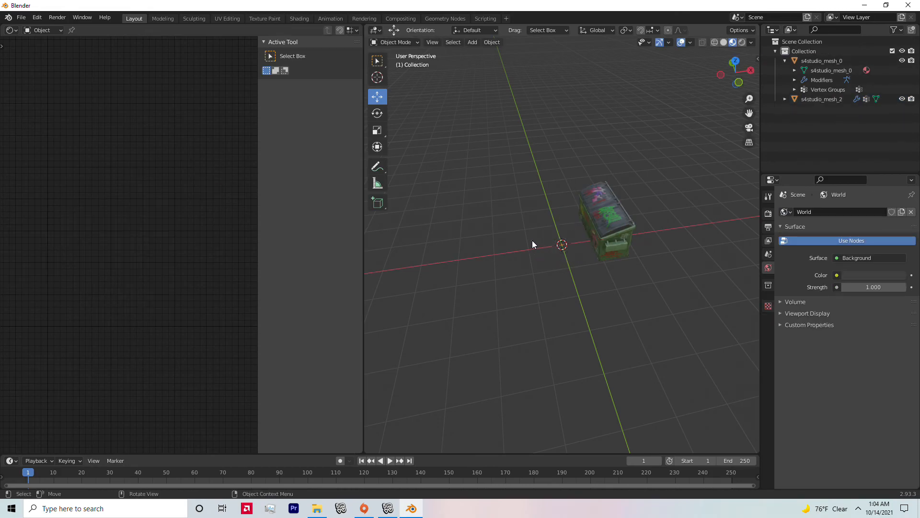
middle_click_drag(537, 226, 573, 188)
Append the objects s4studio_mesh_0 through s4studio_mesh_3 from retail.blend in the objects folder.
left_click(26, 19)
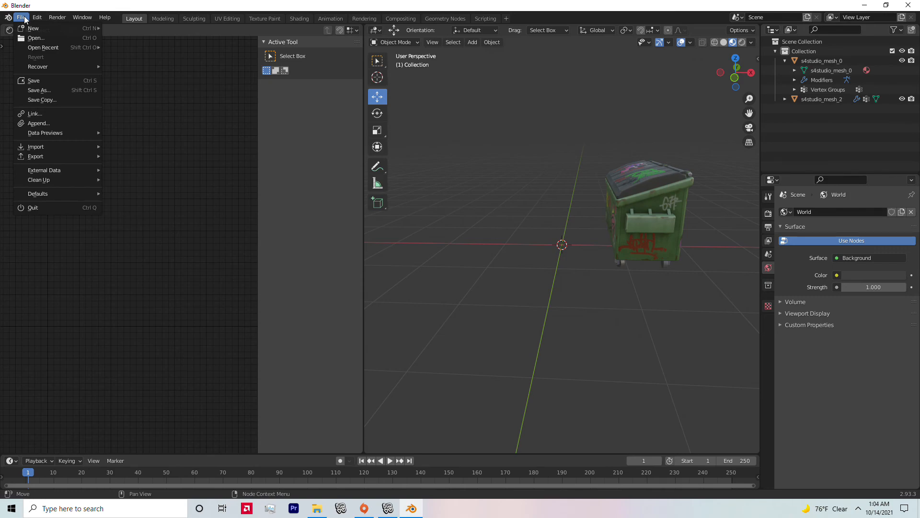
left_click(55, 123)
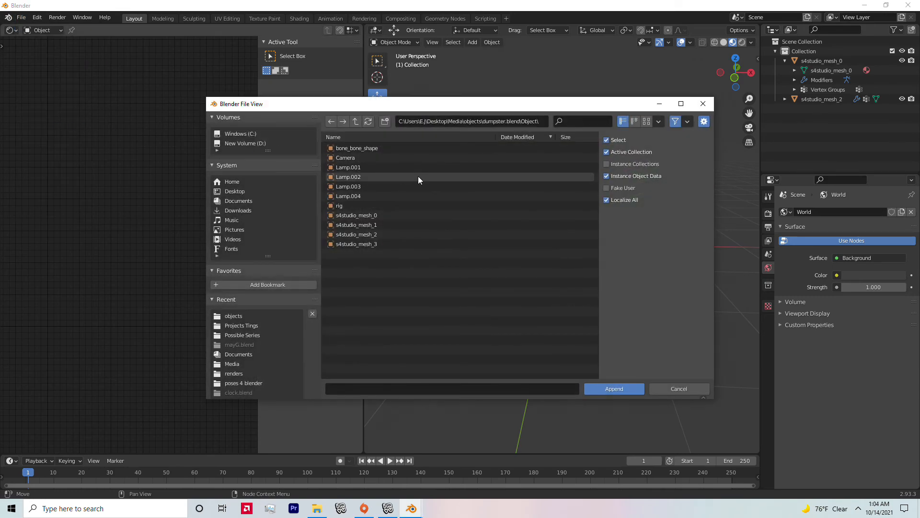
left_click(357, 121)
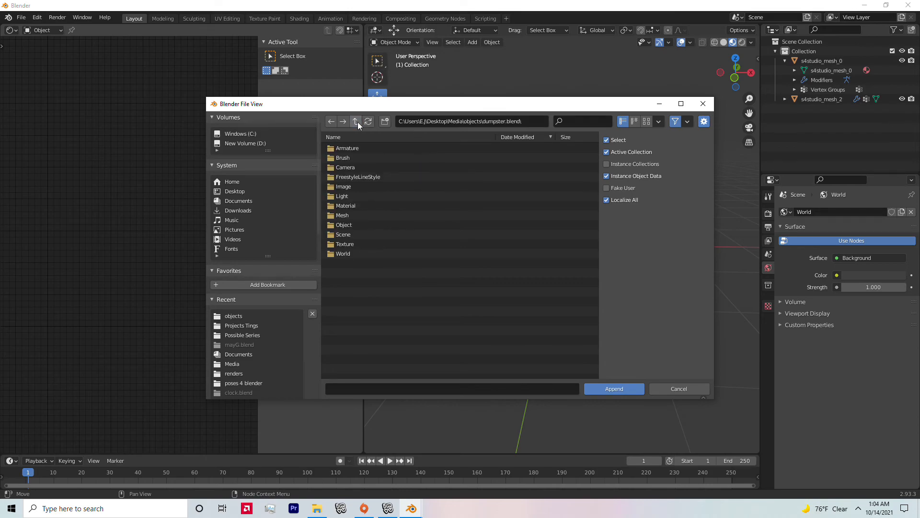
left_click(358, 122)
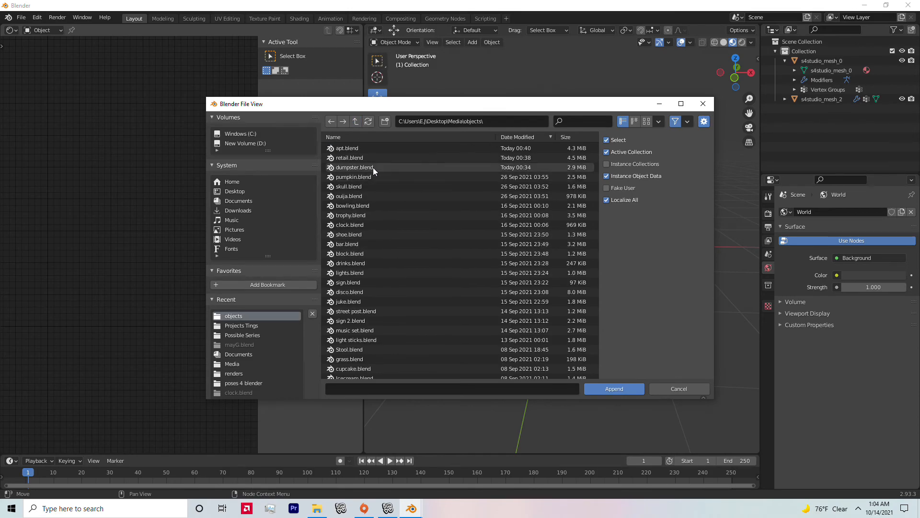
left_click(361, 156)
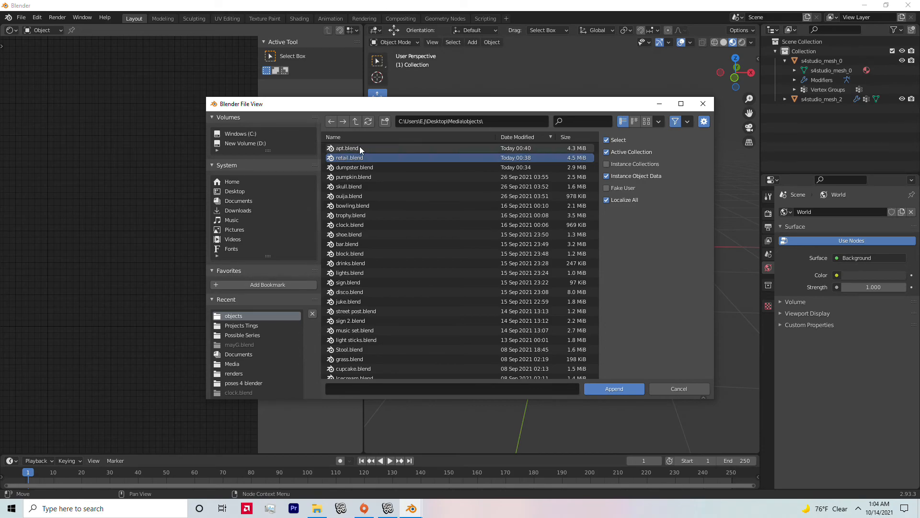
left_click(613, 388)
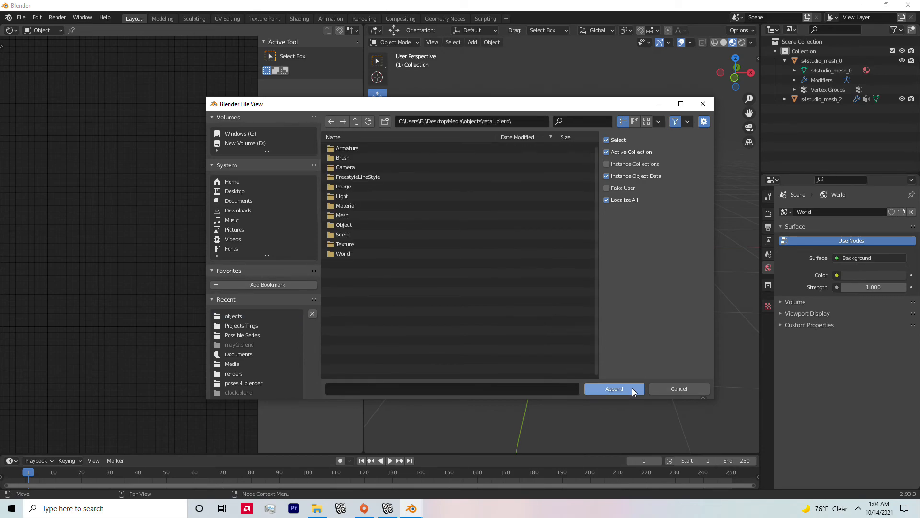
left_click(357, 224)
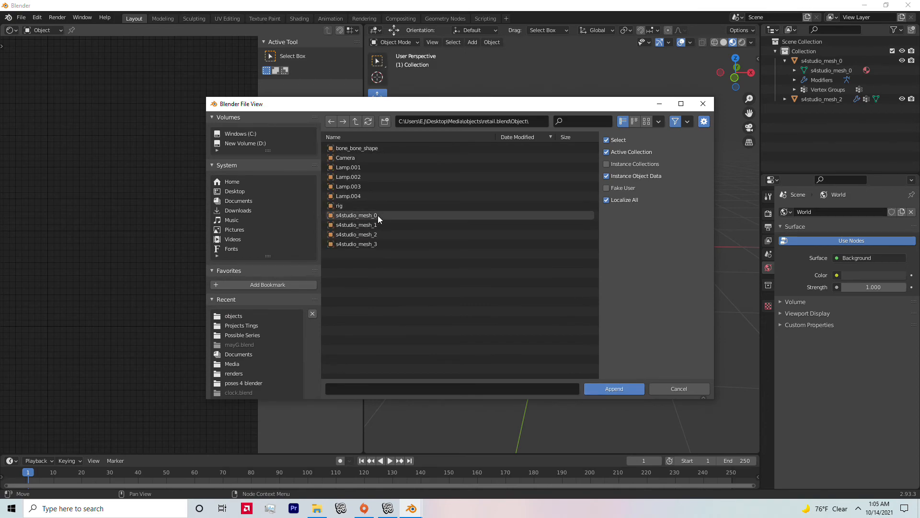
left_click_drag(378, 215, 388, 245)
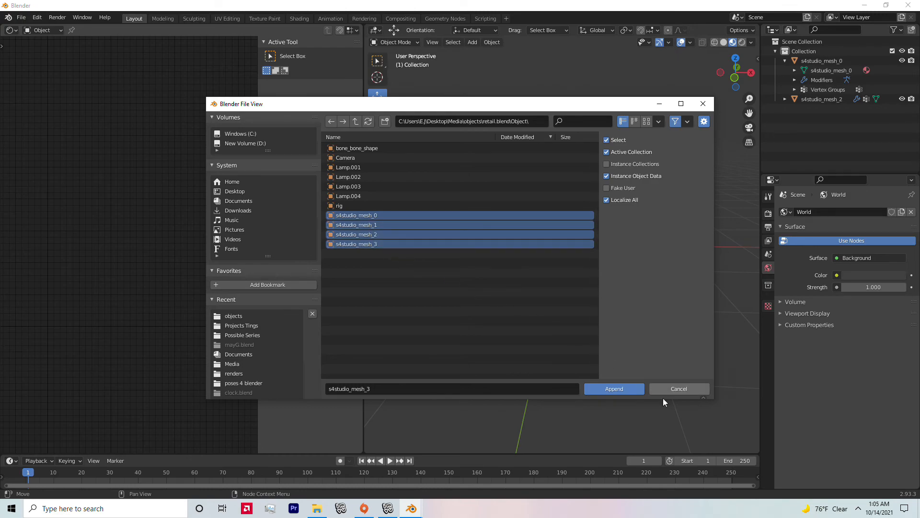
left_click(634, 392)
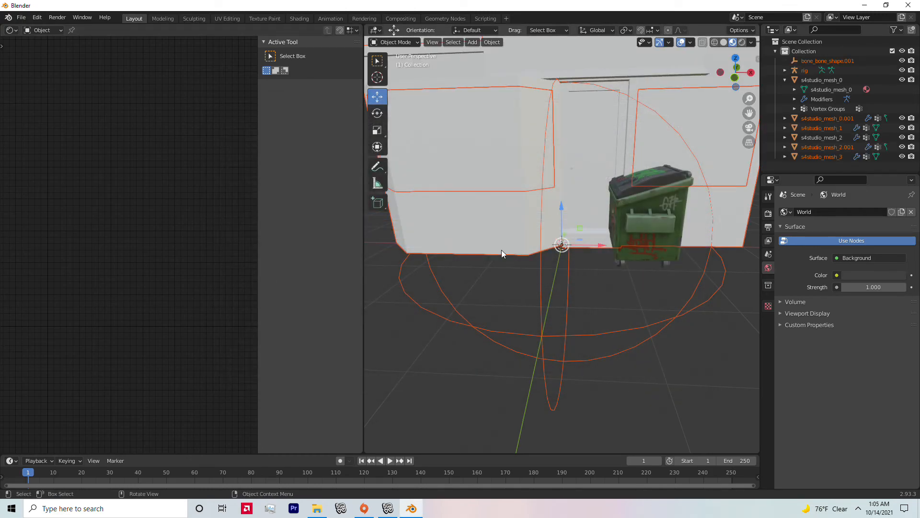
Delete the bone_bone_shape.001 object surrounding the appended retail building.
middle_click_drag(549, 288, 605, 278)
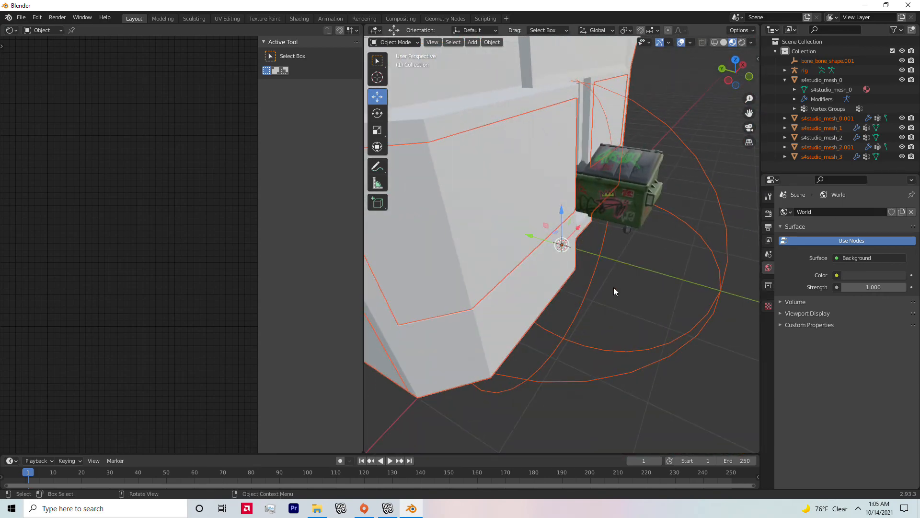
left_click(642, 349)
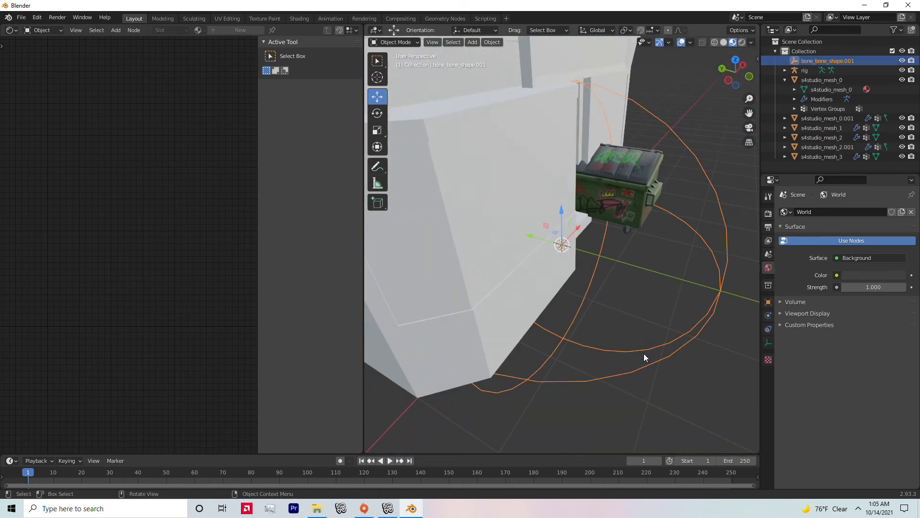
key("Delete")
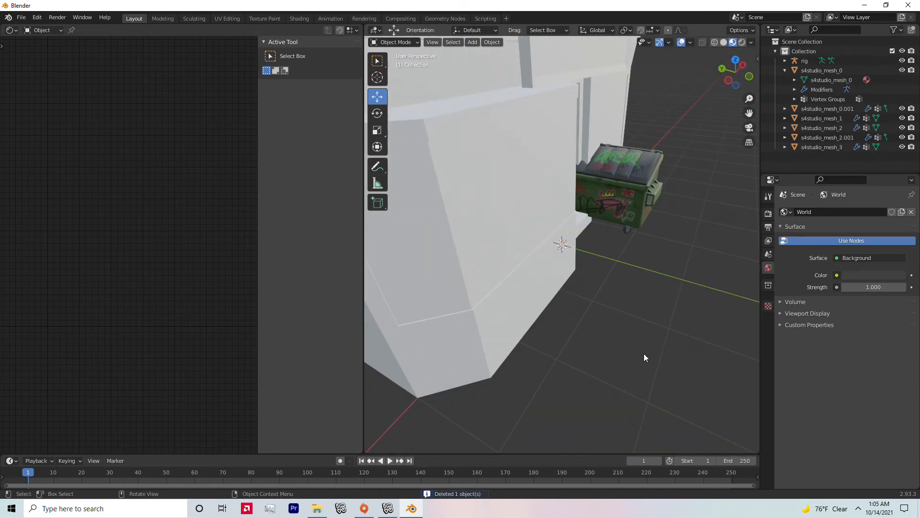
Examine which part of the retail building each appended mesh covers by selecting the meshes one after another.
left_click(844, 109)
middle_click_drag(585, 163, 527, 139)
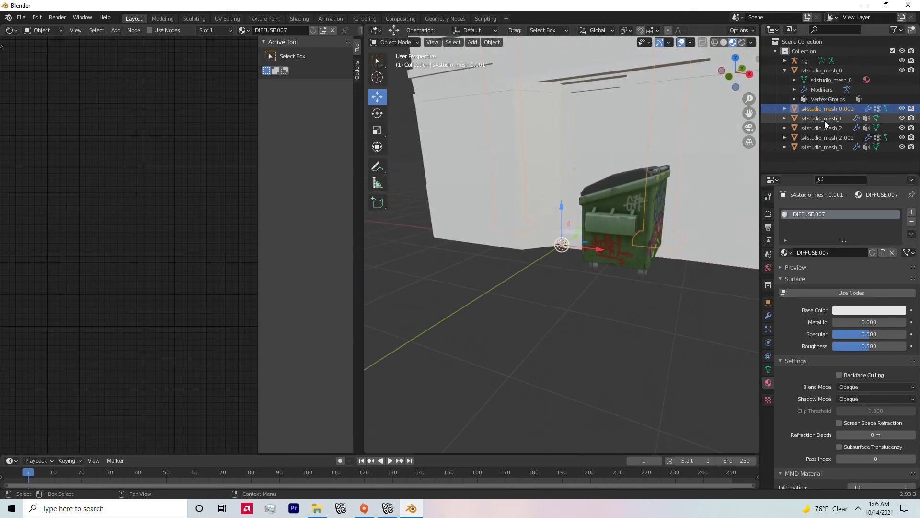
left_click(830, 118)
scroll(556, 172, "down", 5)
middle_click_drag(556, 173, 591, 162)
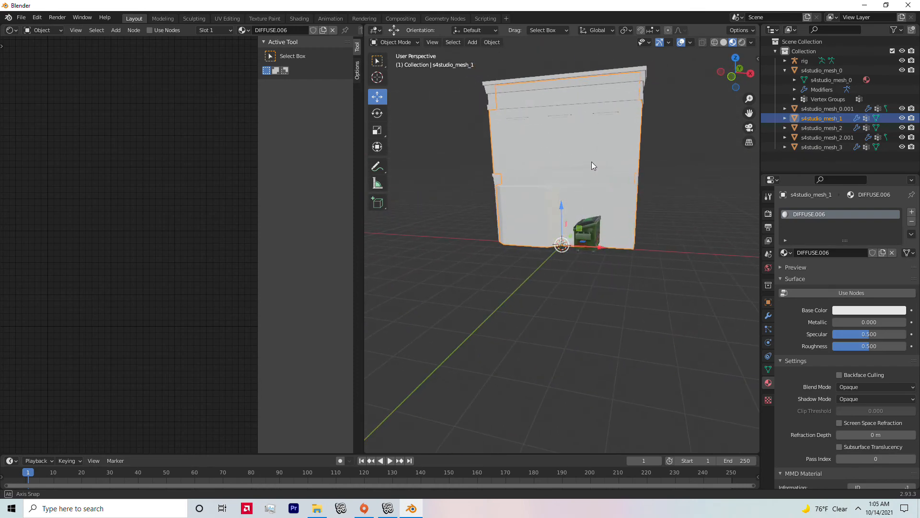
left_click(829, 129)
middle_click_drag(666, 182, 437, 195)
left_click(816, 140)
scroll(519, 177, "up", 5)
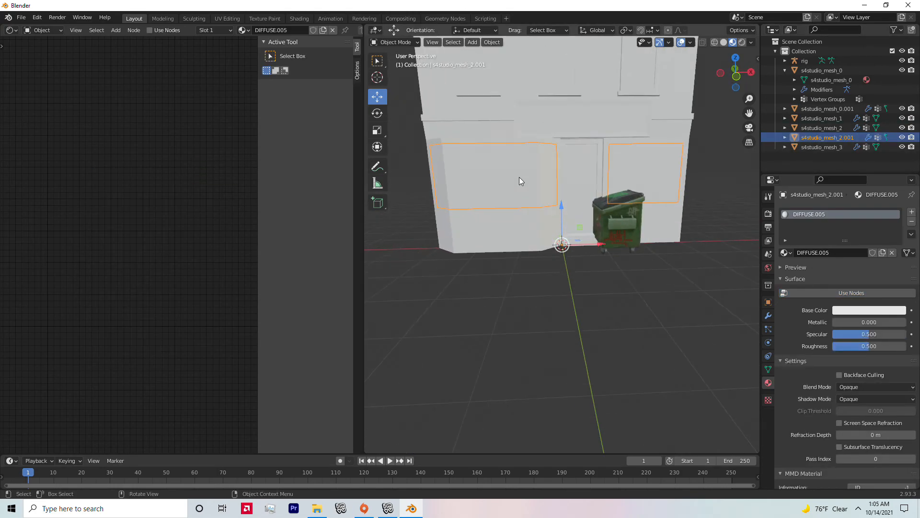
middle_click_drag(522, 180, 510, 190)
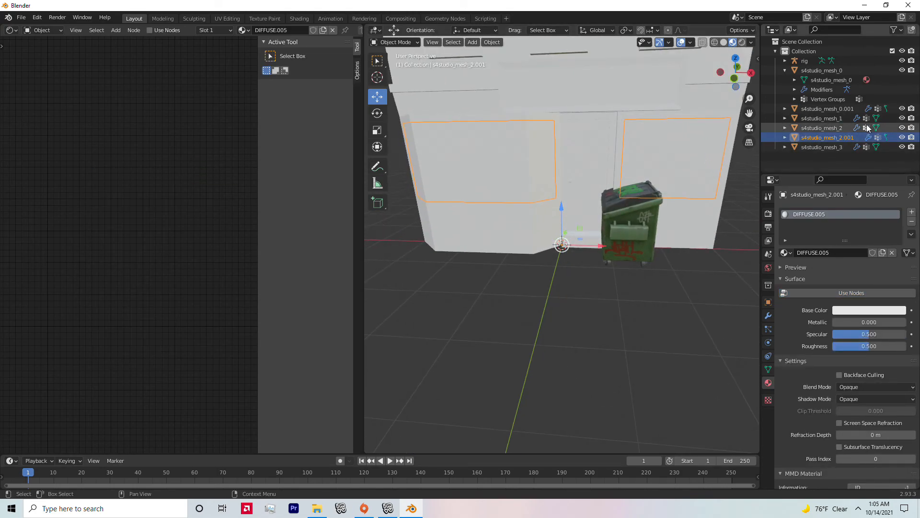
Remove the existing material from s4studio_mesh_3 and give the mesh a new material.
left_click(841, 147)
scroll(656, 154, "down", 3)
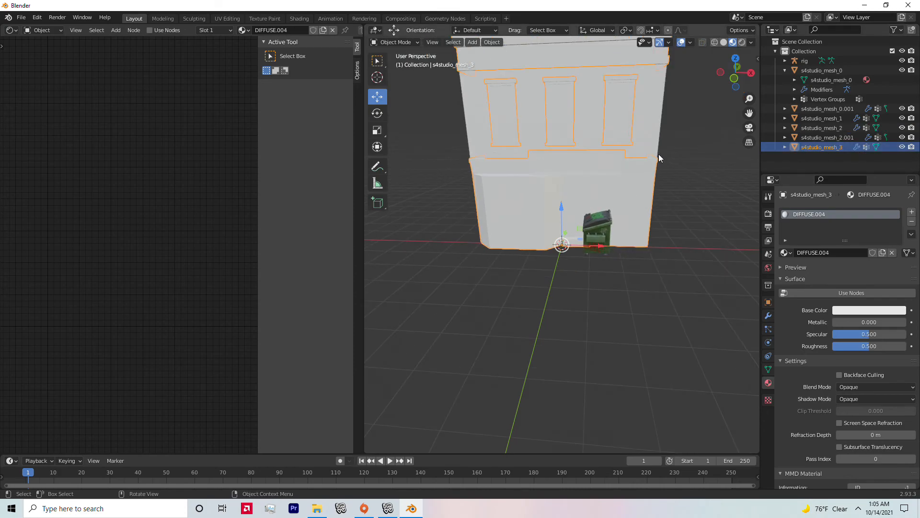
left_click(911, 222)
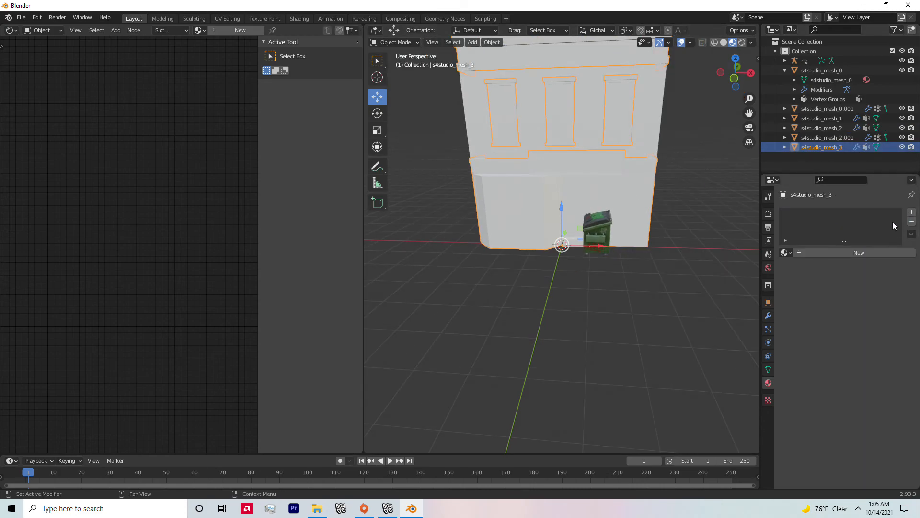
left_click(864, 253)
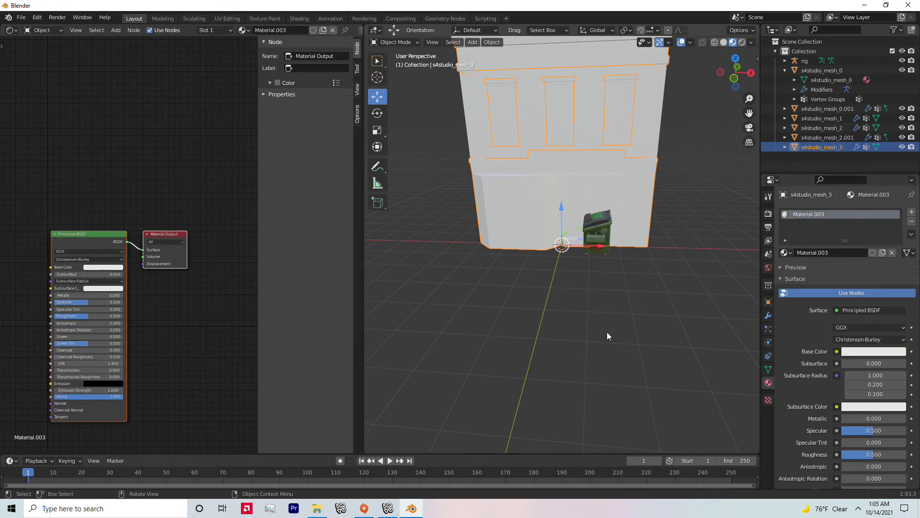
Add an Image Texture node to the building material, collapse the node editor's sidebar, and connect the node's Color output to Base Color.
key("shift+a")
mouse_move(7, 330)
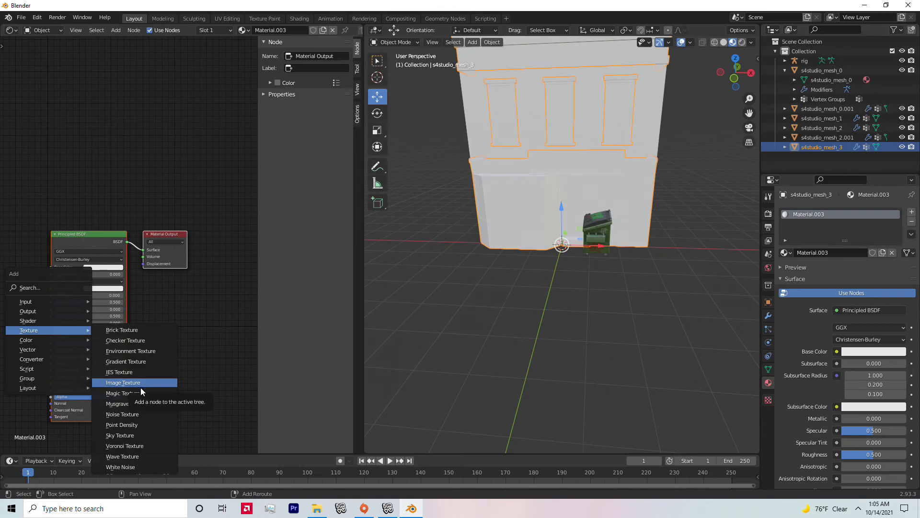
left_click(122, 382)
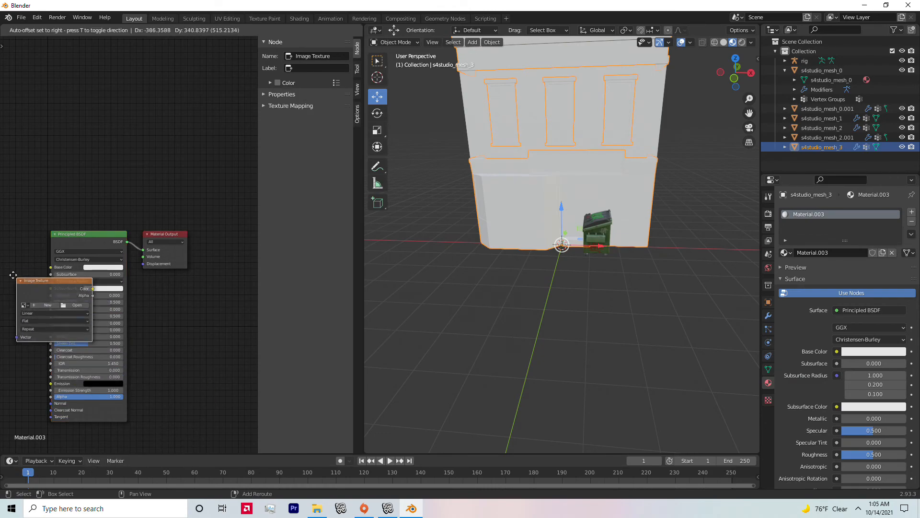
left_click(212, 250)
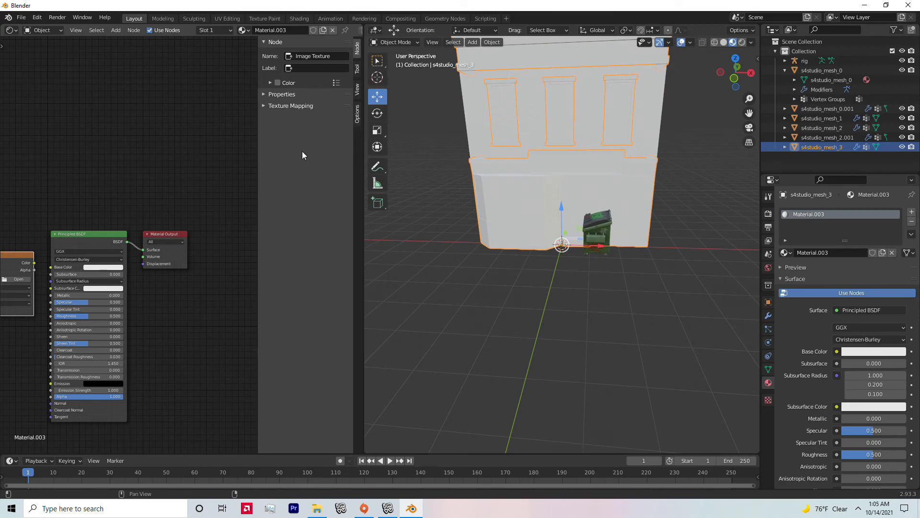
left_click_drag(258, 179, 365, 188)
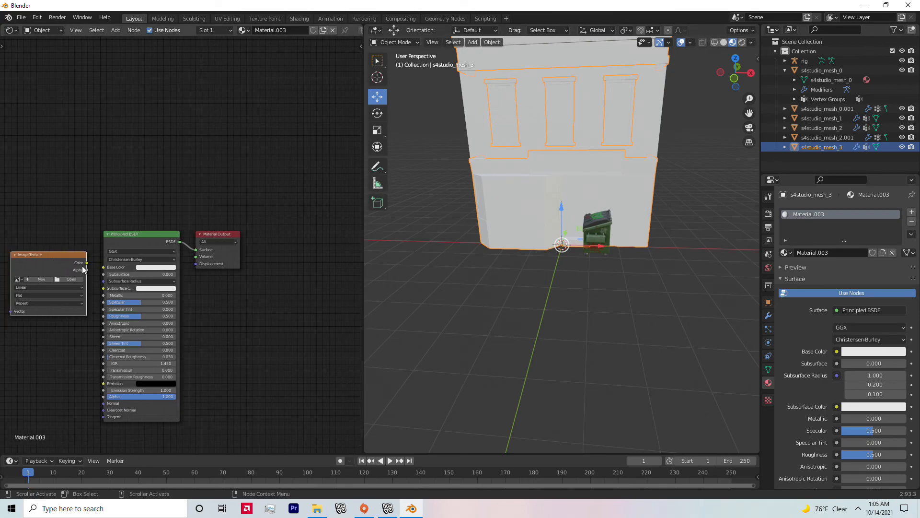
left_click_drag(84, 266, 103, 267)
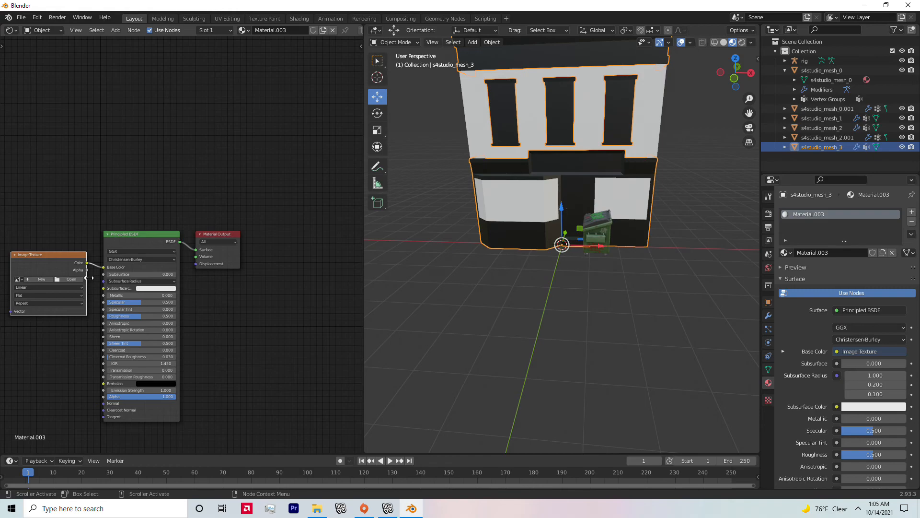
Load retail.png from the objects folder into the building material's Image Texture node.
left_click(71, 279)
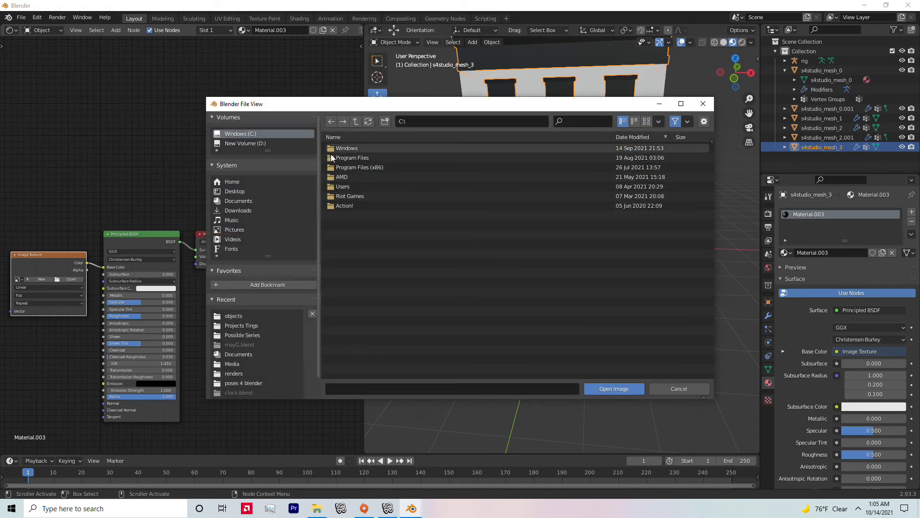
left_click(257, 317)
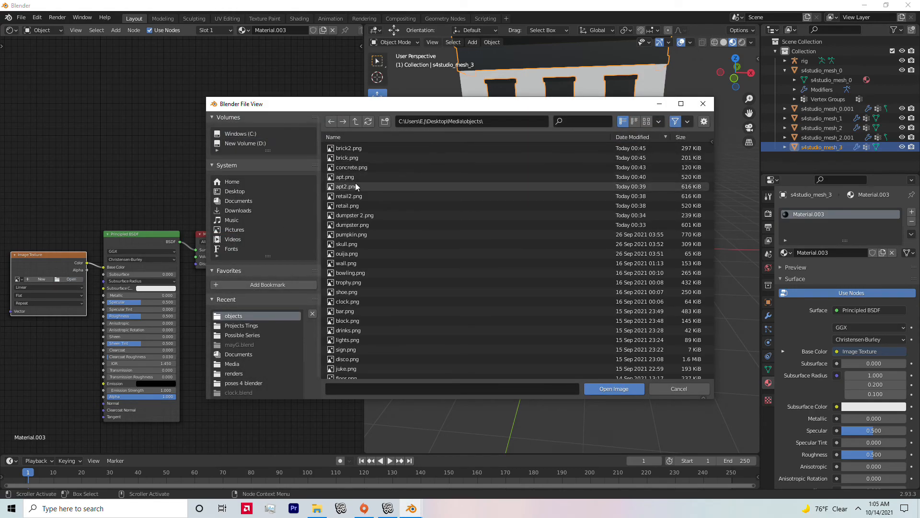
left_click(363, 205)
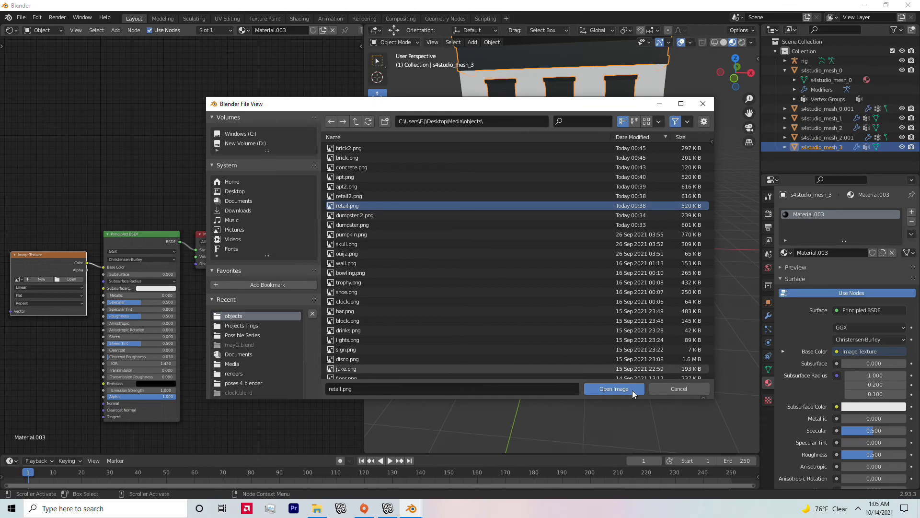
left_click(631, 390)
mouse_move(648, 300)
middle_mouse_down()
mouse_move(700, 304)
mouse_move(625, 300)
mouse_move(643, 300)
middle_mouse_up()
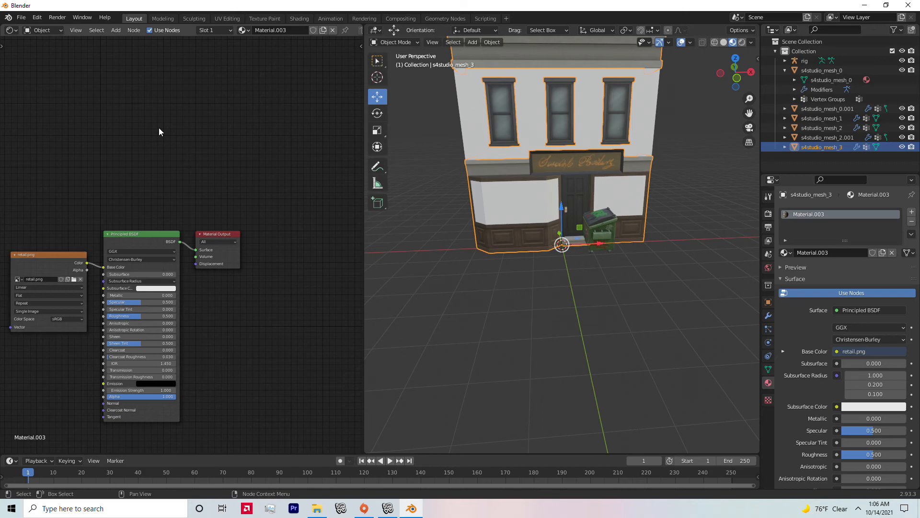
Try deleting the storefront window mesh s4studio_mesh_2.001, and undo the deletion.
left_click(838, 138)
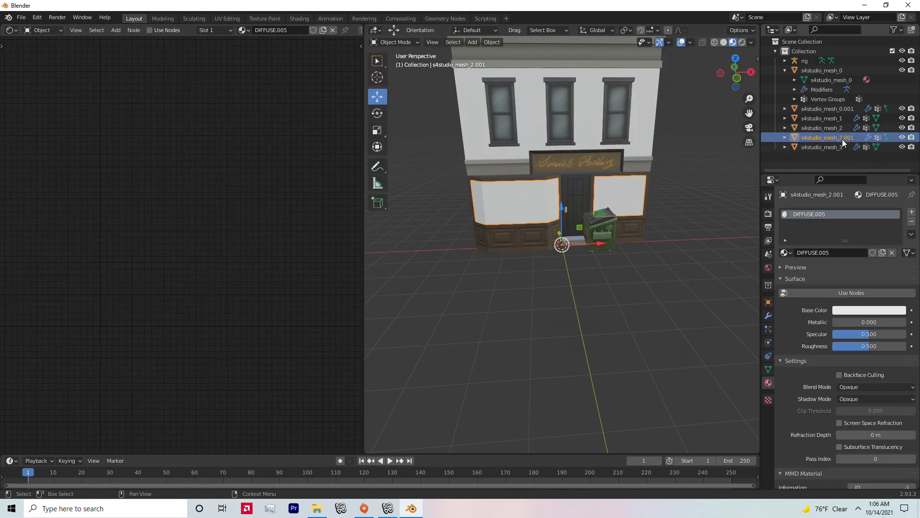
key("Delete")
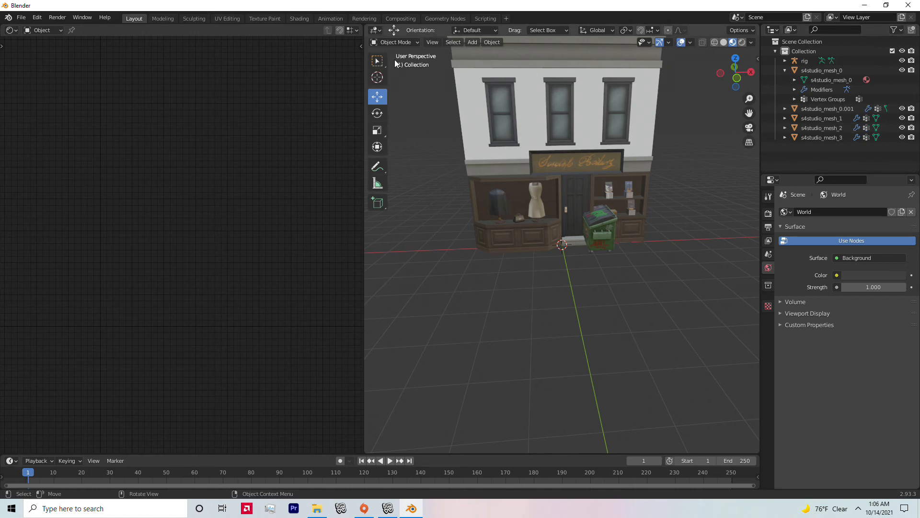
key("ctrl+z")
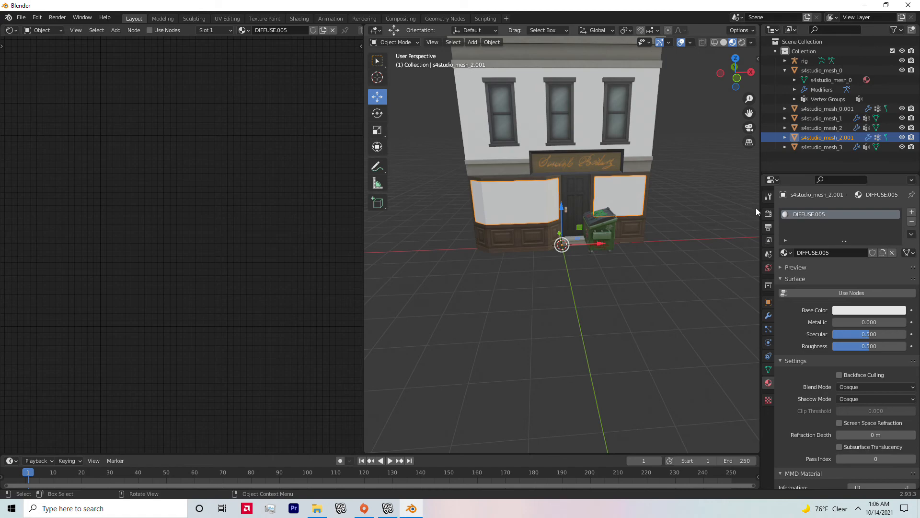
Open the name of the storefront window mesh's DIFFUSE.005 material for editing.
left_click(860, 310)
left_click(836, 250)
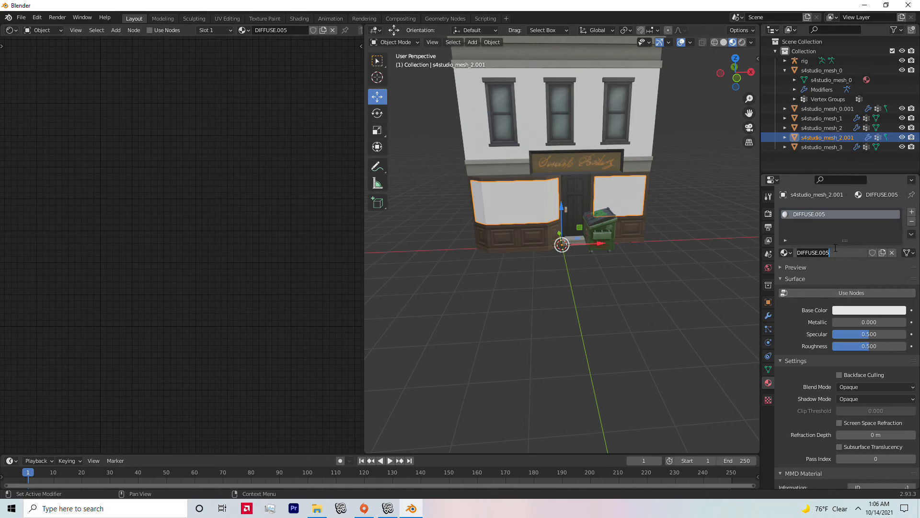
Set the blend mode of the shop window material DIFFUSE.005 to Alpha Hashed.
left_click(884, 387)
left_click(878, 418)
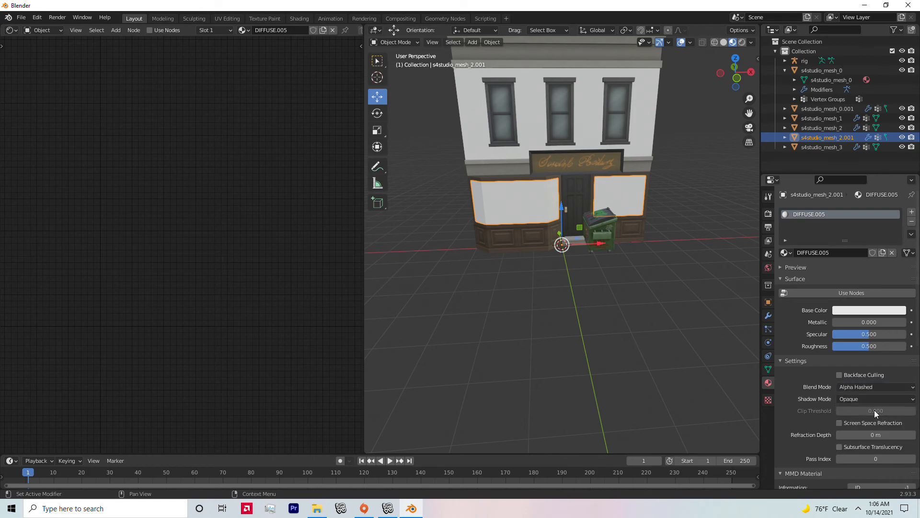
left_click(863, 388)
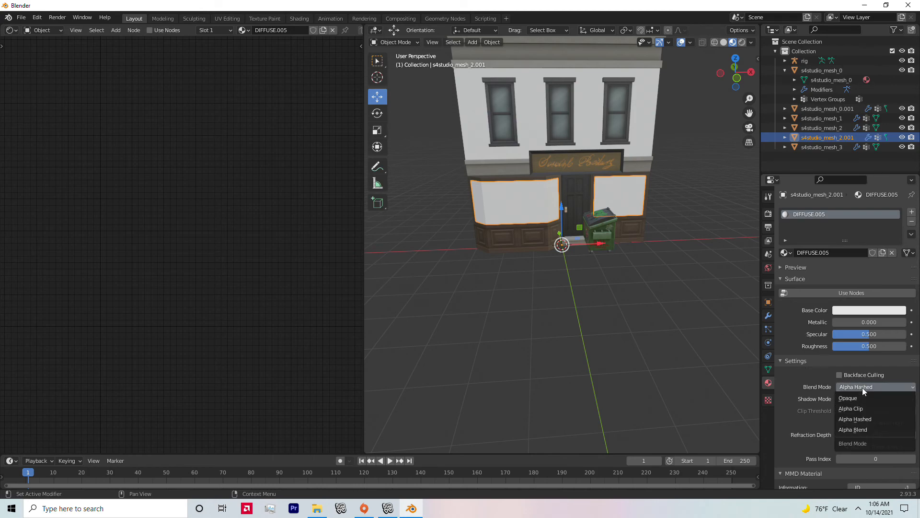
left_click(866, 419)
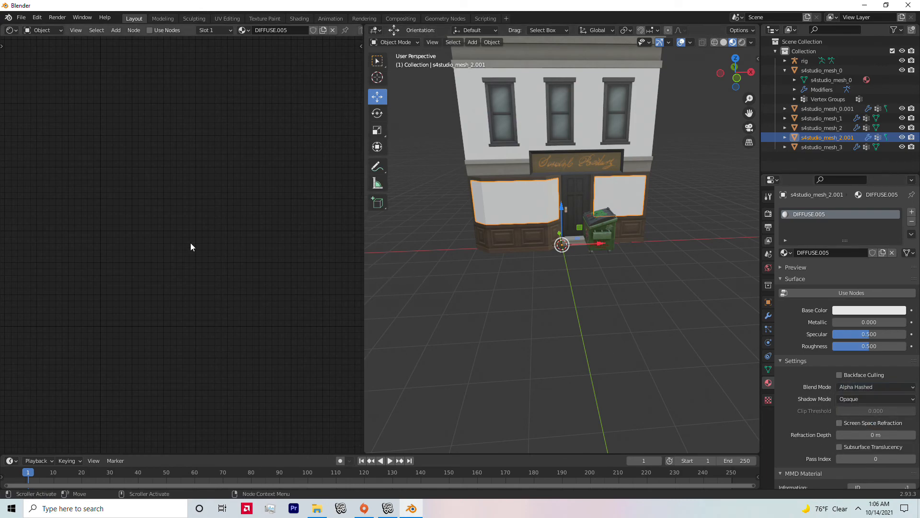
scroll(495, 230, "up", 2)
middle_click_drag(538, 207, 508, 233)
scroll(514, 216, "up", 4)
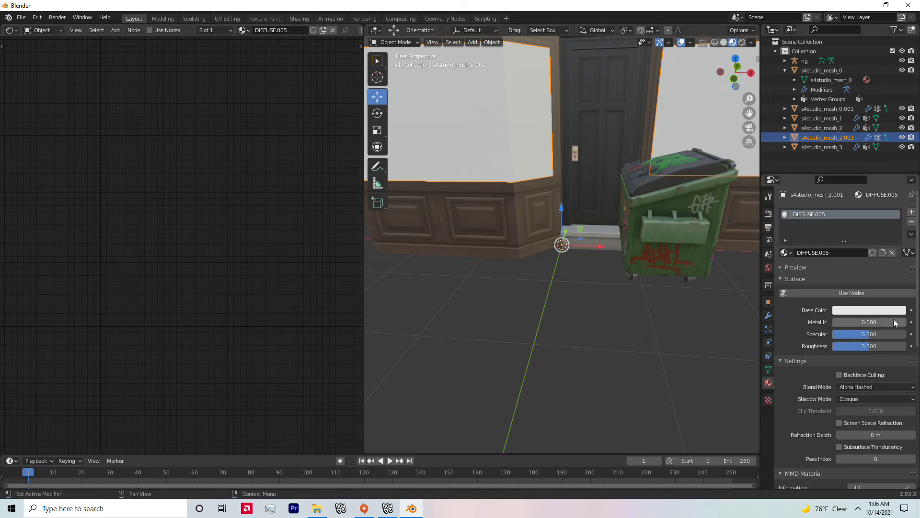
Try replacing the shop window material with a new one that uses a Glass BSDF surface.
left_click(912, 223)
left_click(821, 255)
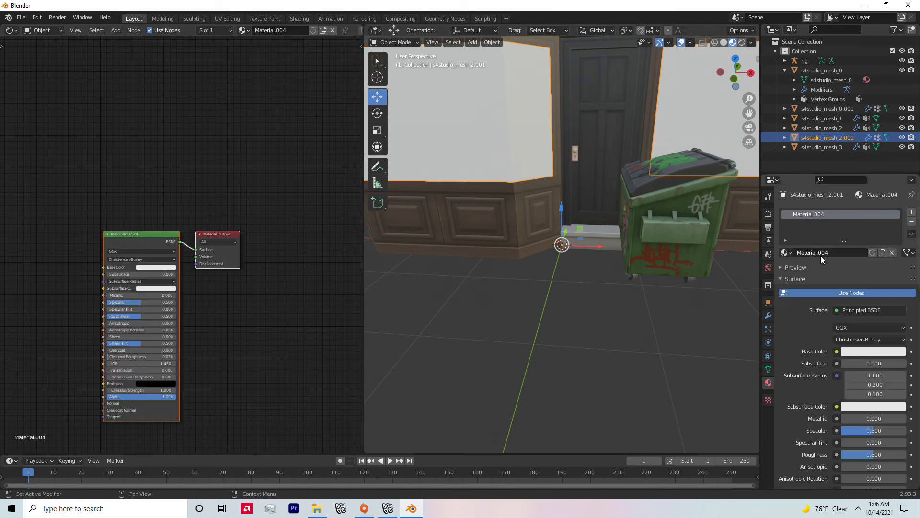
left_click(853, 310)
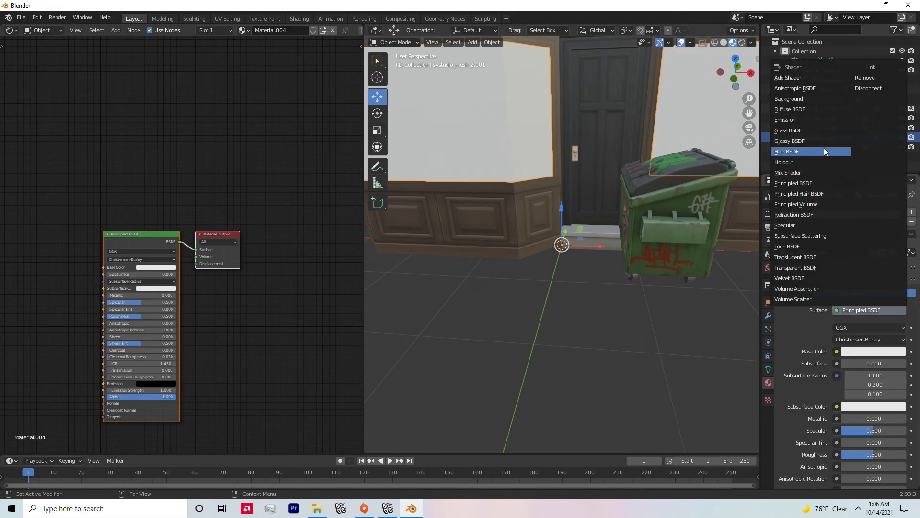
left_click(815, 128)
mouse_move(622, 206)
middle_mouse_down()
mouse_move(577, 218)
mouse_move(628, 223)
mouse_move(566, 215)
middle_mouse_up()
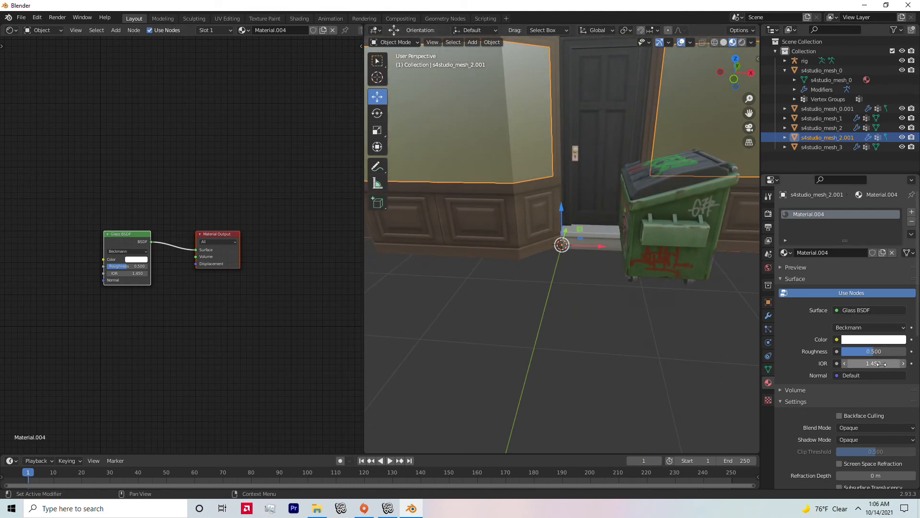
Set the glass shader's IOR to 1.050 and try adjusting its roughness.
mouse_move(875, 372)
left_mouse_down()
mouse_move(911, 372)
mouse_move(906, 362)
mouse_move(853, 363)
left_mouse_up()
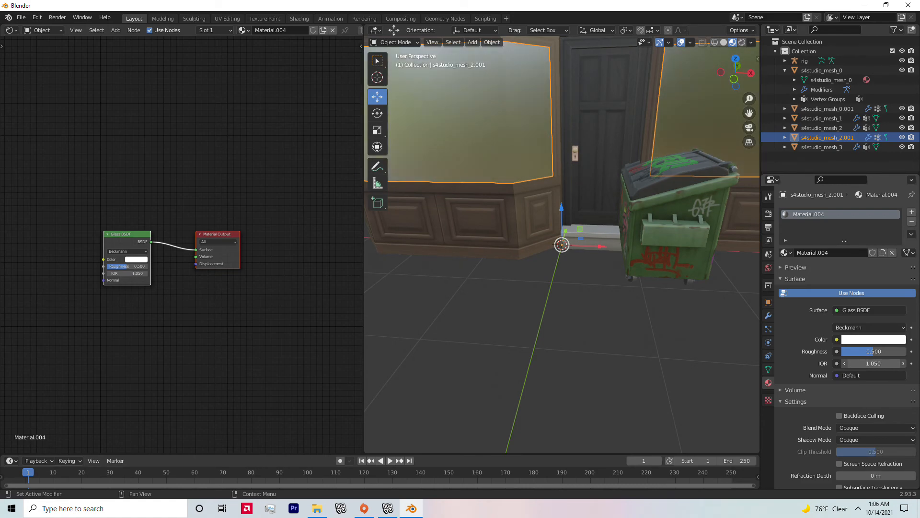
scroll(623, 298, "down", 5)
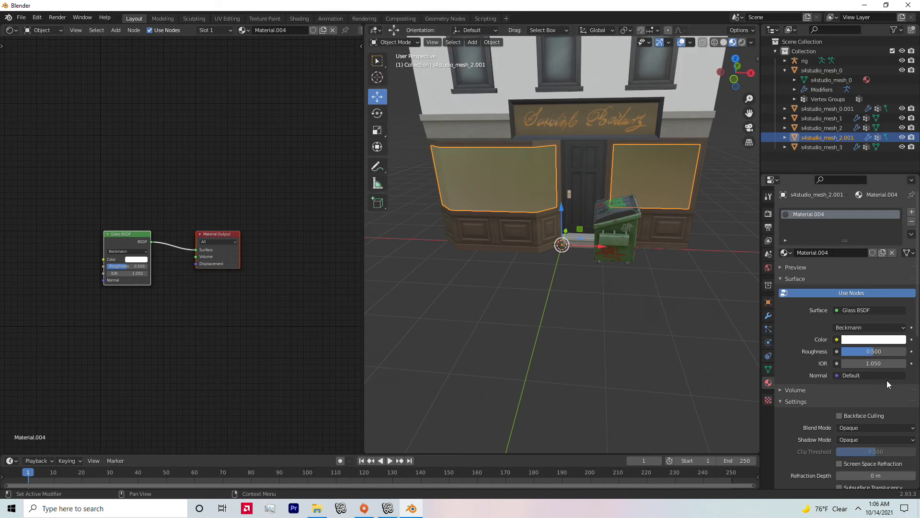
mouse_move(873, 355)
left_mouse_down()
mouse_move(899, 354)
mouse_move(877, 352)
left_mouse_up()
Replace the shop window's glass material with a new default material and reposition its shader nodes together to make room.
left_click(911, 222)
left_click(905, 252)
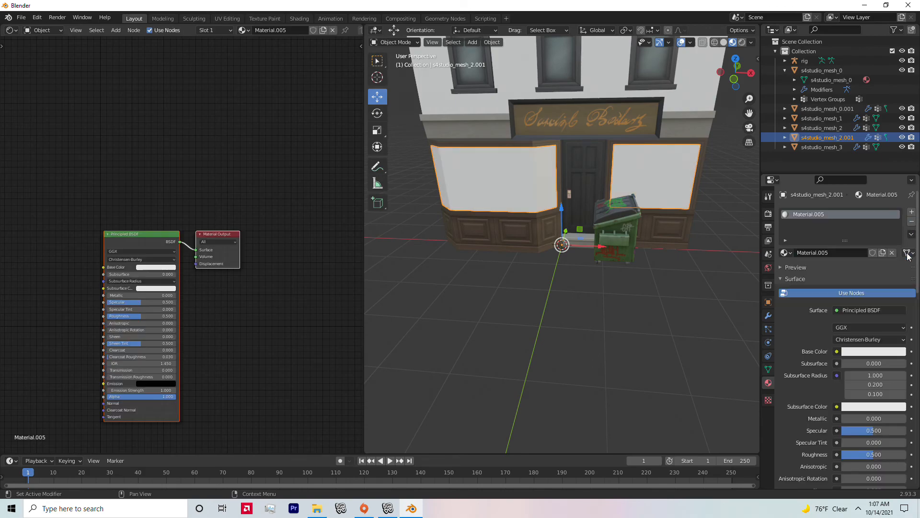
left_click_drag(126, 231, 147, 226)
left_click_drag(136, 175, 243, 287)
left_click_drag(157, 224, 209, 178)
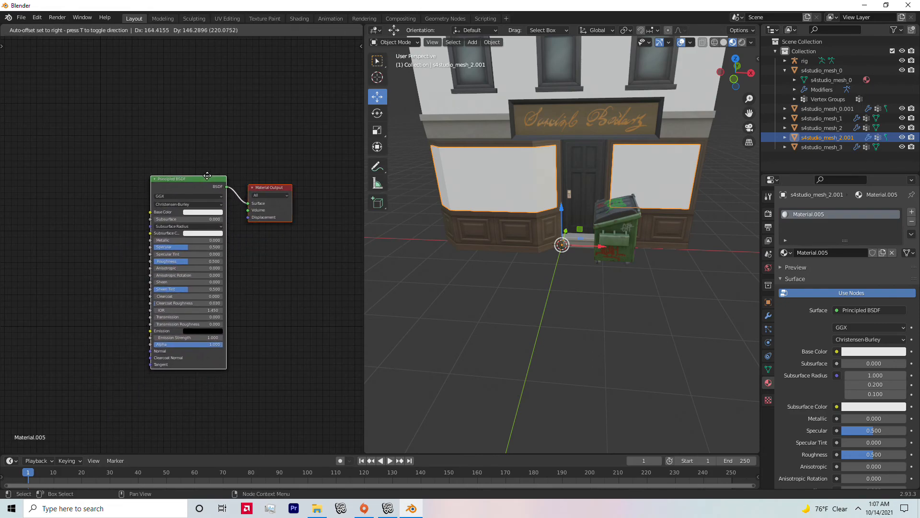
Insert a Mix Shader between the Principled BSDF and Material Output, feeding the Principled BSDF into its second shader input.
left_click(94, 229)
key("shift+a")
mouse_move(90, 232)
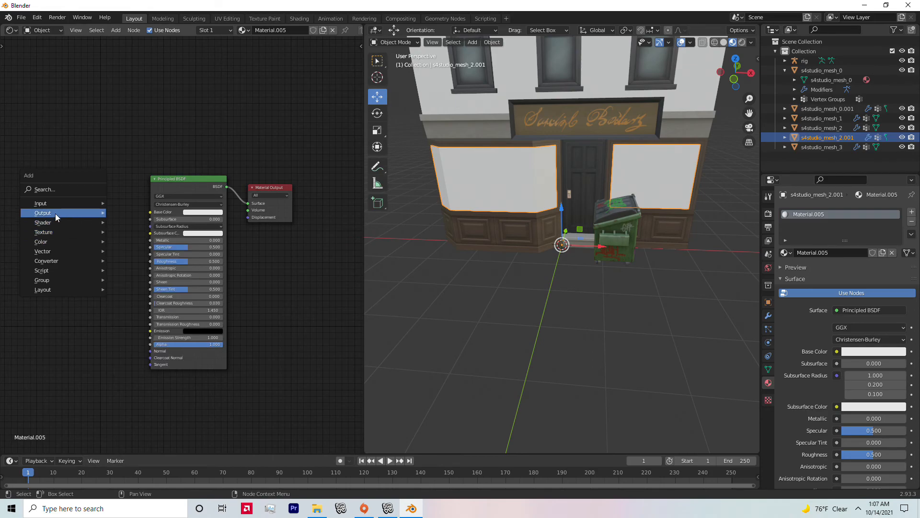
mouse_move(62, 225)
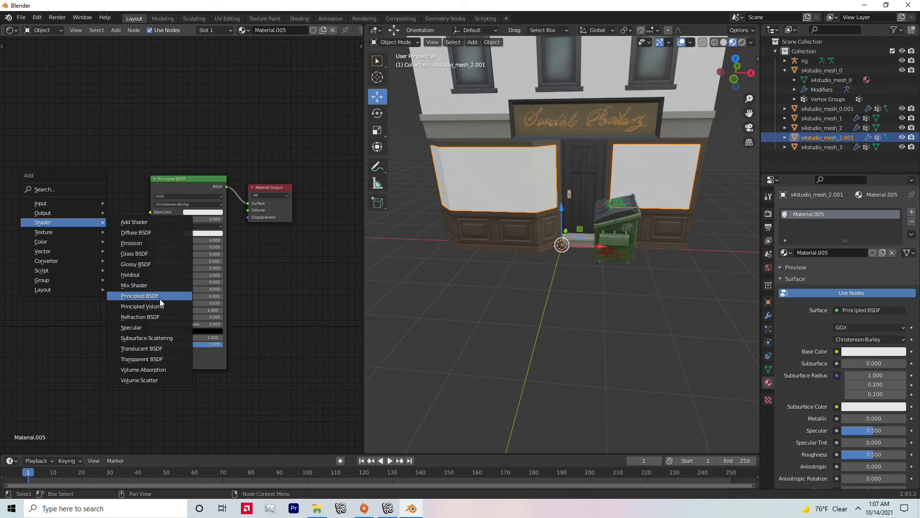
left_click(158, 286)
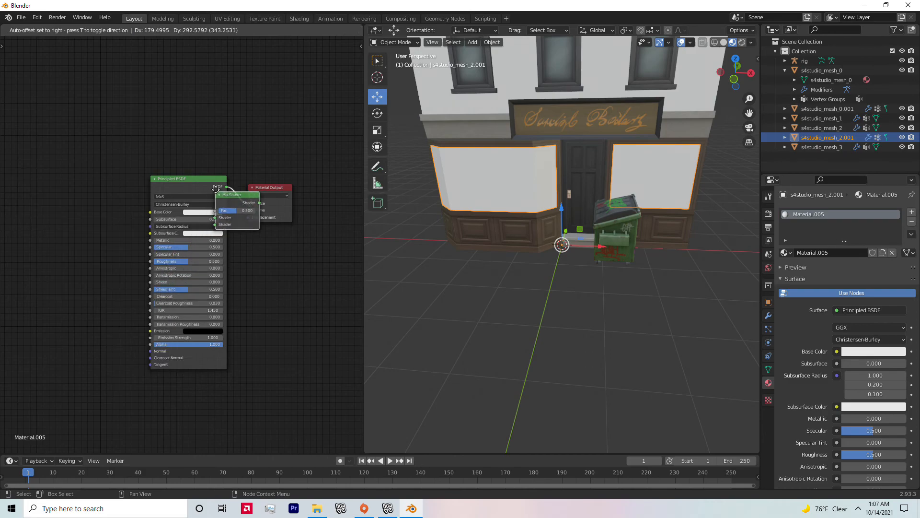
left_click(253, 175)
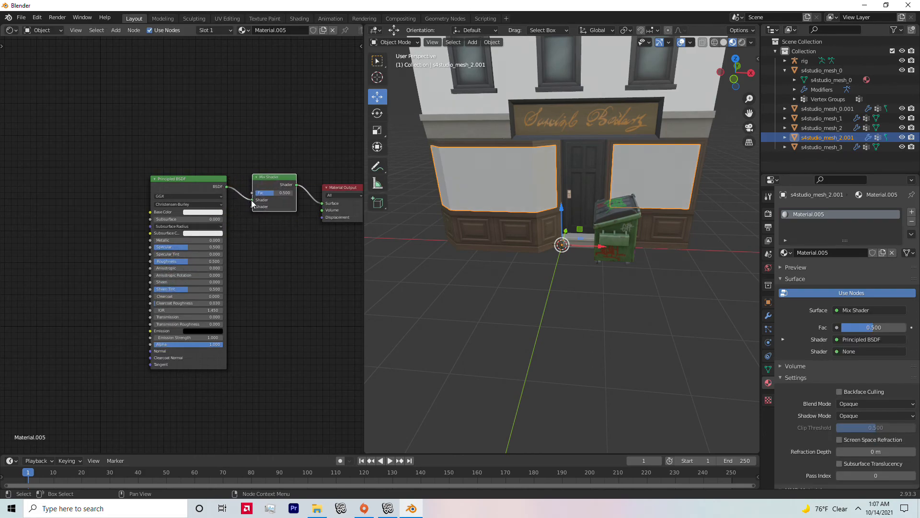
left_click_drag(252, 206, 252, 206)
Add a Transparent BSDF above the Principled BSDF and connect it to the Mix Shader's first shader input.
key("shift+a")
mouse_move(264, 250)
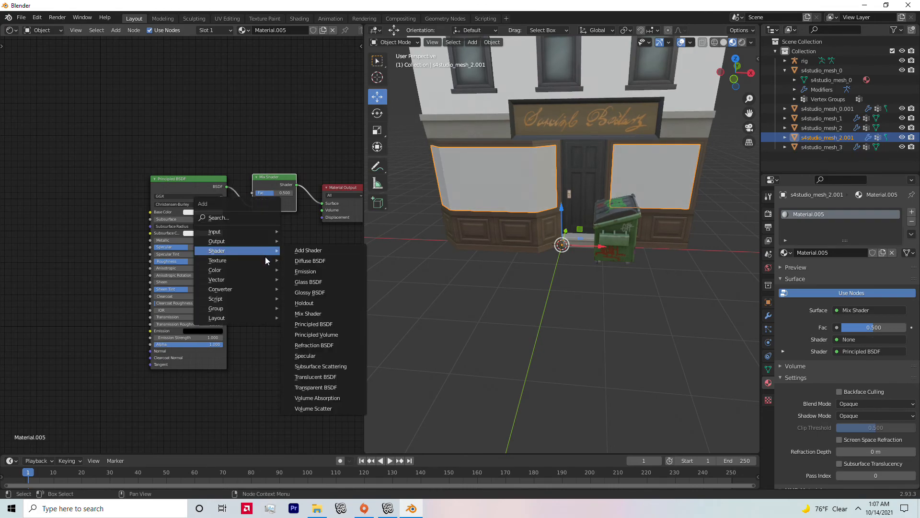
left_click(320, 387)
left_click(175, 144)
left_click_drag(221, 156, 228, 166)
left_click_drag(253, 201, 253, 202)
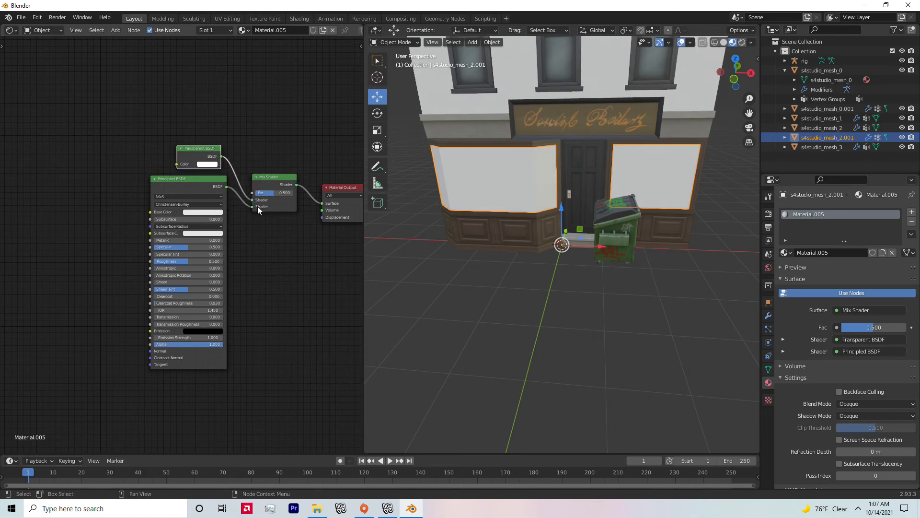
Set the new window material's blend mode to Alpha Hashed.
left_click(853, 403)
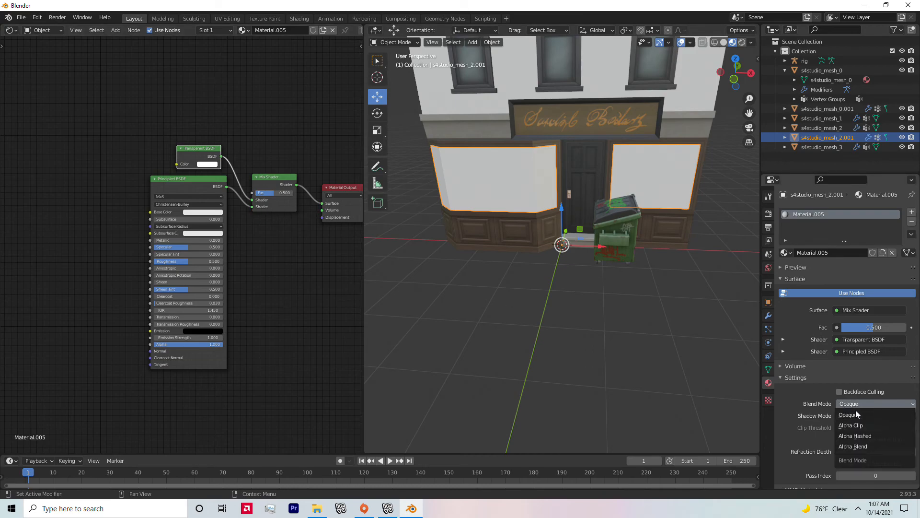
left_click(866, 433)
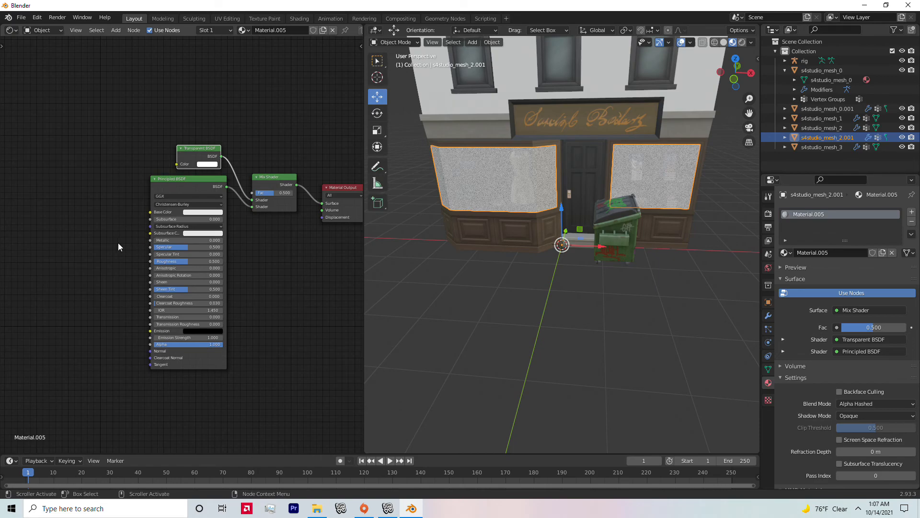
key("shift+a")
mouse_move(118, 243)
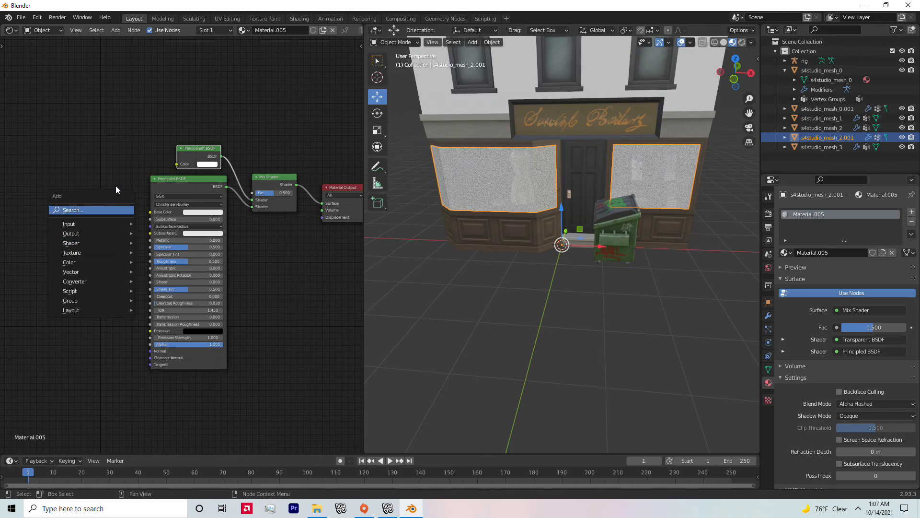
Check the windows in rendered shading, return to material preview, and set the Mix Shader factor to 0.000.
scroll(531, 218, "up", 4)
middle_click_drag(516, 206, 560, 209)
left_click(742, 42)
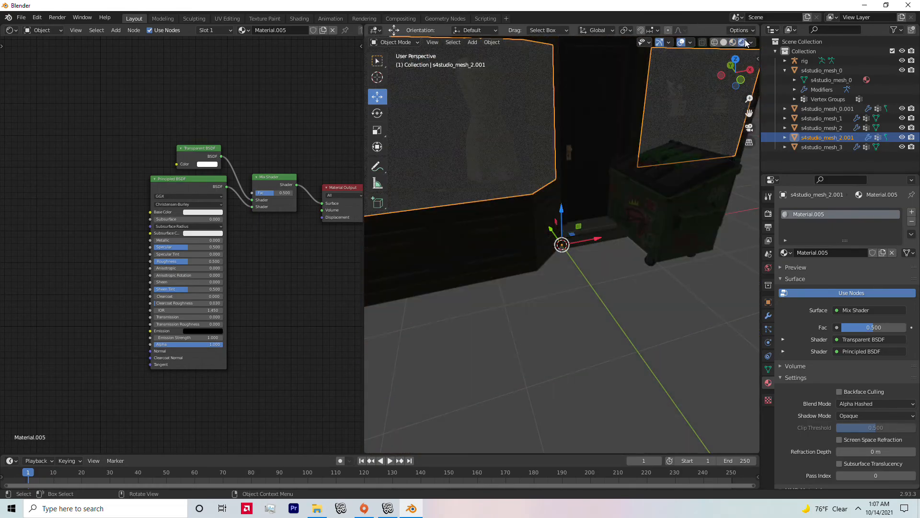
left_click(733, 43)
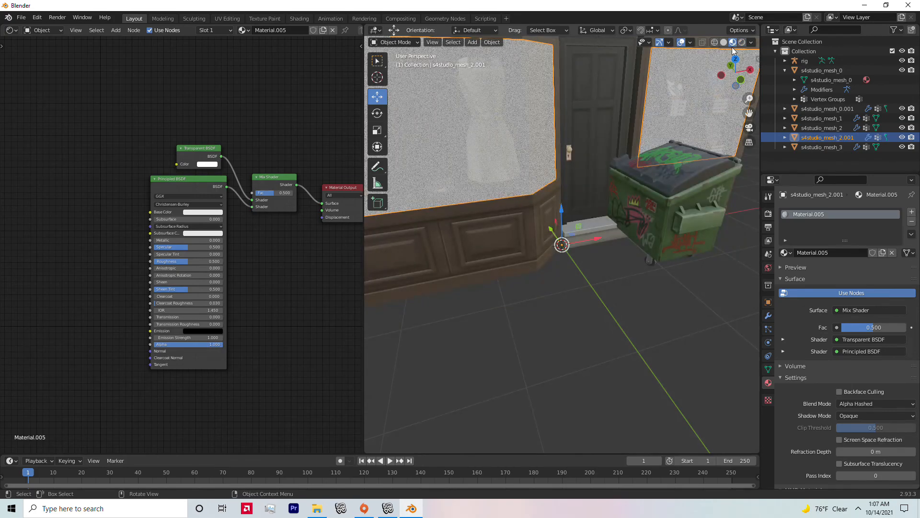
left_click_drag(864, 321, 832, 327)
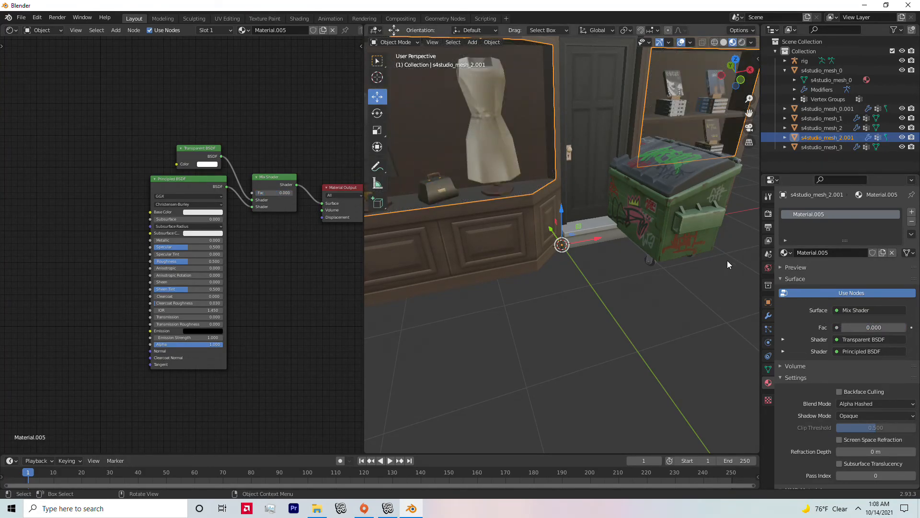
Examine the storefront displays through the window panes from several angles, with the window mesh deselected.
left_click(678, 329)
middle_click_drag(674, 328, 536, 194)
left_click(539, 156)
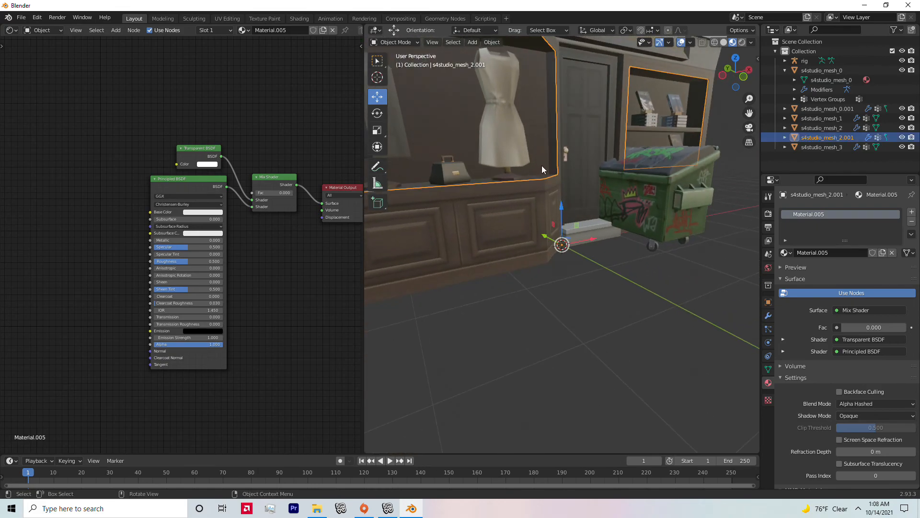
middle_click_drag(624, 257, 564, 266)
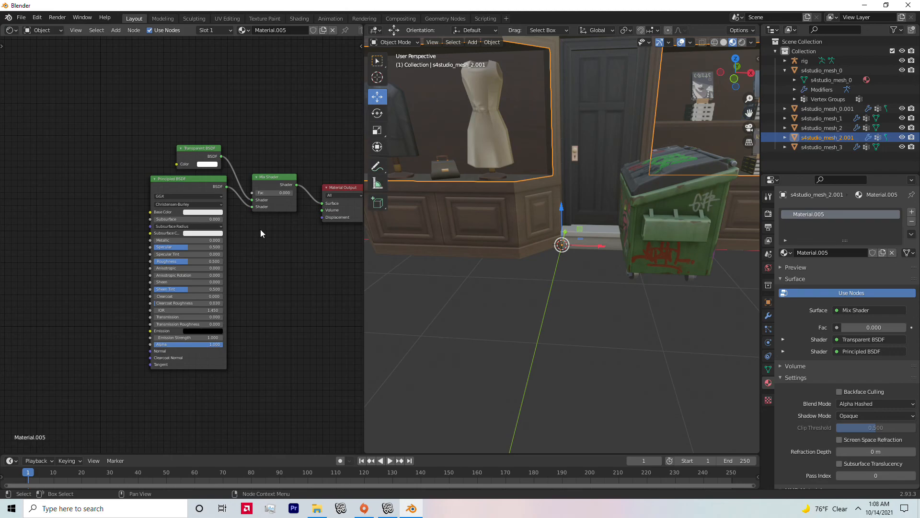
mouse_move(275, 228)
middle_mouse_down()
mouse_move(333, 222)
mouse_move(262, 235)
middle_mouse_up()
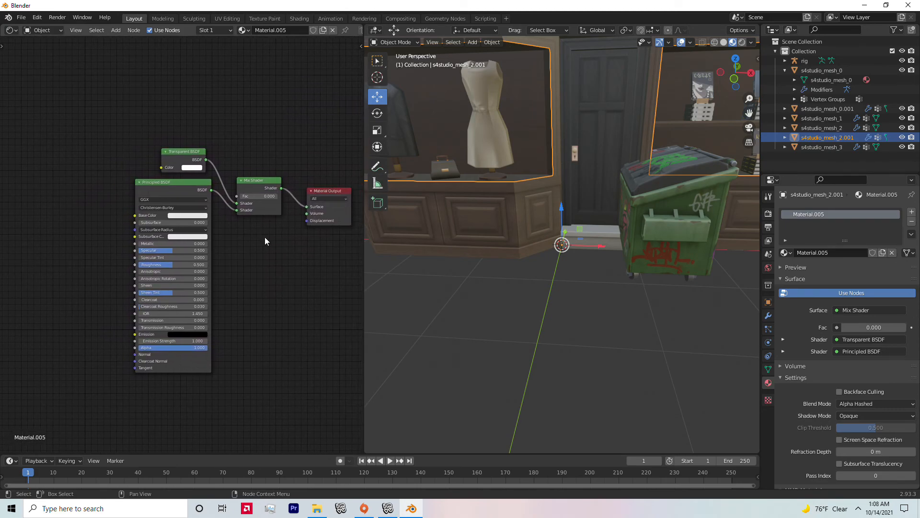
left_click(612, 324)
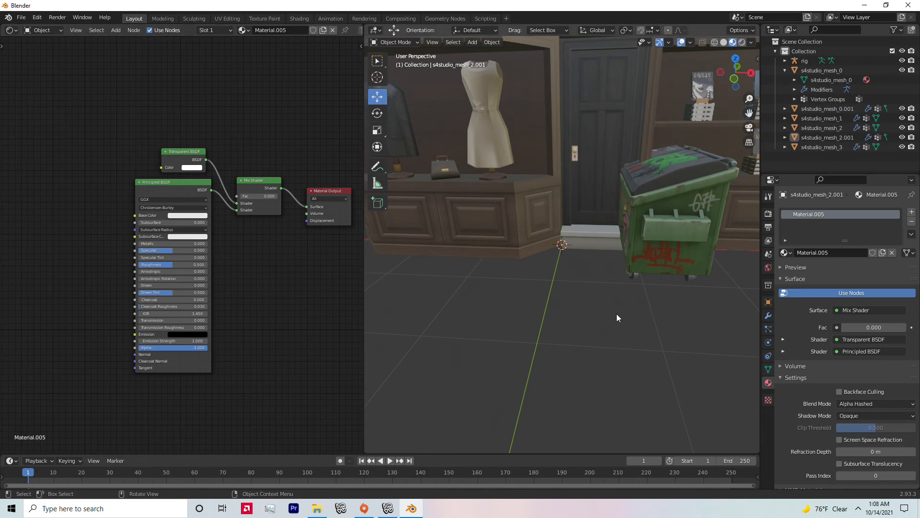
scroll(617, 315, "down", 8)
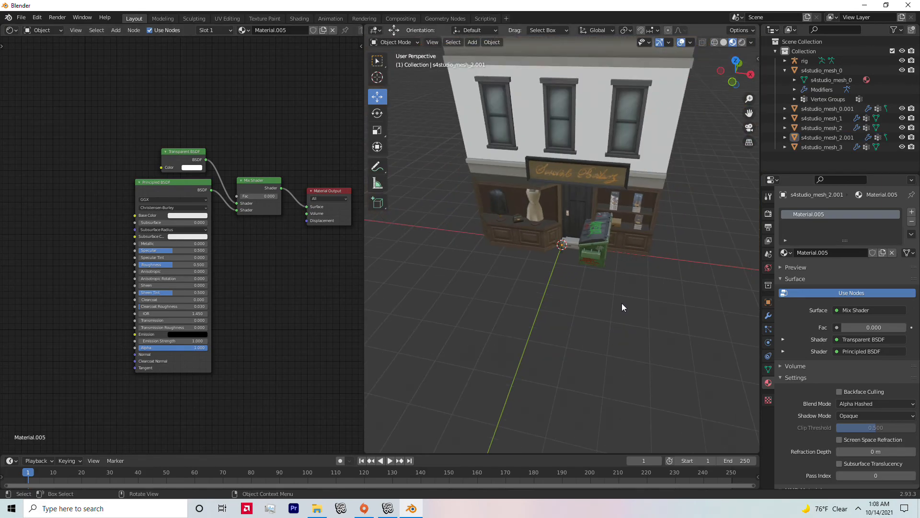
Select the building mesh s4studio_mesh_1 and replace its DIFFUSE.006 material with a new default material.
left_click(571, 227)
middle_click_drag(572, 228, 614, 163)
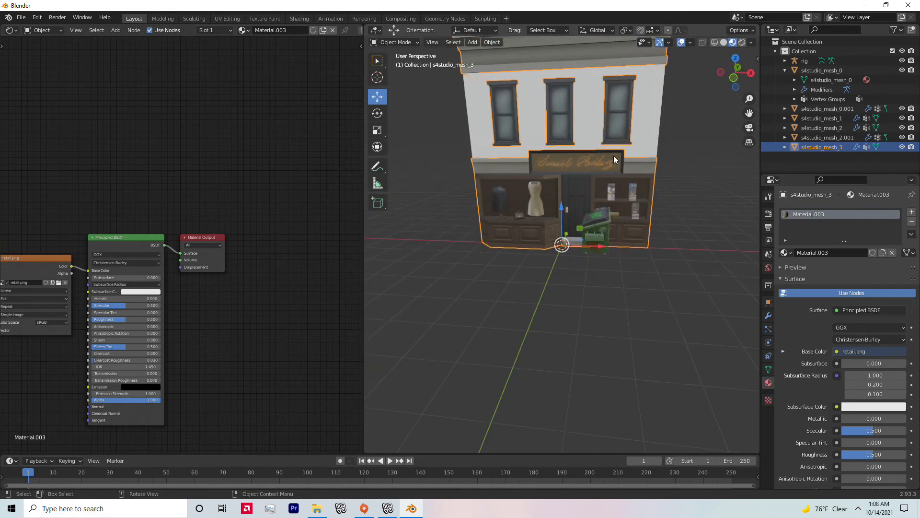
left_click(584, 174)
mouse_move(564, 149)
middle_mouse_down()
mouse_move(600, 145)
mouse_move(482, 143)
mouse_move(581, 150)
middle_mouse_up()
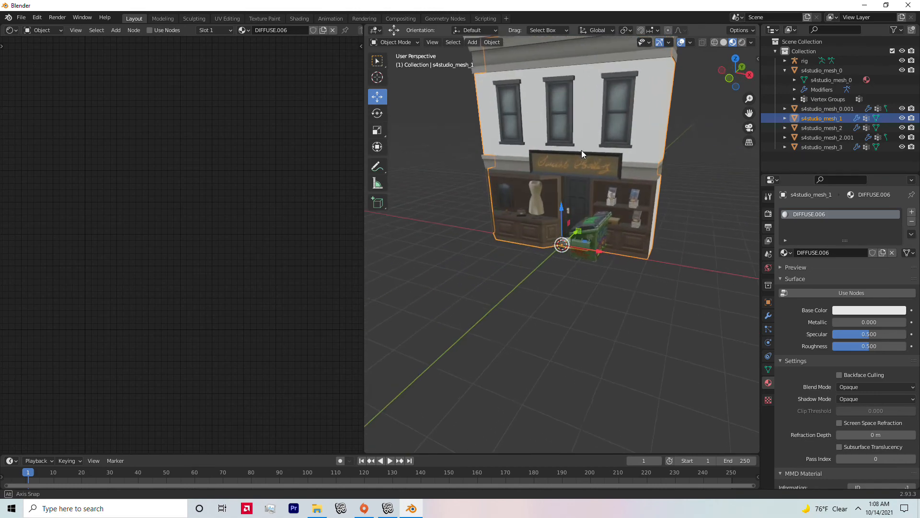
left_click(912, 221)
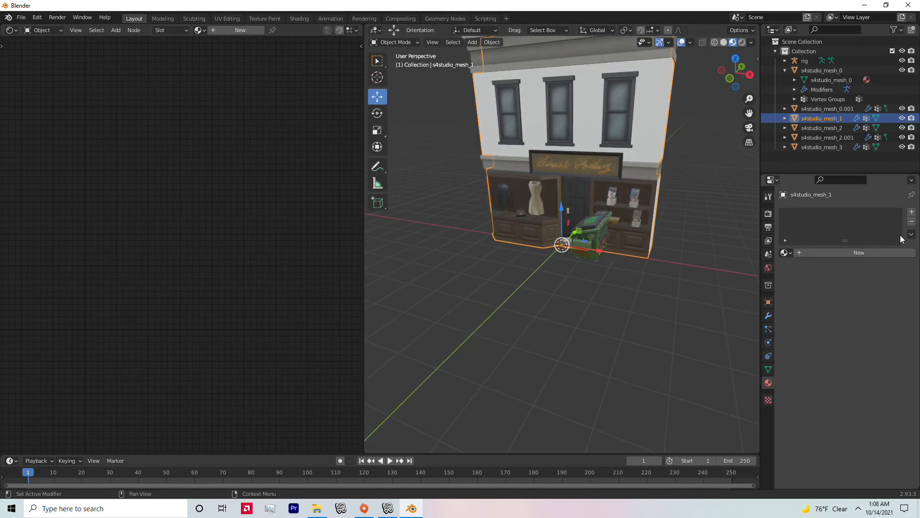
left_click(877, 252)
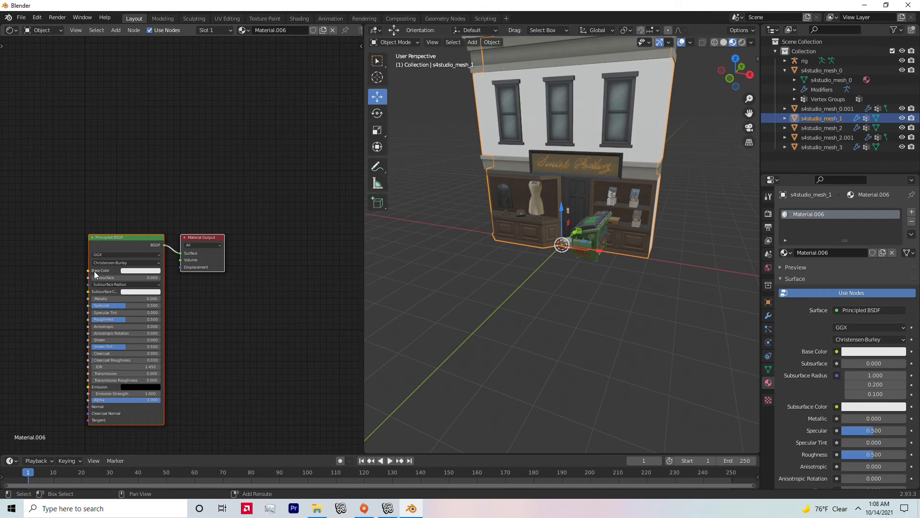
Add an Image Texture node beside the Principled BSDF in the new building material.
key("shift+a")
mouse_move(65, 272)
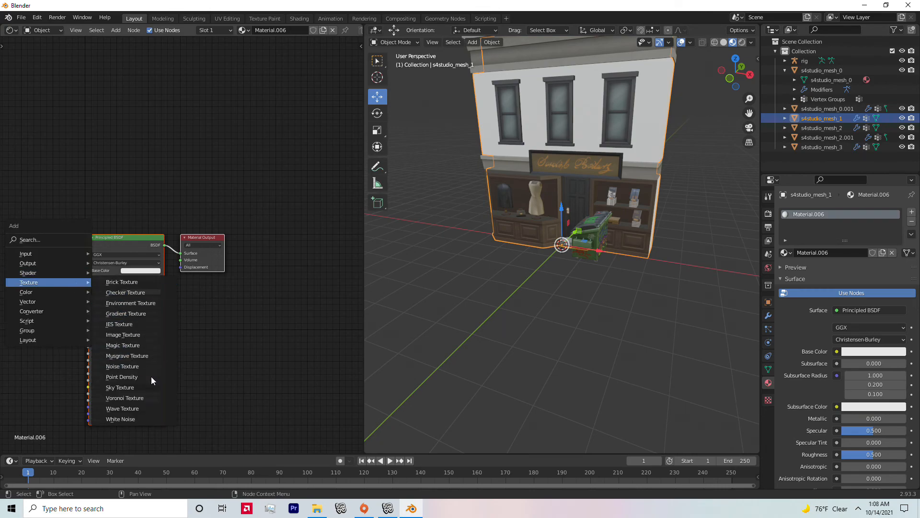
left_click(145, 336)
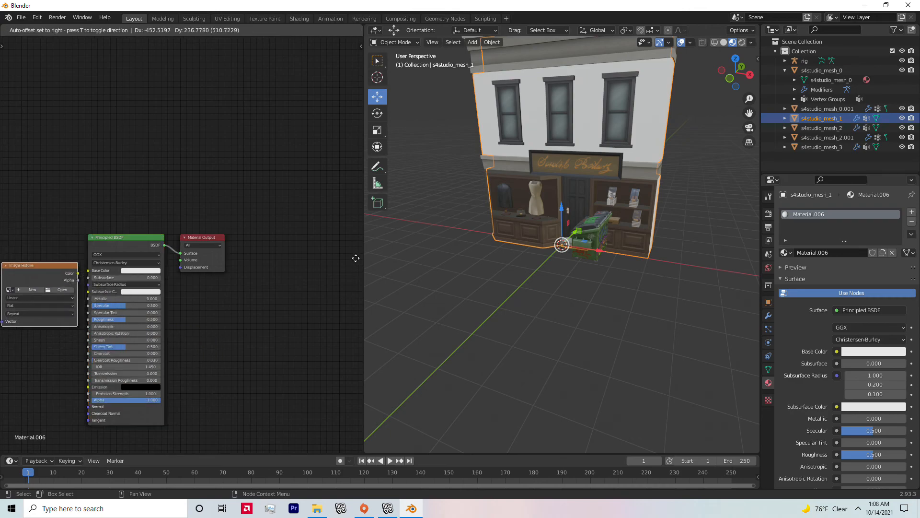
left_click(3, 259)
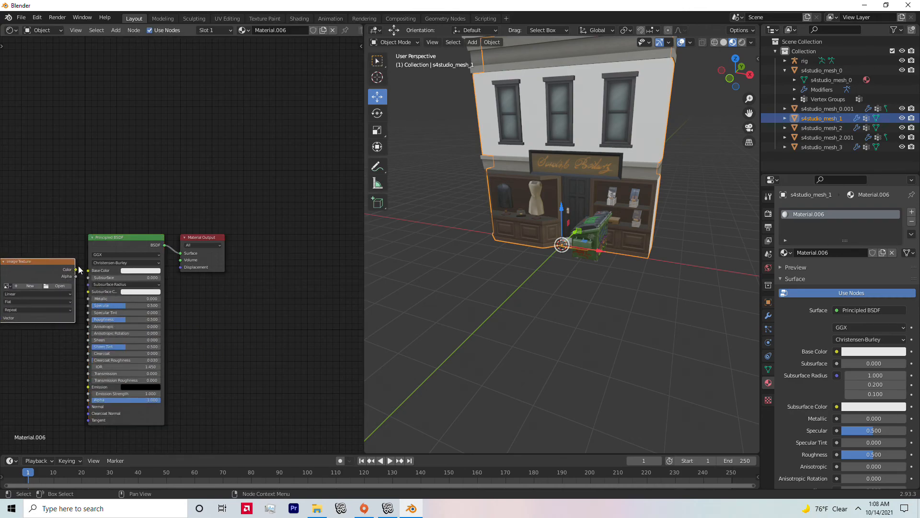
Feed the Image Texture's color into the Principled BSDF's Base Color and load retail2.png from the objects folder.
left_click_drag(75, 269, 88, 270)
left_click(64, 286)
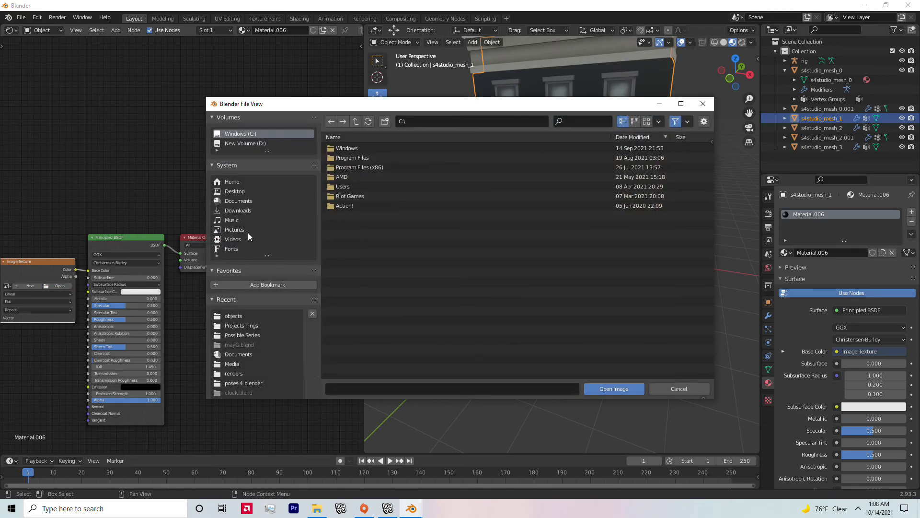
left_click(266, 315)
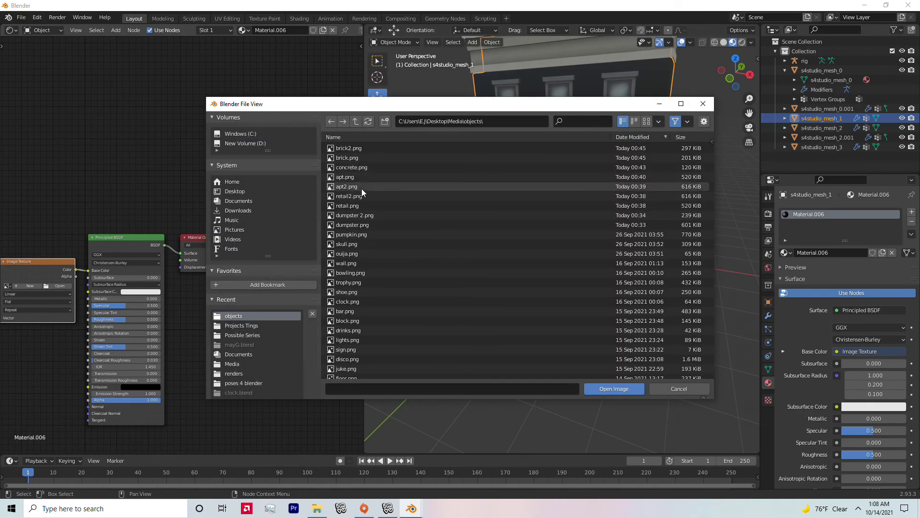
left_click(347, 196)
left_click(628, 389)
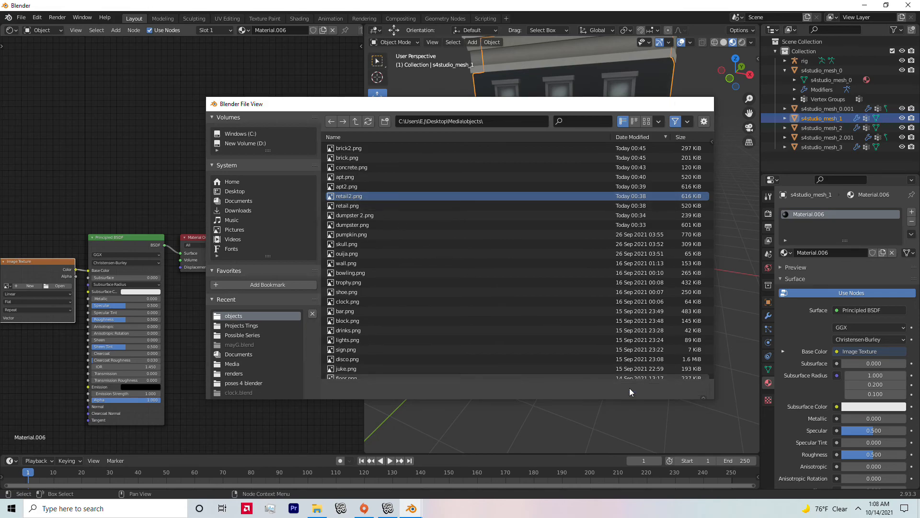
left_click(657, 312)
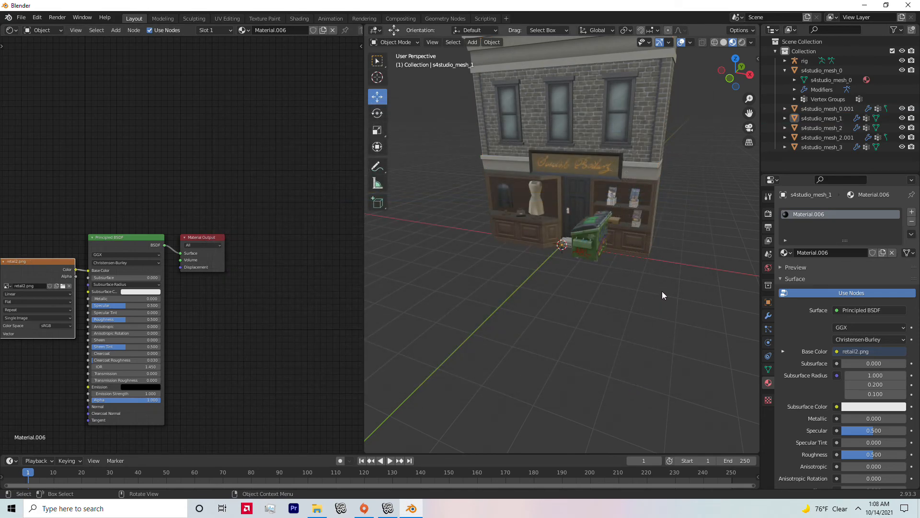
Delete the mesh s4studio_mesh_0.001 from the storefront model.
middle_click_drag(672, 259, 625, 256)
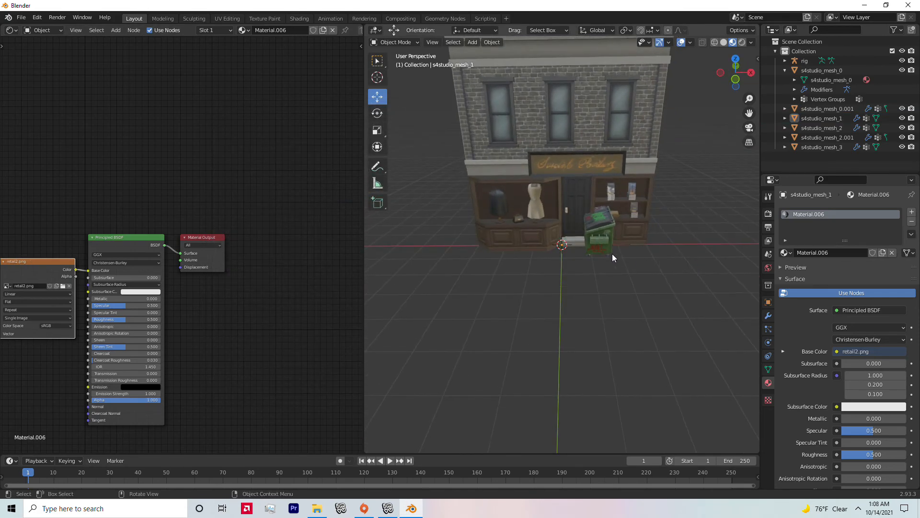
middle_click_drag(580, 228, 637, 226)
left_click(547, 223)
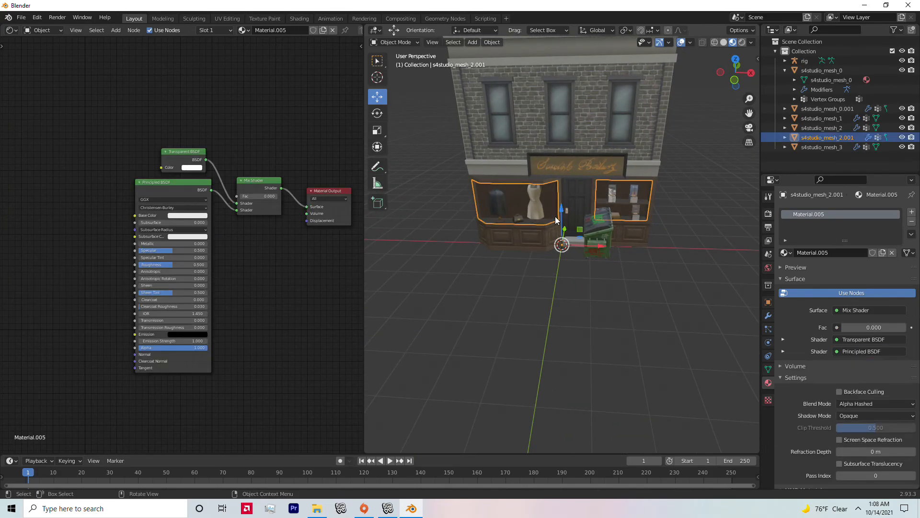
left_click(666, 191)
middle_click_drag(637, 195, 719, 190)
middle_click_drag(697, 224, 665, 182)
left_click(517, 205)
key("Delete")
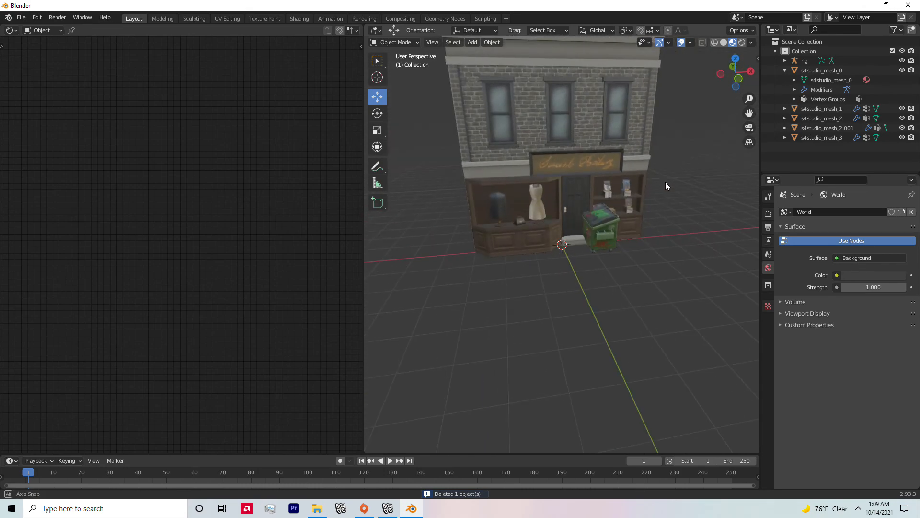
Select the storefront's trim, window and brick meshes together and move them along the X axis, away from the dumpster.
left_click(578, 203)
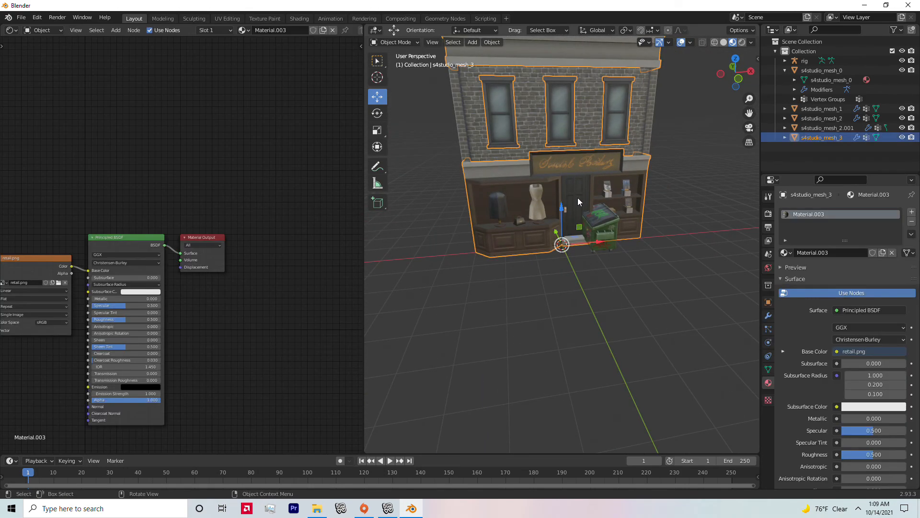
left_click(539, 202, "shift")
left_click(473, 123, "shift")
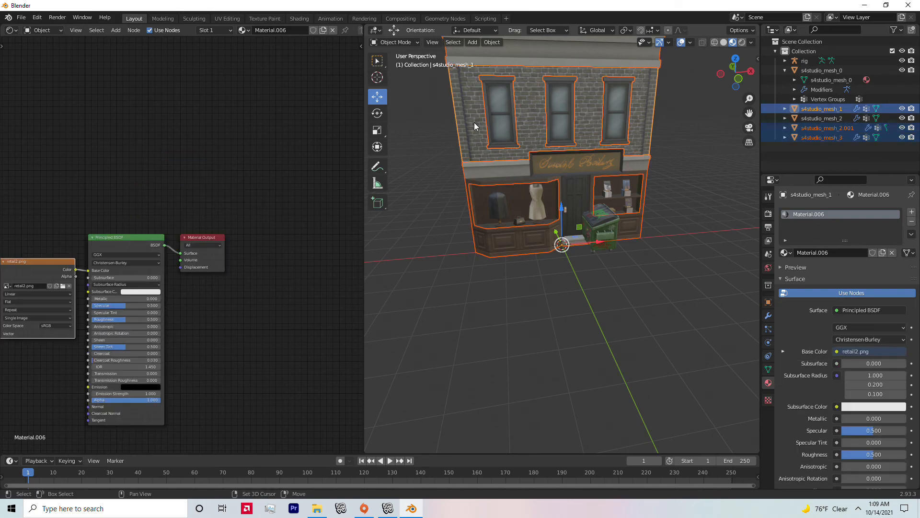
left_click_drag(590, 246, 468, 242)
middle_click_drag(592, 214, 594, 252)
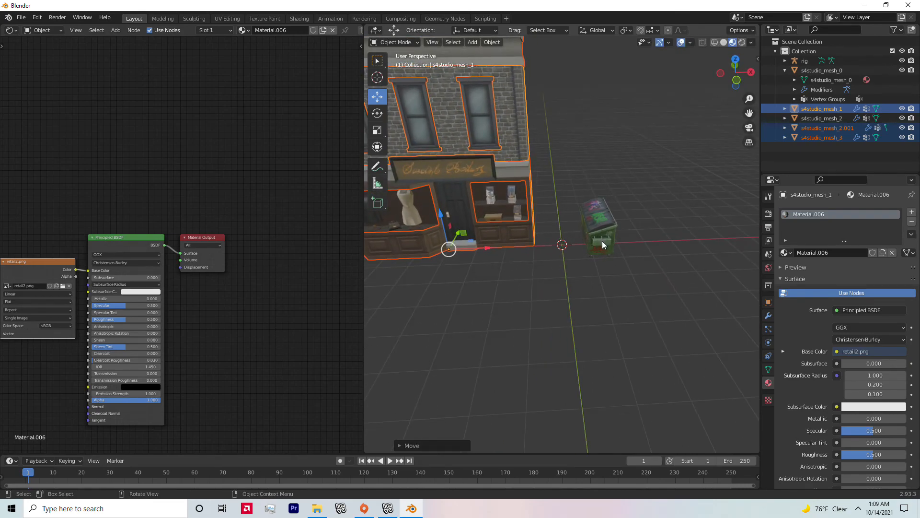
Move the dumpster closer to the storefront's side and set it back behind the X axis, then deselect it.
left_click(598, 226)
left_click_drag(626, 242, 574, 194)
mouse_move(614, 232)
middle_mouse_down()
mouse_move(539, 215)
mouse_move(614, 217)
middle_mouse_up()
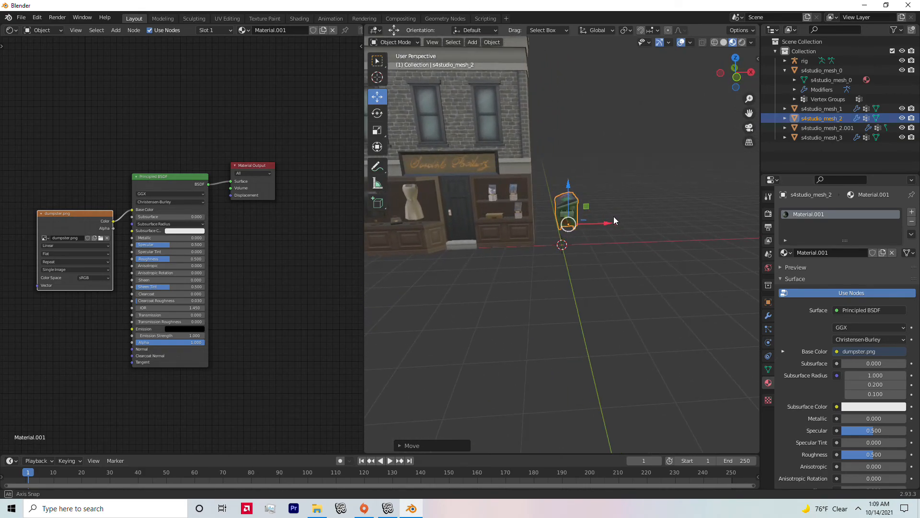
left_click(612, 253)
mouse_move(605, 252)
middle_mouse_down()
mouse_move(491, 237)
mouse_move(639, 254)
mouse_move(584, 241)
mouse_move(614, 239)
mouse_move(610, 254)
middle_mouse_up()
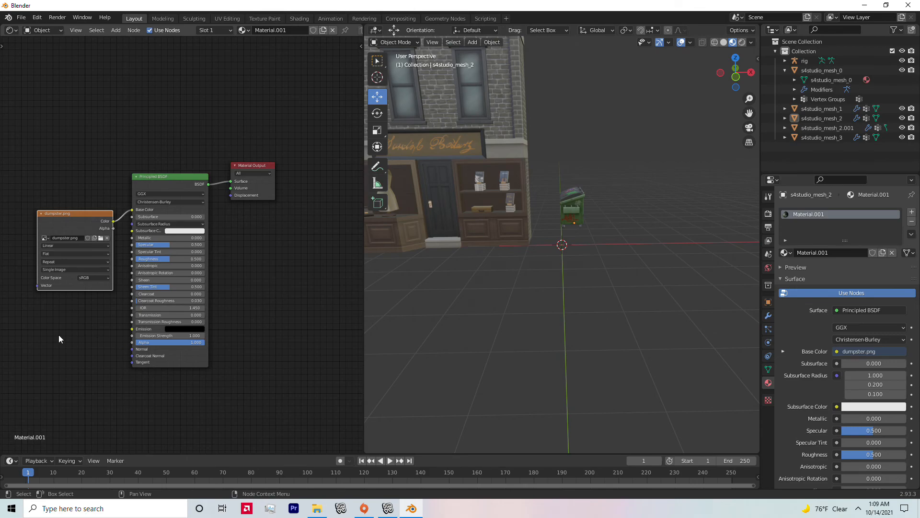
key("shift+a")
mouse_move(68, 298)
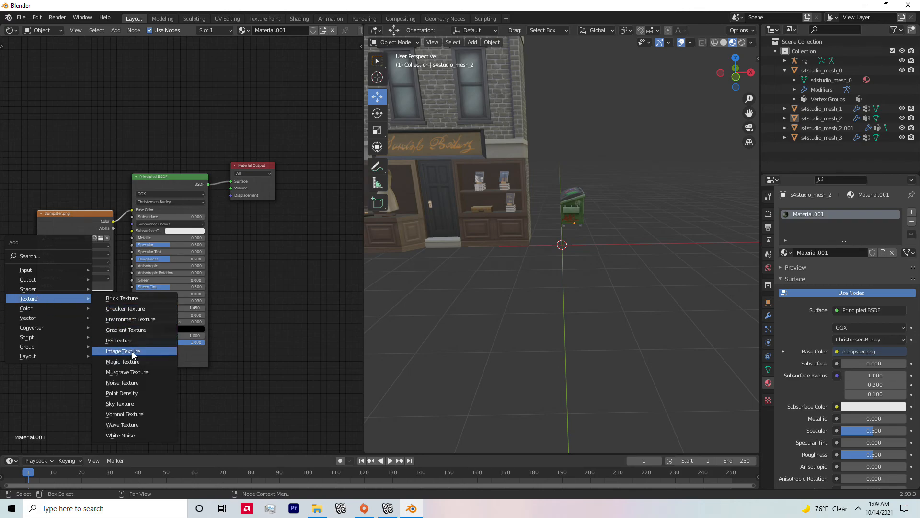
key("Escape")
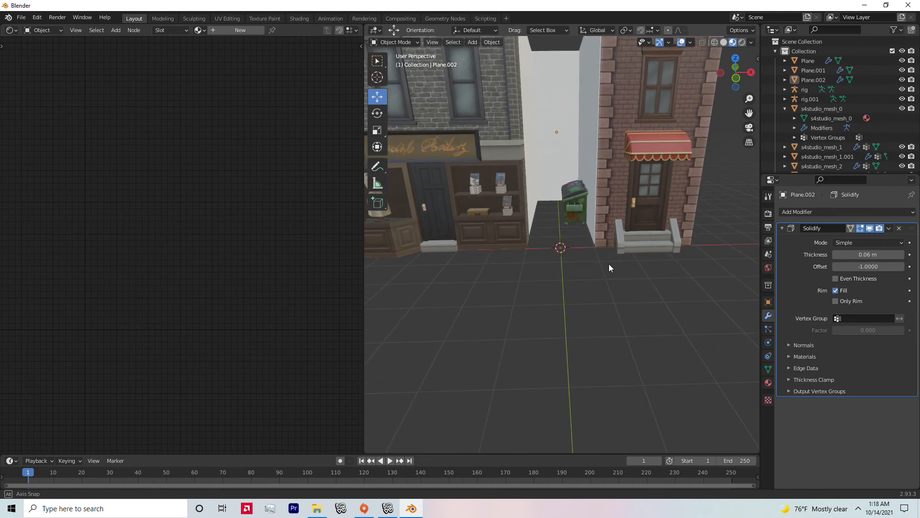
Split a narrow second node editor area off the edge of the shader editor.
middle_click_drag(609, 263, 606, 251)
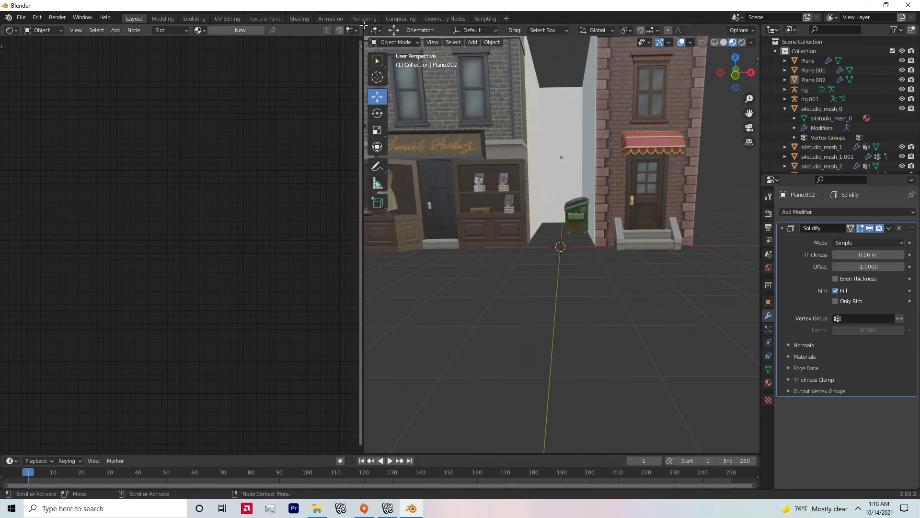
mouse_move(361, 25)
left_mouse_down()
mouse_move(330, 29)
mouse_move(354, 31)
left_mouse_up()
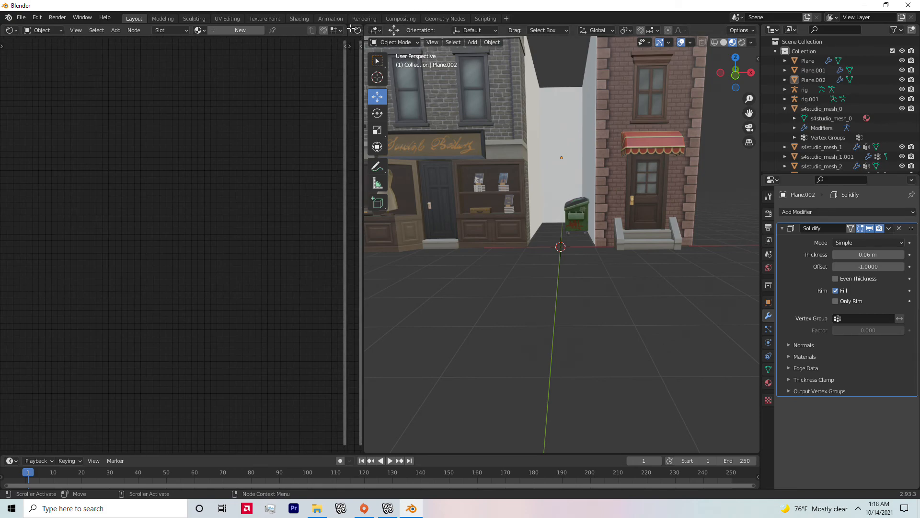
right_click(354, 51)
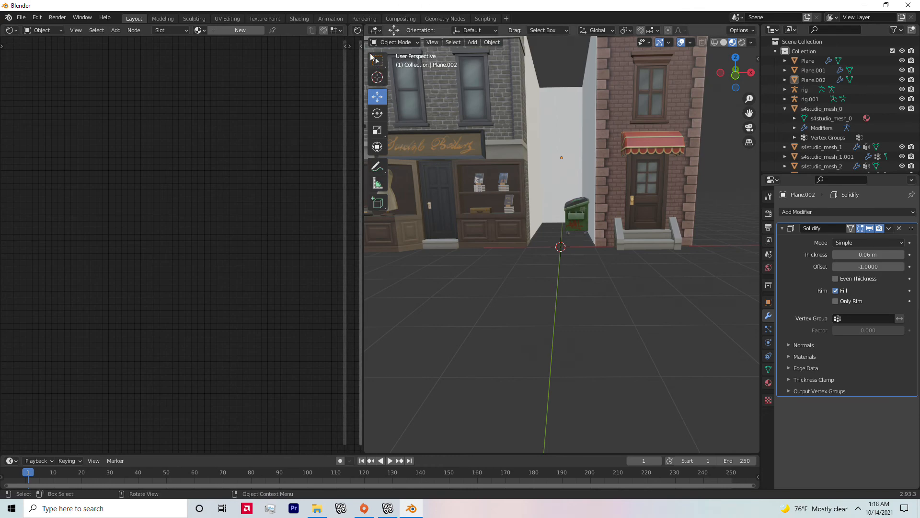
Examine the alley between the two buildings from several angles and select the wall plane Plane.001 beside the brick building.
scroll(471, 149, "down", 5)
middle_click_drag(556, 184, 551, 206)
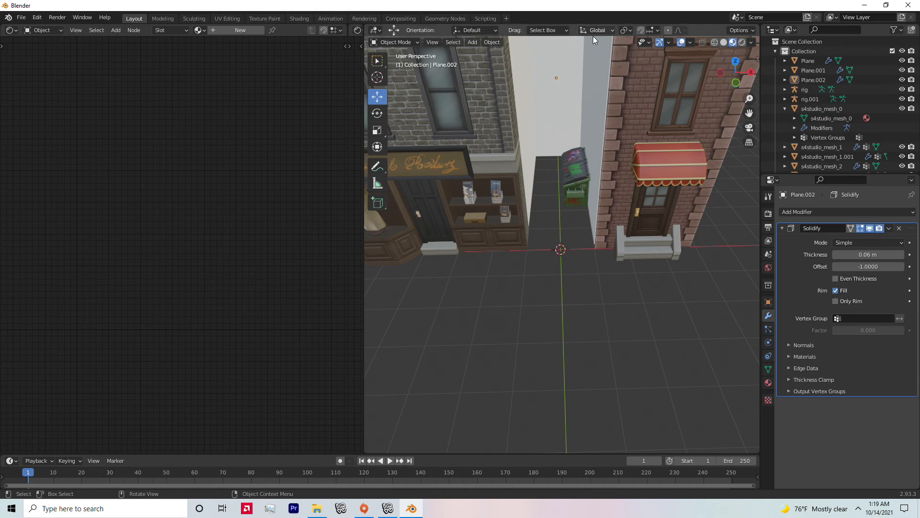
middle_click_drag(577, 157, 608, 180)
middle_click_drag(589, 135, 553, 114)
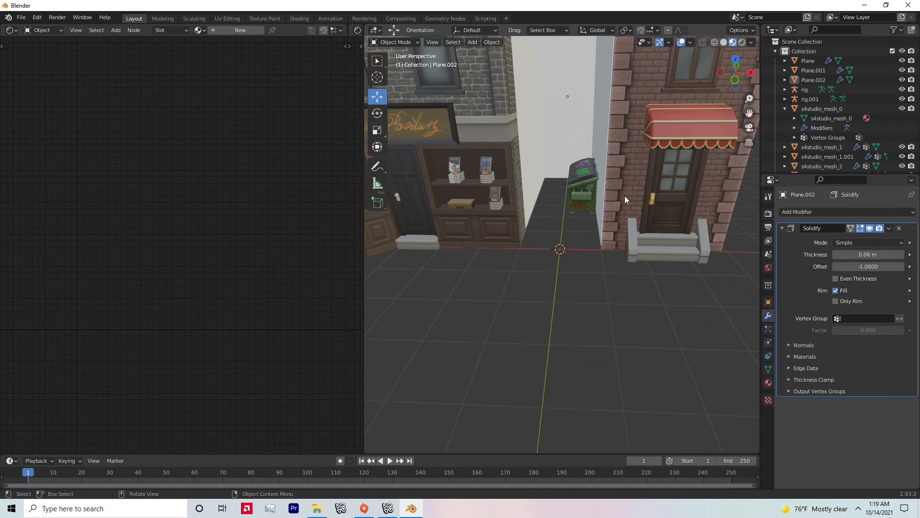
middle_click_drag(543, 113, 597, 139)
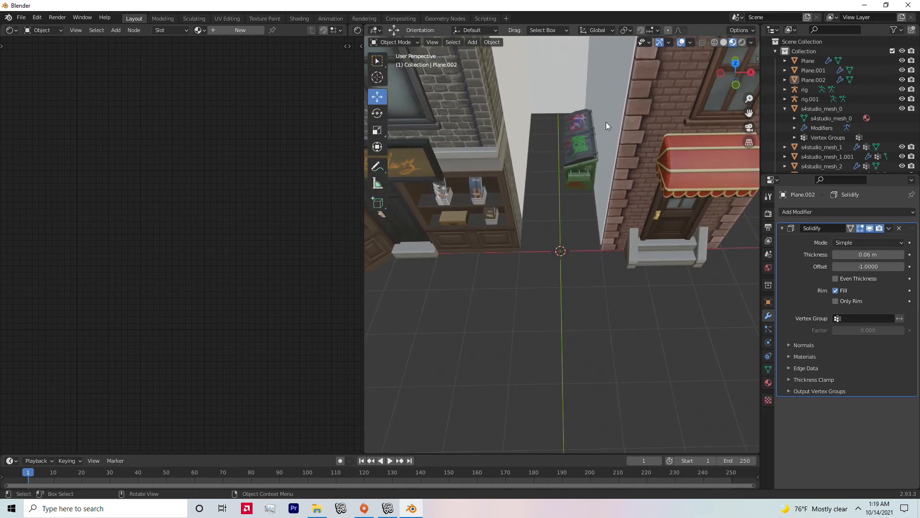
left_click(606, 122)
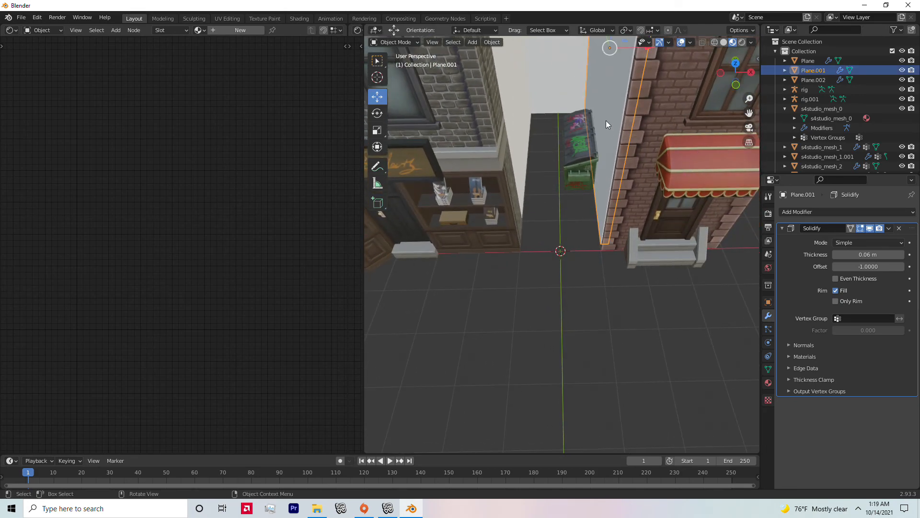
left_click(473, 42)
mouse_move(486, 54)
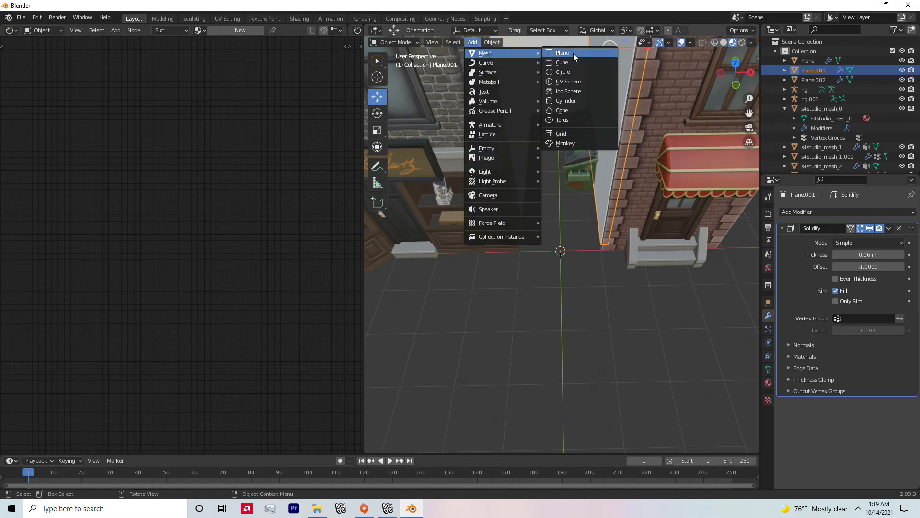
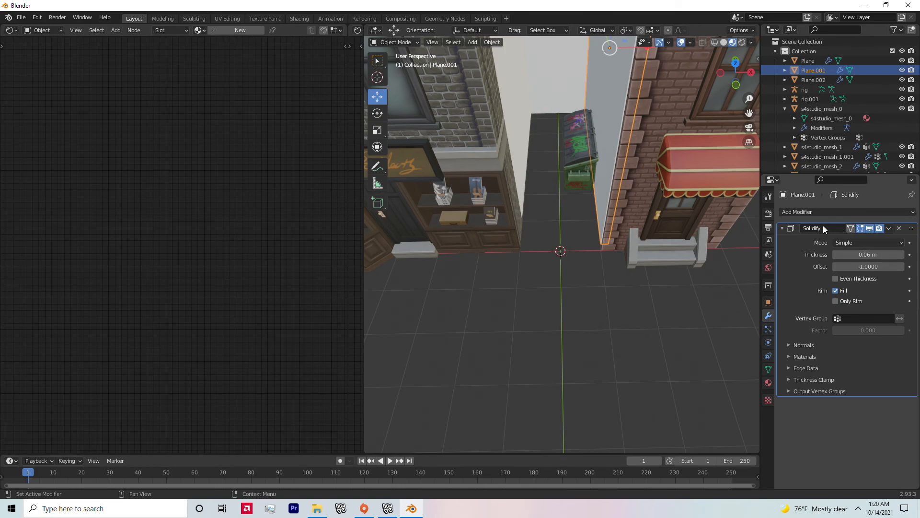
left_click(823, 211)
Add a mesh plane at the alley entrance between the two buildings.
scroll(600, 154, "down", 3)
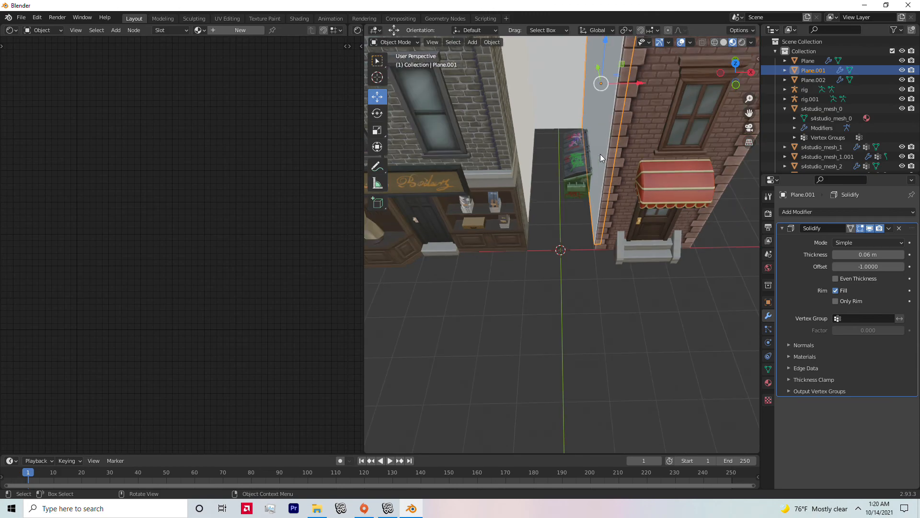
scroll(601, 215, "up", 3)
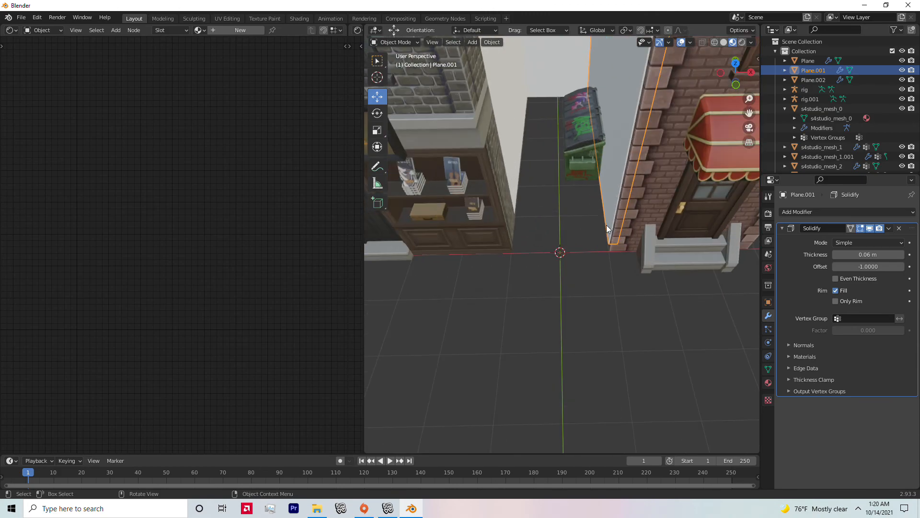
middle_click_drag(554, 259, 555, 240)
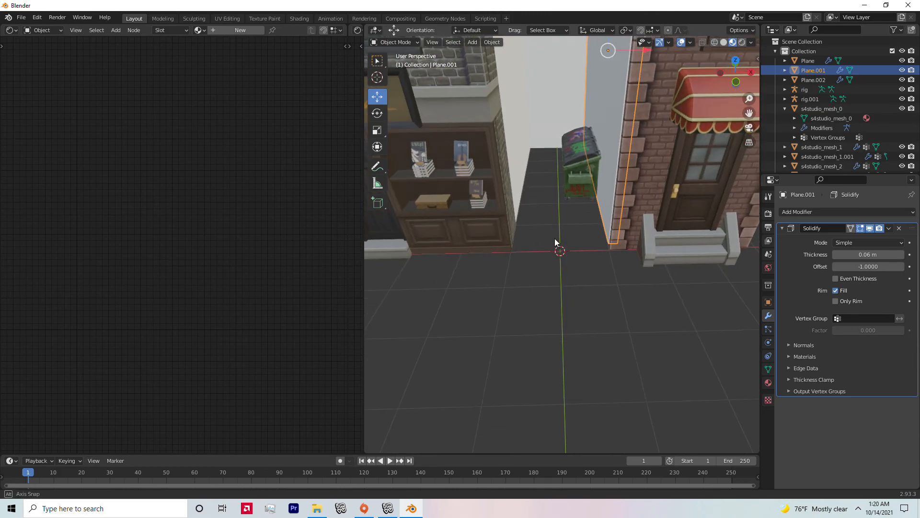
left_click(471, 45)
mouse_move(509, 52)
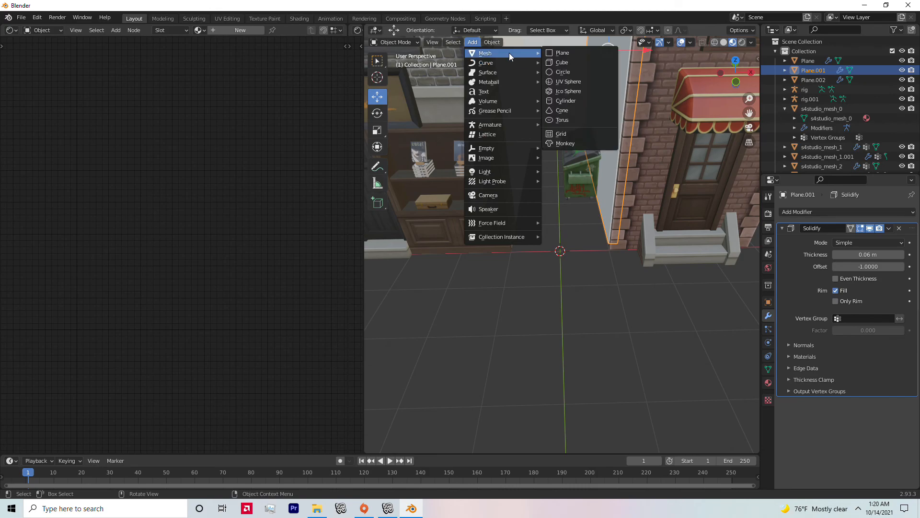
left_click(586, 55)
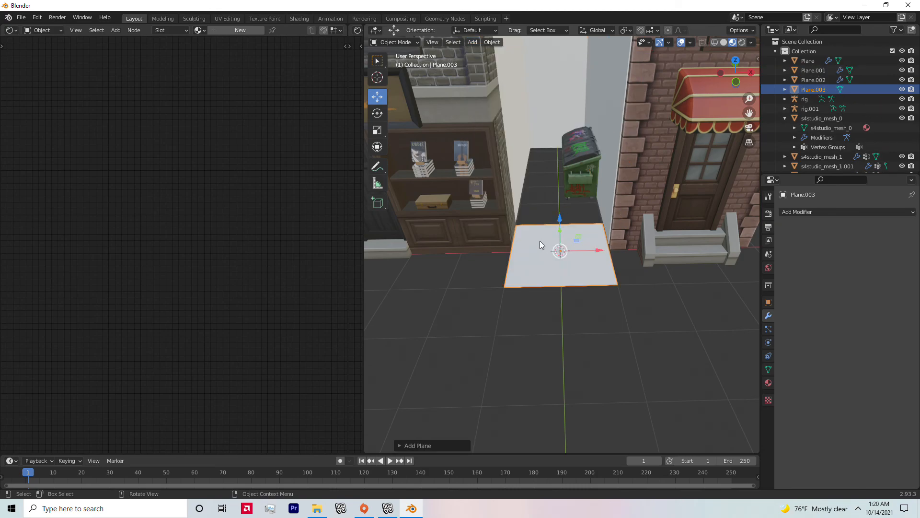
Scale the new plane up into a large ground surface under both buildings, enlarging it a second time by about 1.24.
key("s")
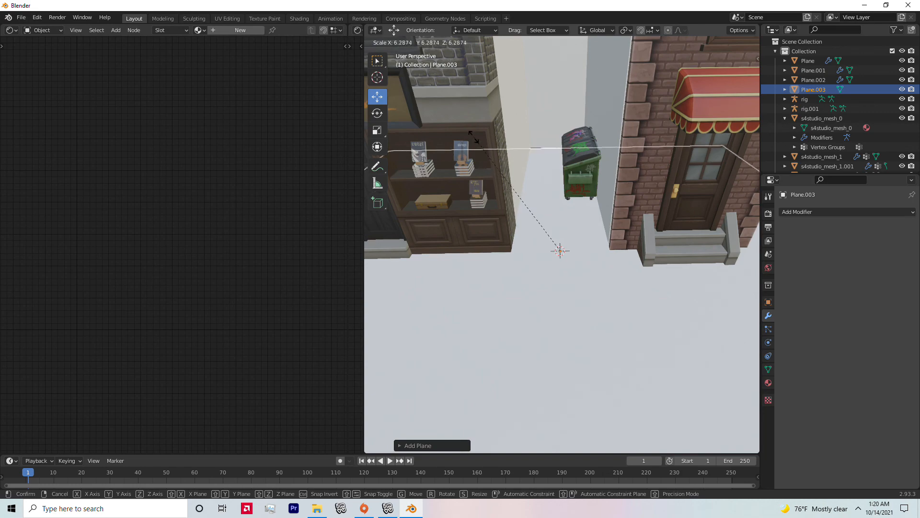
left_click(448, 102)
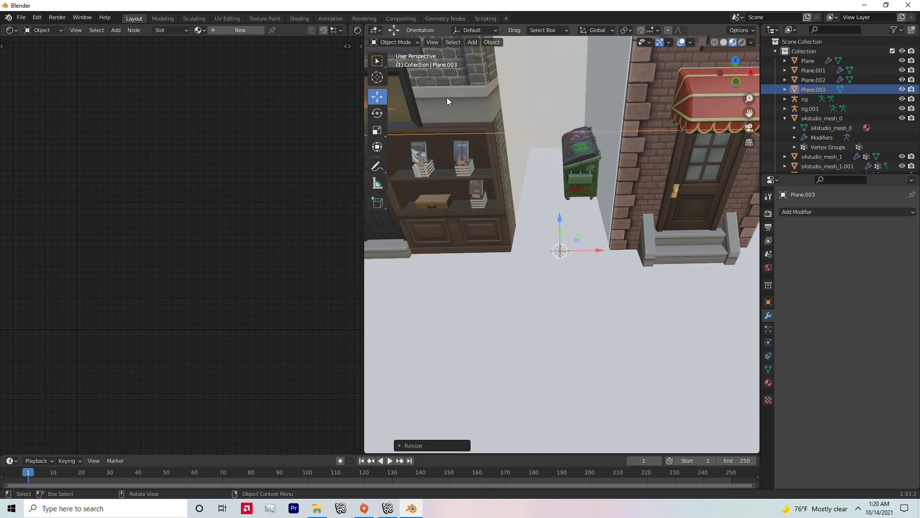
scroll(521, 165, "down", 8)
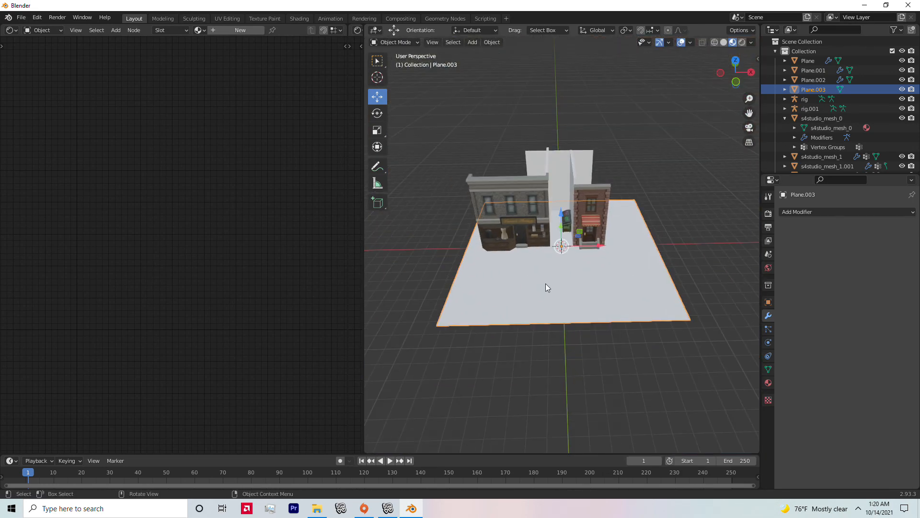
key("s")
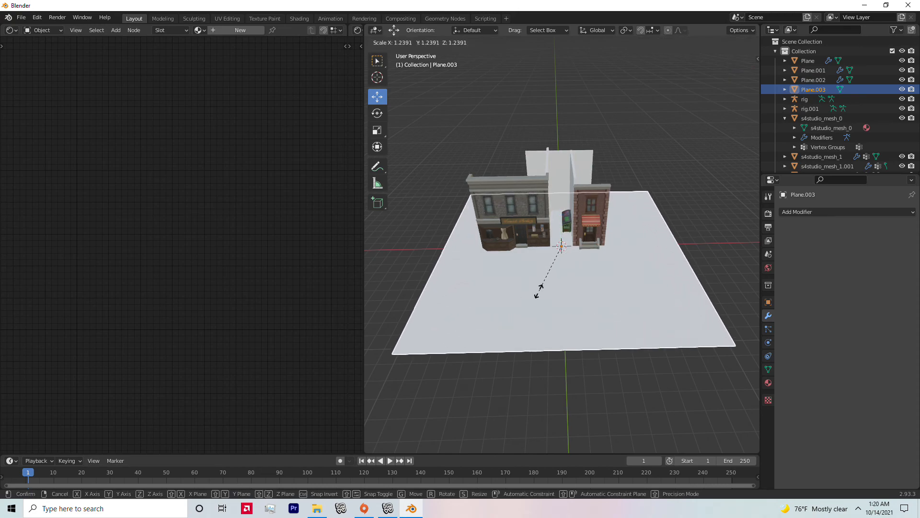
left_click(539, 292)
Create a new material for the ground plane Plane.003.
scroll(577, 295, "up", 6)
mouse_move(577, 295)
middle_mouse_down()
mouse_move(577, 260)
mouse_move(577, 278)
middle_mouse_up()
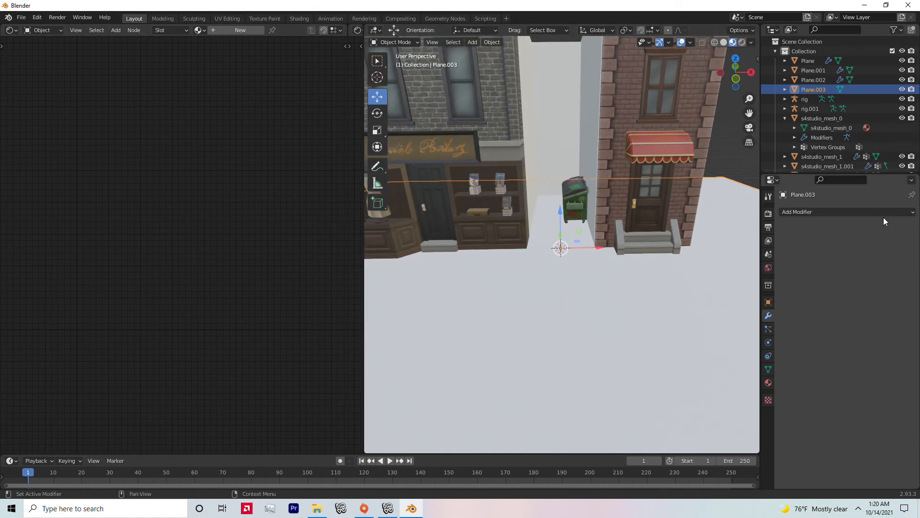
left_click(769, 382)
left_click(861, 252)
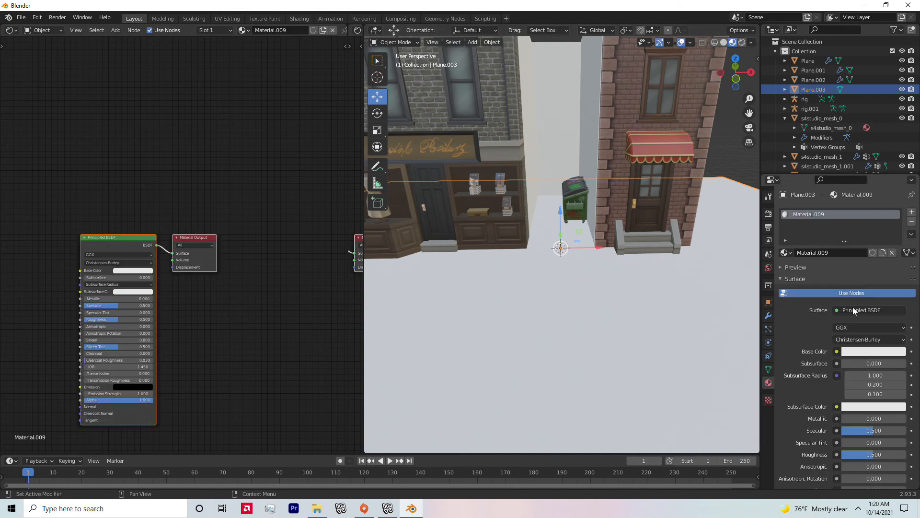
Add an Image Texture node to the ground plane's material and connect its Color output to the Principled BSDF's Base Color.
left_click_drag(129, 242, 186, 229)
left_click(103, 258)
key("shift+a")
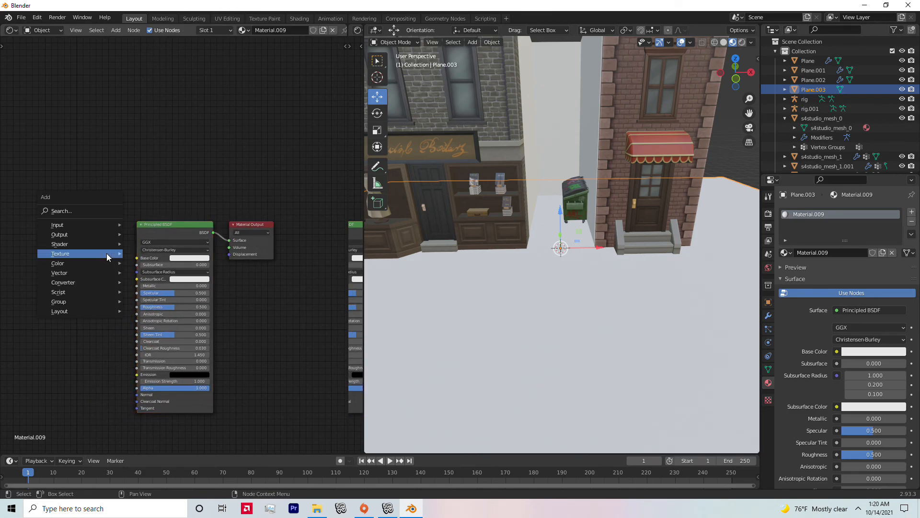
mouse_move(107, 257)
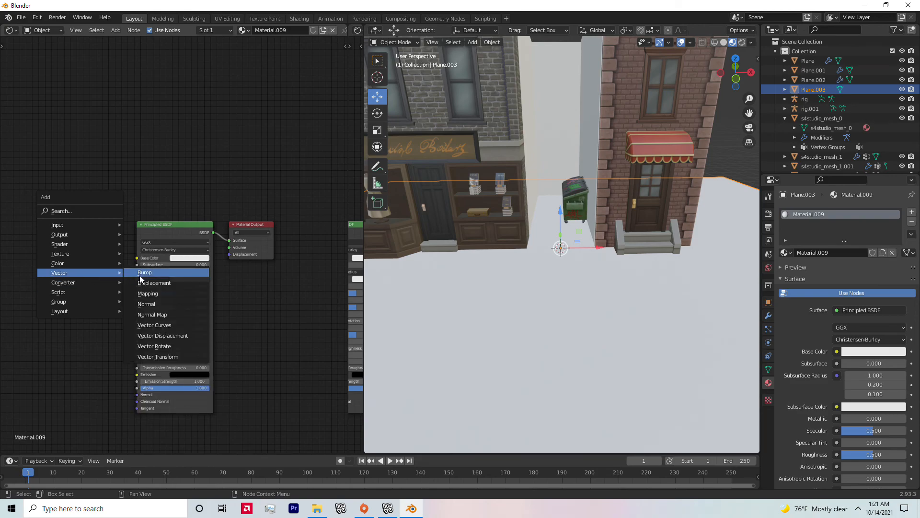
mouse_move(78, 254)
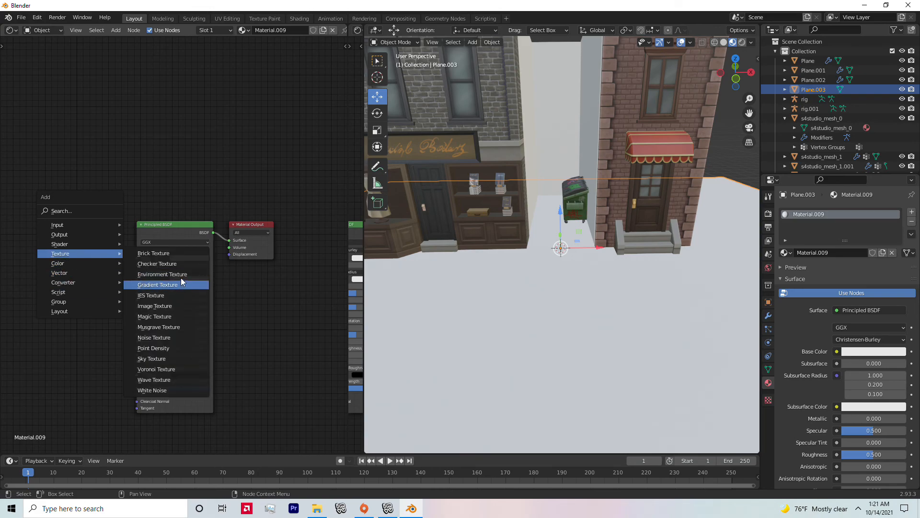
left_click(178, 306)
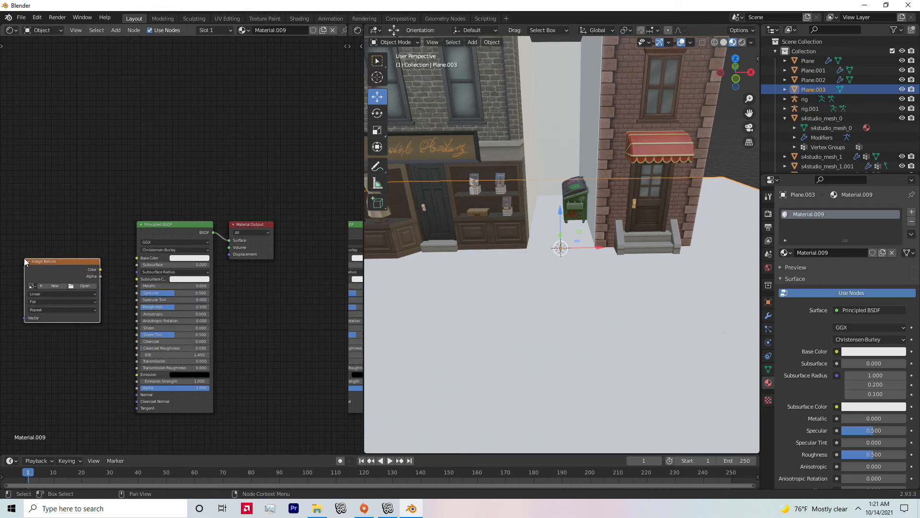
left_click_drag(97, 270, 138, 259)
Load concrete.png from the objects folder into the ground plane's image texture.
left_click(77, 286)
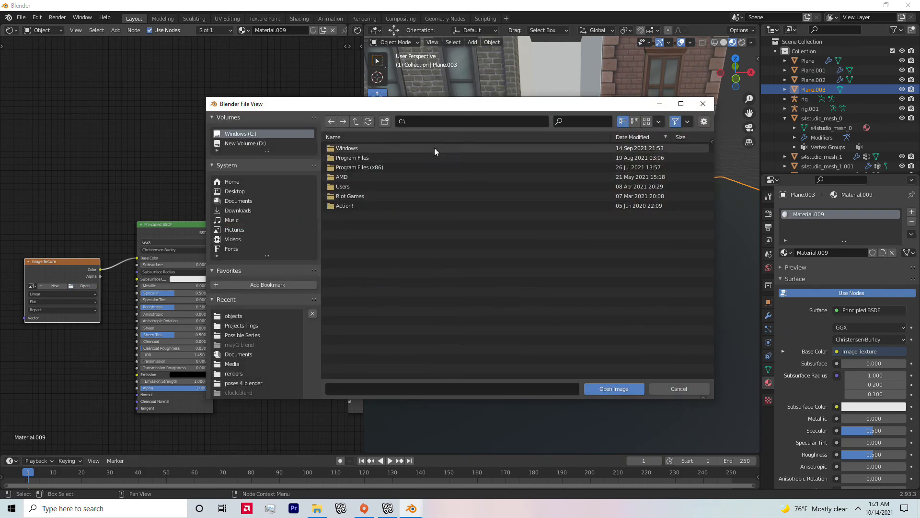
left_click(235, 316)
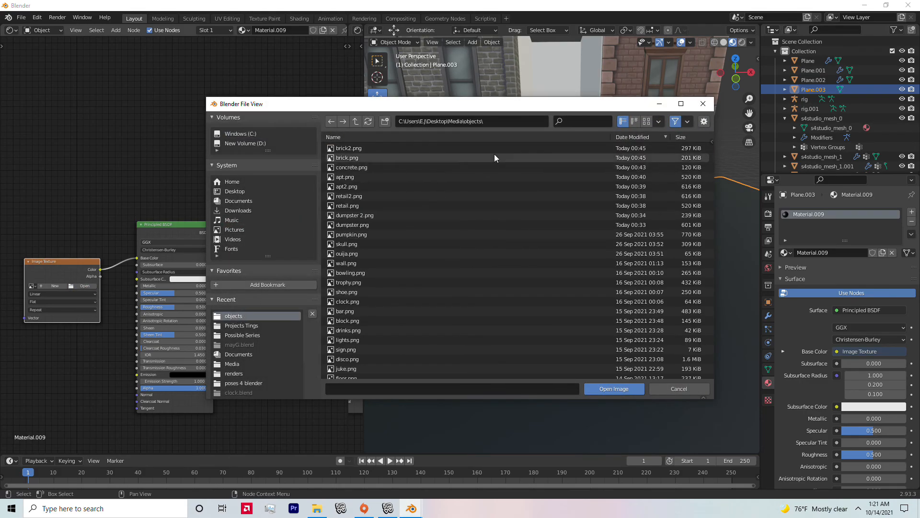
left_click(372, 167)
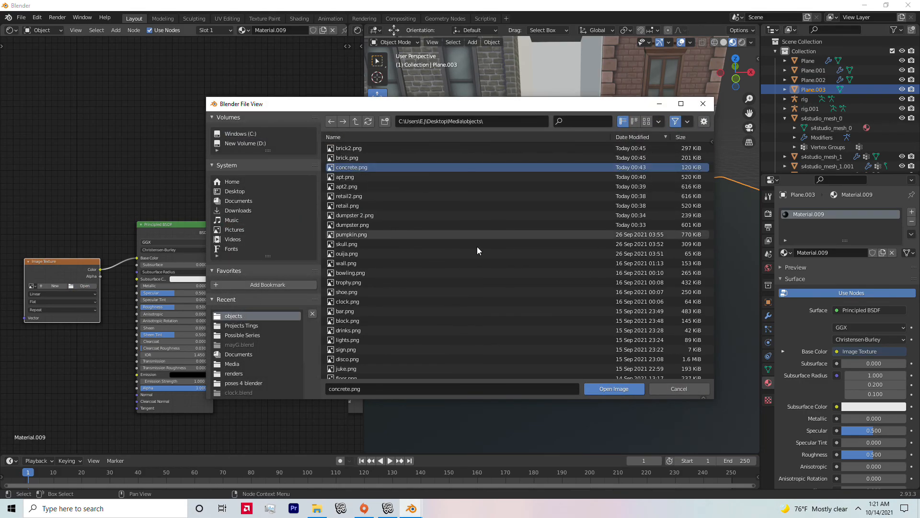
left_click(622, 387)
scroll(622, 374, "down", 6)
scroll(622, 367, "up", 4)
scroll(626, 349, "down", 3)
scroll(625, 349, "up", 5)
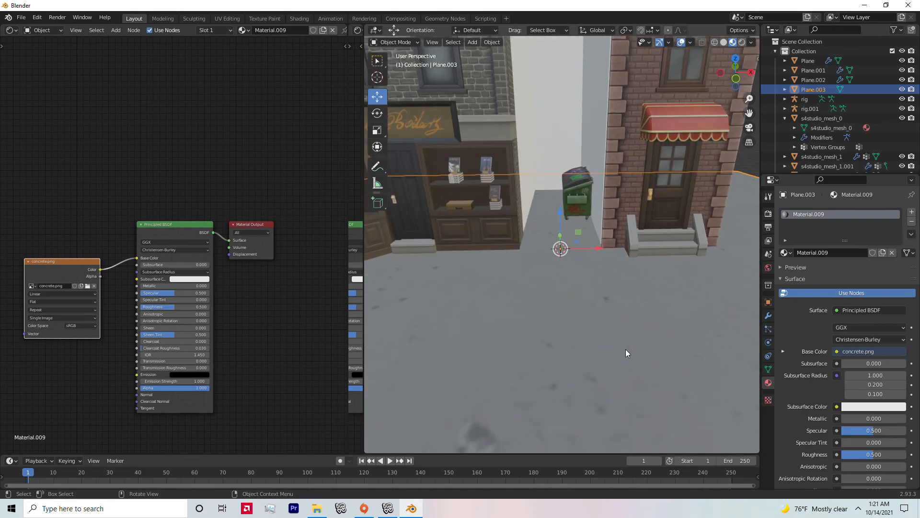
Scale the concrete ground plane down to about 0.65 of its size, then deselect it.
scroll(625, 349, "down", 4)
scroll(625, 348, "down", 4)
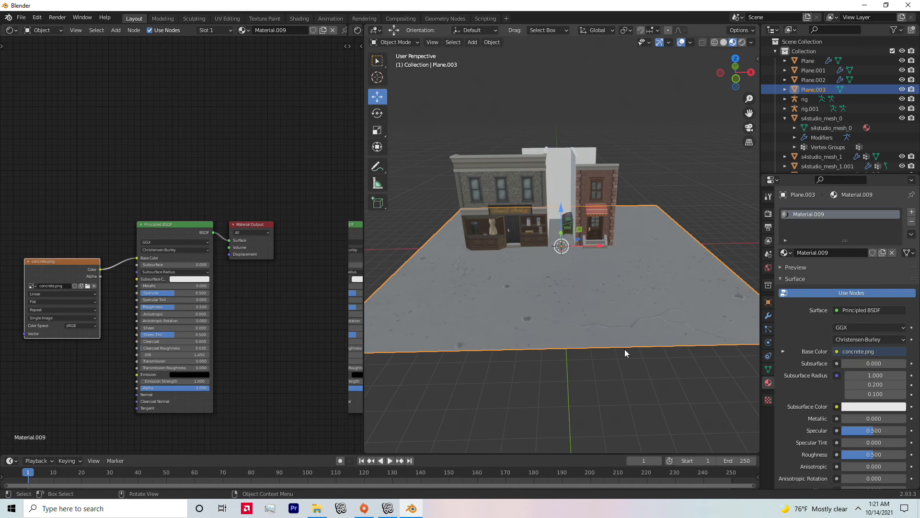
key("s")
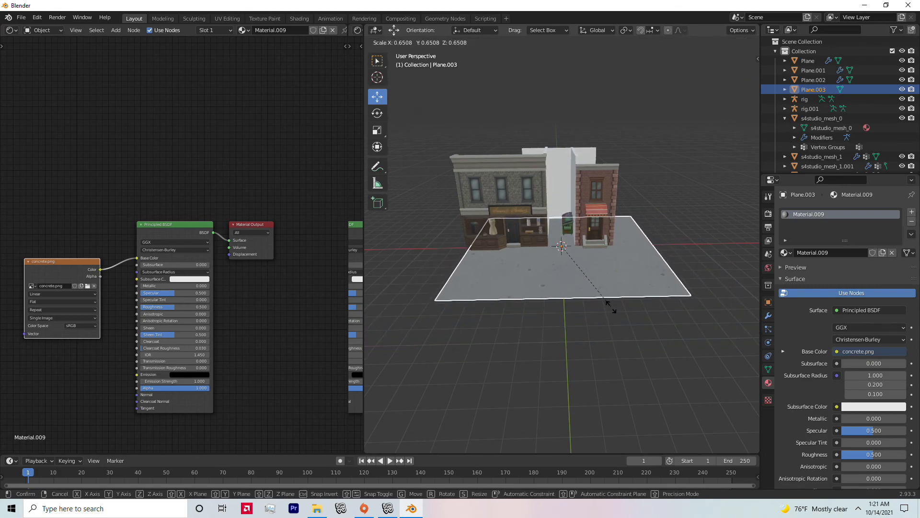
left_click(614, 310)
scroll(615, 309, "up", 5)
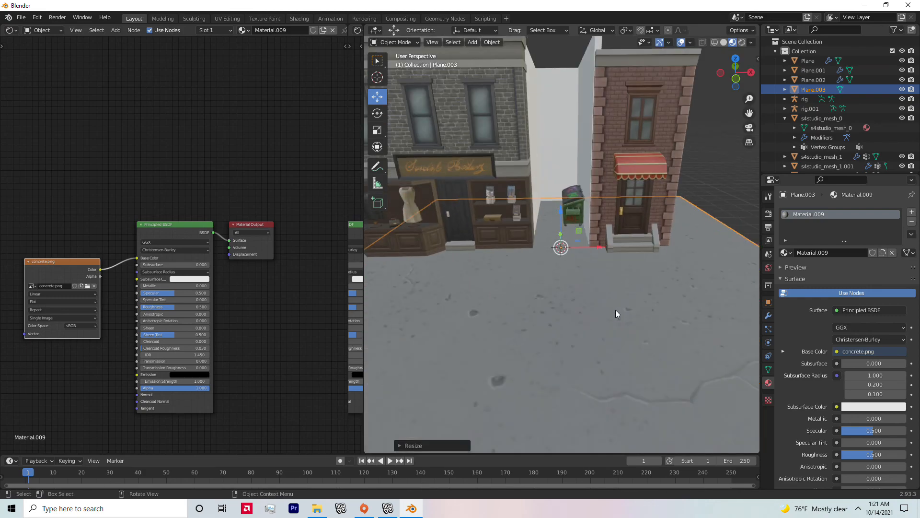
left_click(711, 169)
middle_click_drag(614, 230, 601, 206)
scroll(607, 246, "up", 3)
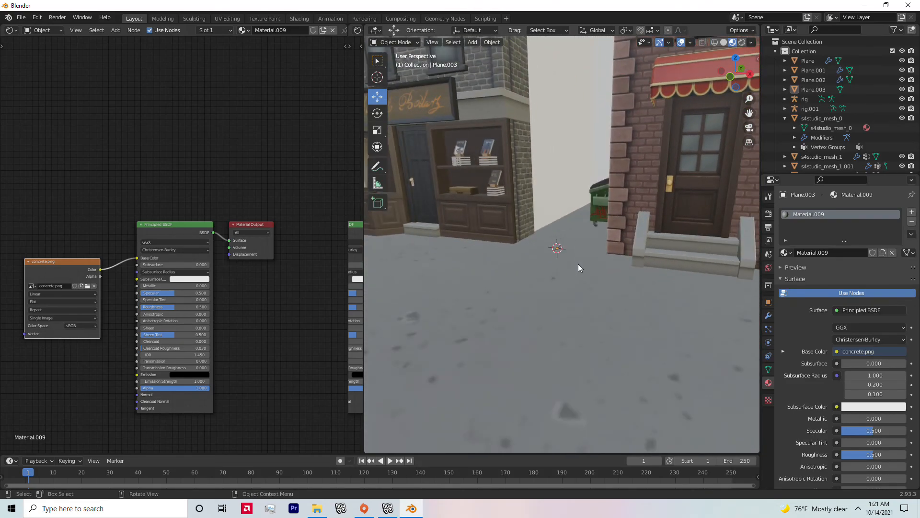
Select the alley wall Plane beside the grey shop building and create a new material for it.
middle_click_drag(570, 317, 568, 297)
left_click(569, 146)
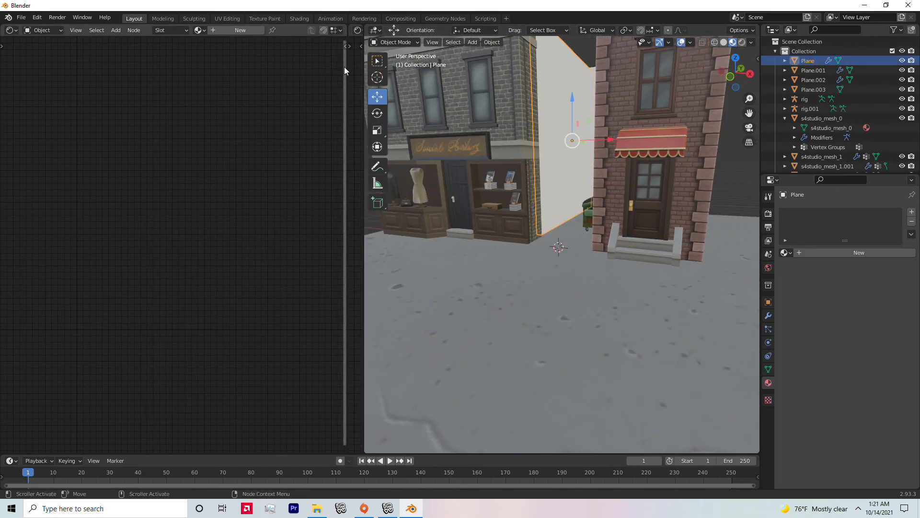
left_click(859, 252)
left_click(864, 311)
key("Escape")
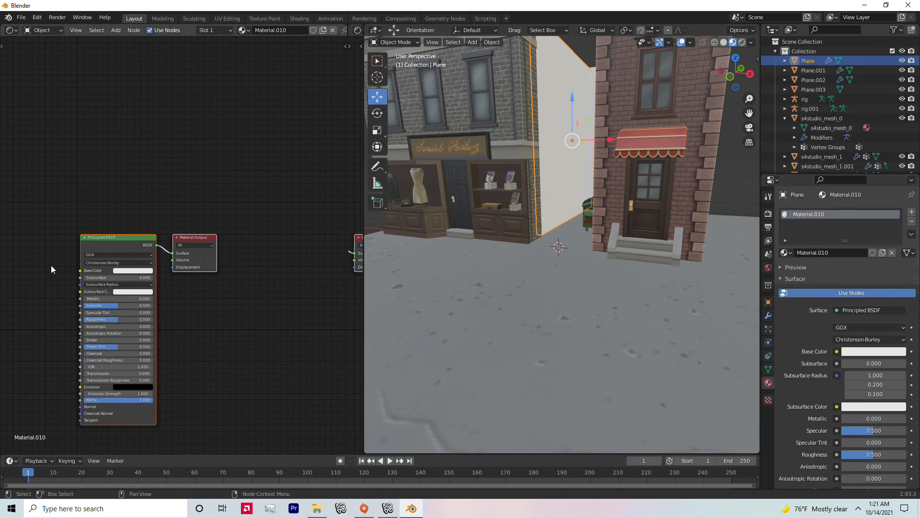
Add an Image Texture node to the material of wall Plane and connect its Color output to Base Color.
key("shift+a")
mouse_move(50, 266)
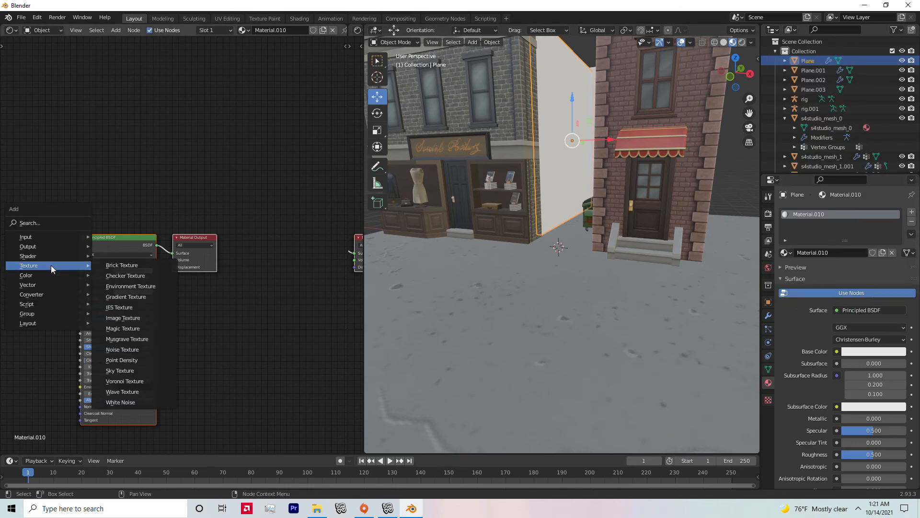
left_click(123, 317)
left_click(20, 283)
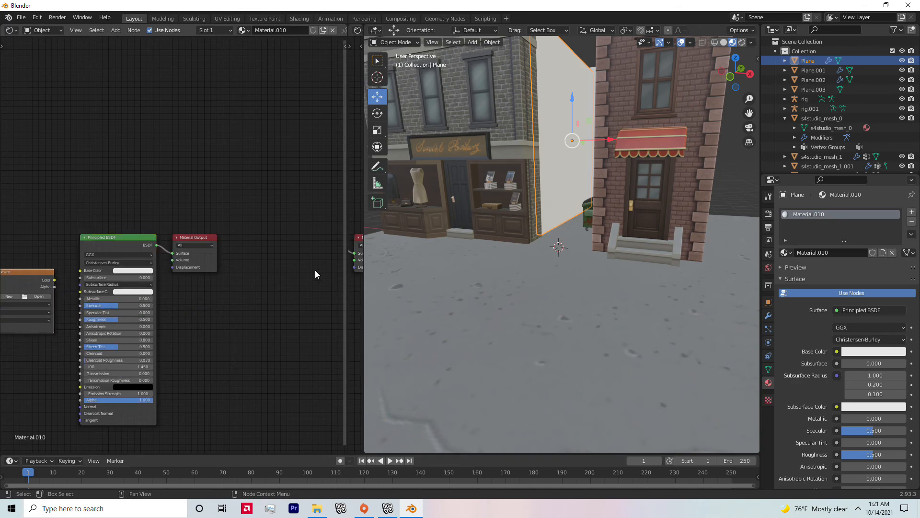
left_click_drag(55, 280, 80, 270)
Load brick.png from the objects folder into the image texture of the wall beside the grey shop.
left_click(37, 296)
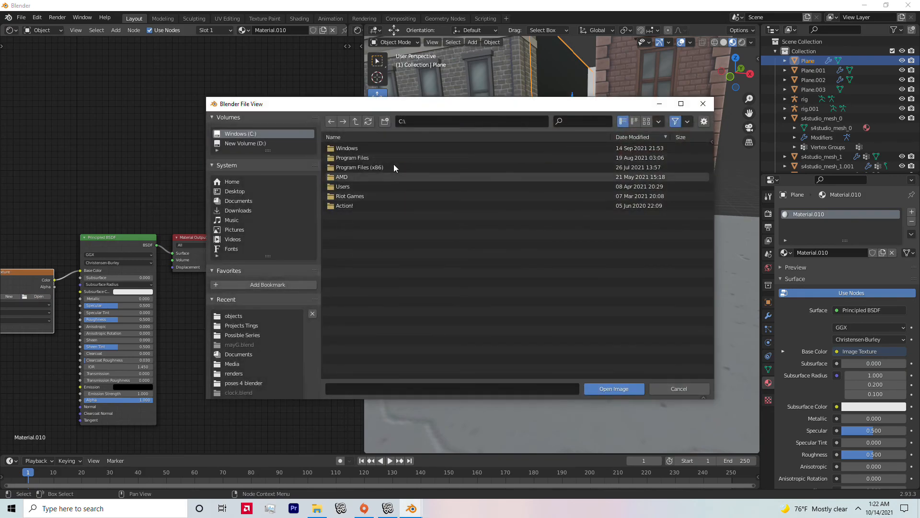
left_click(257, 323)
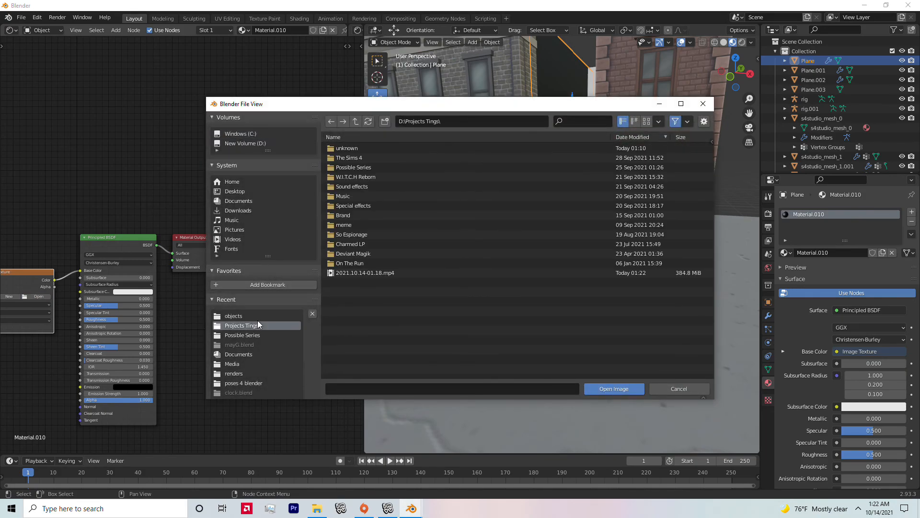
left_click(263, 316)
left_click(356, 158)
left_click(601, 389)
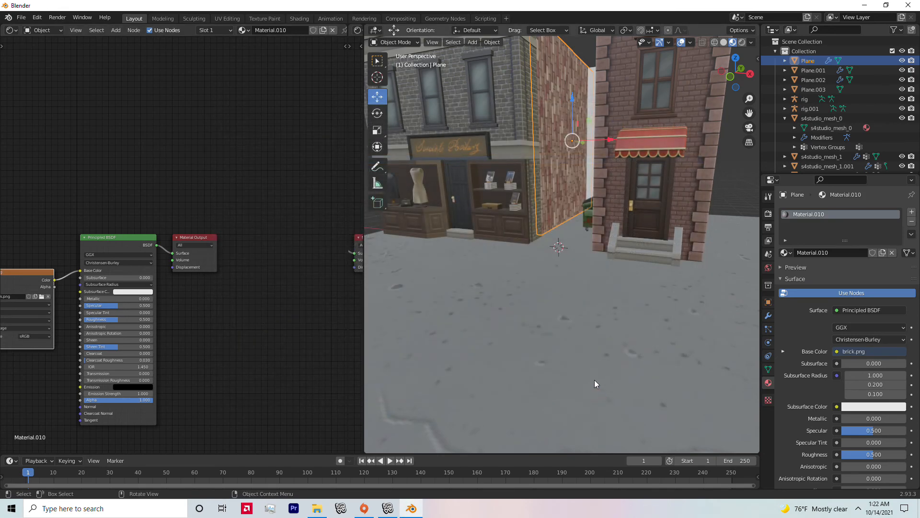
middle_click_drag(583, 271, 581, 248)
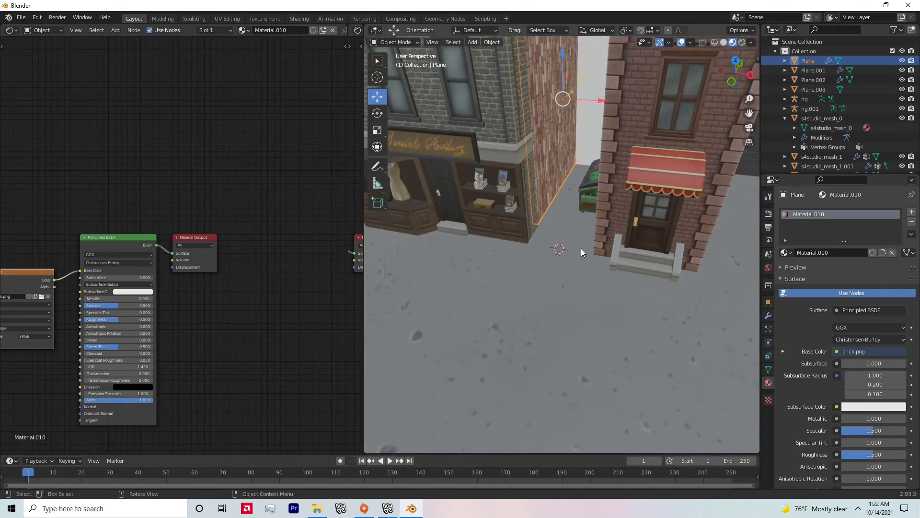
Set the image texture of the wall beside the grey shop to brick2.png.
left_click(42, 298)
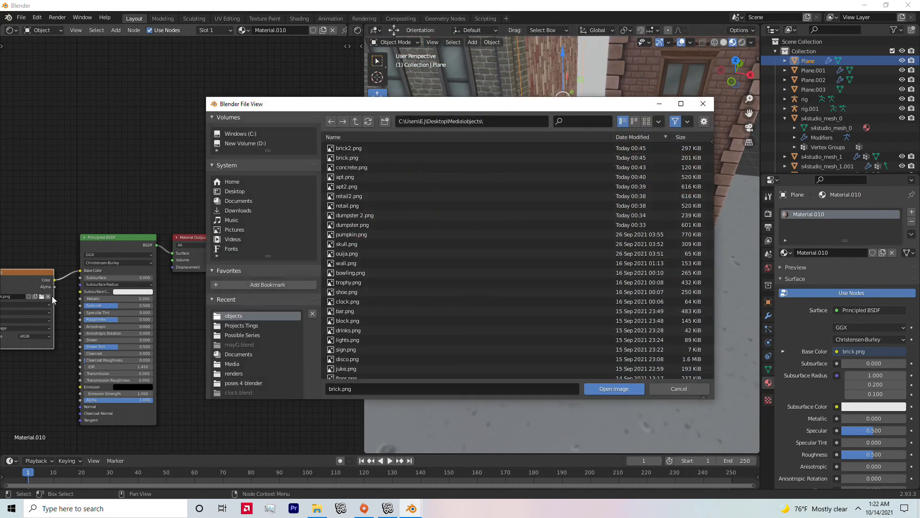
left_click(370, 150)
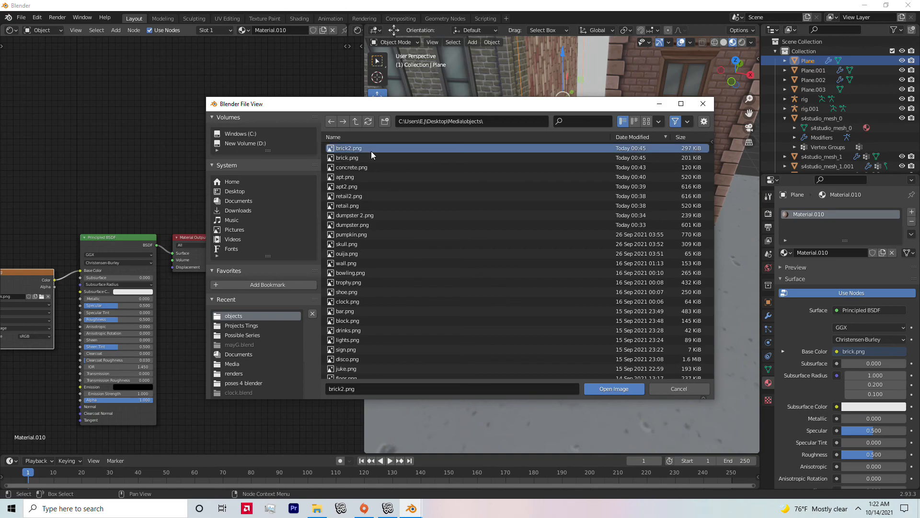
left_click(615, 389)
middle_click_drag(584, 325, 574, 320)
scroll(594, 291, "up", 8)
middle_click_drag(593, 284, 591, 333)
scroll(580, 313, "down", 3)
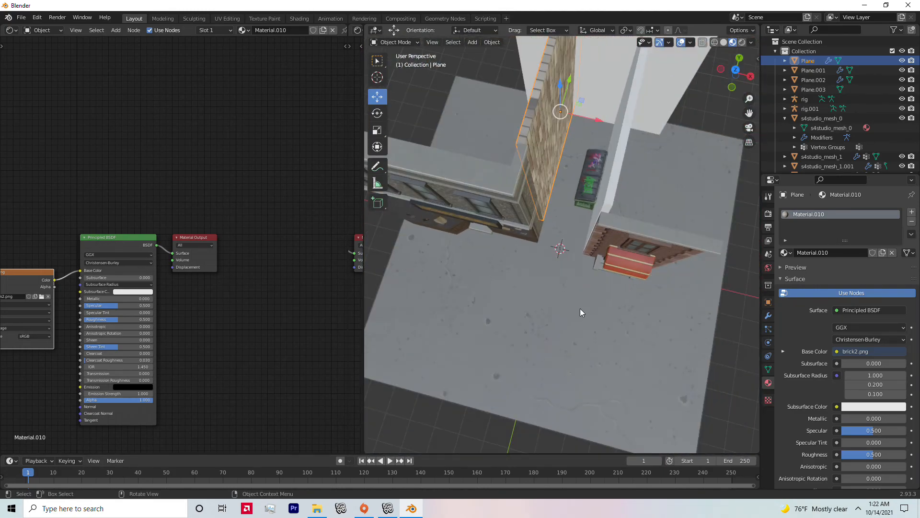
Rotate the brick-textured wall Plane in its own plane so that its brick rows run horizontally.
middle_click_drag(563, 154, 451, 96)
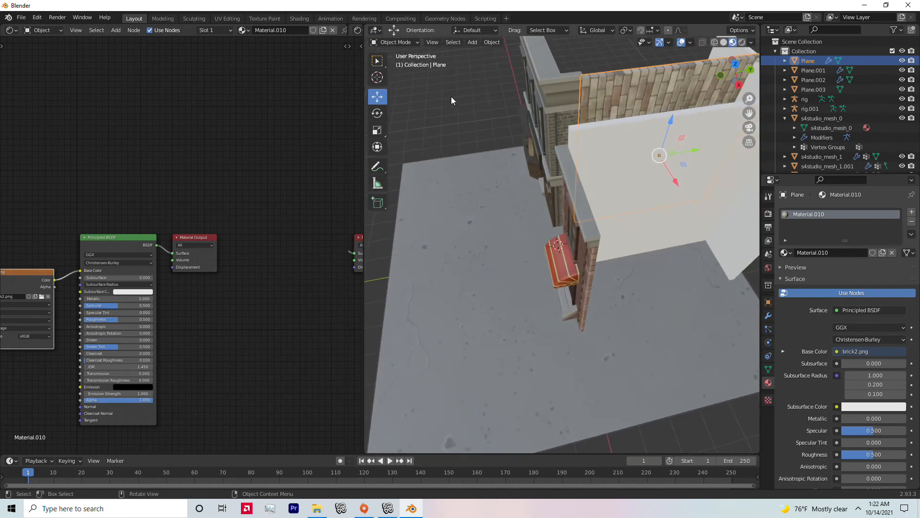
left_click(384, 113)
left_click_drag(683, 125, 639, 141)
middle_click_drag(543, 148, 651, 239)
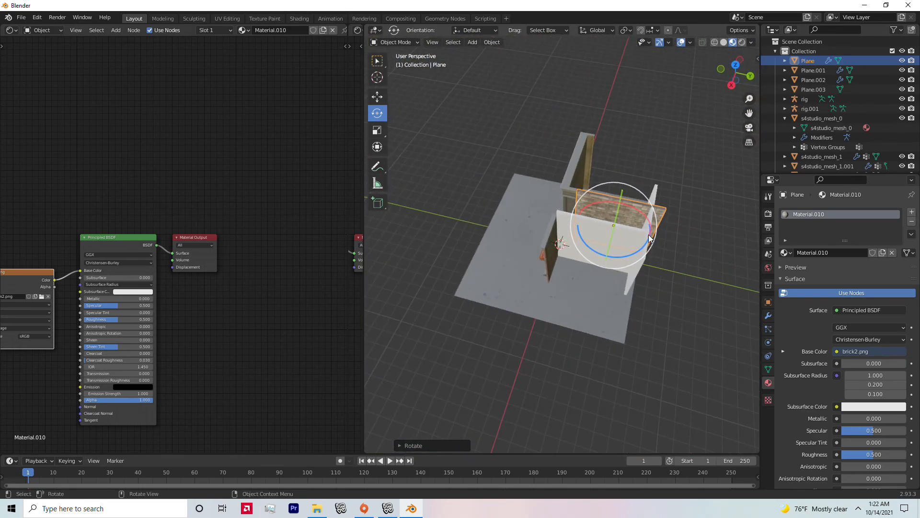
Move the alley's back wall Plane.002 slightly farther back along the Y axis.
left_click(650, 226)
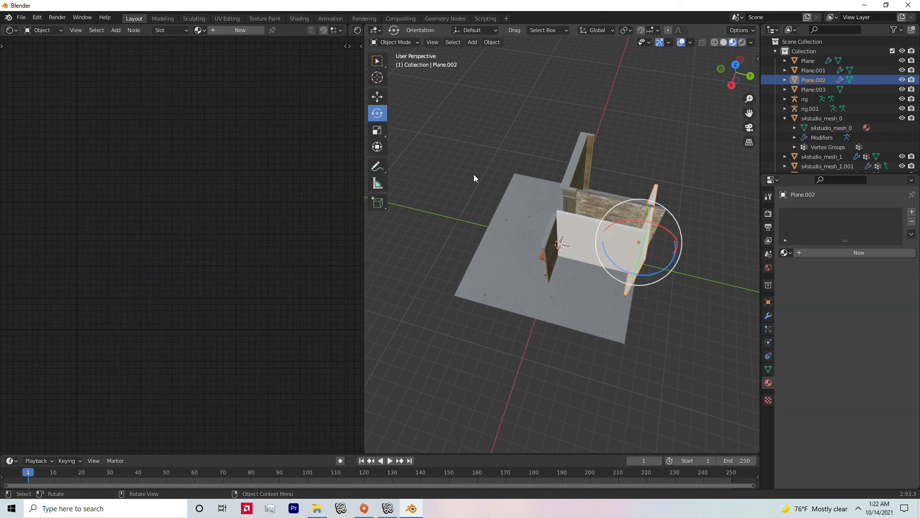
left_click(383, 99)
left_click_drag(665, 249, 675, 250)
middle_click_drag(616, 165, 750, 141)
scroll(603, 163, "up", 7)
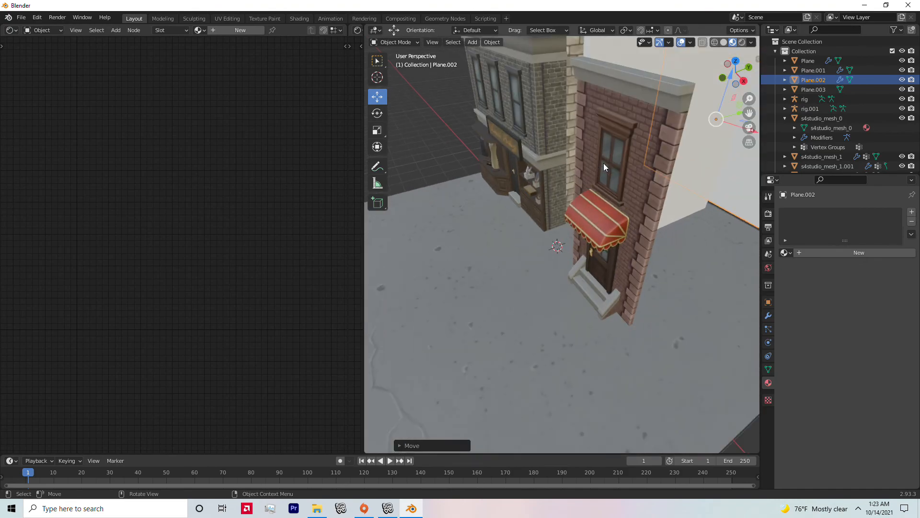
middle_click_drag(584, 183, 565, 173)
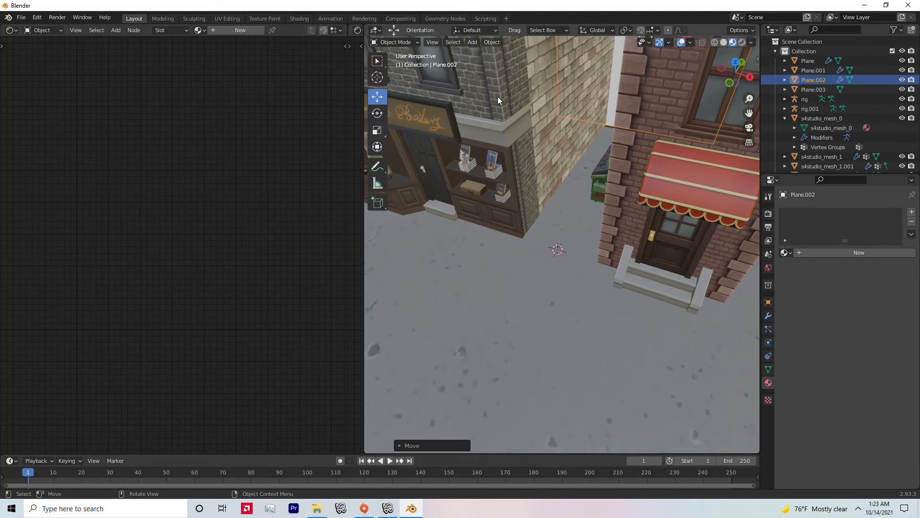
scroll(508, 104, "down", 3)
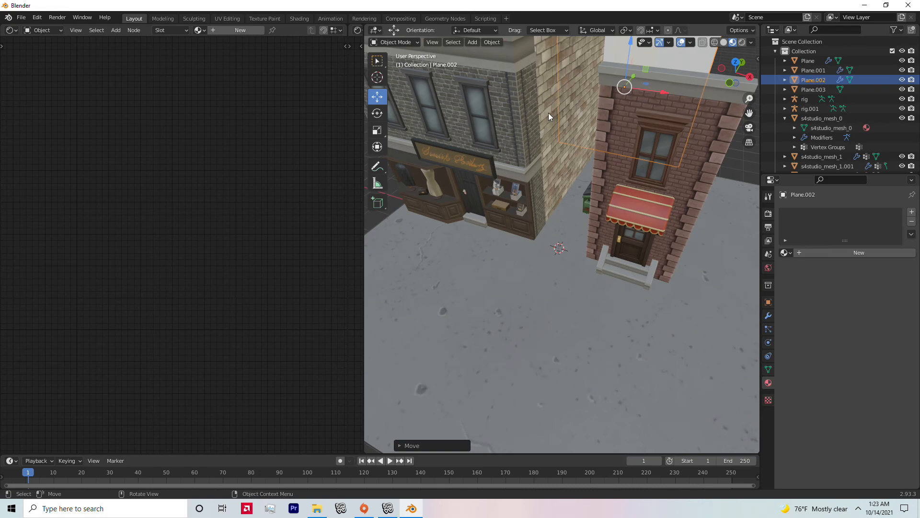
mouse_move(606, 123)
middle_mouse_down()
mouse_move(586, 129)
mouse_move(622, 124)
mouse_move(593, 128)
mouse_move(587, 114)
mouse_move(604, 109)
middle_mouse_up()
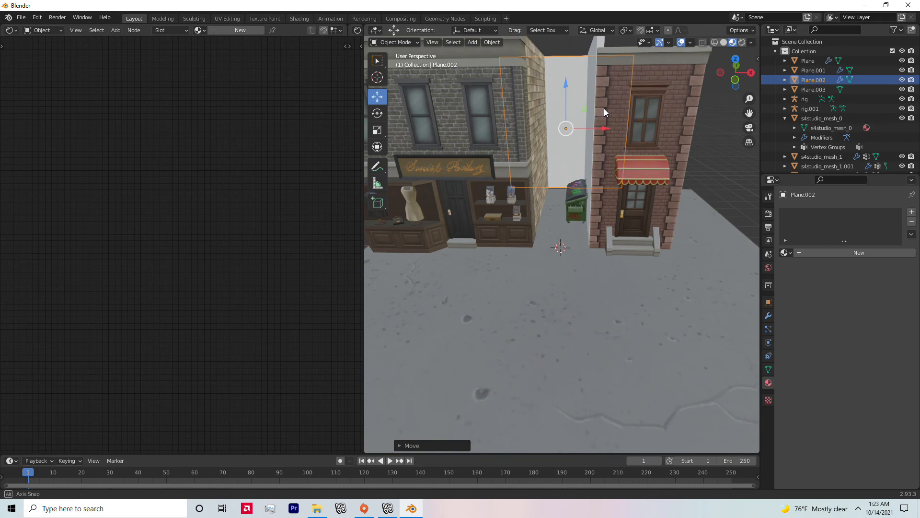
Select the wall plane Plane.001 beside the red brick building and create a new material for it.
scroll(629, 182, "up", 4)
mouse_move(625, 181)
middle_mouse_down()
mouse_move(612, 172)
mouse_move(591, 120)
mouse_move(612, 183)
middle_mouse_up()
left_click(590, 120)
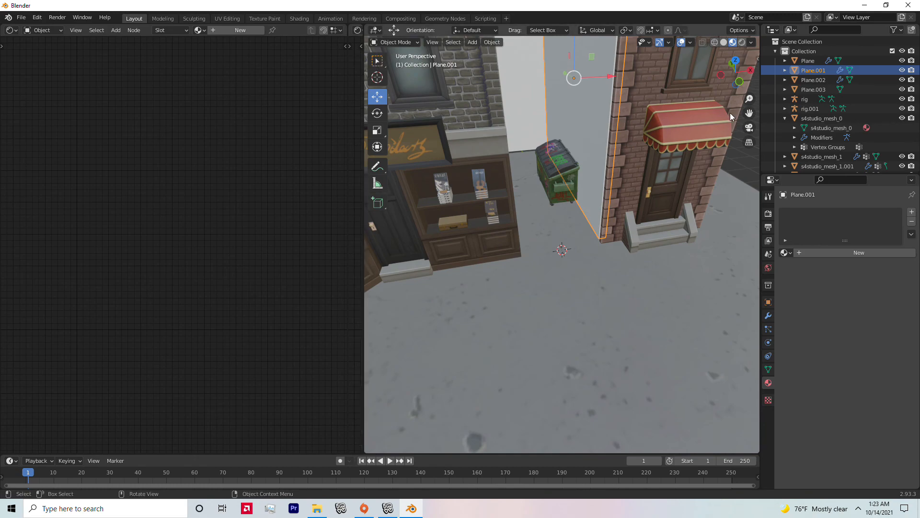
left_click(836, 254)
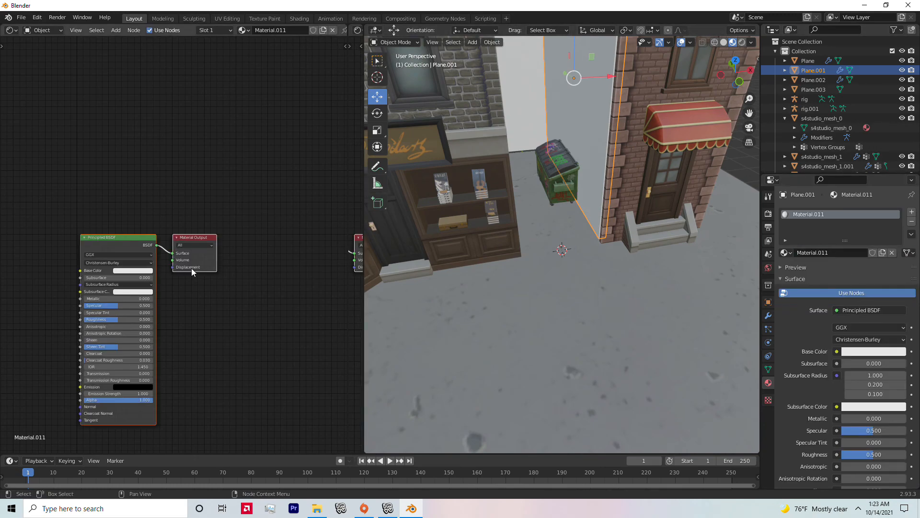
Add an Image Texture node to the material of Plane.001 and connect its Color output to Base Color.
key("shift+a")
mouse_move(191, 268)
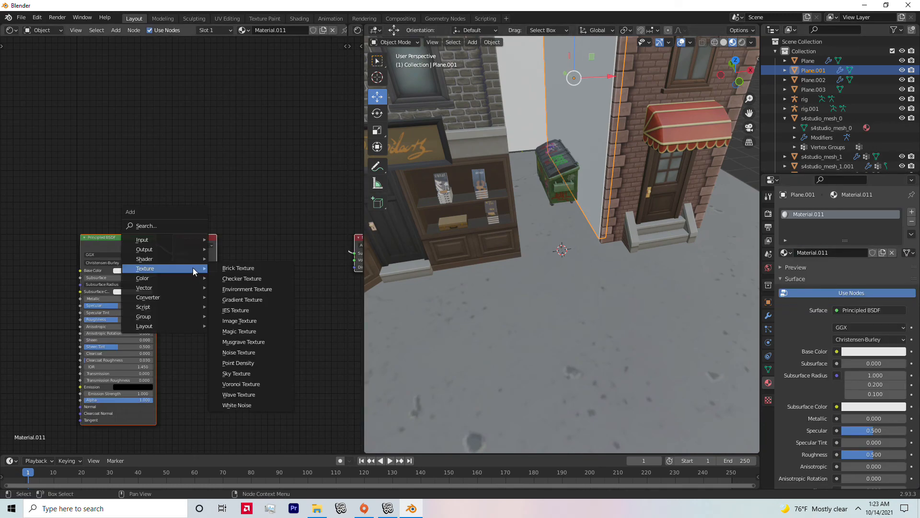
left_click(277, 324)
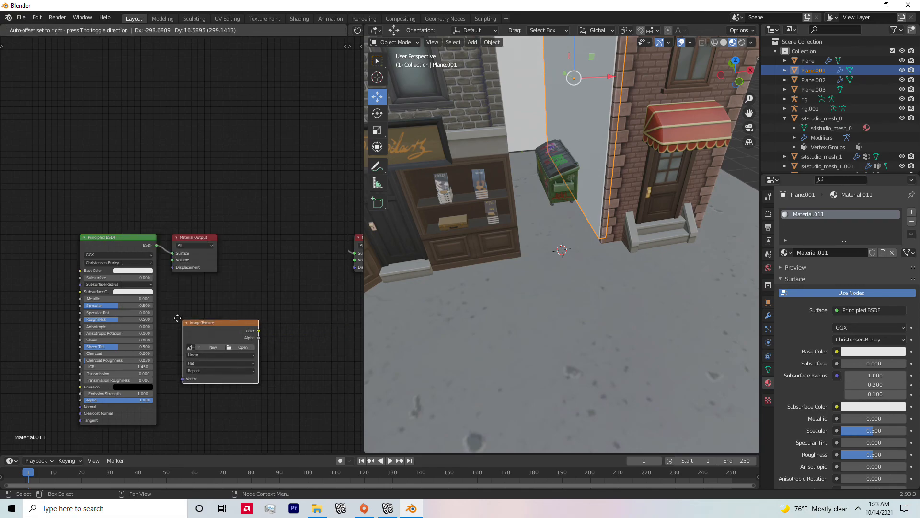
left_click(324, 266)
left_click_drag(56, 278, 80, 270)
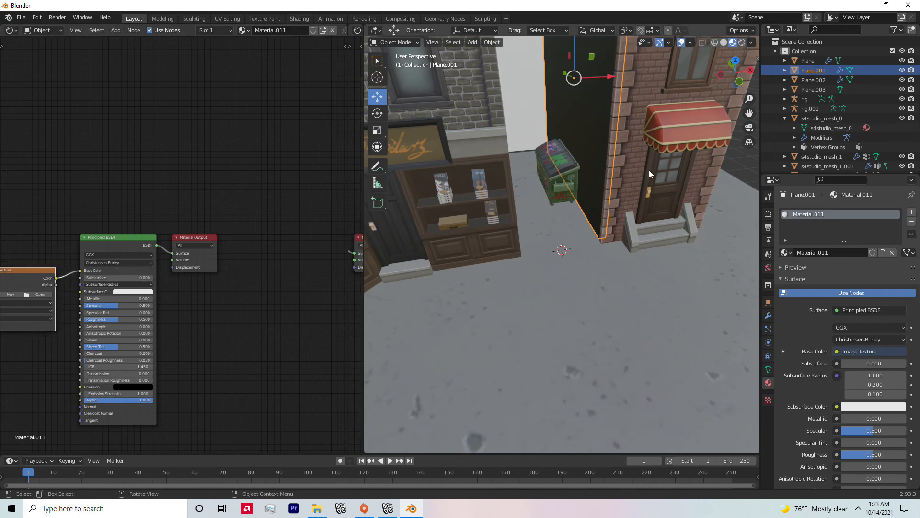
Load brick.png from the objects folder into the Image Texture node of the wall Plane.001.
left_click(42, 296)
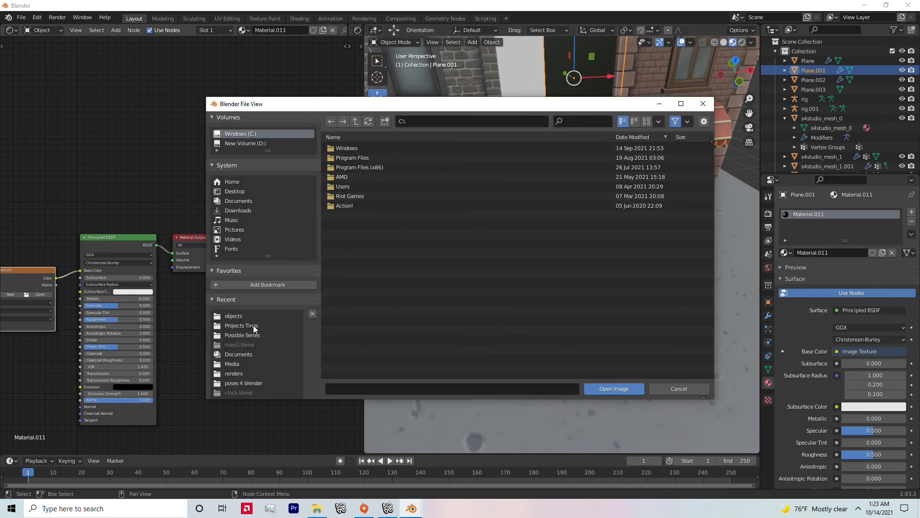
left_click(243, 315)
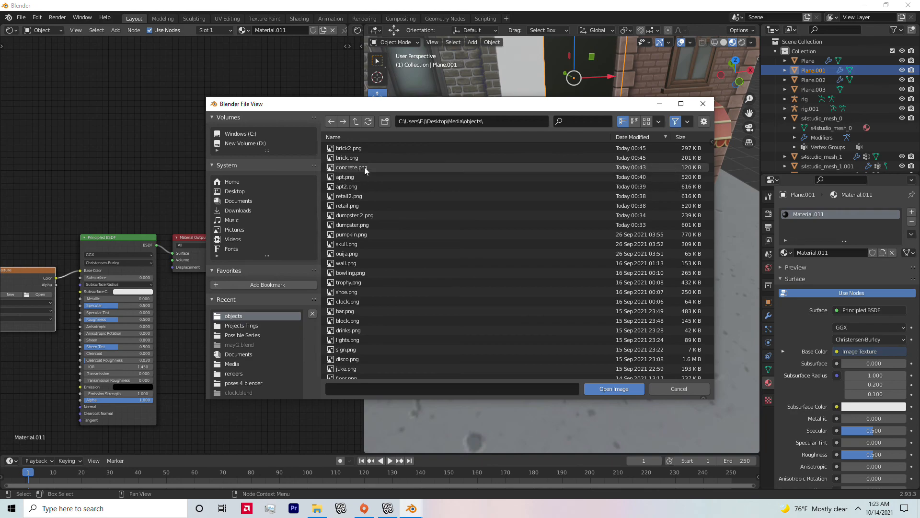
left_click(356, 154)
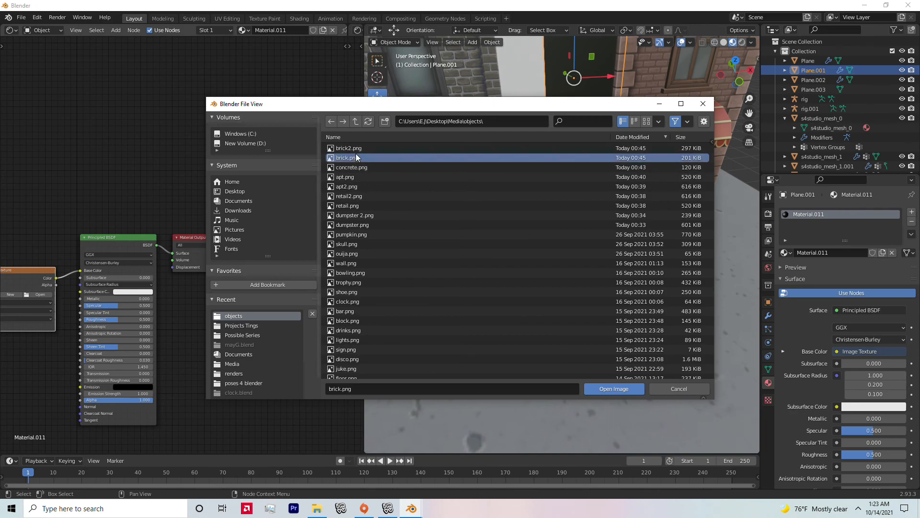
double_click(369, 155)
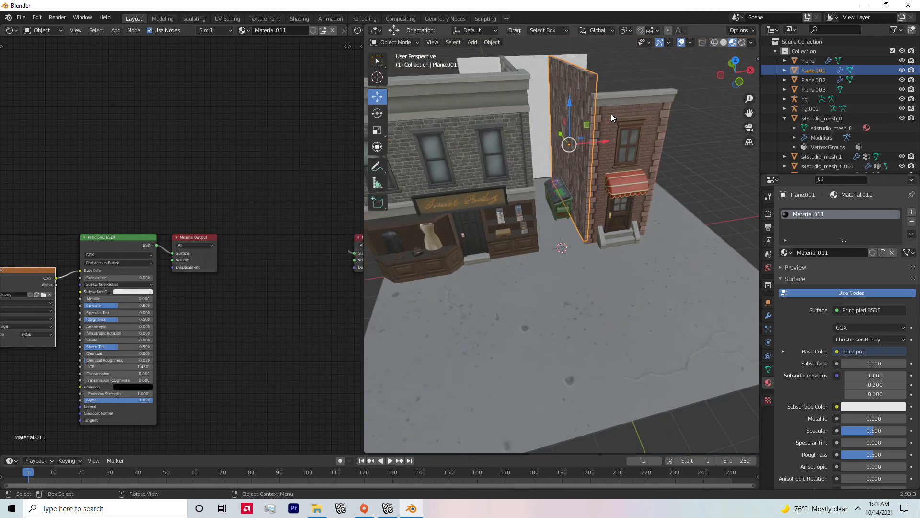
Rotate the brick-textured wall Plane.001 in its own plane so that its brick rows run horizontally.
scroll(611, 117, "down", 2)
left_click(377, 114)
middle_click_drag(571, 139, 644, 137)
left_click_drag(496, 167, 415, 176)
middle_click_drag(615, 119, 509, 92)
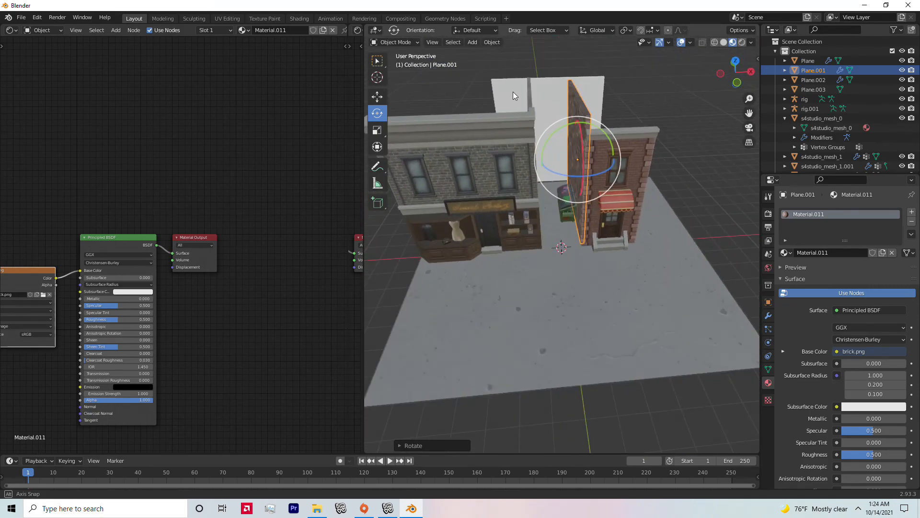
left_click(552, 52)
middle_click_drag(552, 52, 579, 54)
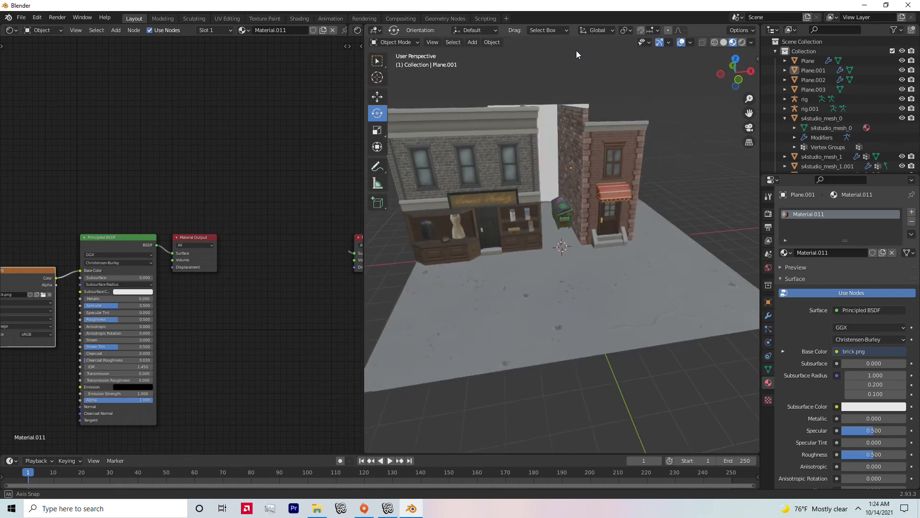
scroll(579, 55, "up", 10)
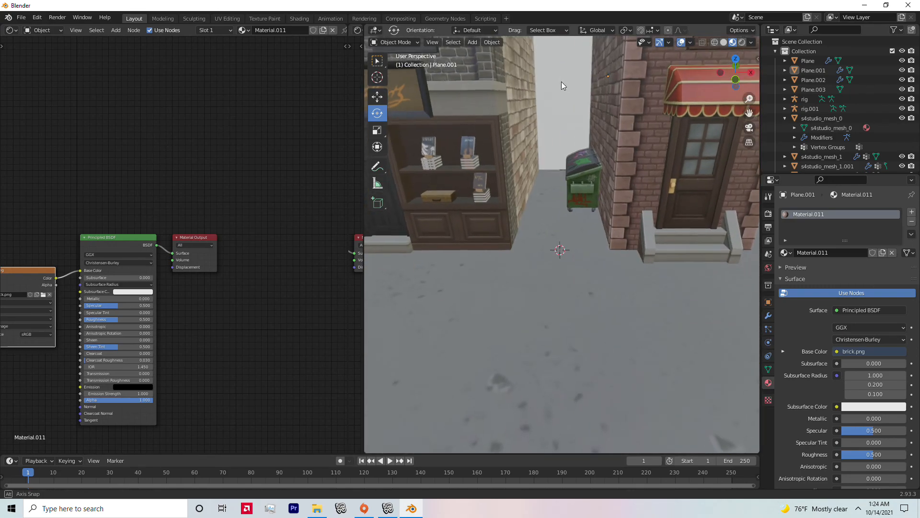
scroll(564, 86, "down", 5)
scroll(575, 129, "down", 4)
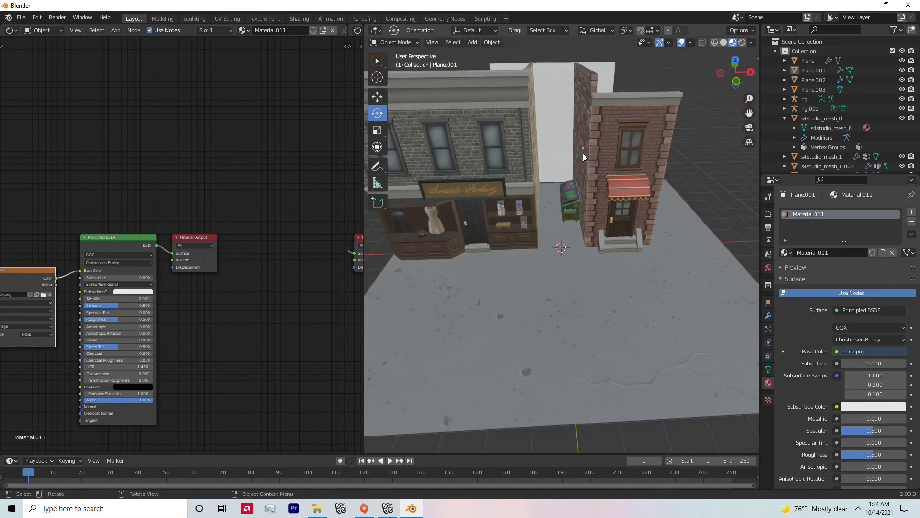
Select the alley's back wall Plane.002 and create a new material for it.
left_click(580, 237)
middle_click_drag(579, 234, 549, 151)
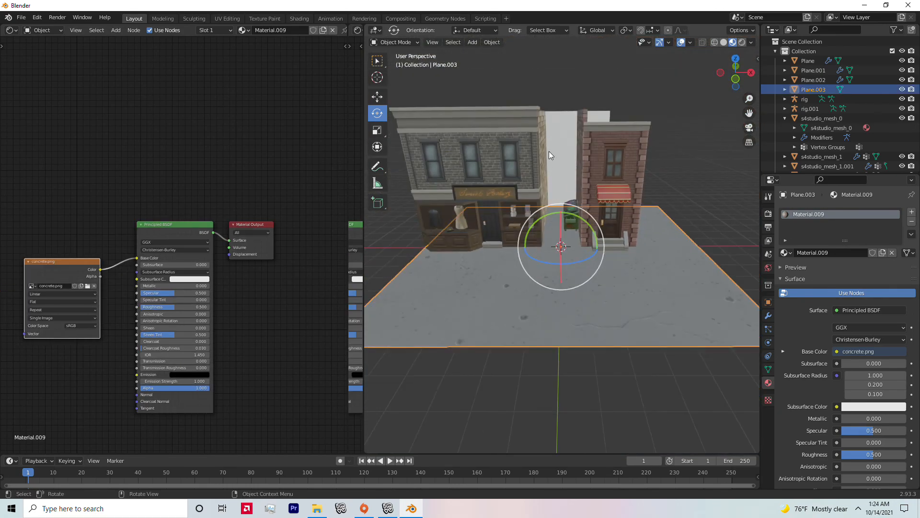
left_click(551, 152)
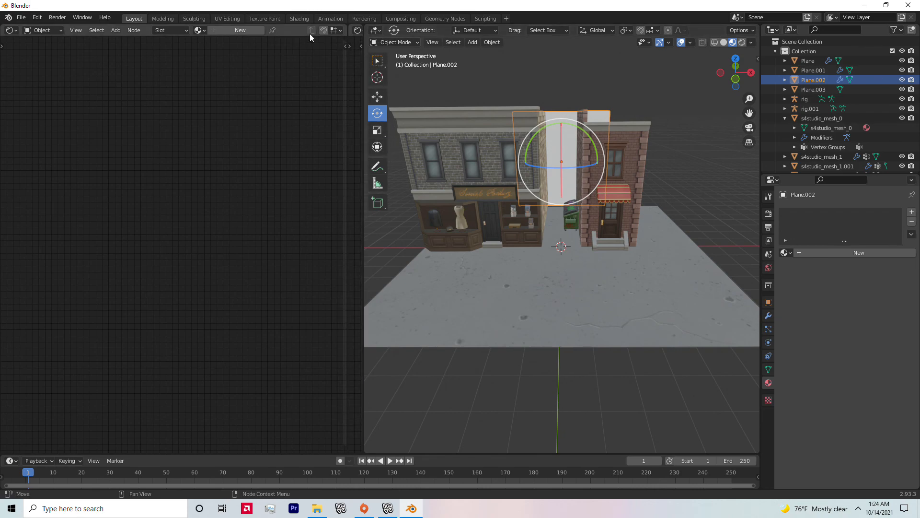
left_click(883, 253)
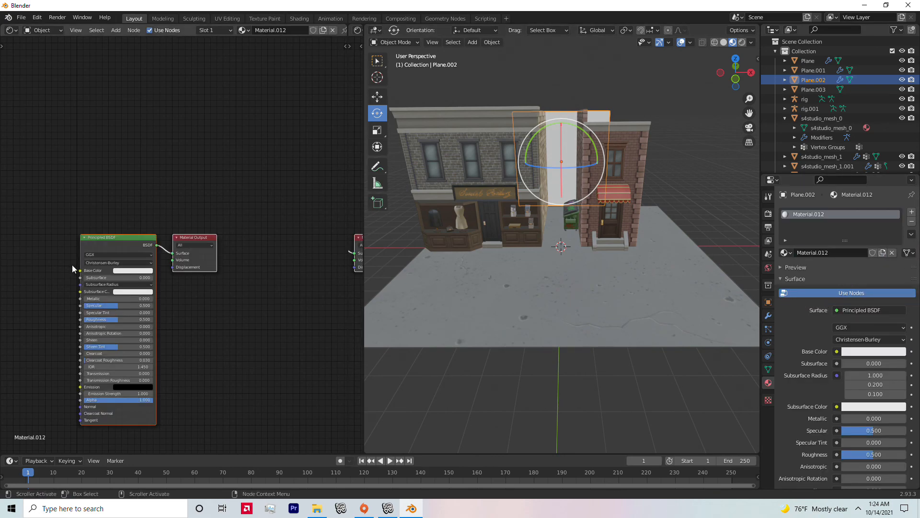
Add an Image Texture node to the material of Plane.002 and connect its Color output to Base Color.
key("shift+a")
mouse_move(57, 269)
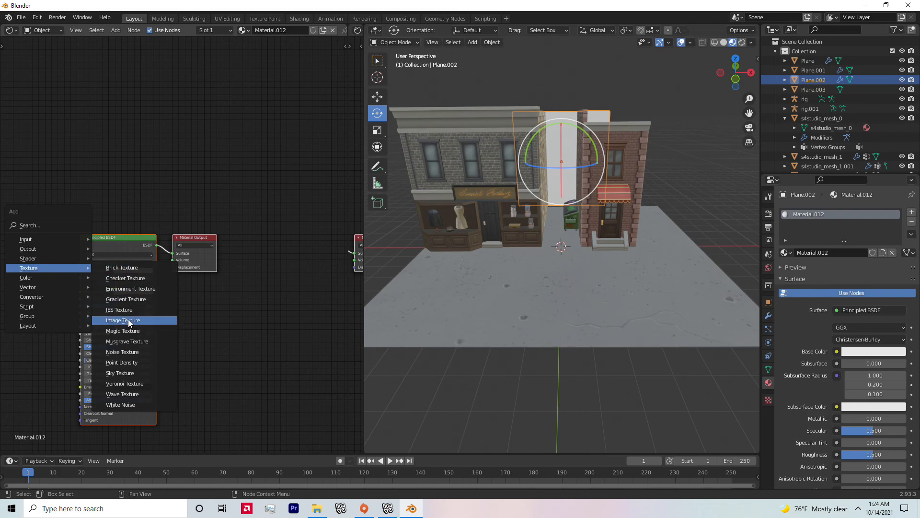
left_click(123, 320)
left_click(329, 276)
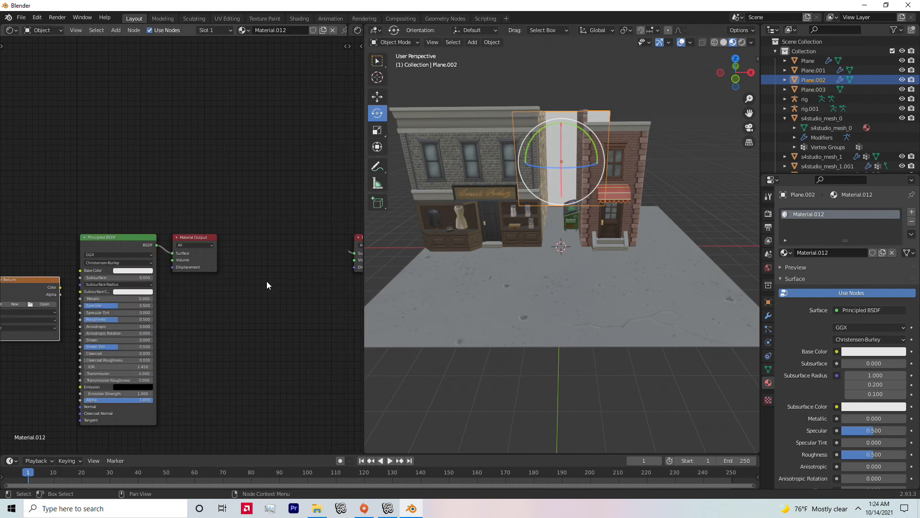
left_click_drag(60, 288, 80, 270)
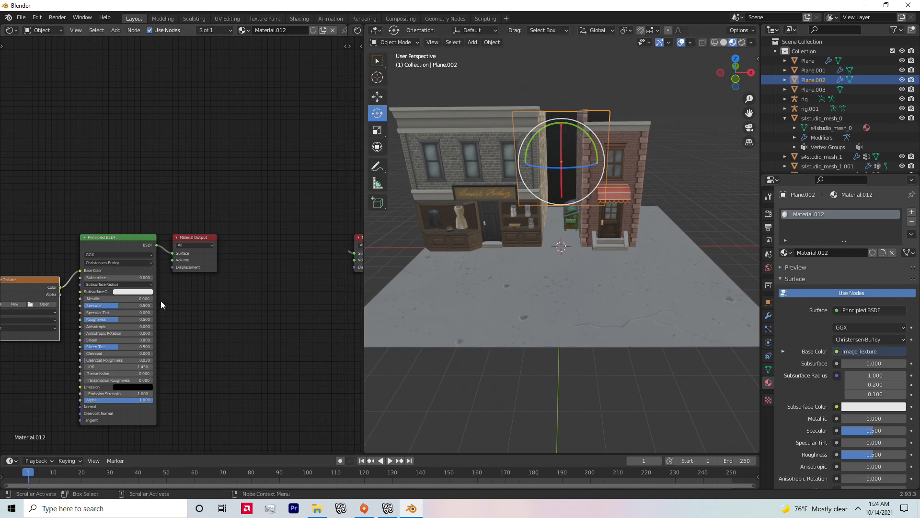
Load brick.png from the objects folder into the Image Texture node of the back wall Plane.002.
left_click(43, 304)
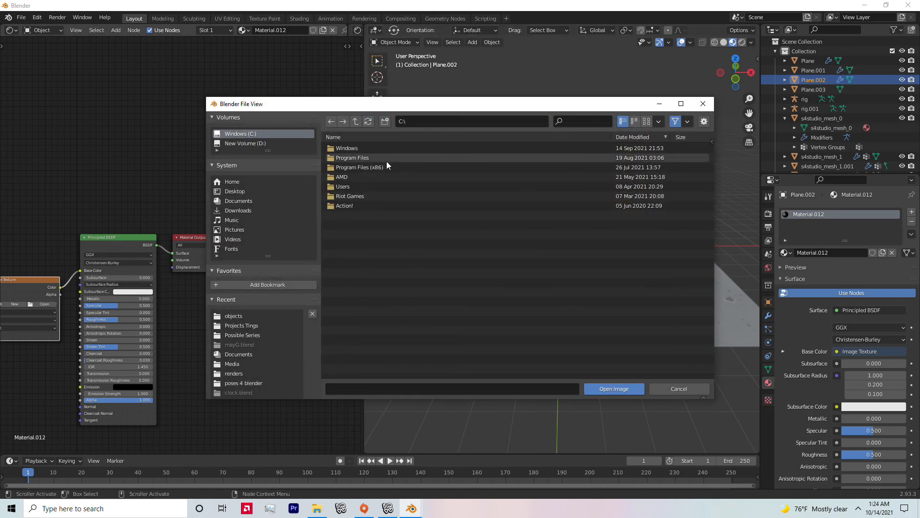
left_click(257, 315)
left_click(409, 150)
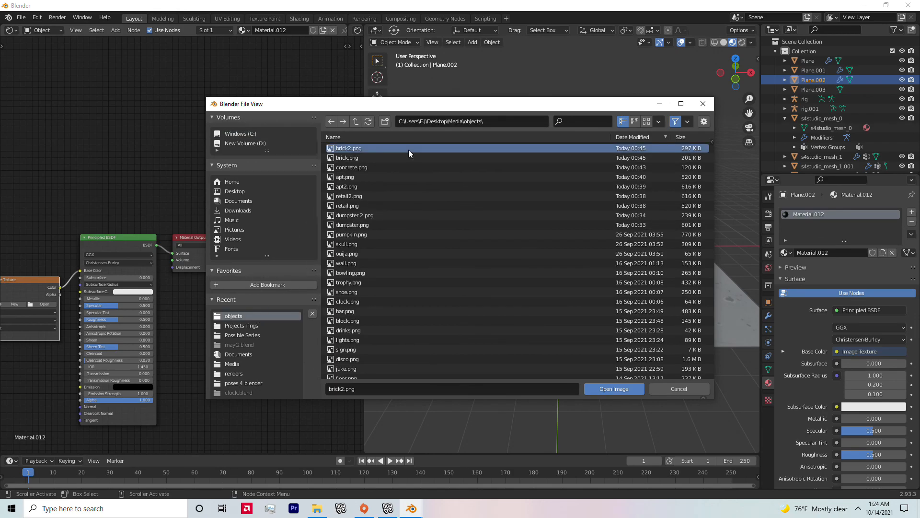
double_click(402, 158)
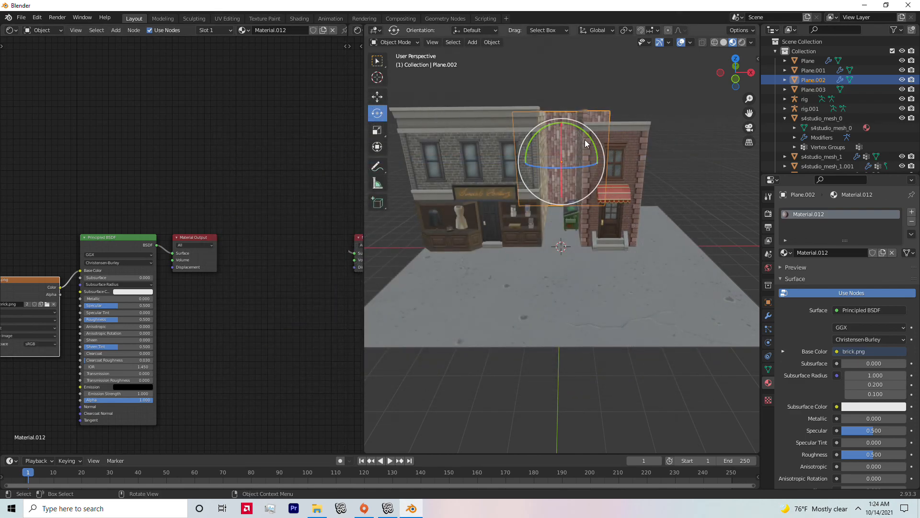
Rotate the back wall Plane.002 in its own plane around the Y axis so that its brick rows run horizontally.
left_click_drag(574, 130, 559, 125)
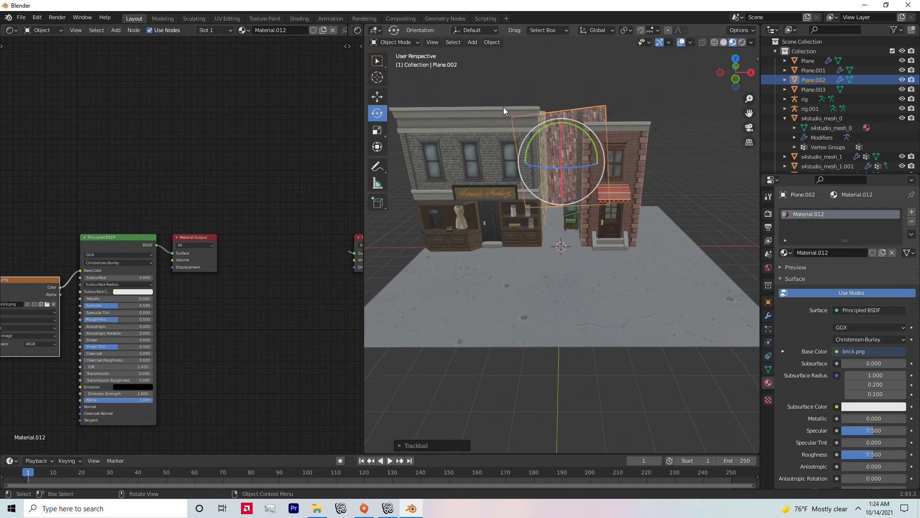
key("ctrl+z")
middle_click_drag(609, 100, 616, 127)
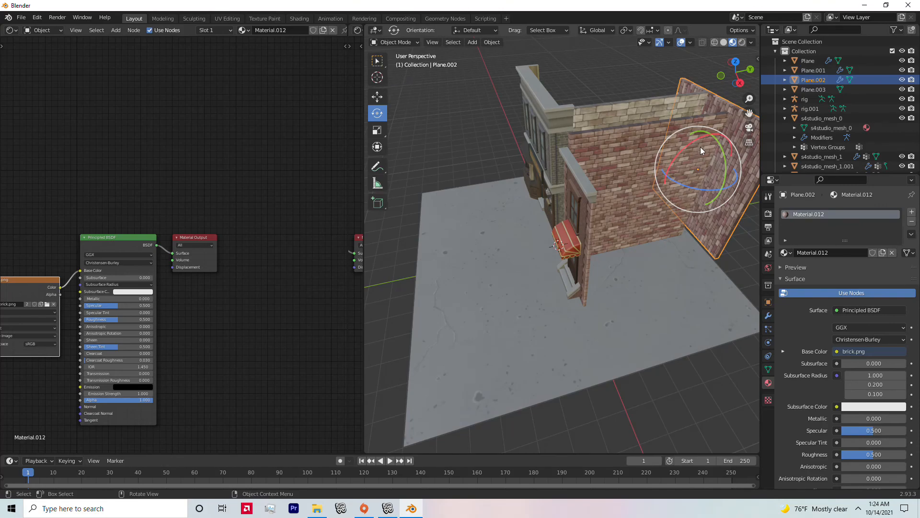
left_click(707, 137)
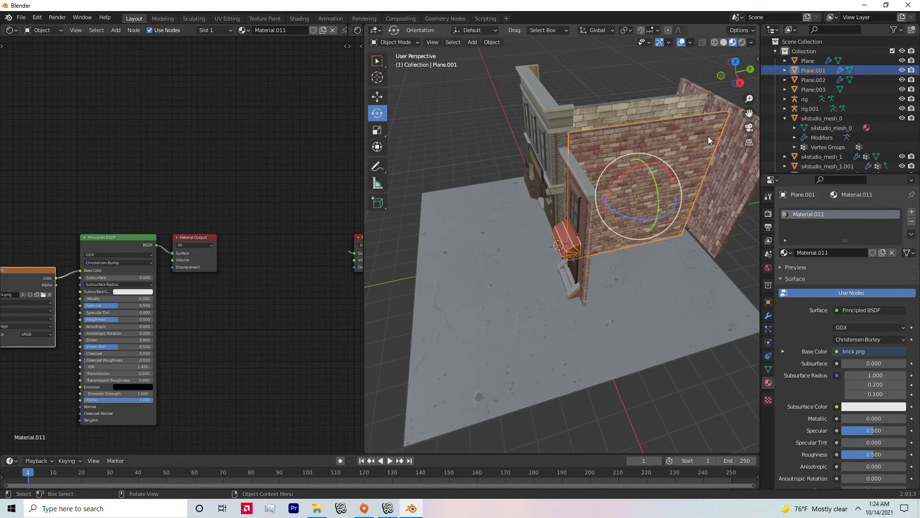
left_click(725, 137)
middle_click_drag(720, 128, 413, 164)
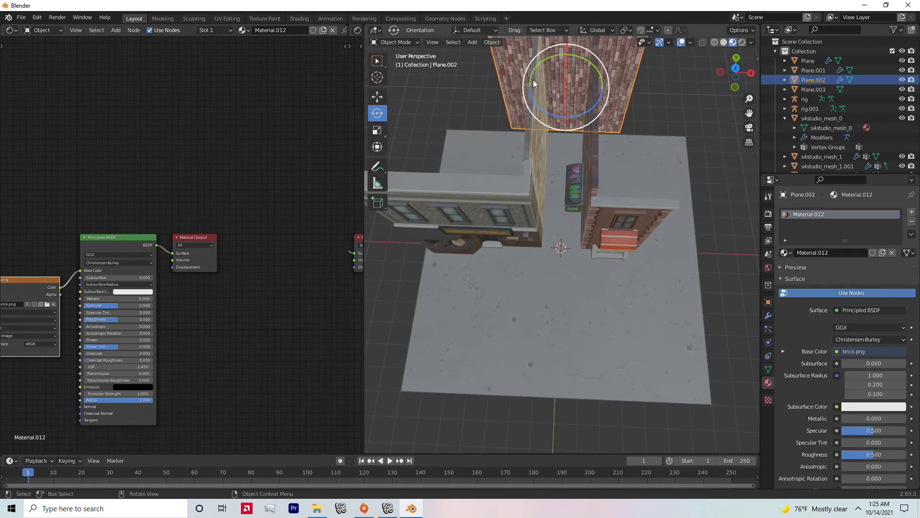
left_click_drag(561, 59, 623, 98)
left_click(674, 92)
Move the back wall Plane.002 along the Y axis slightly closer to the alley's side walls.
middle_click_drag(658, 83, 569, 88)
left_click(549, 90)
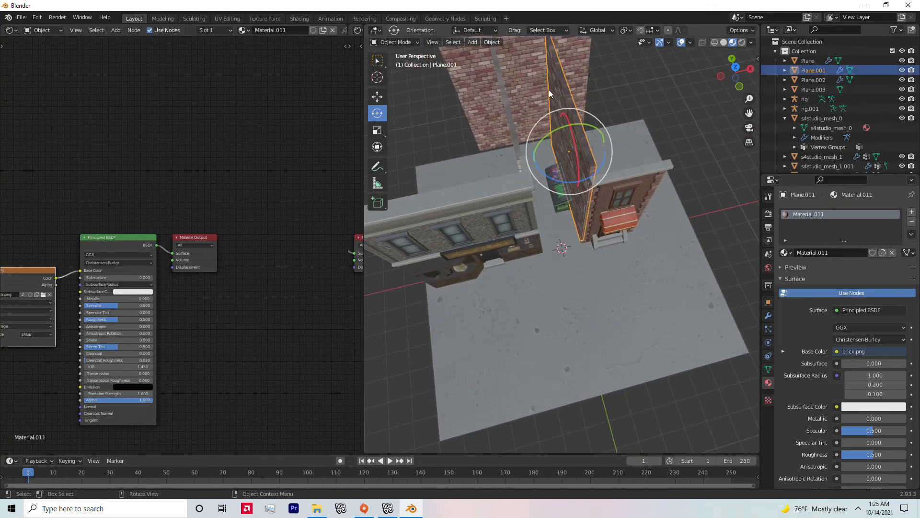
left_click(521, 84)
left_click(383, 98)
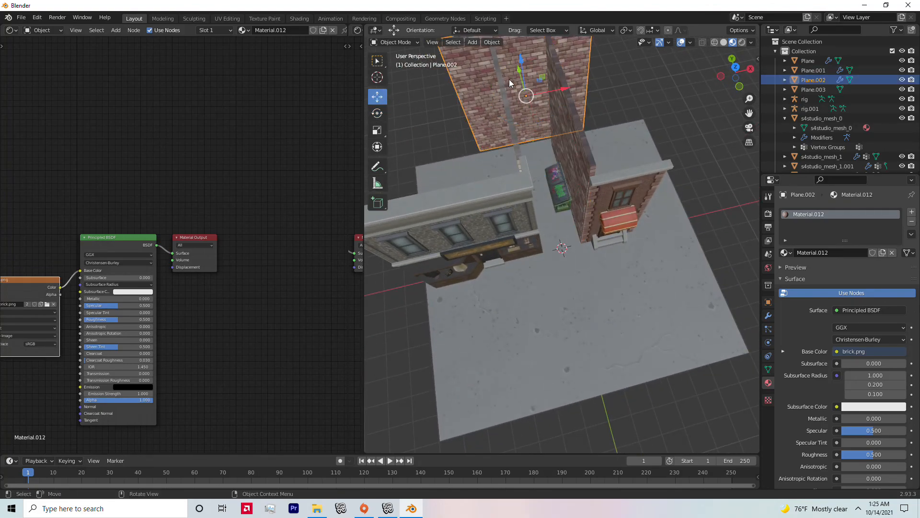
left_click_drag(517, 70, 522, 81)
left_click(659, 86)
Switch the 3D viewport to Rendered shading to view the alley and both buildings.
middle_click_drag(659, 86, 634, 71)
scroll(635, 71, "up", 4)
scroll(631, 137, "up", 2)
middle_click_drag(630, 136, 567, 93)
scroll(637, 108, "down", 5)
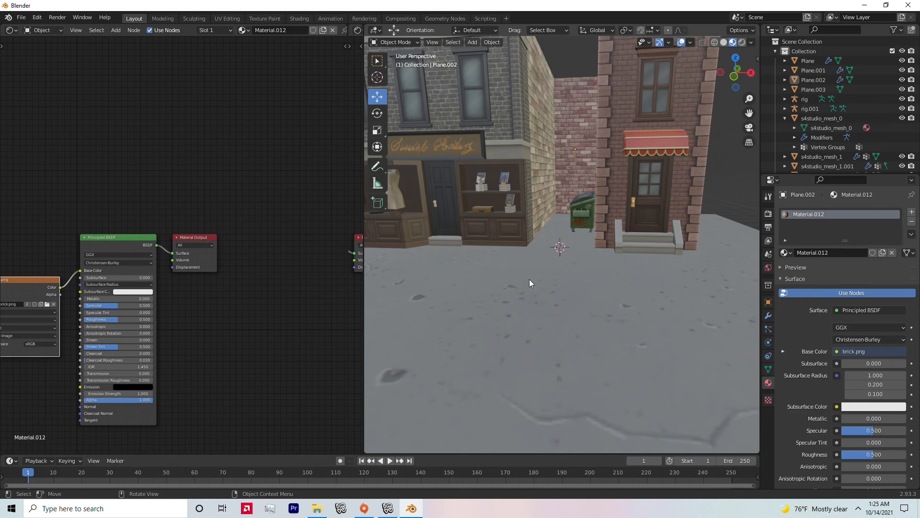
middle_click_drag(531, 269, 557, 290)
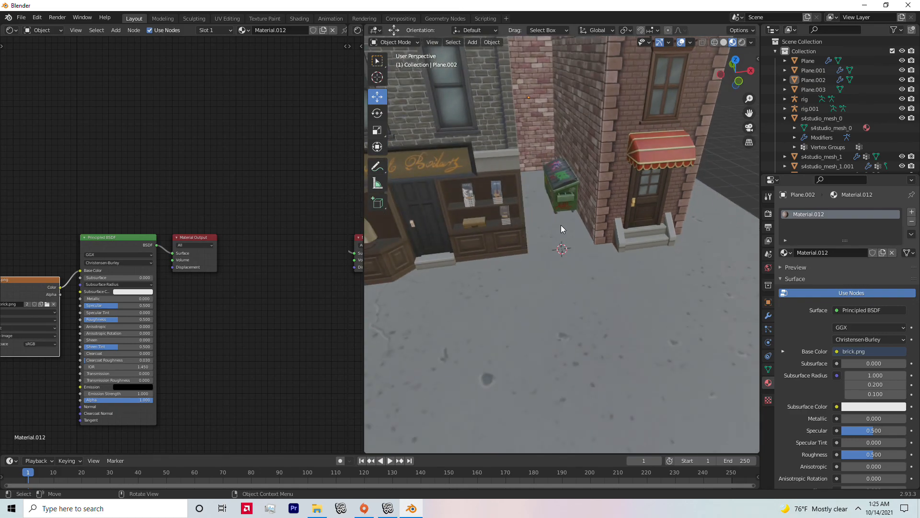
middle_click_drag(662, 207, 596, 183)
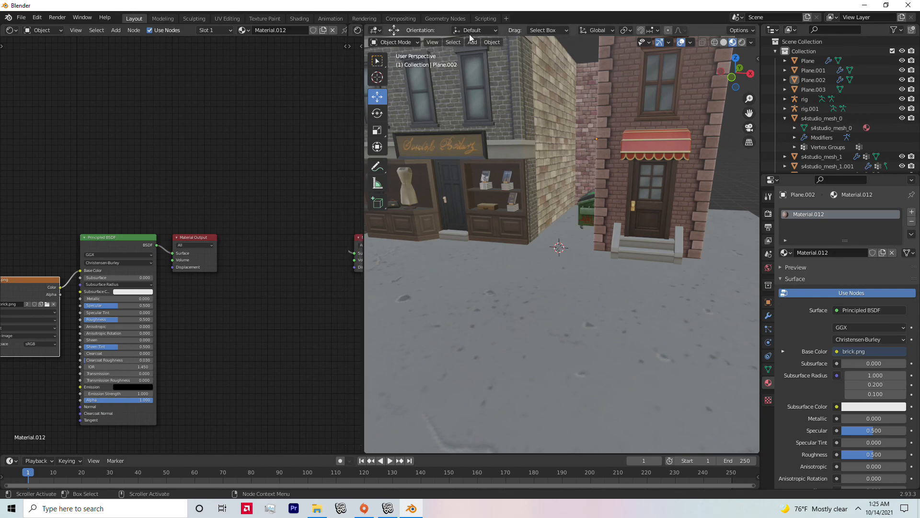
left_click(742, 43)
mouse_move(720, 55)
middle_mouse_down()
mouse_move(626, 99)
mouse_move(592, 67)
mouse_move(567, 115)
mouse_move(639, 122)
mouse_move(623, 109)
middle_mouse_up()
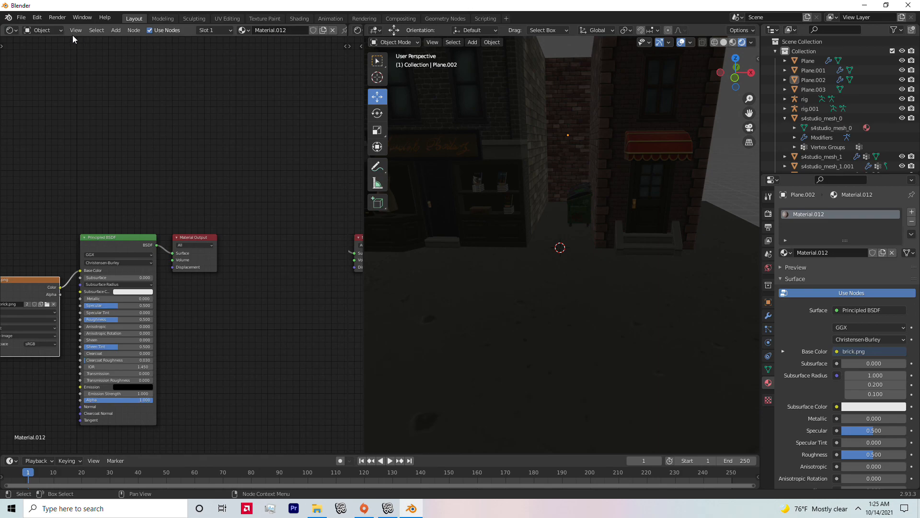
middle_click_drag(524, 143, 534, 140)
Start appending data from another Blender file and browse to the objects folder.
left_click(21, 17)
left_click(21, 18)
left_click(20, 19)
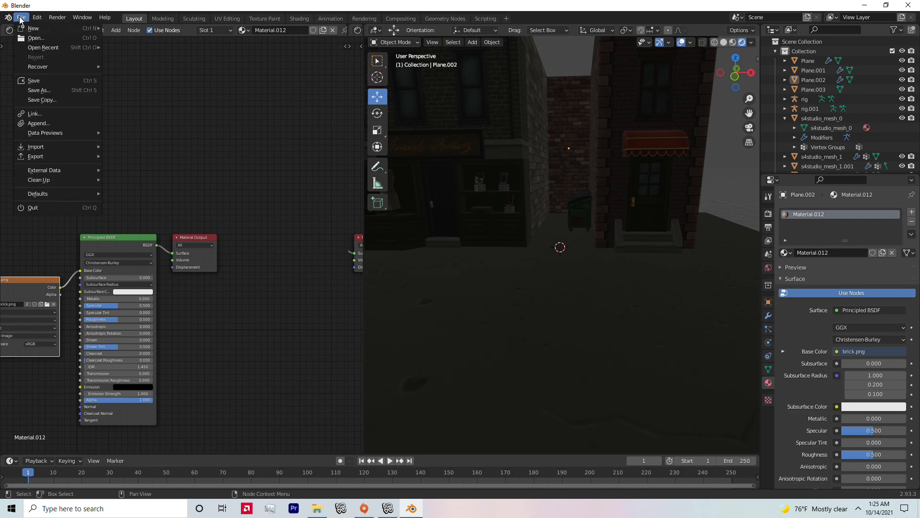
left_click(49, 124)
left_click(355, 121)
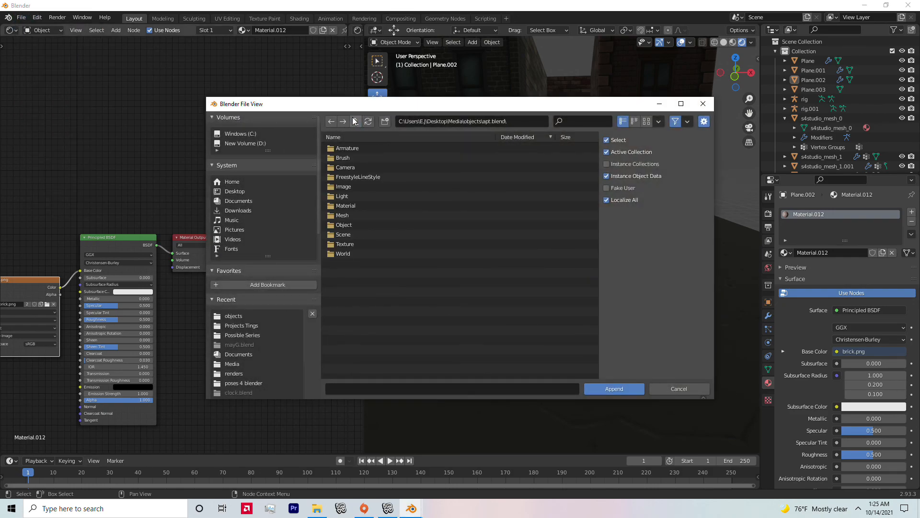
left_click(266, 317)
Append the object s4studio_mesh_1 from street post.blend in the objects folder.
scroll(413, 229, "down", 2)
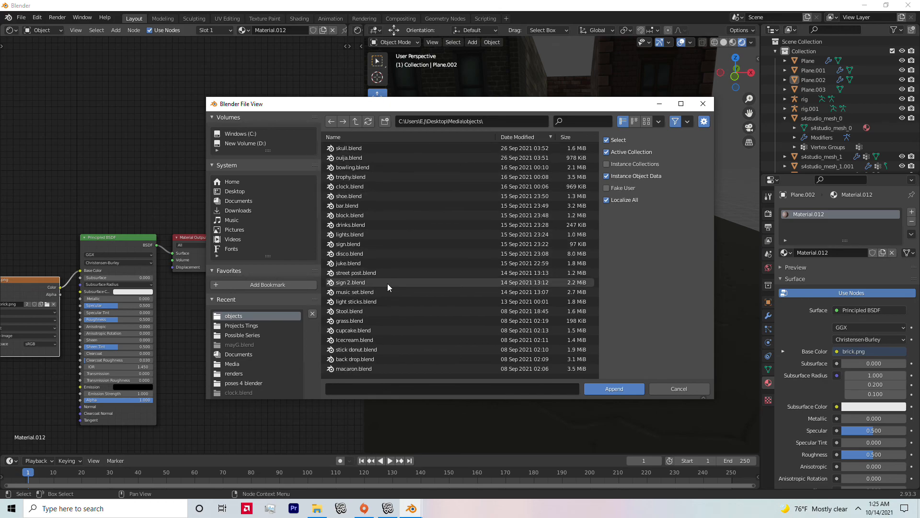
scroll(390, 324, "down", 2)
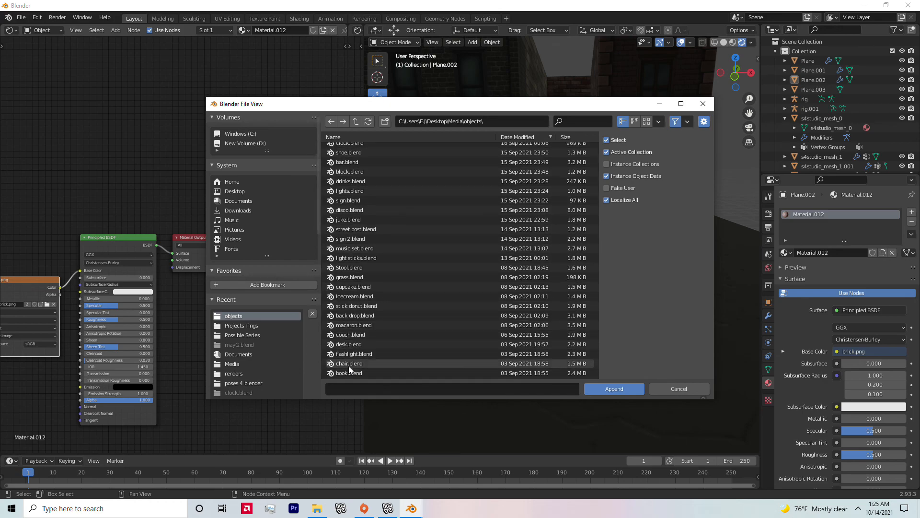
scroll(346, 321, "up", 1)
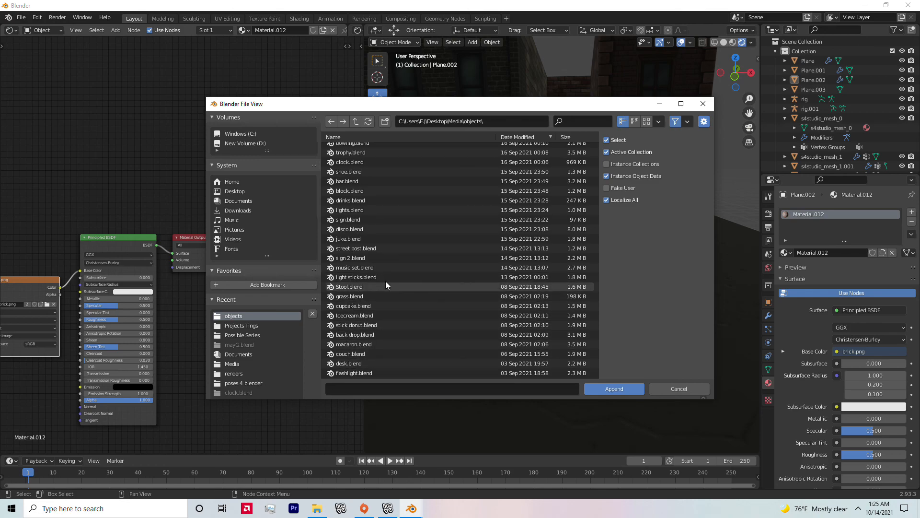
left_click(378, 248)
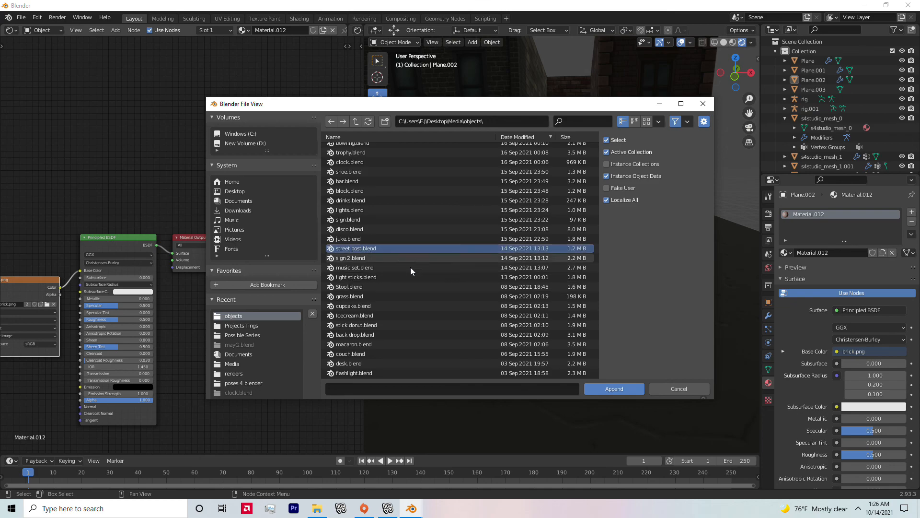
left_click(614, 388)
left_click(377, 240)
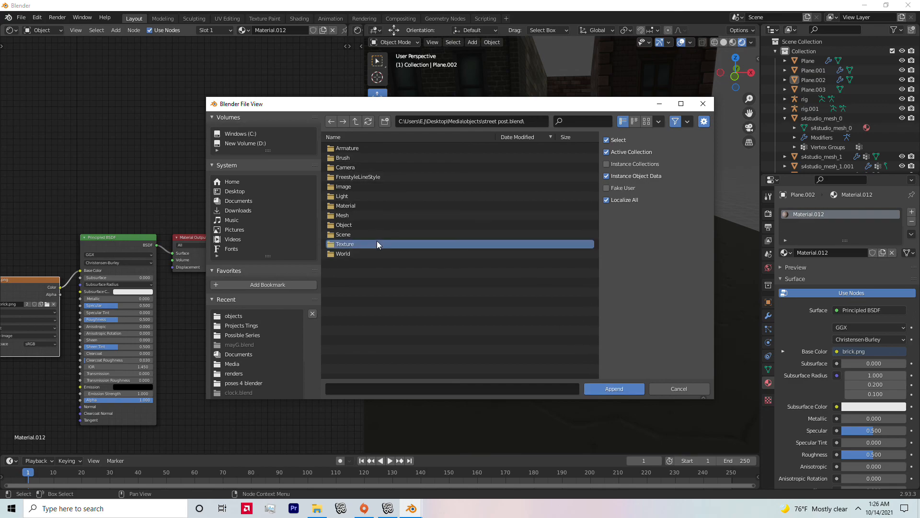
double_click(375, 229)
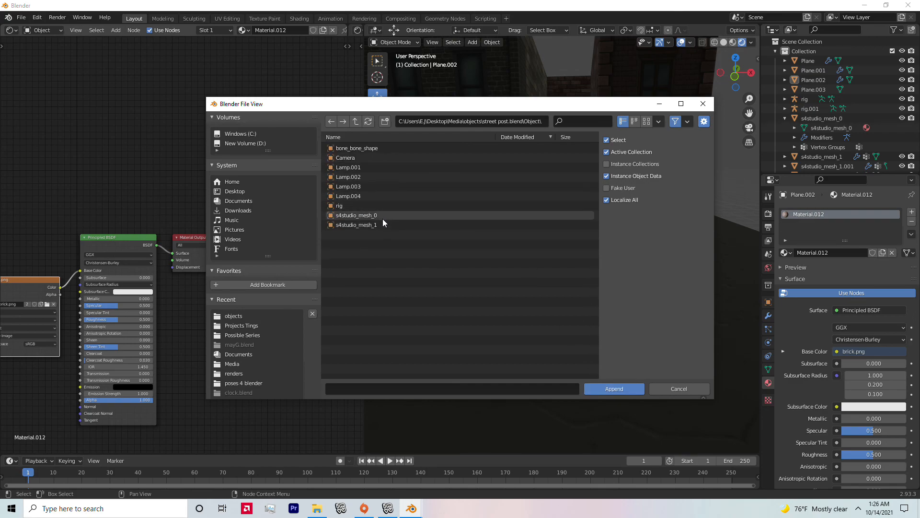
left_click(384, 226)
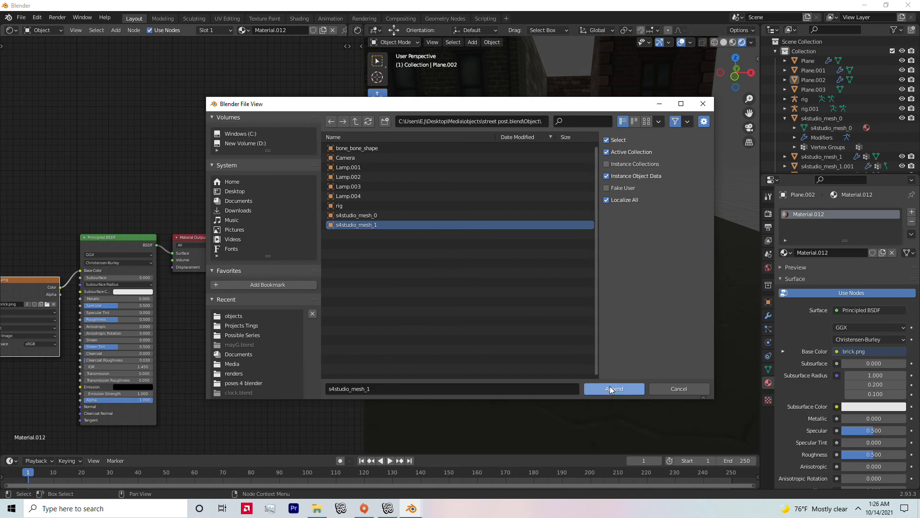
left_click(611, 389)
Delete the bone shape object that came in with the street post.
left_click(561, 280)
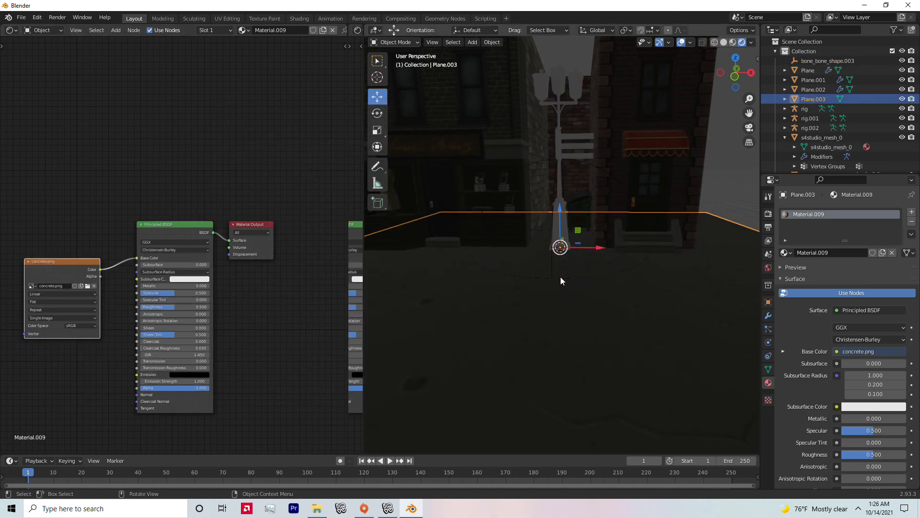
left_click(549, 165)
key("x")
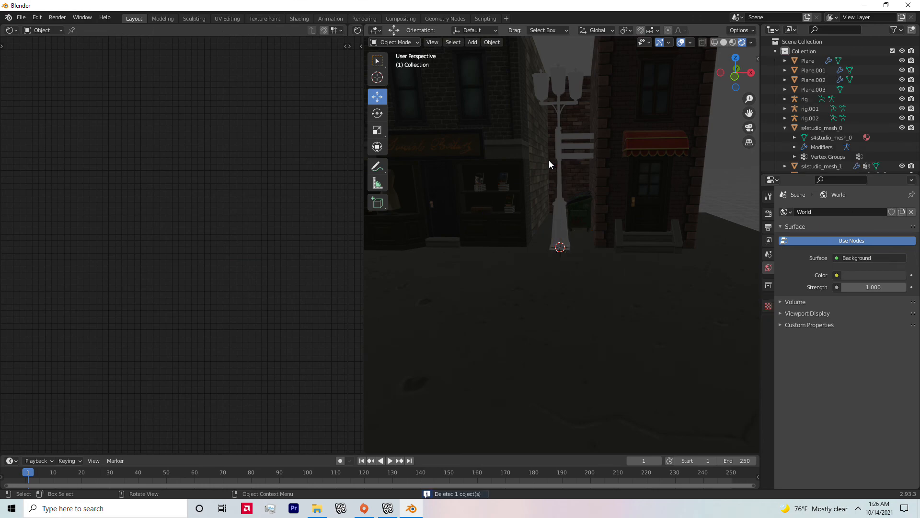
Move the street post out of the alley opening to the street in front of the red-awning building.
left_click(563, 213)
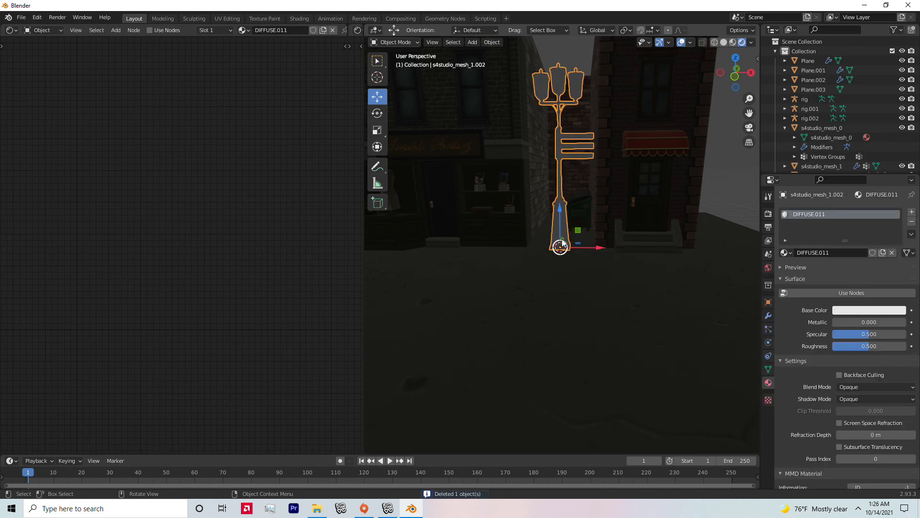
left_click_drag(565, 243, 731, 272)
mouse_move(641, 244)
middle_mouse_down()
mouse_move(642, 256)
mouse_move(630, 244)
middle_mouse_up()
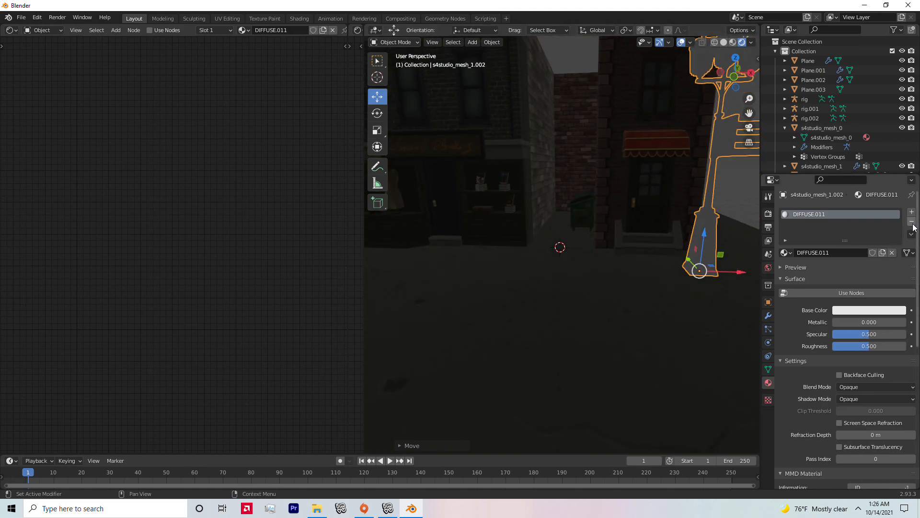
Replace the street post's material with a new one and connect an Image Texture node's Color to its Base Color.
left_click(911, 222)
left_click(877, 254)
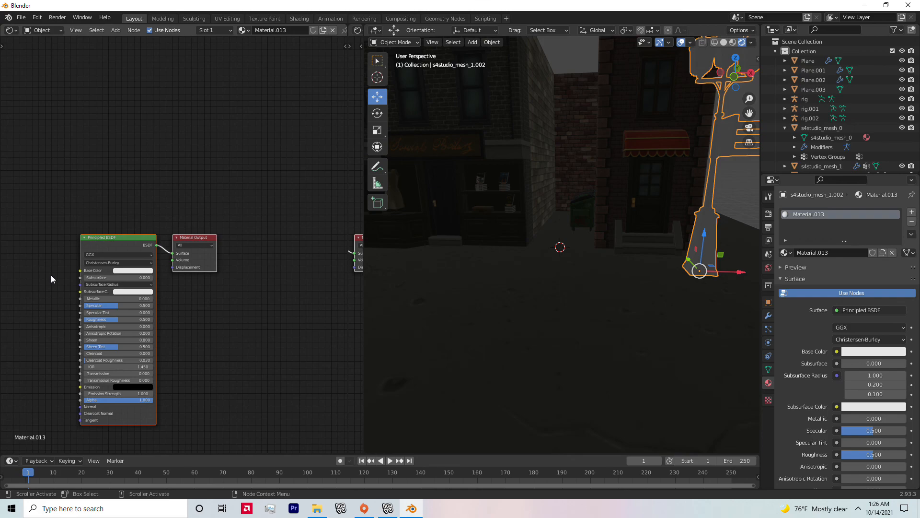
key("shift+a")
mouse_move(51, 275)
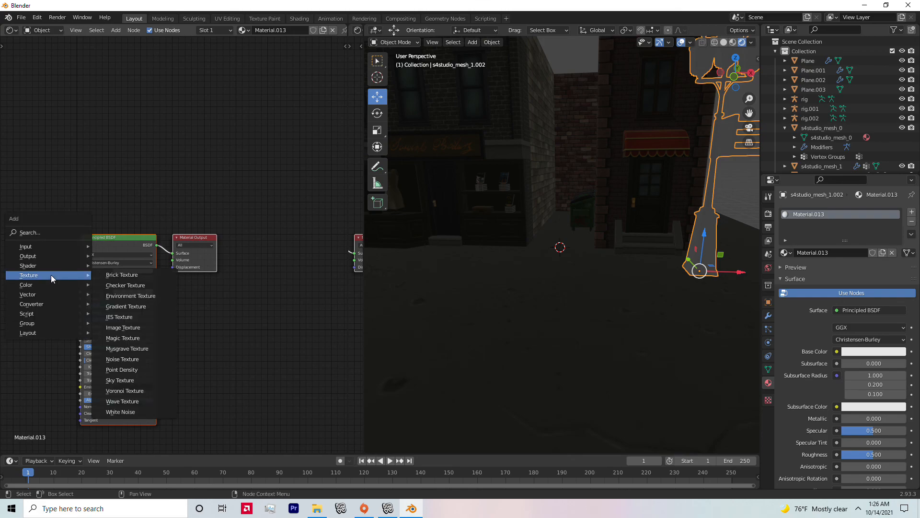
left_click(130, 327)
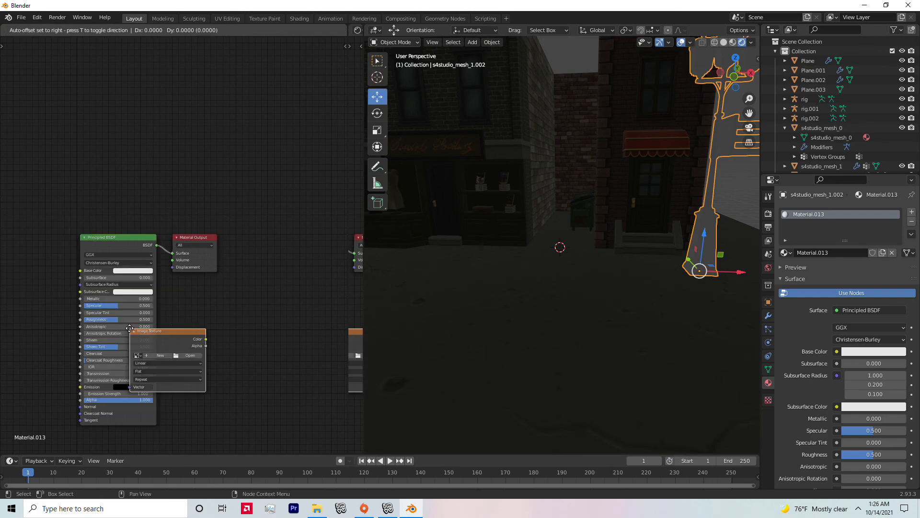
left_click(333, 266)
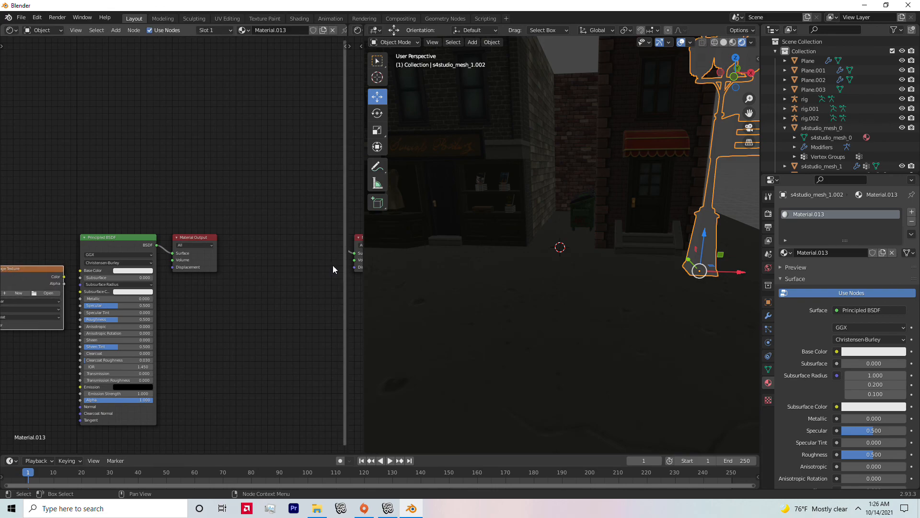
left_click_drag(64, 276, 80, 270)
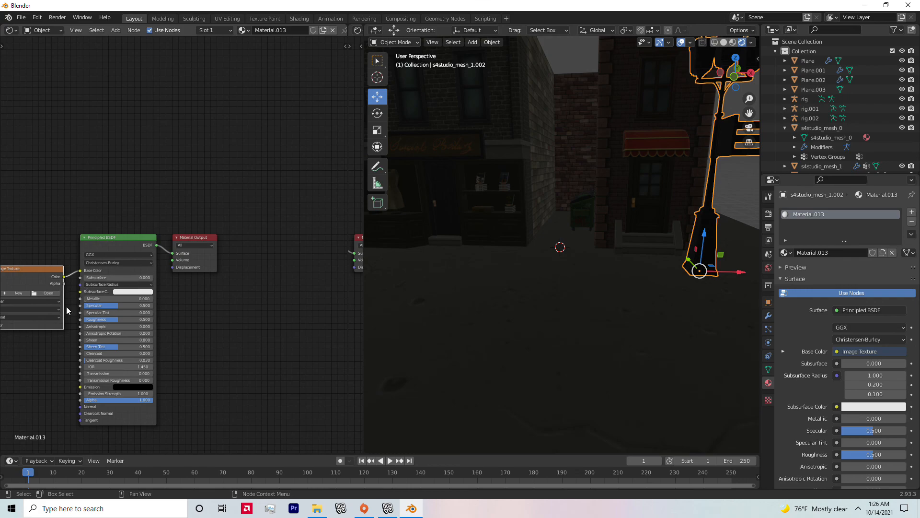
Load street post.png from the objects folder into the street post's Image Texture node.
left_click(48, 293)
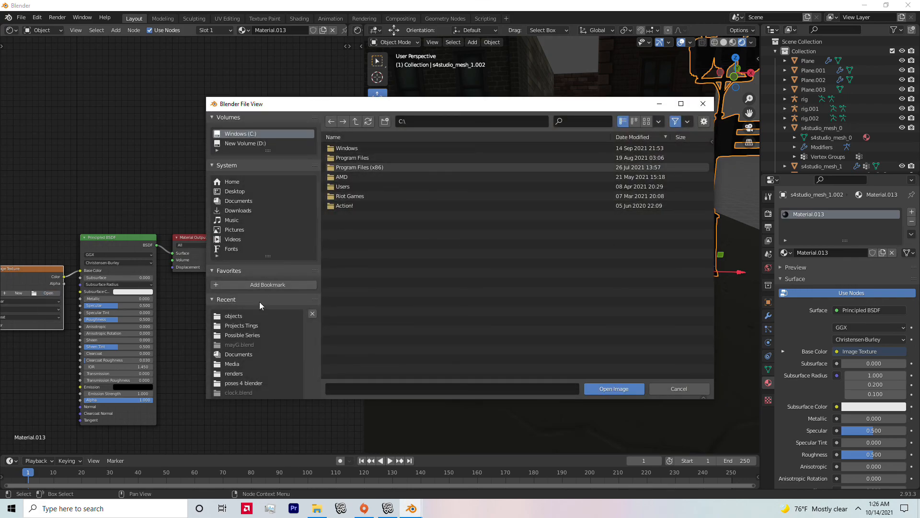
left_click(263, 317)
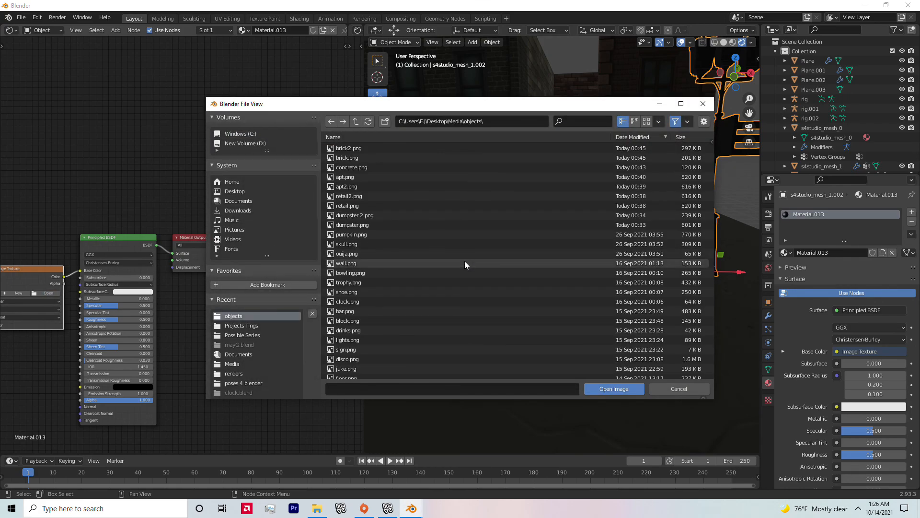
scroll(366, 357, "down", 1)
scroll(364, 357, "down", 3)
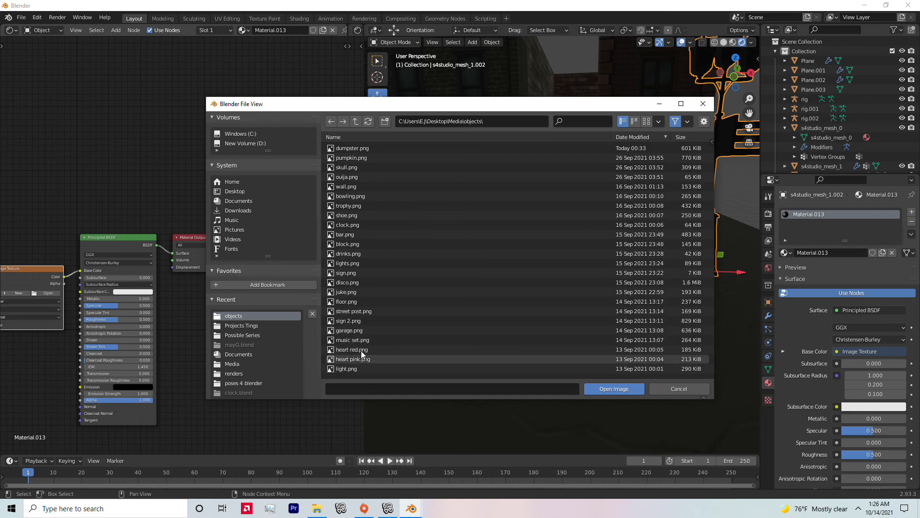
left_click(383, 311)
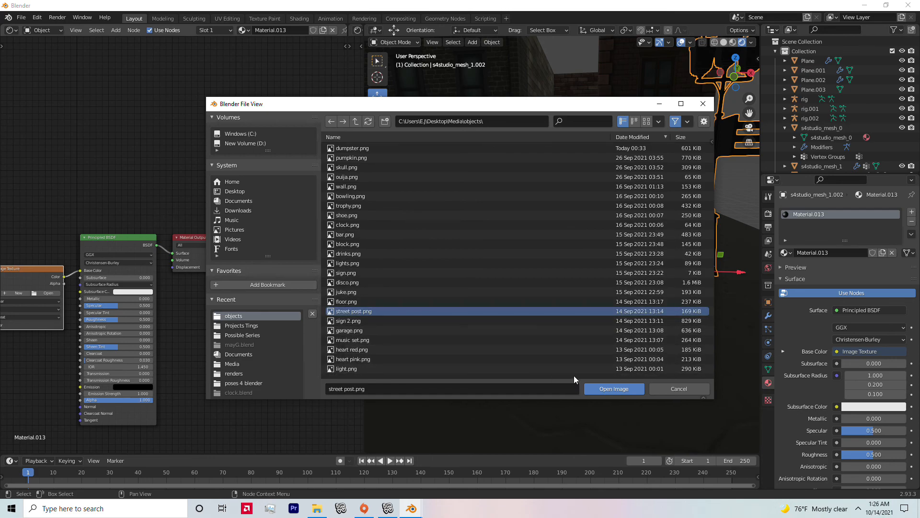
left_click(602, 383)
mouse_move(610, 278)
middle_mouse_down()
mouse_move(643, 300)
mouse_move(555, 273)
mouse_move(554, 291)
mouse_move(618, 302)
mouse_move(651, 264)
mouse_move(621, 274)
middle_mouse_up()
left_click(643, 300)
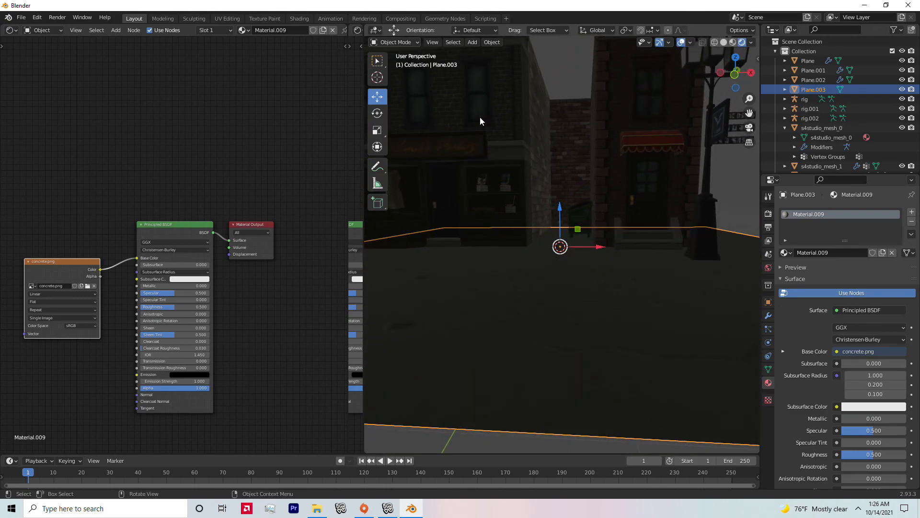
Add a point light to the scene and raise it along the Z axis to about the height of the street lanterns.
left_click(473, 42)
left_click(472, 43)
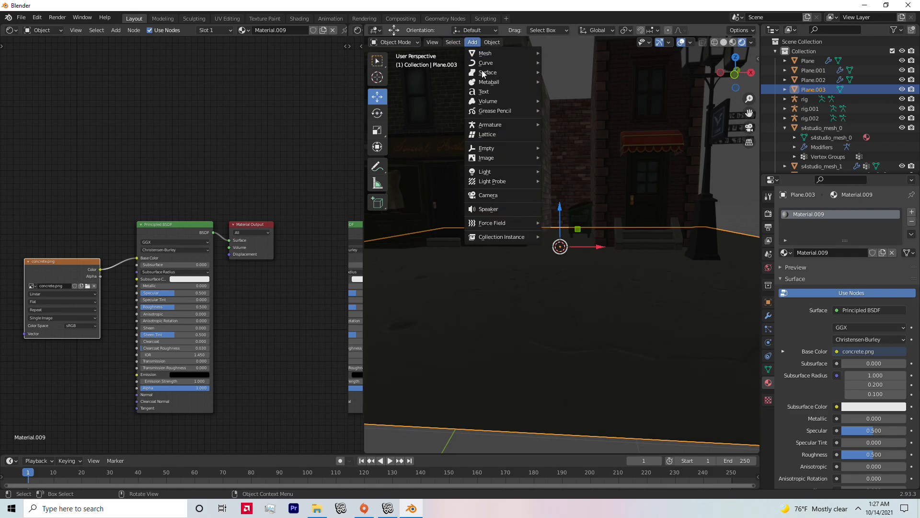
mouse_move(512, 171)
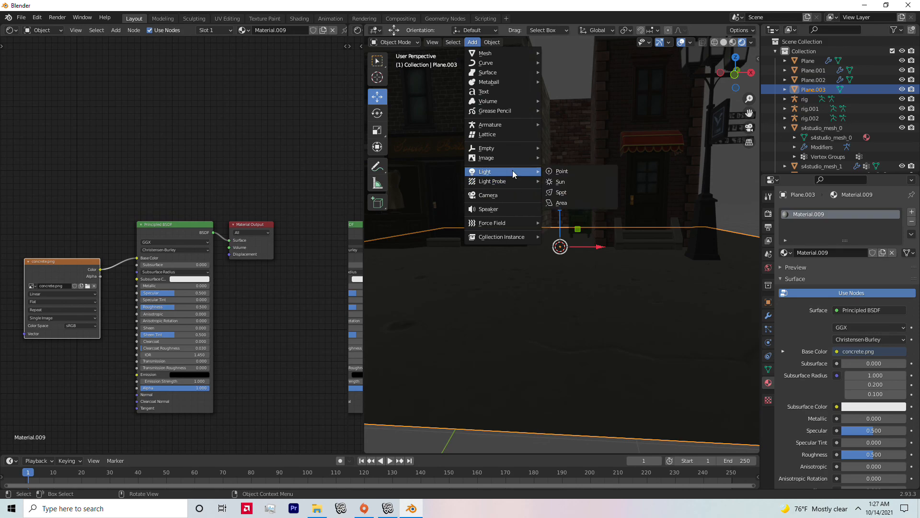
left_click(568, 171)
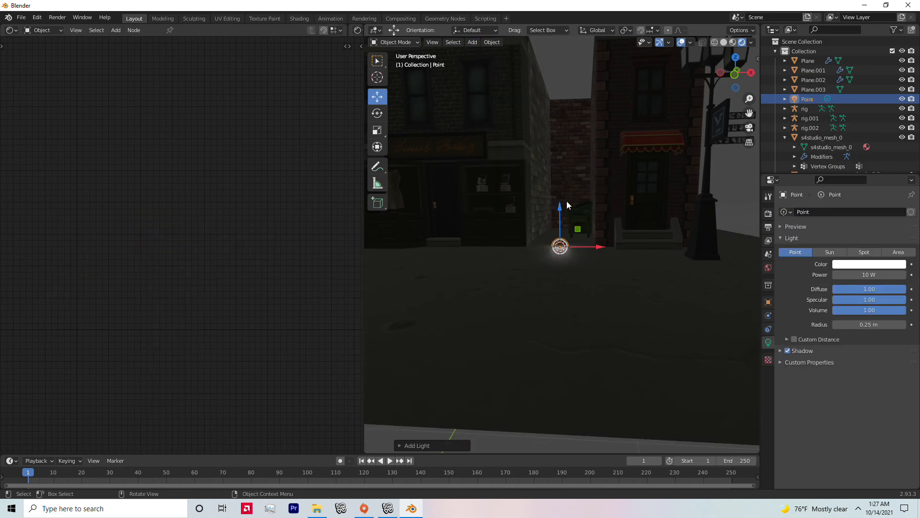
key("g")
key("z")
left_click(556, 98)
Move the point light along the X axis to the street post and position it inside the middle lantern.
middle_click_drag(558, 113, 571, 133)
key("g")
key("x")
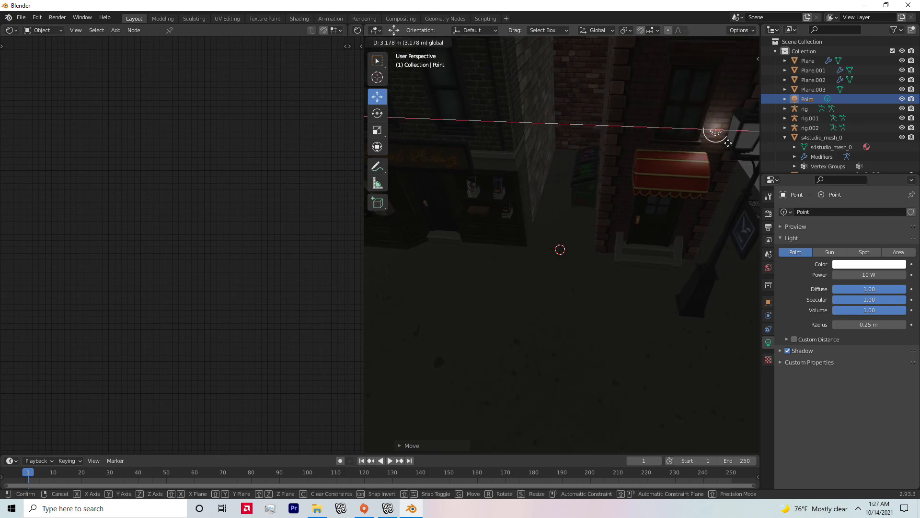
left_click(741, 144)
middle_click_drag(741, 144, 681, 184)
left_click_drag(681, 184, 560, 188)
middle_click_drag(561, 189, 602, 185)
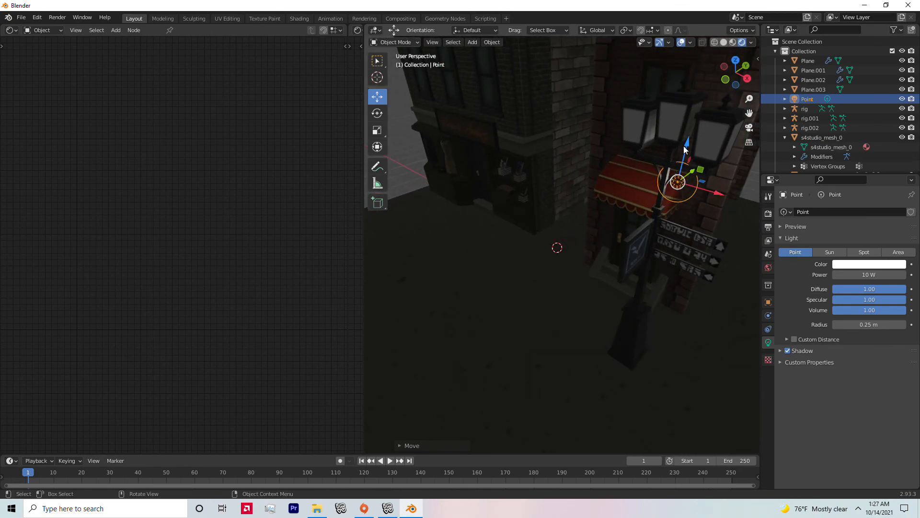
left_click_drag(688, 153, 699, 133)
middle_click_drag(698, 133, 562, 160)
left_click_drag(477, 184, 477, 184)
middle_click_drag(476, 184, 618, 150)
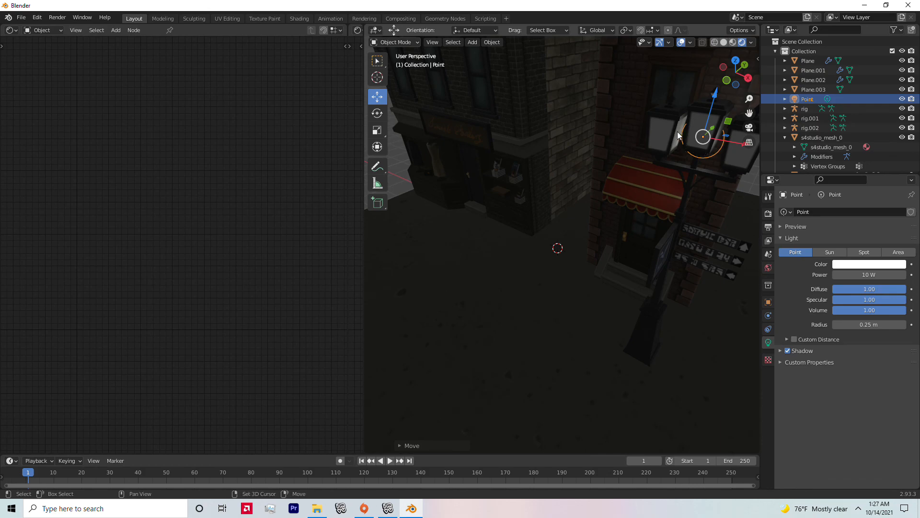
Duplicate the point light and place the copy inside the lantern nearest the alley.
key("shift+d")
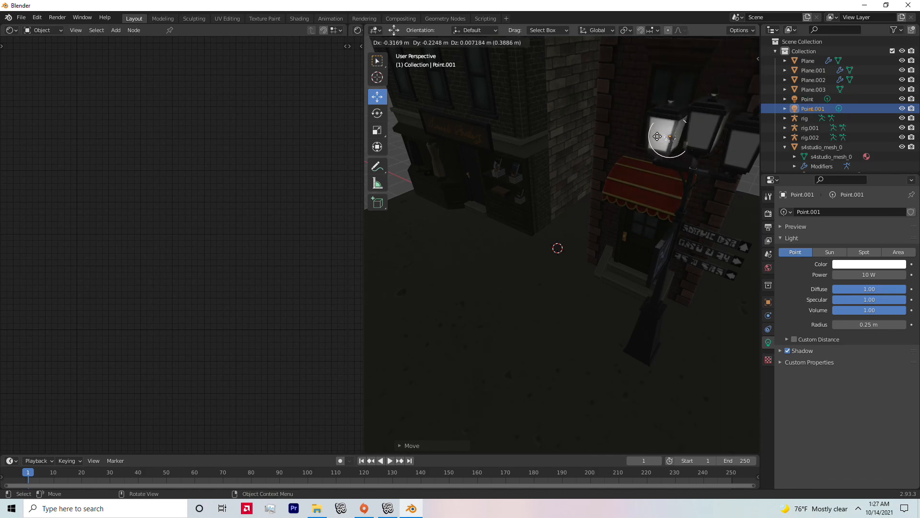
left_click(658, 136)
middle_click_drag(658, 136, 609, 150)
mouse_move(573, 166)
left_mouse_down()
mouse_move(584, 157)
mouse_move(581, 175)
left_mouse_up()
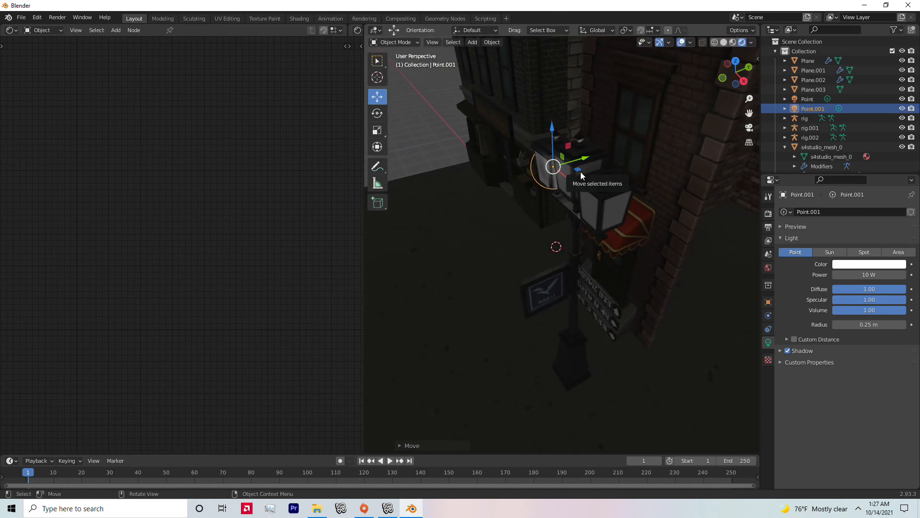
left_click(583, 176)
Duplicate the light Point.001 and place the copy inside the remaining unlit outer lantern of the street post.
middle_click_drag(591, 168, 646, 146)
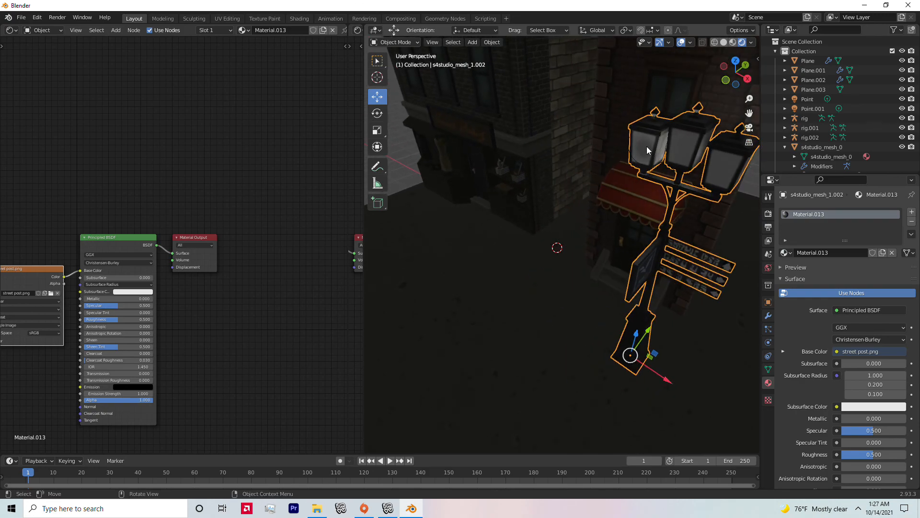
left_click(646, 146)
left_click(809, 100)
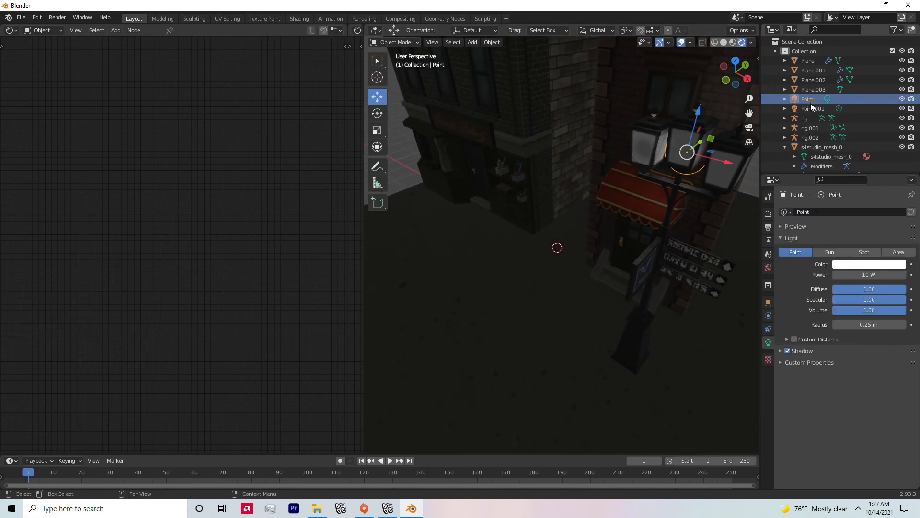
left_click(810, 109)
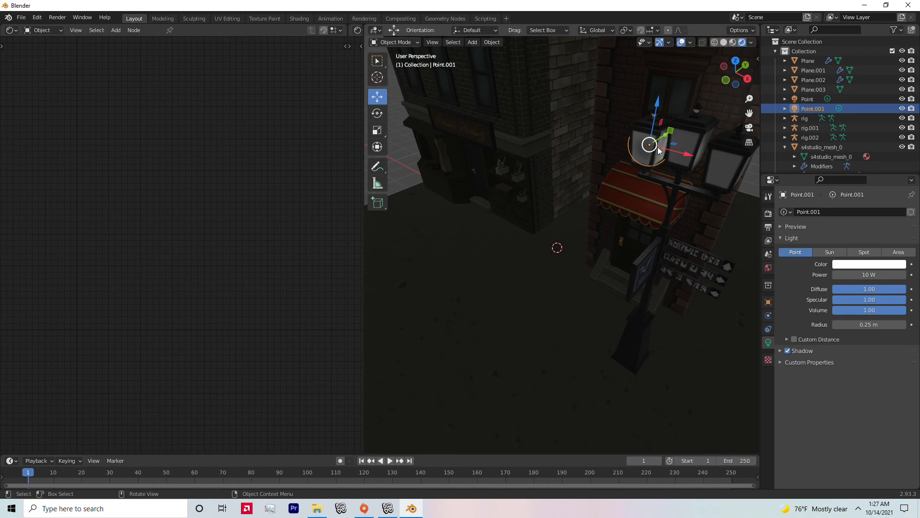
key("shift+d")
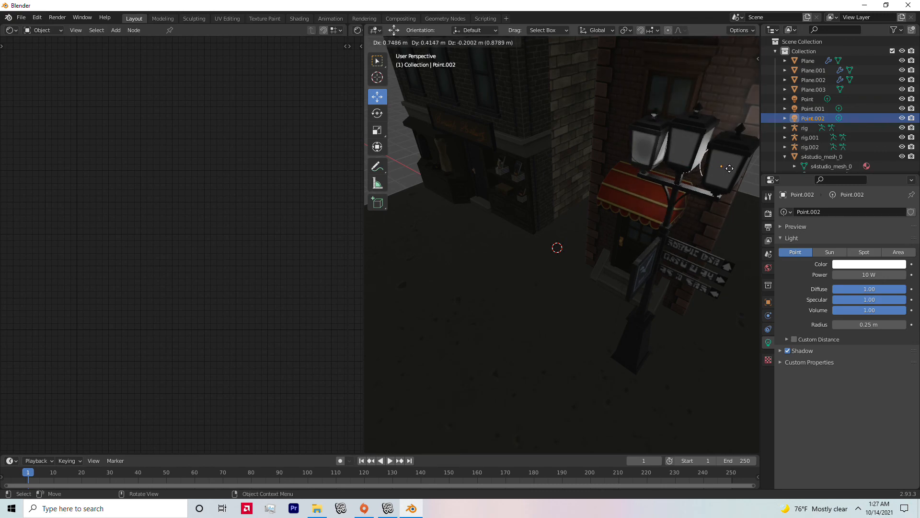
left_click(733, 168)
middle_click_drag(733, 168, 677, 172)
left_click_drag(536, 197, 451, 174)
Raise the power of the outer lantern light Point.002 to 20.6 W and of the alley-side light Point.001 to 23.8 W.
left_click_drag(879, 274, 905, 274)
middle_click_drag(722, 266, 673, 239)
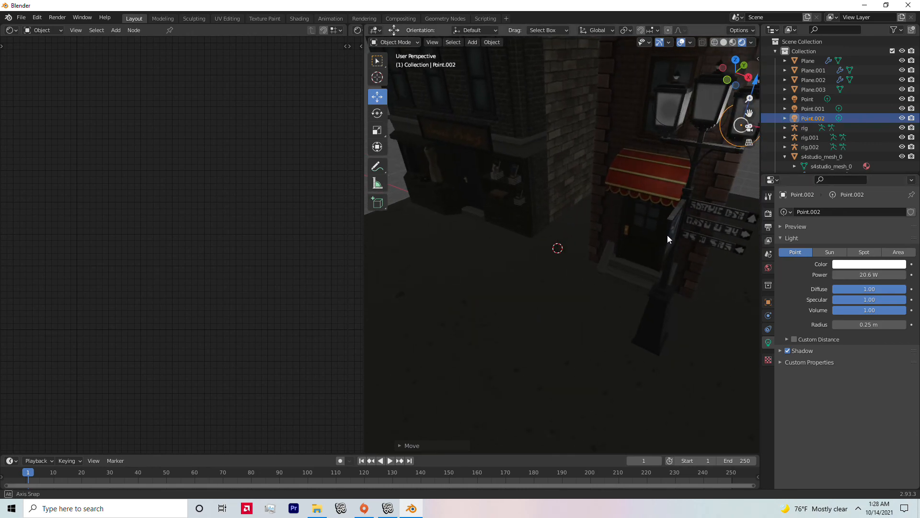
left_click(663, 113)
left_click(662, 120)
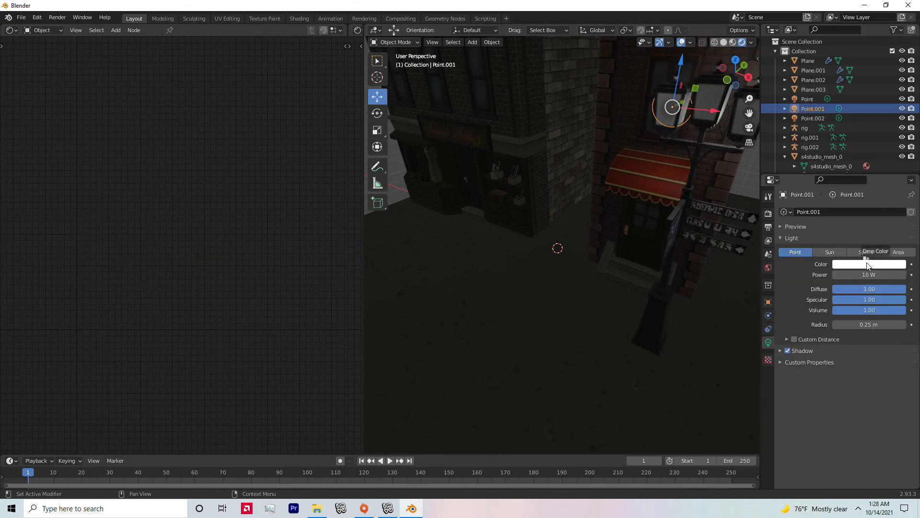
left_click_drag(867, 274, 899, 274)
Select the point light inside the middle lantern and set its power to 23 W.
left_click(711, 102)
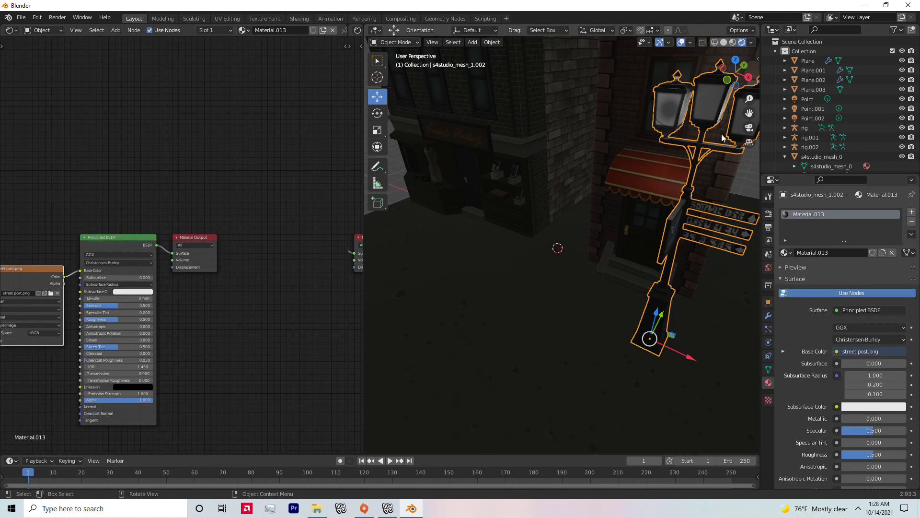
left_click(721, 132)
left_click(718, 131)
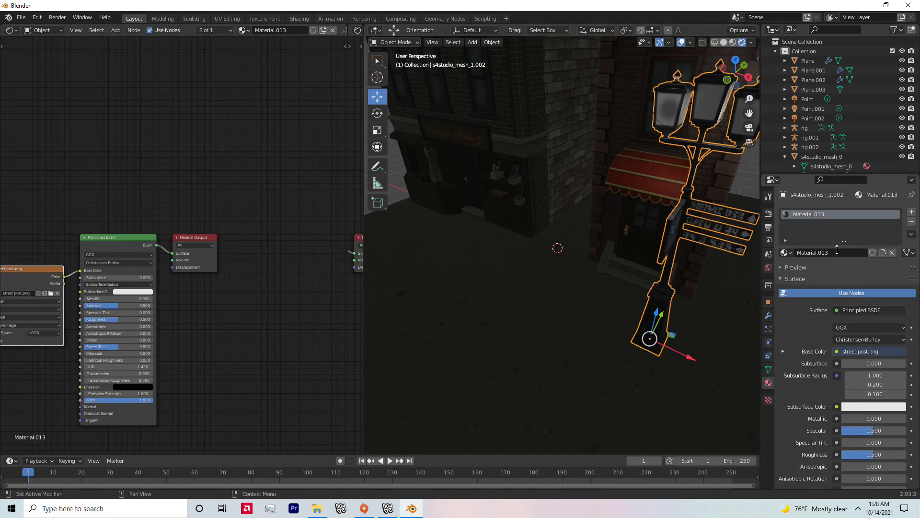
left_click(717, 134)
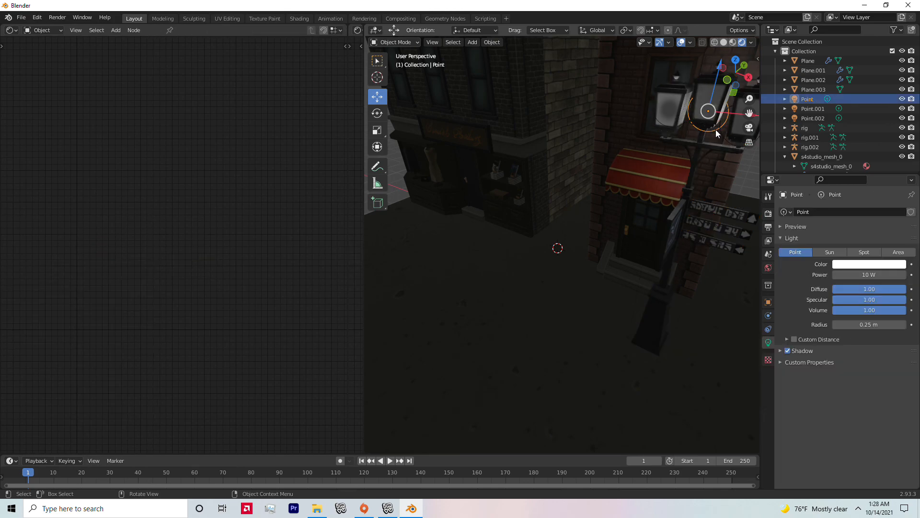
left_click_drag(868, 274, 905, 275)
Tint the middle lantern's point light a warm pale yellow.
middle_click_drag(563, 252, 634, 200)
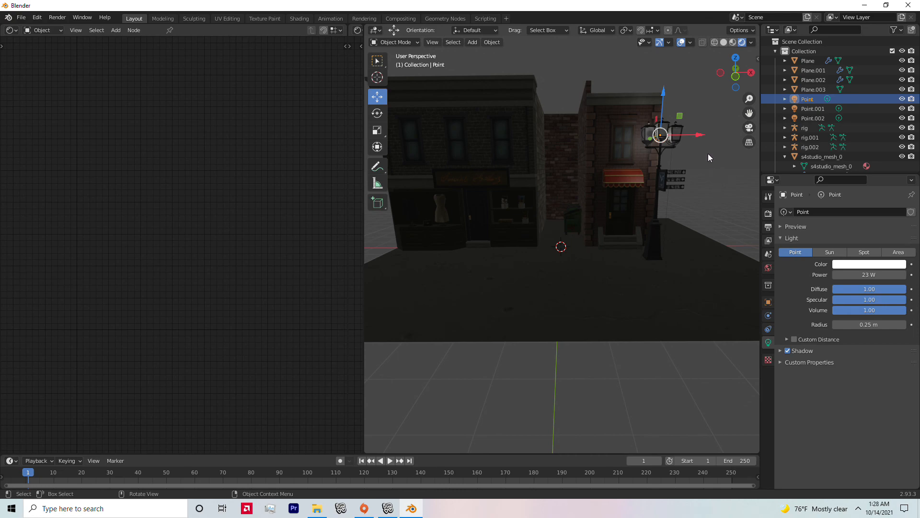
scroll(681, 170, "up", 3)
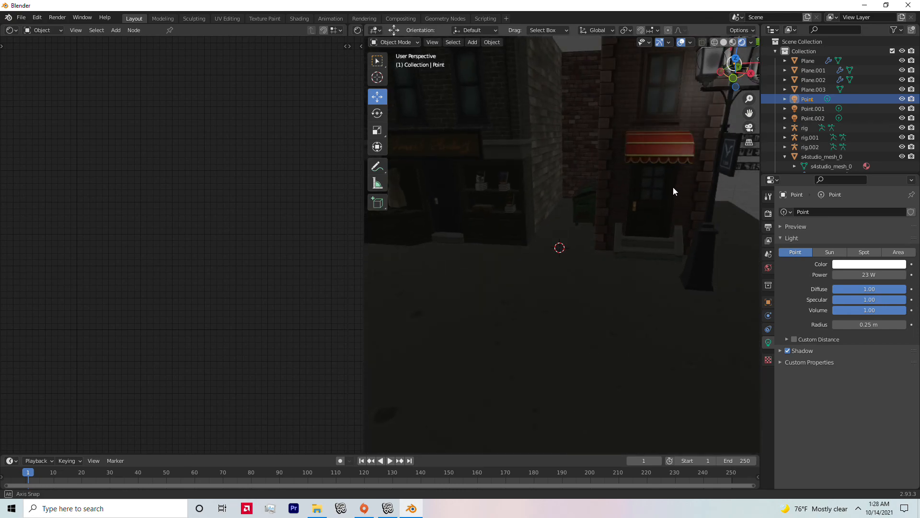
left_click(870, 265)
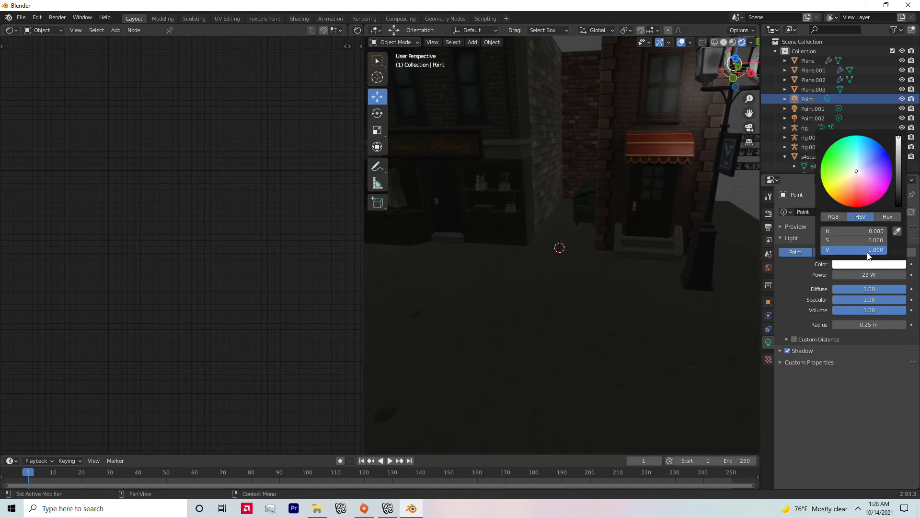
left_click(849, 178)
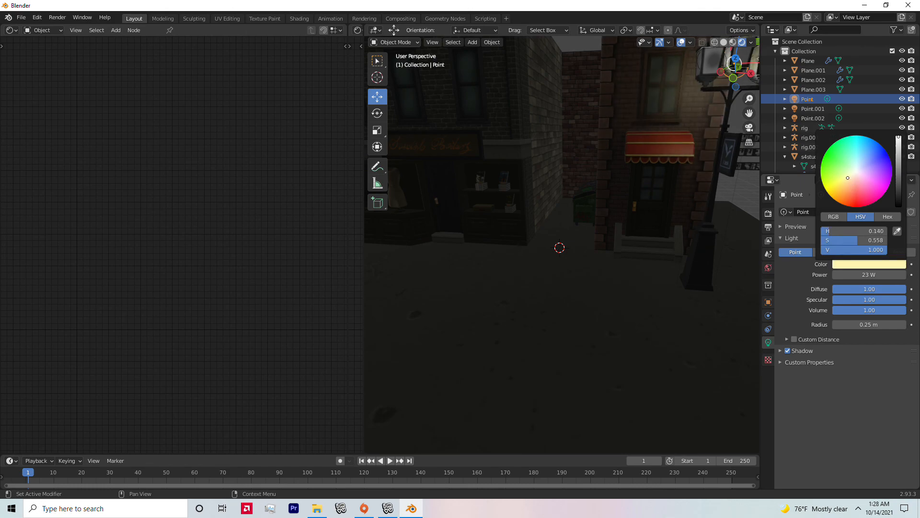
left_click_drag(847, 178, 849, 176)
left_click(696, 300)
middle_click_drag(735, 267, 677, 277)
Set the outer lantern light Point.002 to 37.4 W and give it a pale yellow color with hue 0.178 and saturation 0.411.
left_click(602, 128)
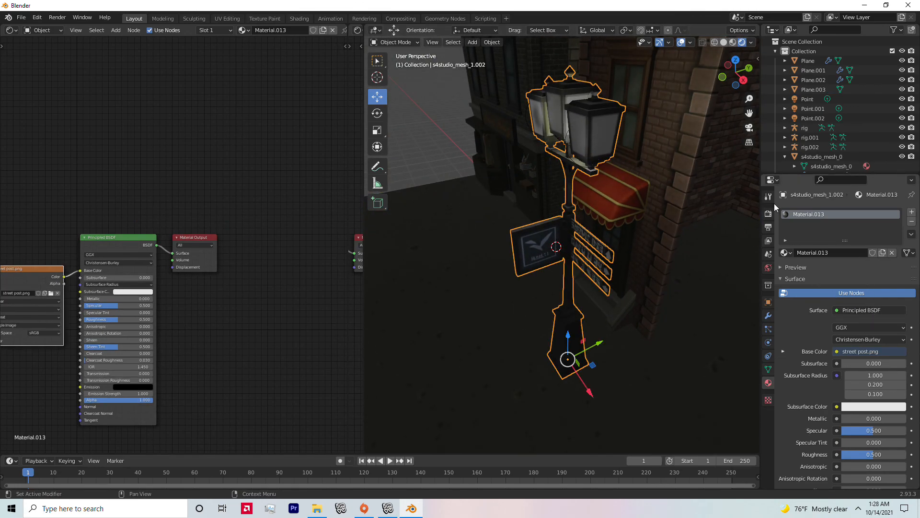
left_click(567, 135)
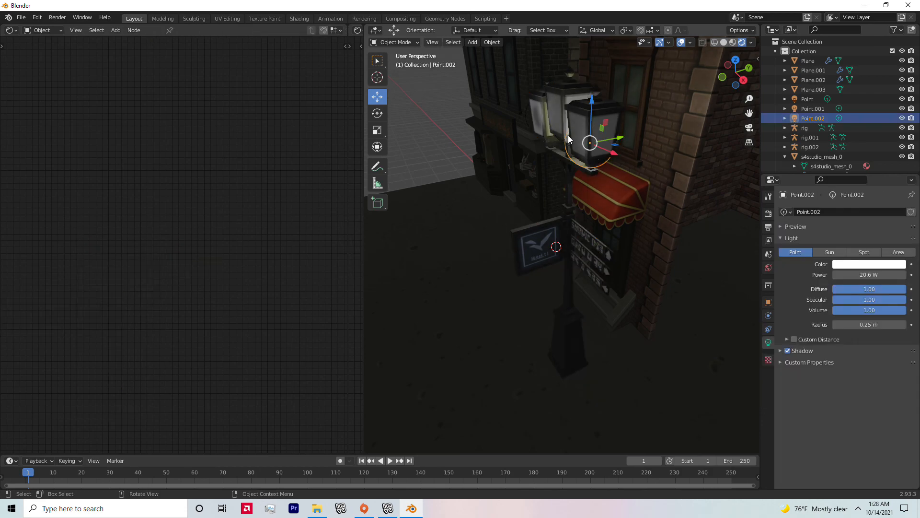
left_click_drag(869, 274, 868, 274)
middle_click_drag(568, 166, 589, 163)
left_click(882, 266)
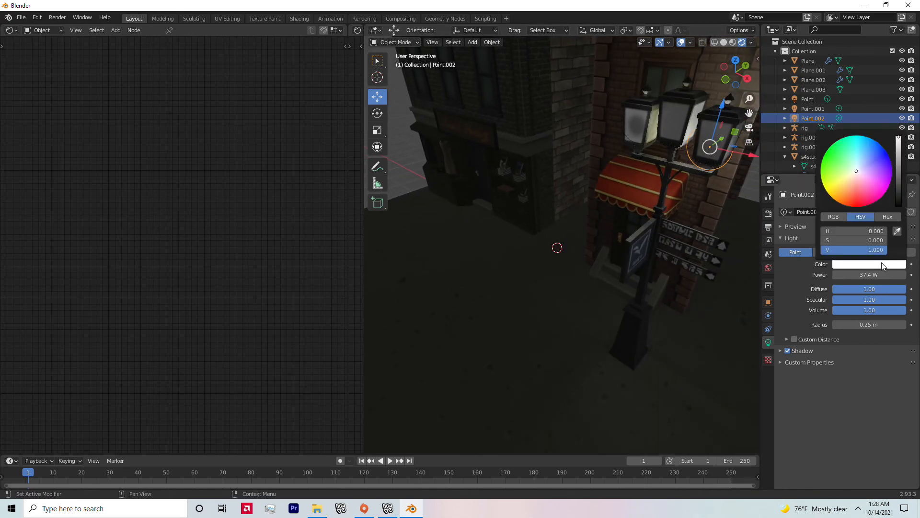
left_click_drag(852, 174, 850, 175)
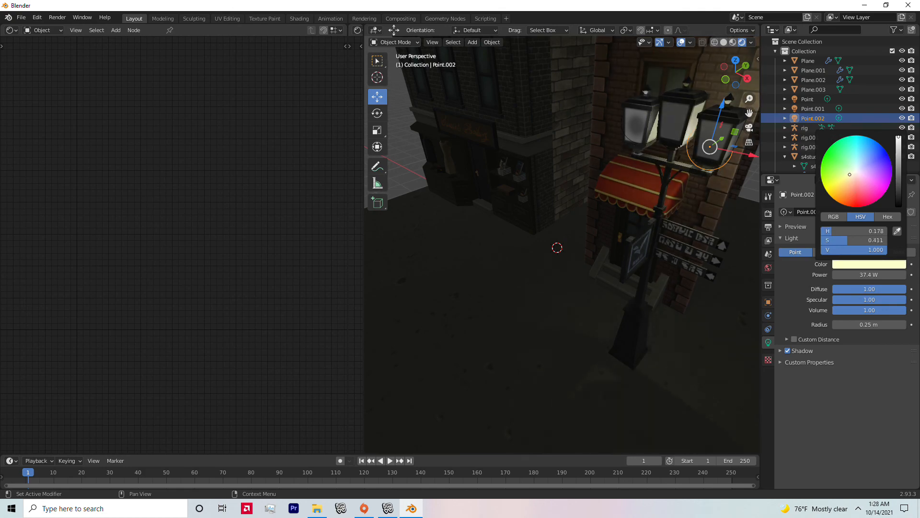
Set the alley-side lantern light Point.001 to 32.2 W and give it a warm pale yellow color.
left_click(624, 134)
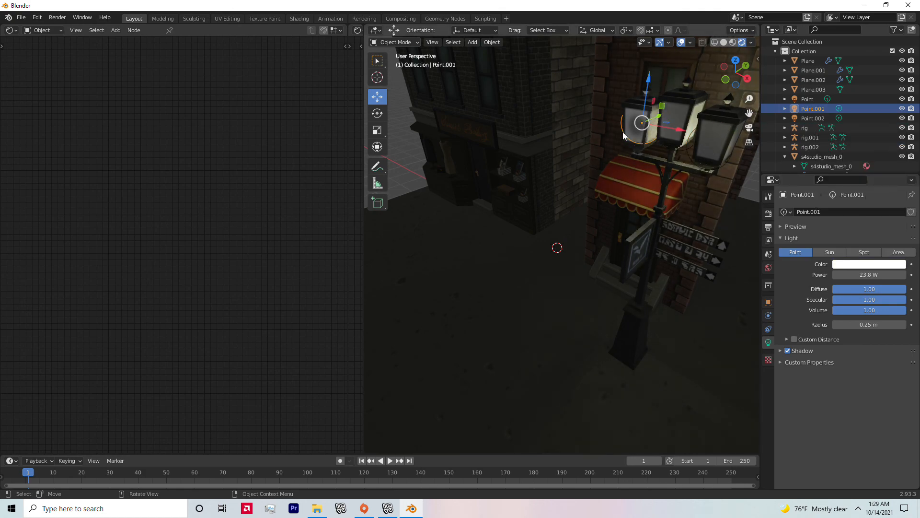
left_click_drag(865, 274, 865, 275)
left_click(863, 265)
left_click_drag(857, 166, 851, 176)
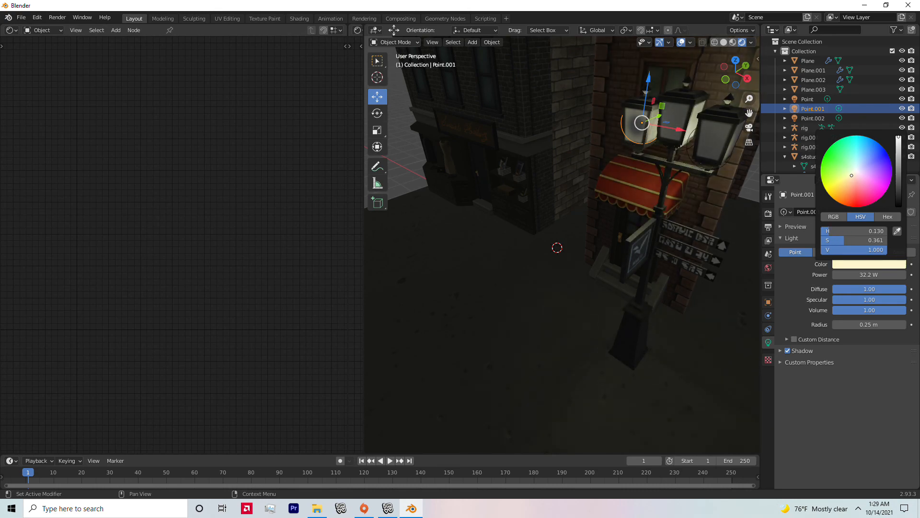
middle_click_drag(695, 301, 681, 271)
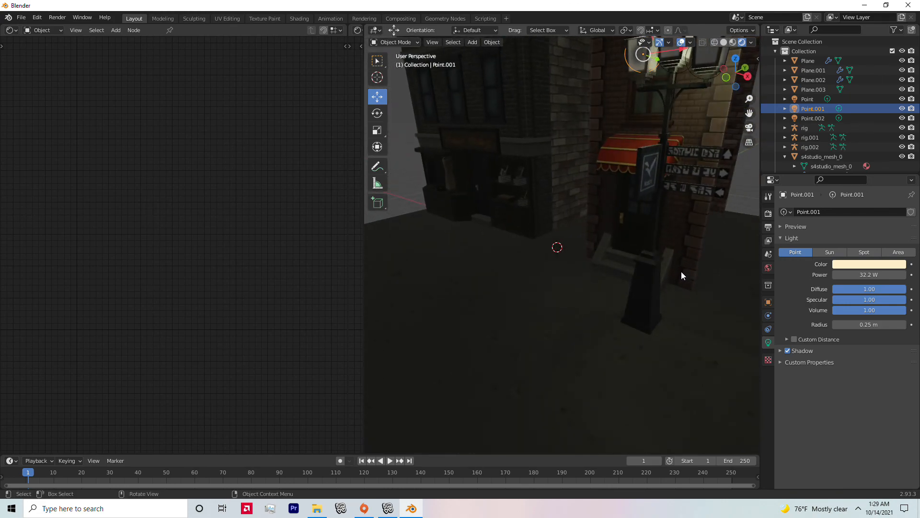
Switch the scene's render engine to Cycles.
left_click(771, 212)
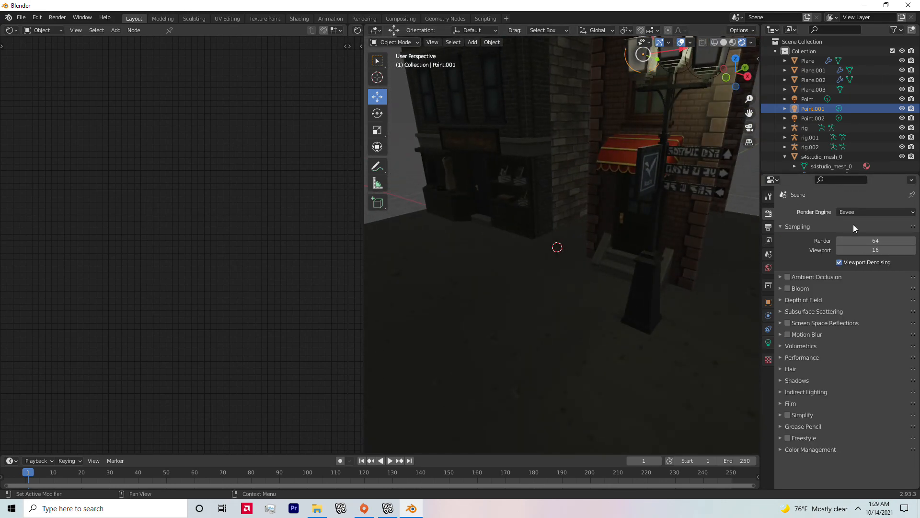
left_click(864, 213)
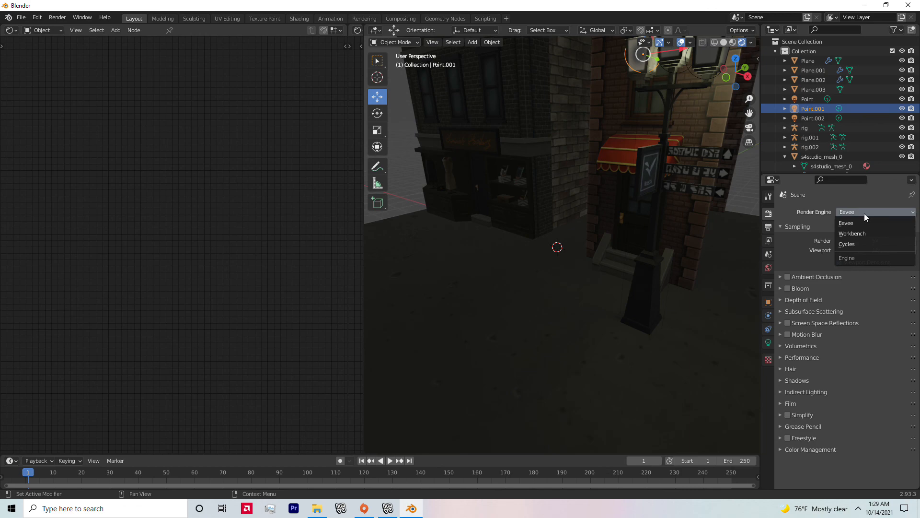
left_click(871, 242)
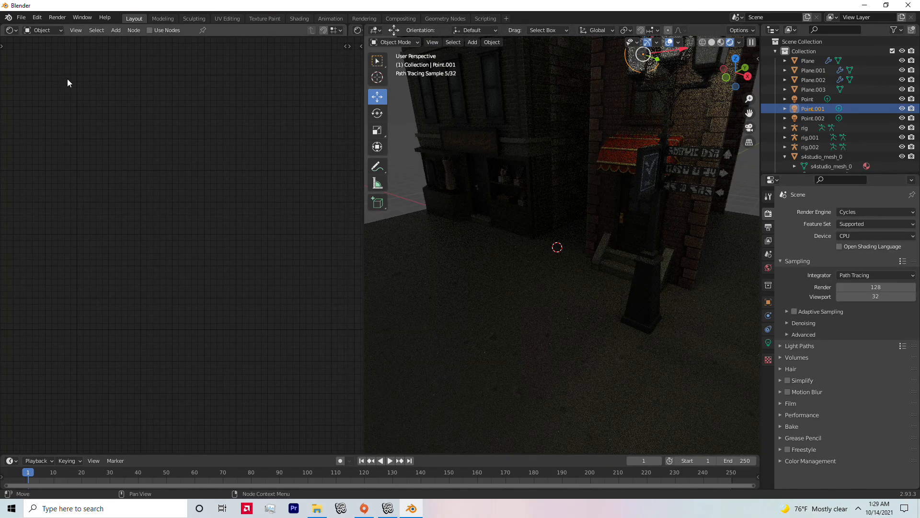
Turn the empty shader editor into a second 3D viewport with rendered shading, framed on the alley and the awning door.
left_click(11, 30)
left_click(38, 58)
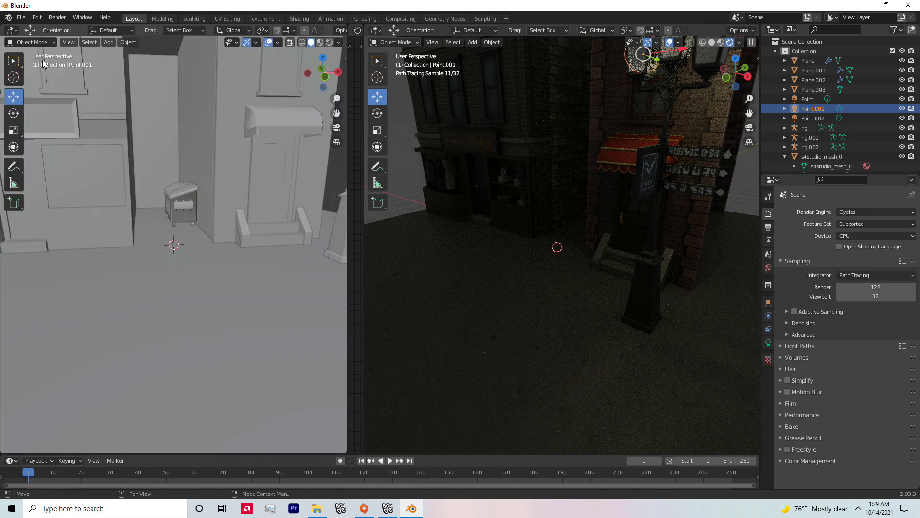
left_click(317, 42)
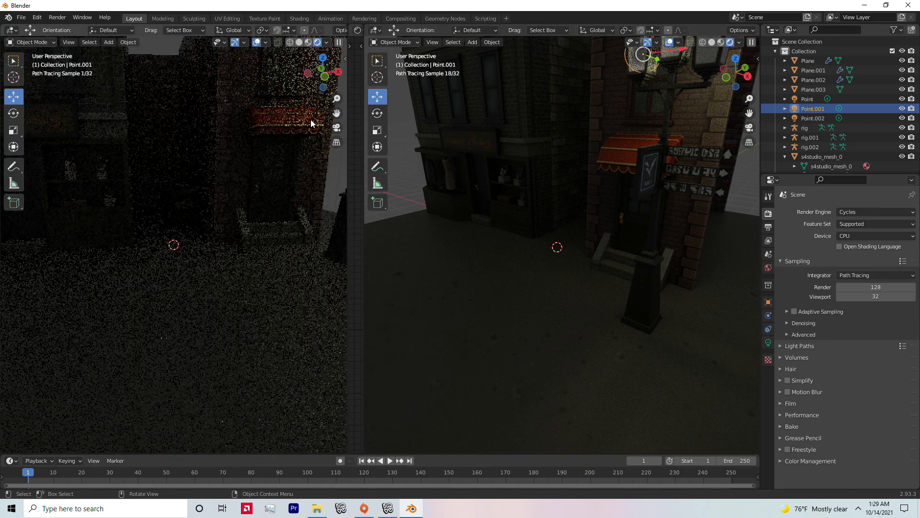
middle_click_drag(256, 156, 240, 138)
scroll(243, 134, "down", 3)
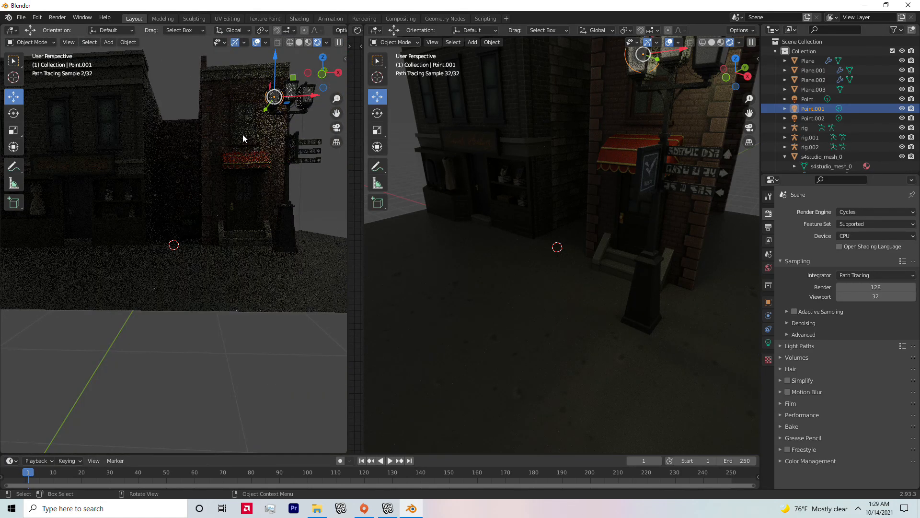
scroll(243, 135, "up", 3)
mouse_move(246, 133)
middle_mouse_down()
mouse_move(246, 165)
mouse_move(248, 134)
middle_mouse_up()
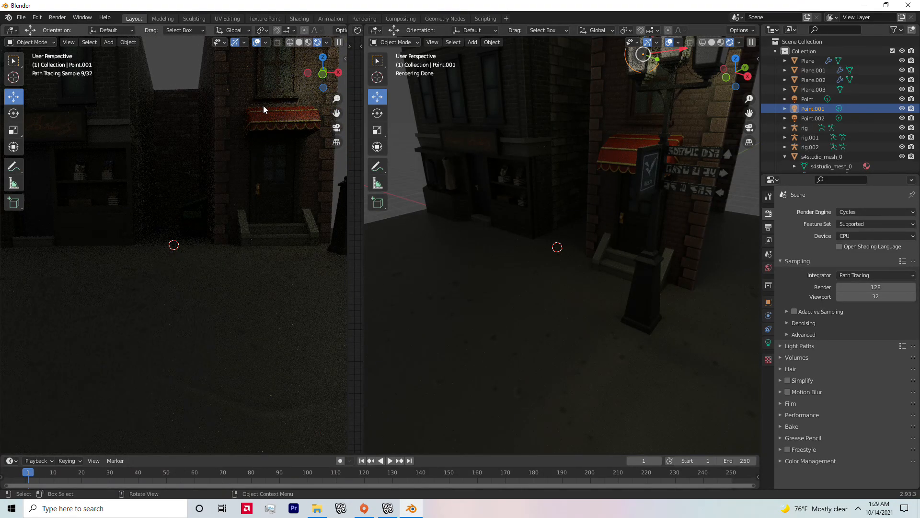
middle_click_drag(263, 105, 266, 105)
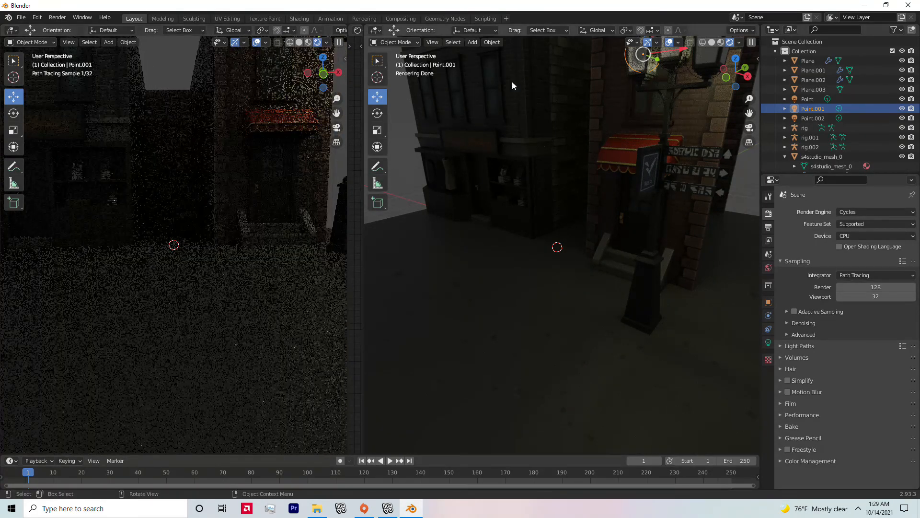
Add a sun light to the scene and raise it along the Z axis to high above the street.
left_click(473, 42)
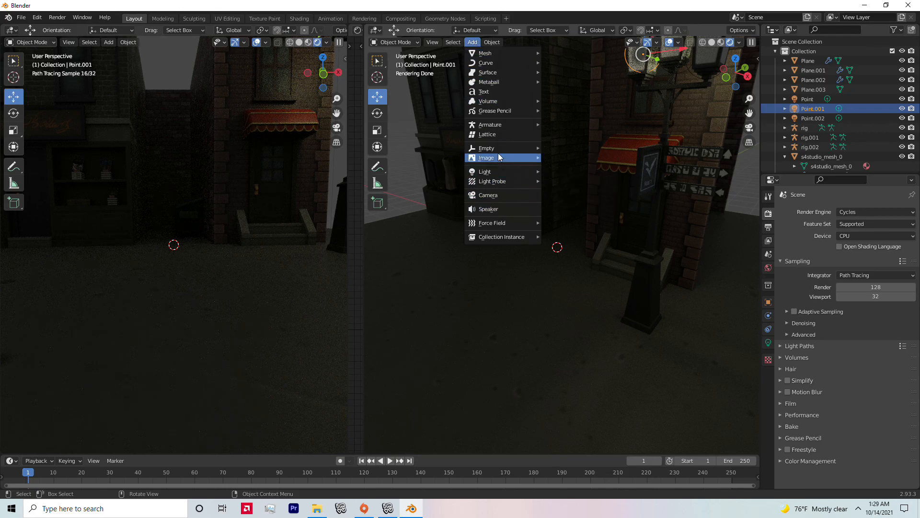
mouse_move(505, 173)
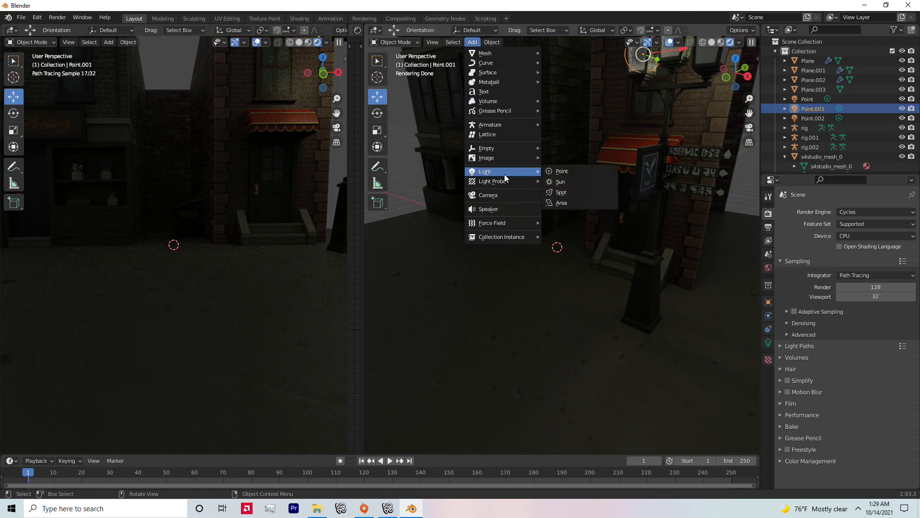
left_click(578, 187)
key("g")
key("z")
left_click_drag(557, 189, 555, 32)
Move the sun light along the Y and X axes to the front of the shop building and angle it toward the buildings.
middle_click_drag(560, 118, 575, 91)
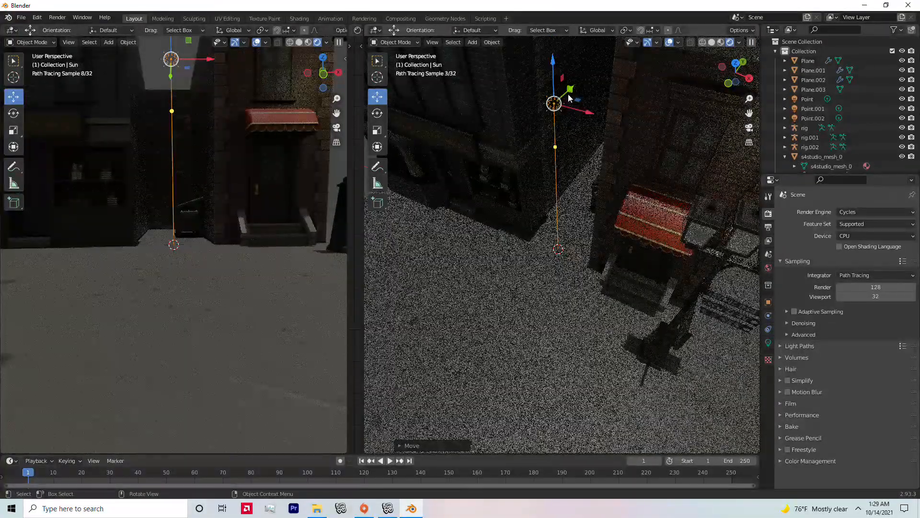
middle_click_drag(572, 96, 529, 114)
left_click_drag(568, 106, 459, 155)
middle_click_drag(467, 132, 562, 98)
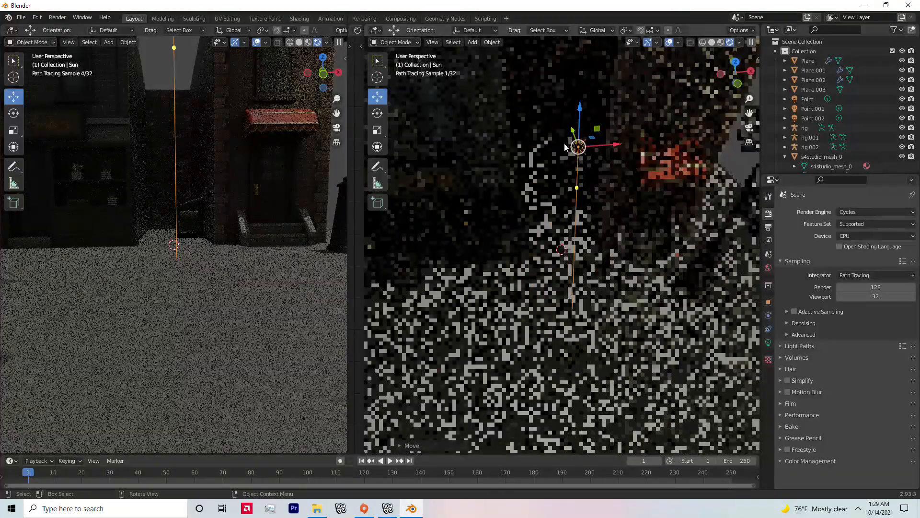
left_click_drag(600, 146, 439, 162)
middle_click_drag(439, 162, 529, 205)
left_click_drag(529, 204, 517, 222)
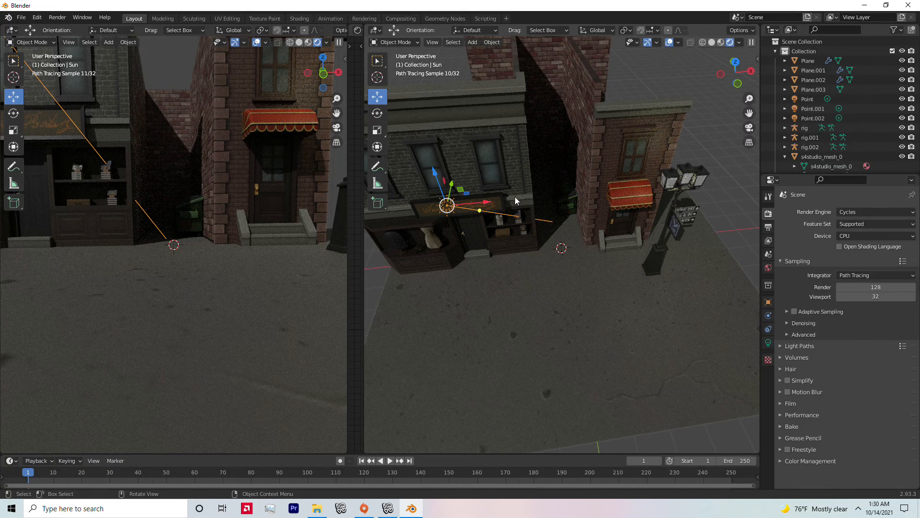
left_click_drag(486, 203, 502, 206)
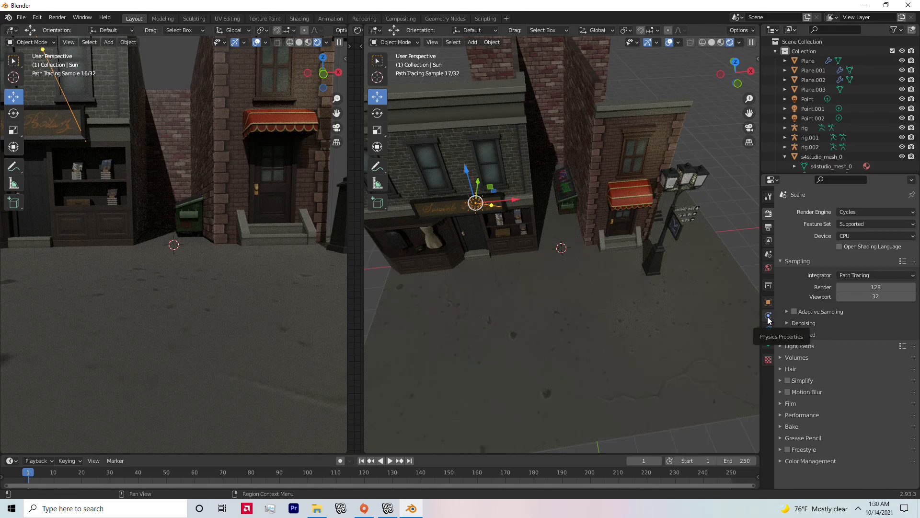
Darken the sun light's color from white to a medium grey to dim it.
left_click(769, 343)
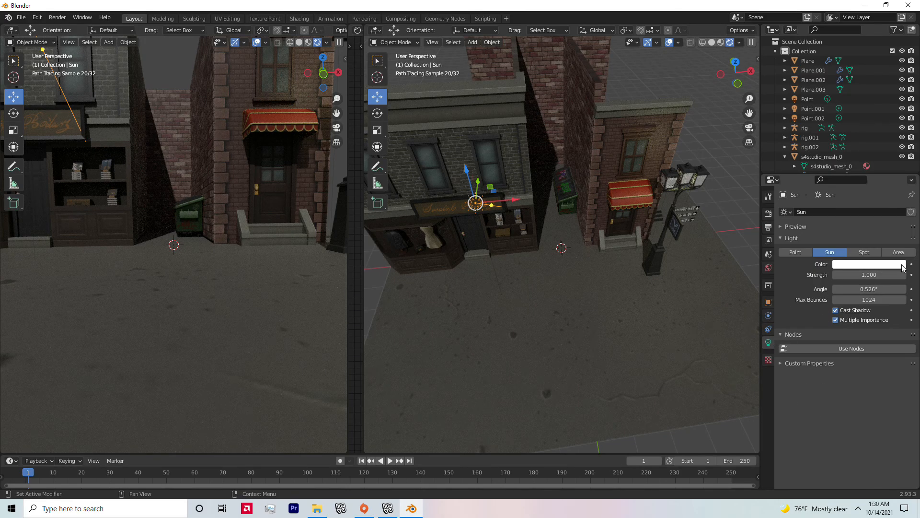
left_click(891, 266)
left_click_drag(899, 139, 899, 160)
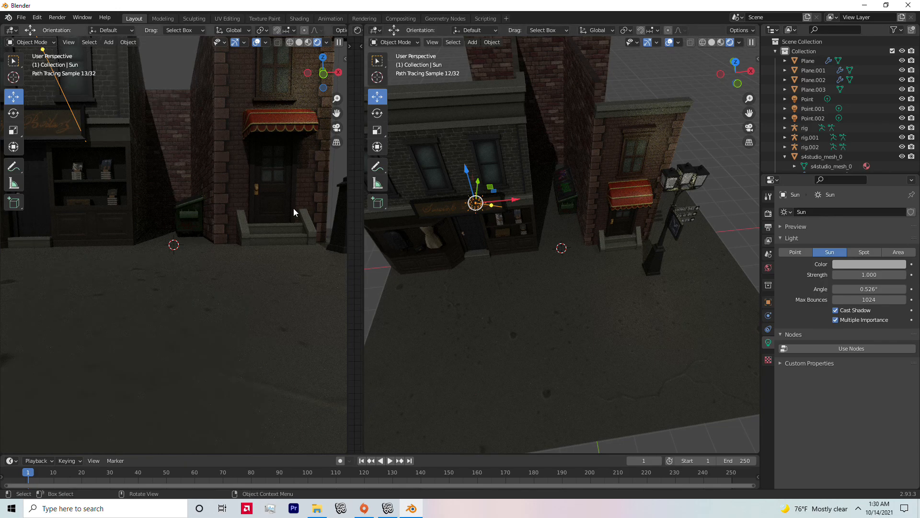
Move the street post along the X axis from beside the awning door to the front of the alley, next to the shop.
scroll(288, 208, "down", 3)
scroll(270, 211, "up", 2)
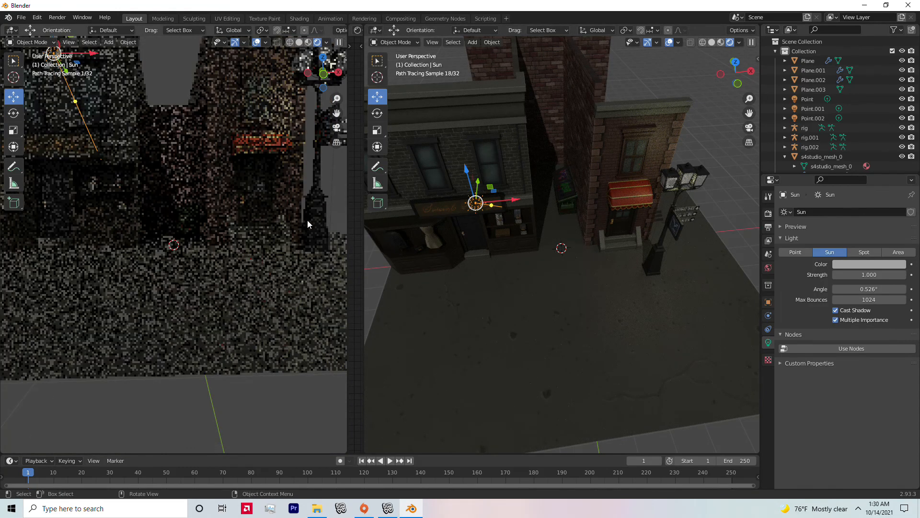
left_click(320, 212)
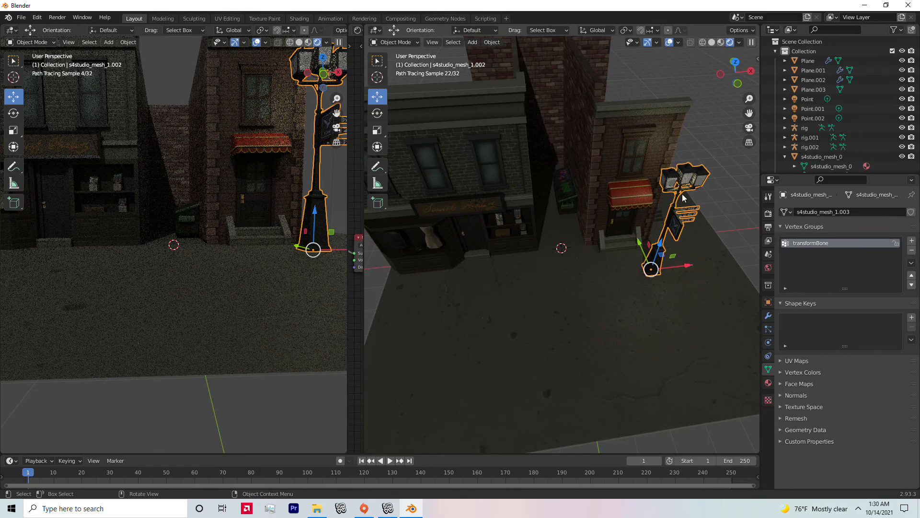
middle_click_drag(702, 264, 688, 249)
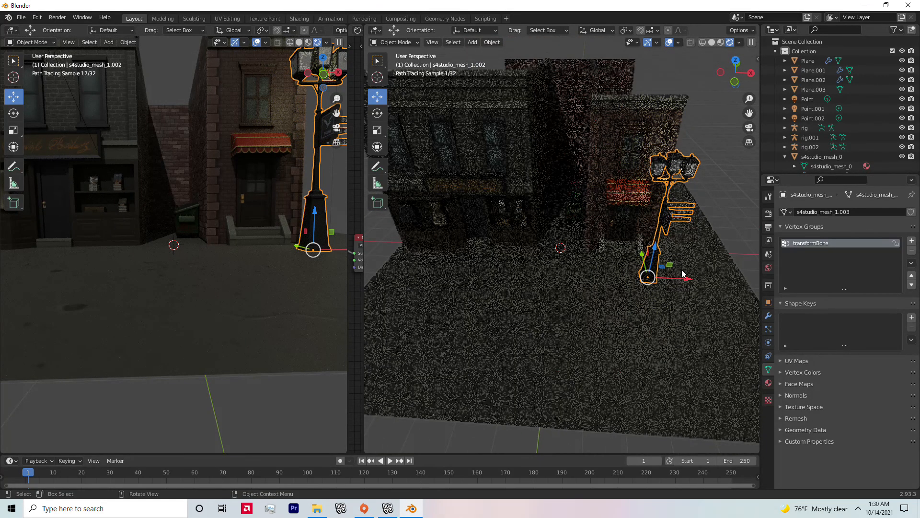
key("g")
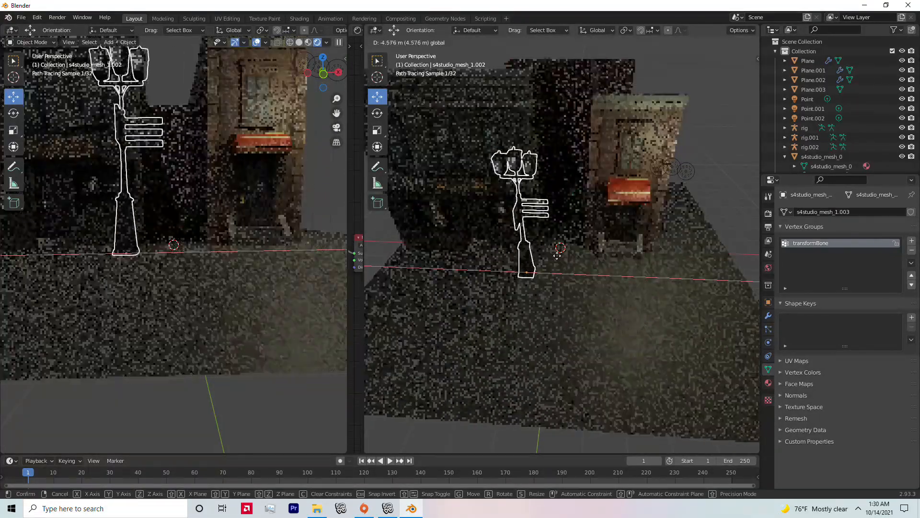
left_click(568, 255)
middle_click_drag(590, 243, 590, 254)
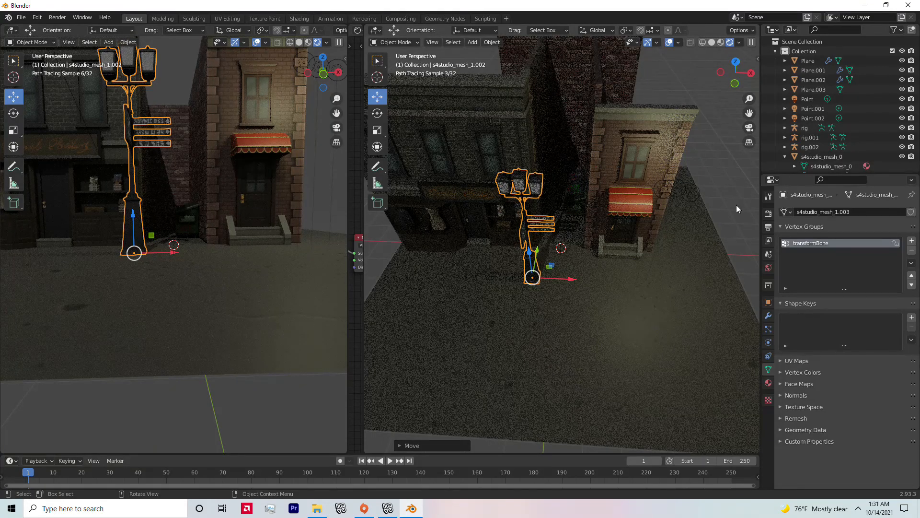
Move the three point lights along the X axis into the relocated street post's lanterns, with the larger viewport set to Material Preview shading.
left_click(665, 193)
left_click_drag(687, 194, 529, 195)
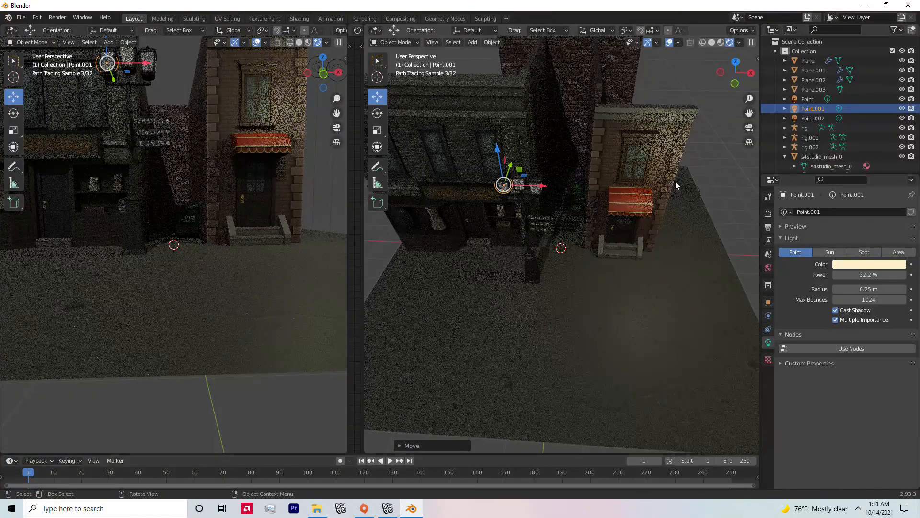
left_click(722, 42)
scroll(608, 140, "up", 5)
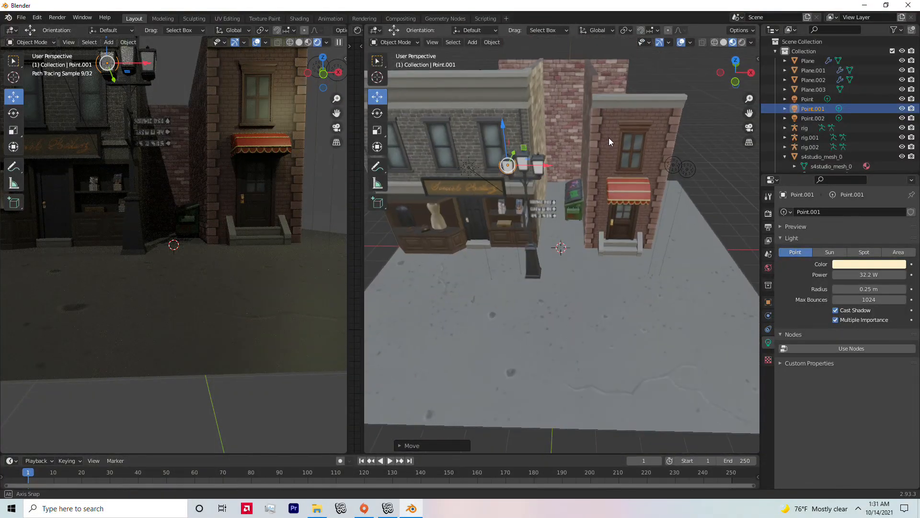
scroll(610, 145, "down", 2)
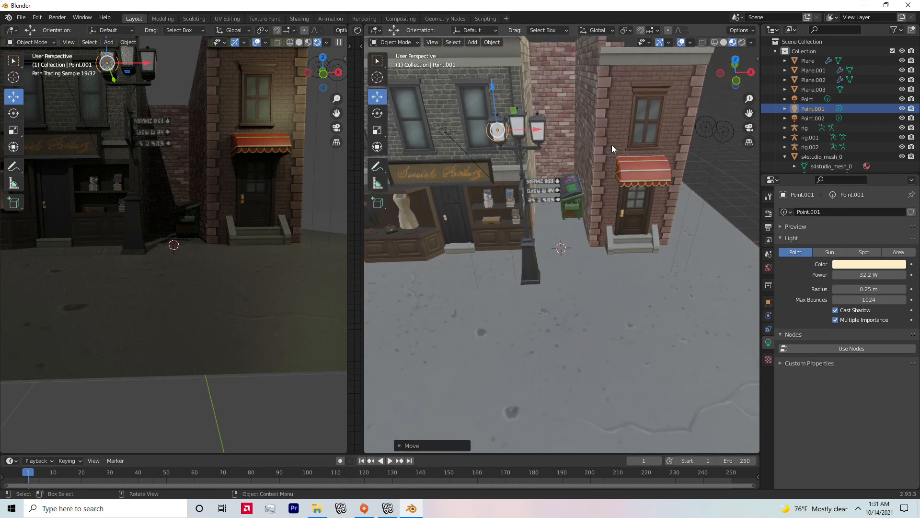
left_click(704, 123)
left_click_drag(730, 131, 537, 133)
left_click(724, 130)
left_click_drag(740, 132, 541, 101)
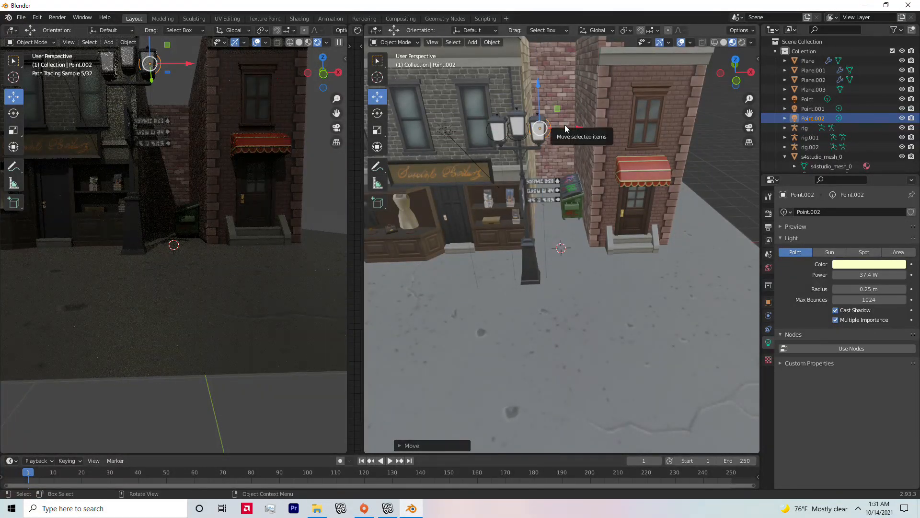
Nudge the middle lantern's point light slightly along the Z and X axes to seat it inside the lamp.
middle_click_drag(569, 125, 530, 161)
left_click(512, 169)
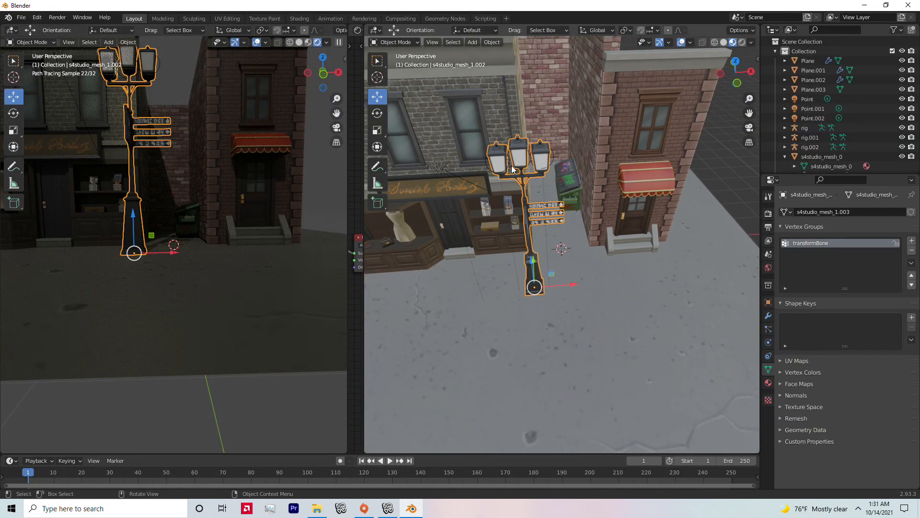
left_click(518, 141)
left_click_drag(515, 127, 516, 125)
left_click_drag(556, 154, 558, 154)
left_click(552, 100)
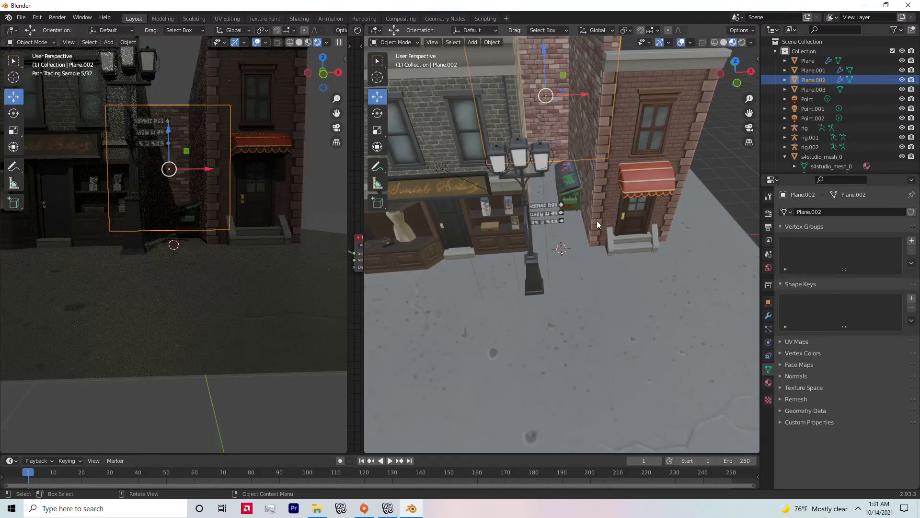
left_click(611, 243)
middle_click_drag(611, 242, 599, 216)
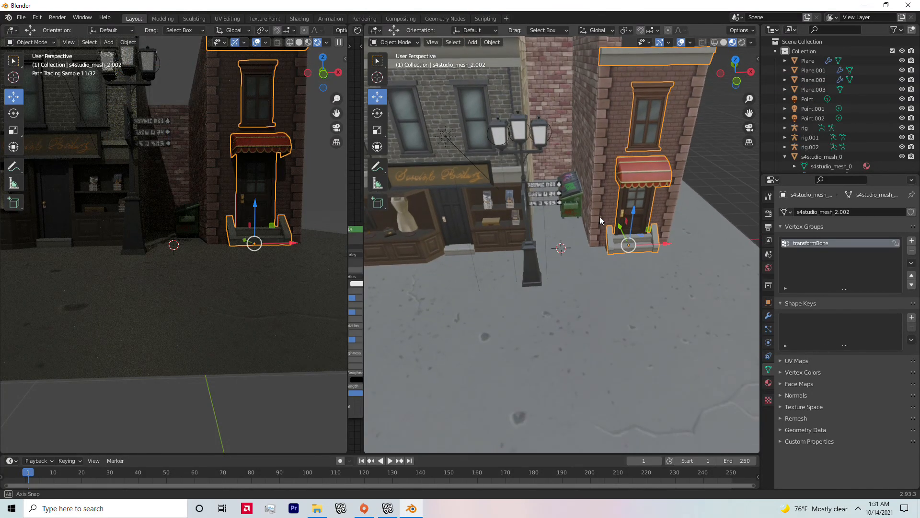
left_click(716, 180)
mouse_move(718, 177)
middle_mouse_down()
mouse_move(671, 165)
mouse_move(682, 191)
mouse_move(634, 183)
mouse_move(670, 182)
mouse_move(697, 201)
mouse_move(721, 185)
mouse_move(728, 199)
mouse_move(710, 192)
mouse_move(725, 187)
mouse_move(642, 179)
mouse_move(744, 159)
mouse_move(695, 174)
mouse_move(626, 165)
mouse_move(741, 164)
mouse_move(722, 141)
mouse_move(703, 165)
mouse_move(737, 164)
mouse_move(729, 165)
middle_mouse_up()
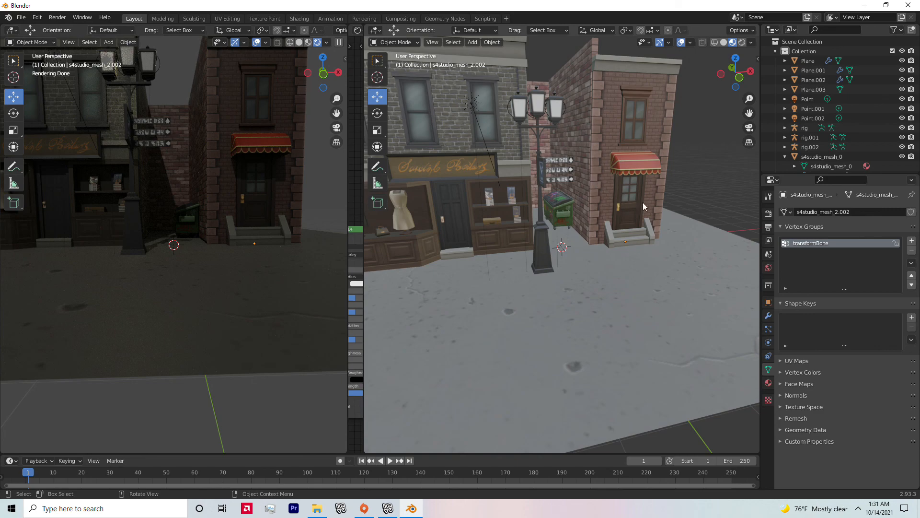
left_click(65, 18)
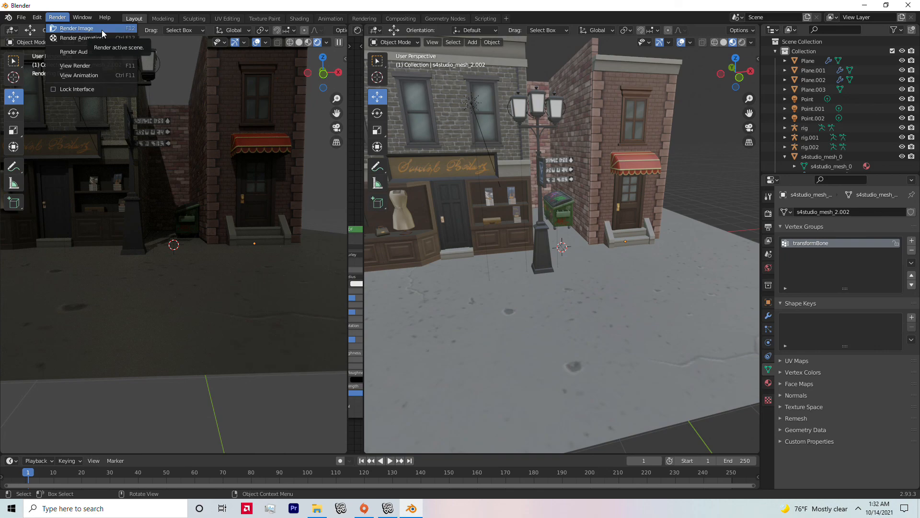
middle_click_drag(648, 162, 629, 149)
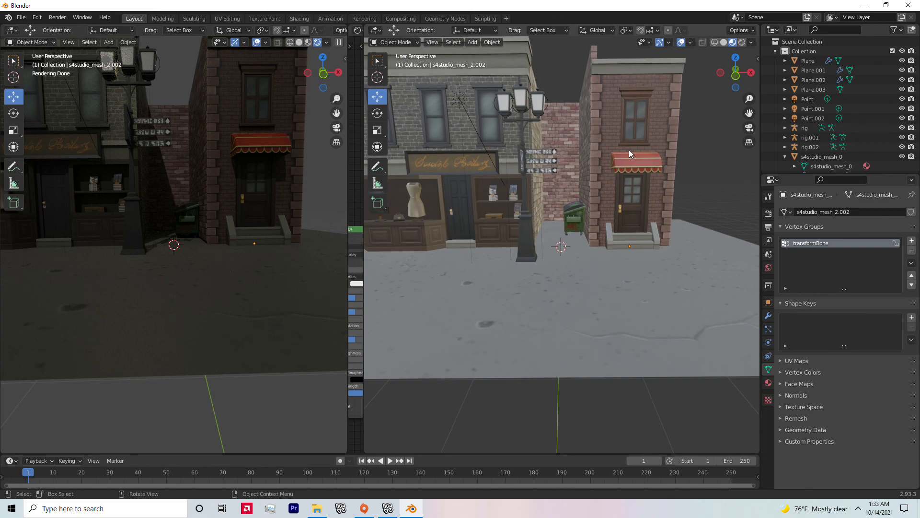